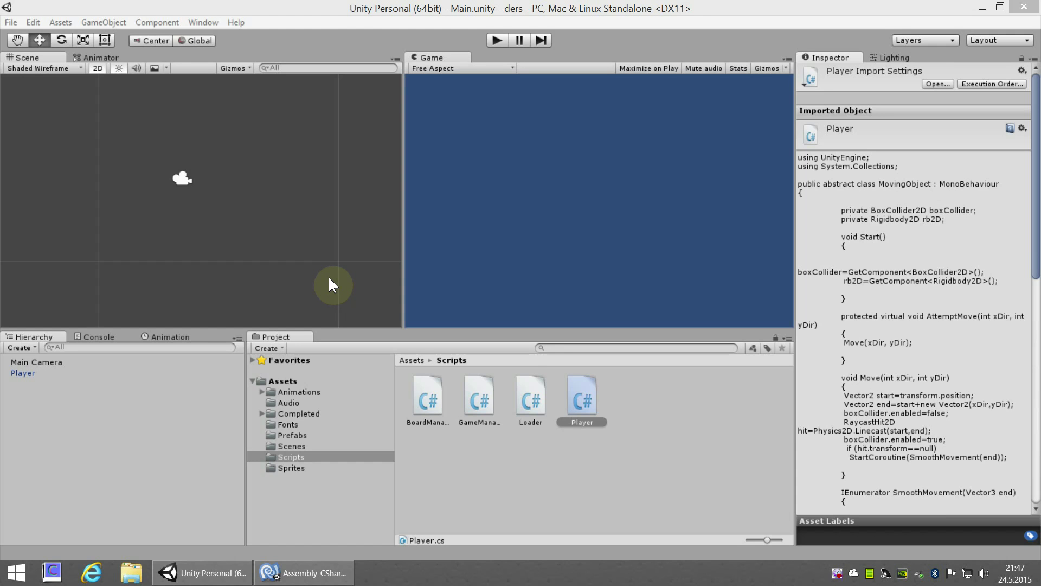
- Run the game, move the player around the level with the arrow keys, then stop it
left_click(497, 42)
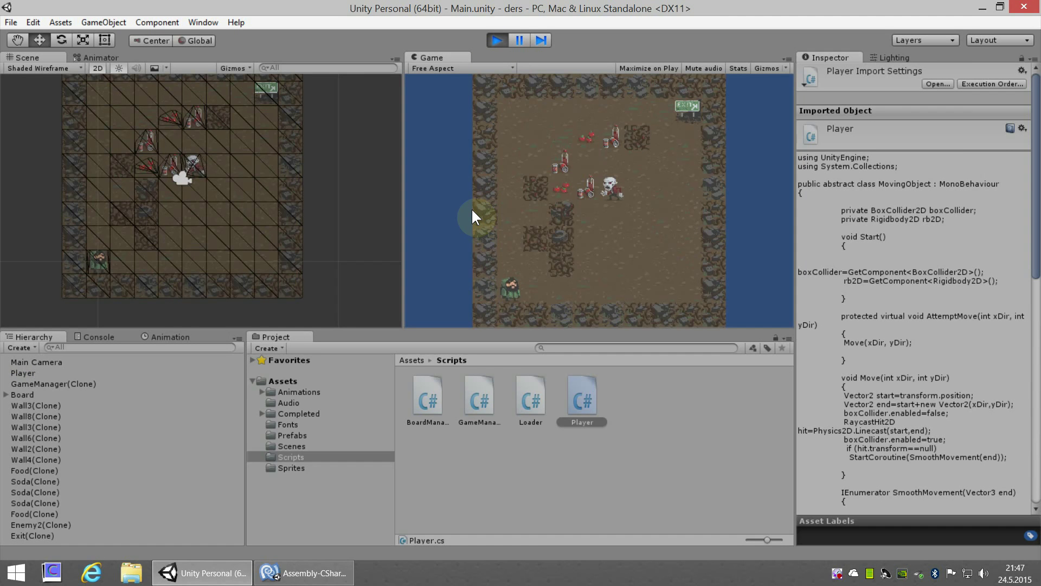
key("Up")
key("Up")
key("Up")
key("Up")
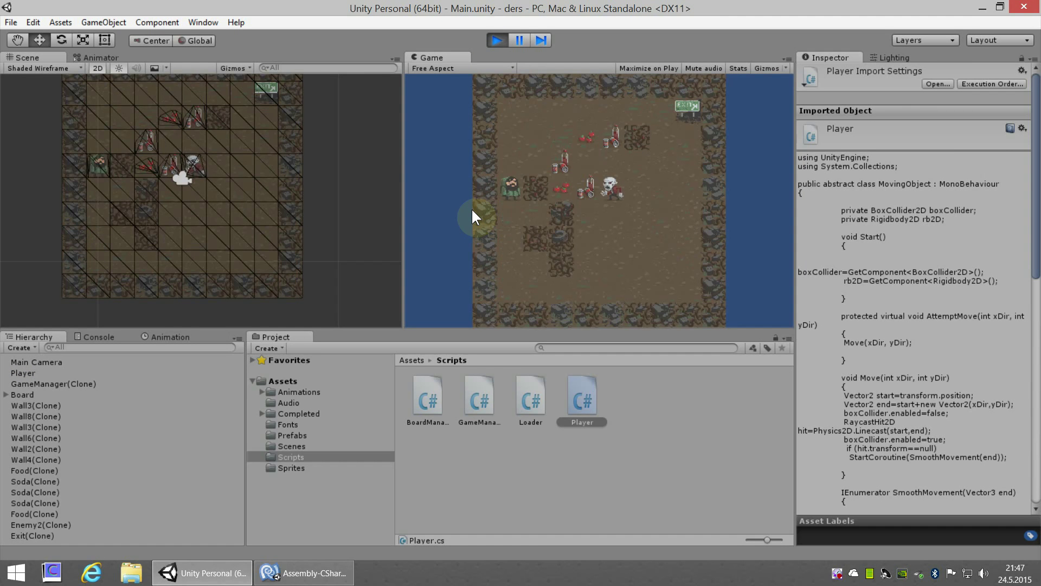
key("Up")
key("Up")
key("Right")
key("Up")
key("Right")
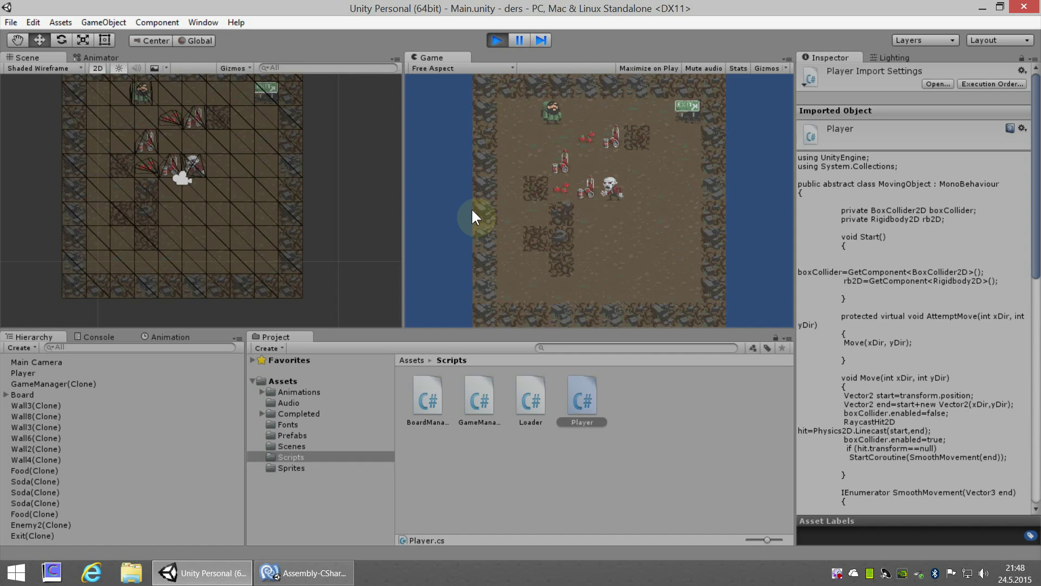
key("Right")
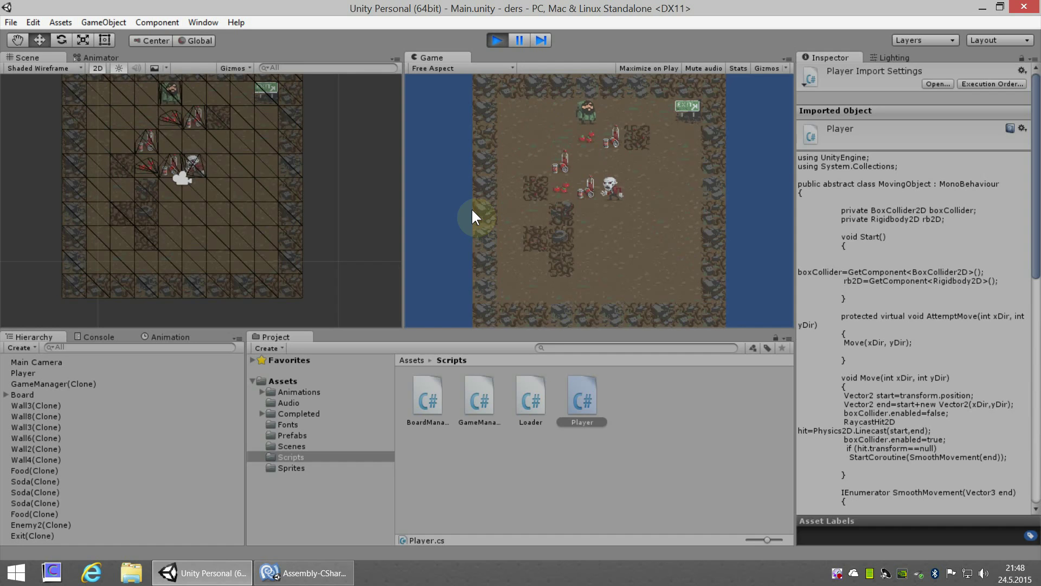
key("Left")
key("Down")
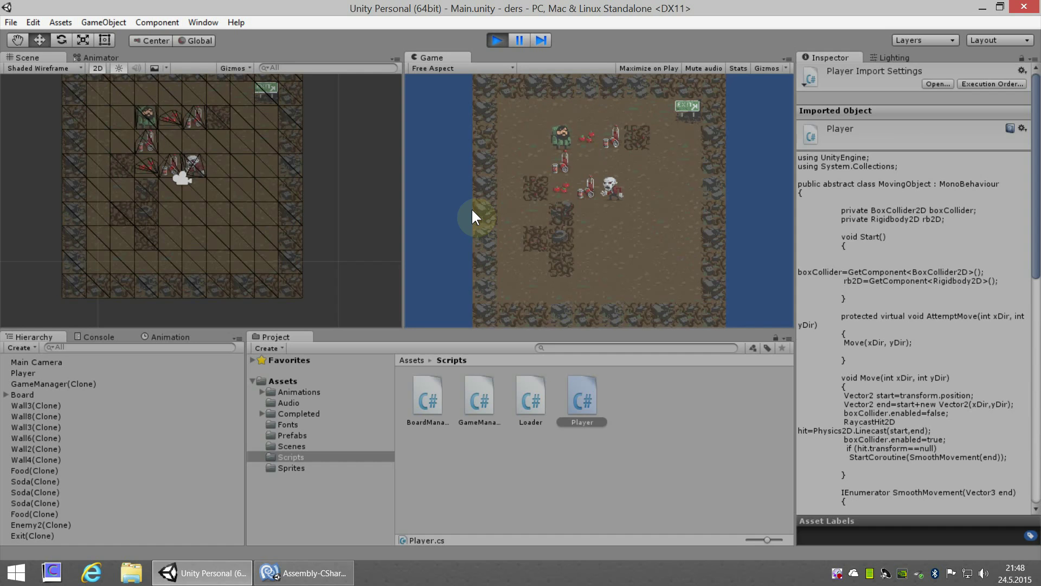
key("Left")
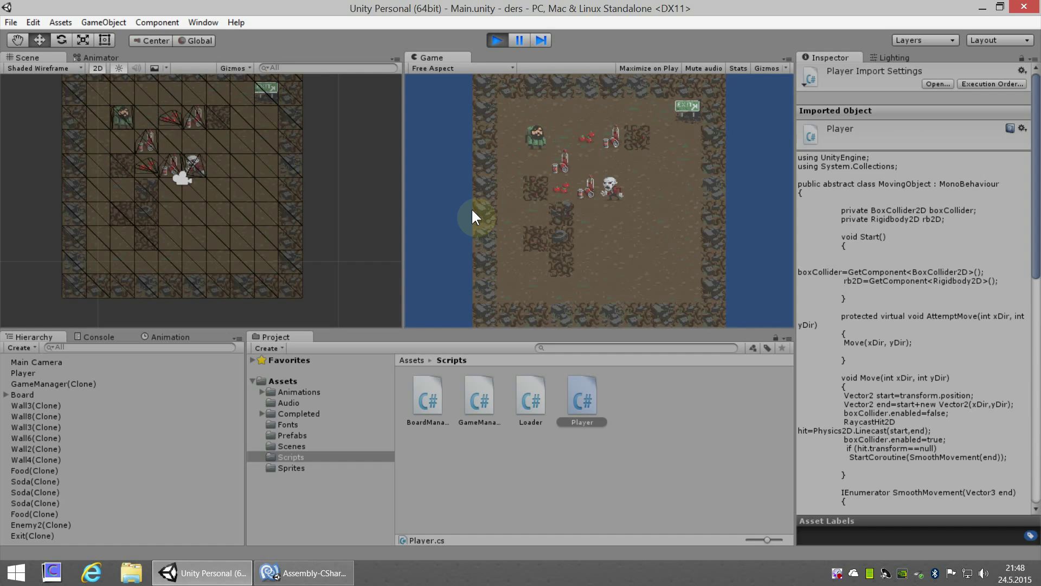
key("Down")
key("Up")
key("Up")
key("Right")
key("Right")
key("Right")
key("Right")
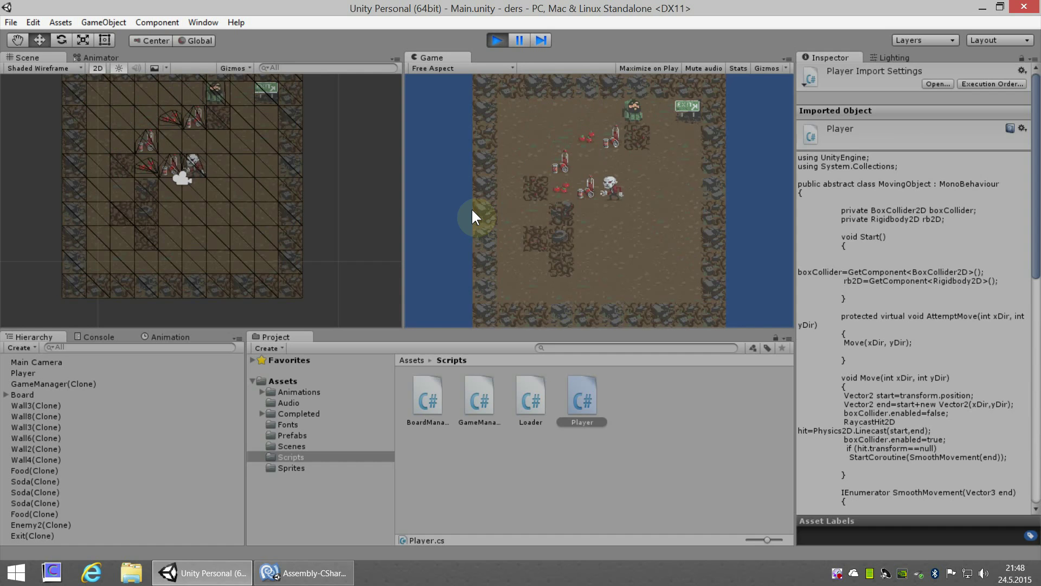
key("Right")
key("Down")
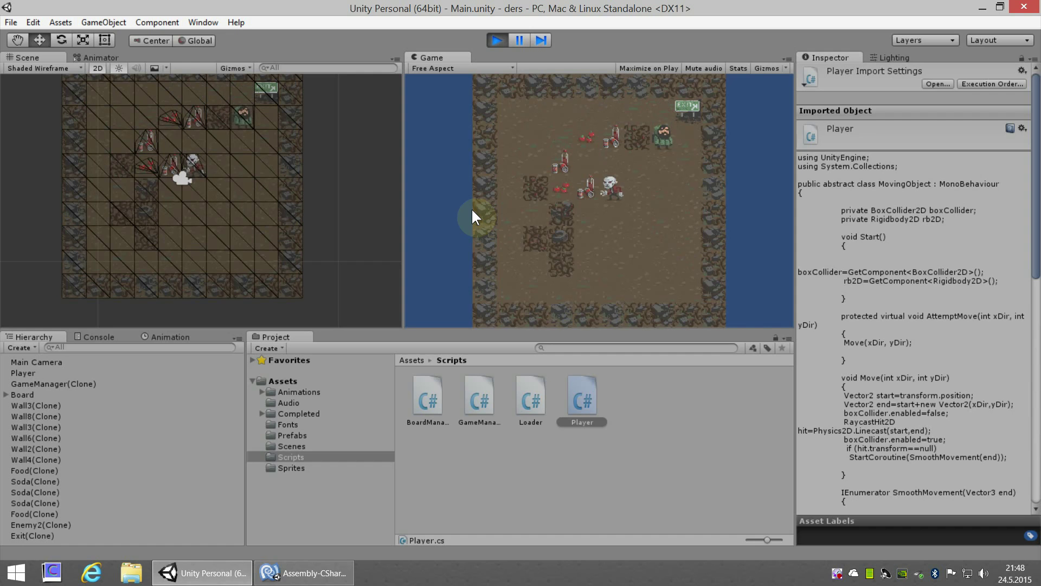
key("Down")
key("Down")
key("Right")
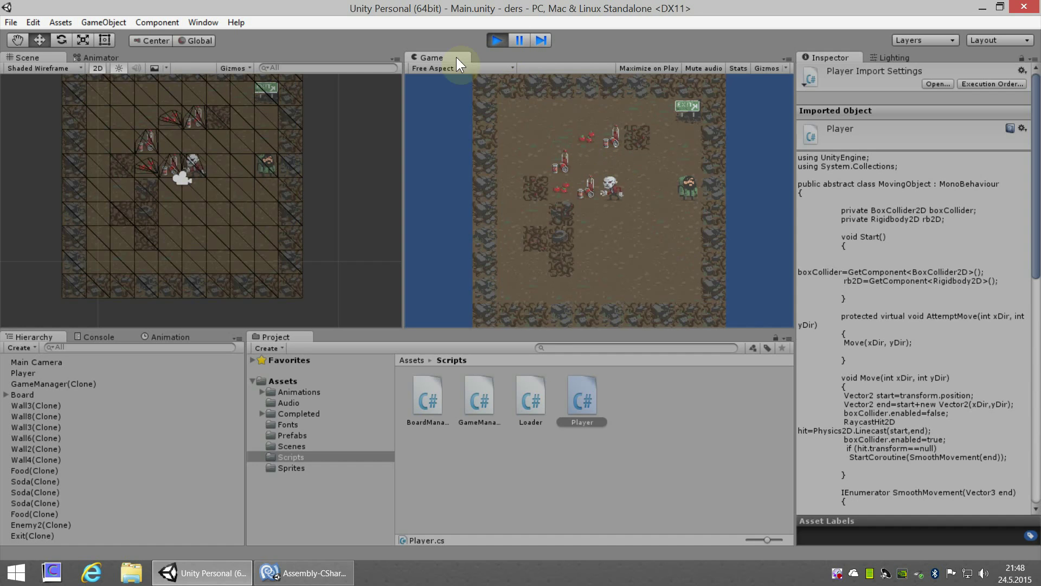
left_click(497, 40)
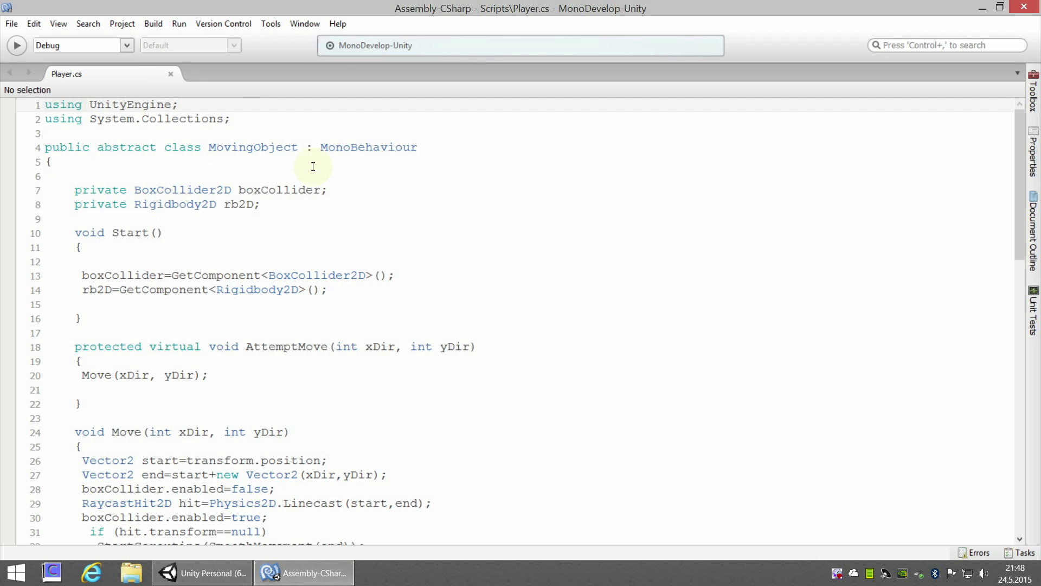
- Add the field 'public LayerMask blockingLayer;' right after MovingObject's opening brace
left_click(93, 164)
key("Return")
key("Return")
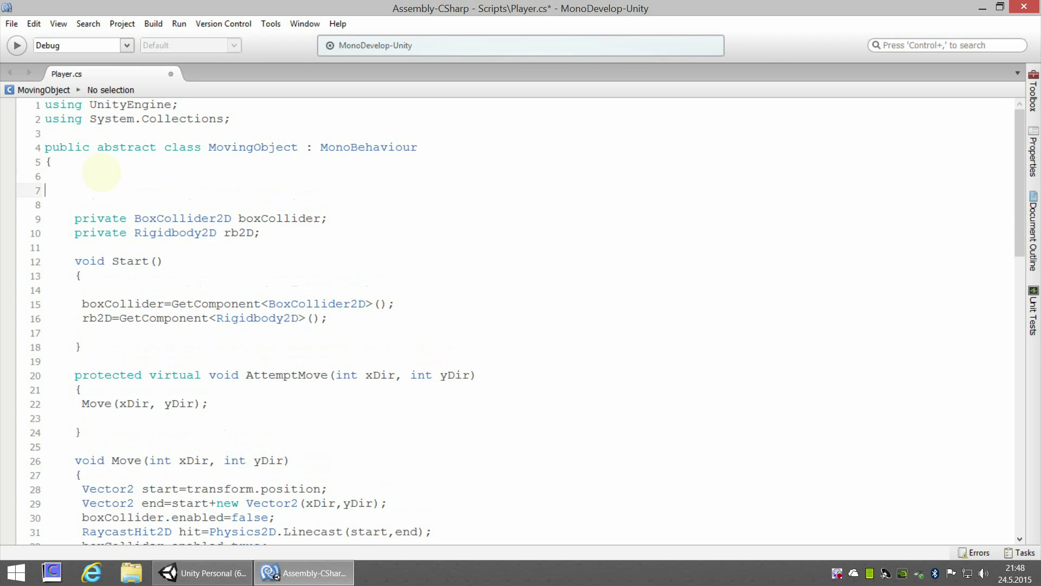
type("pub")
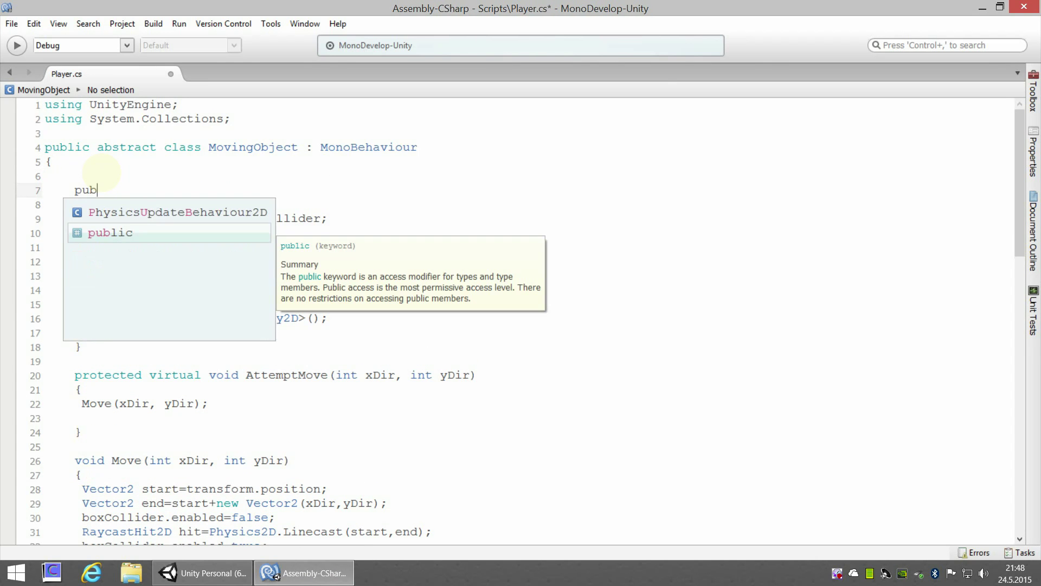
type("lic Laye")
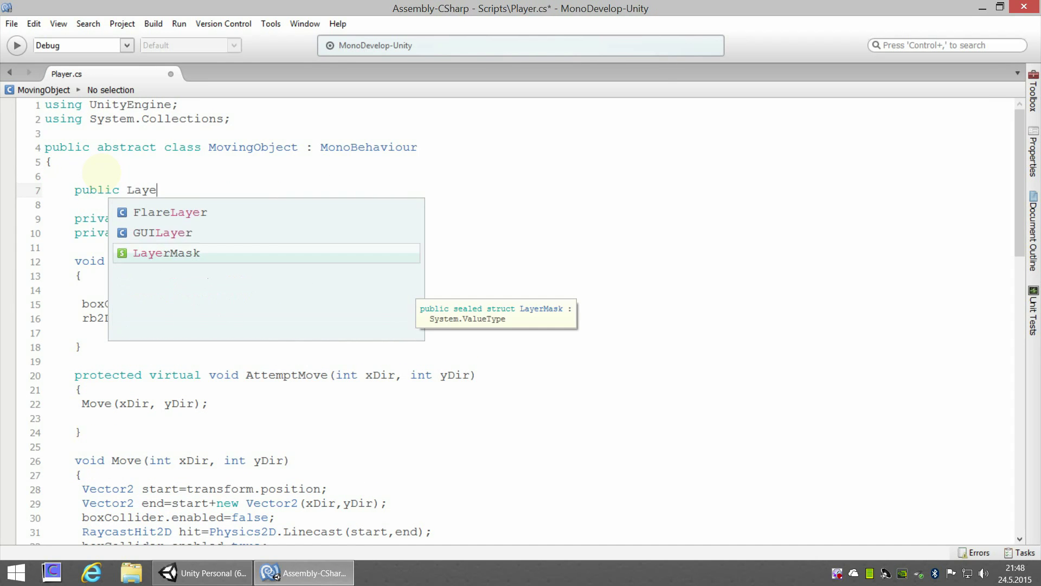
type("rMask bl")
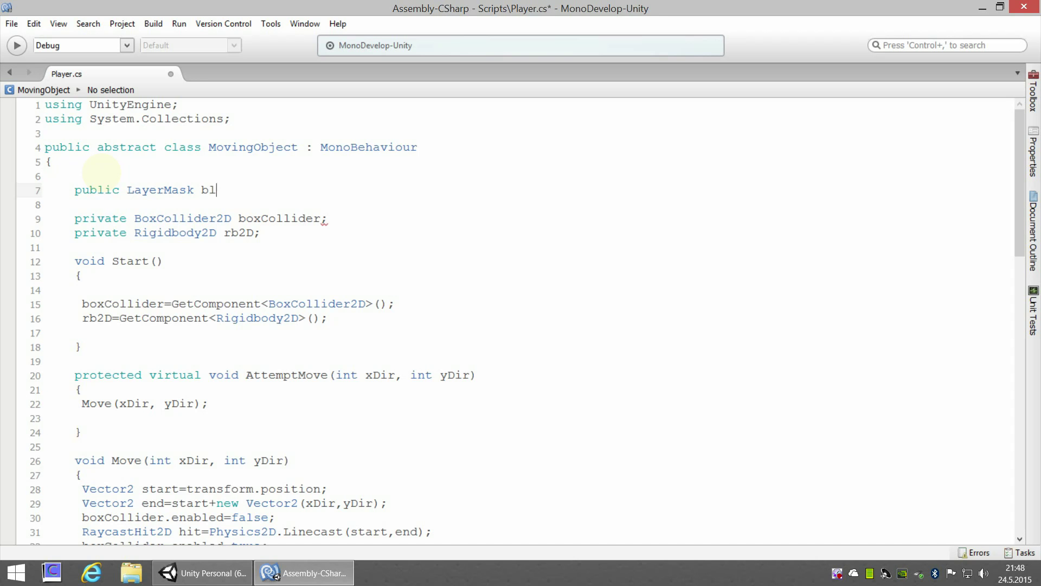
type("ocking")
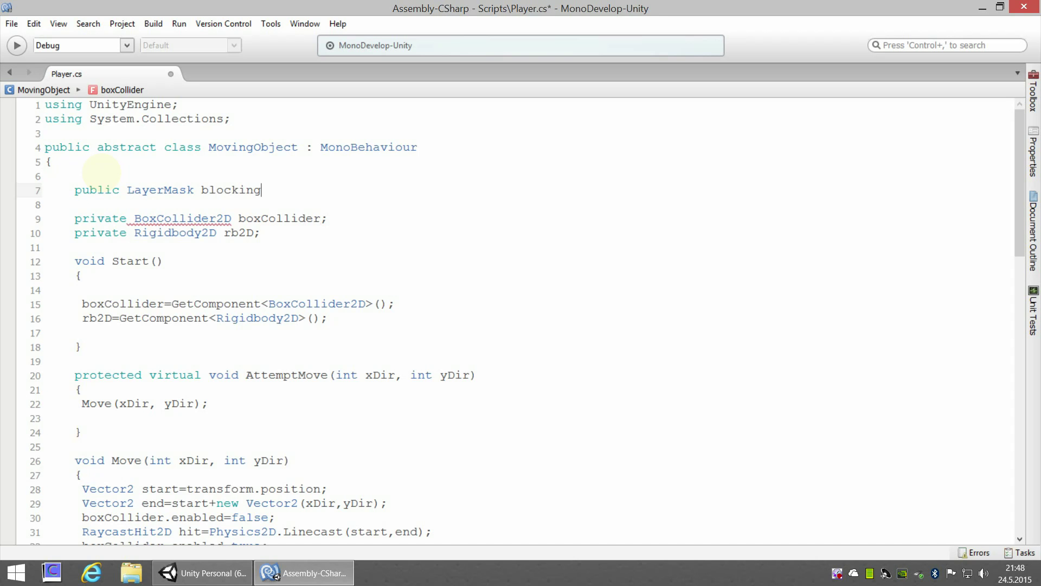
type("Layer;")
- Review the Move method's Physics2D.Linecast call and its hit result variable
scroll(82, 227, "down", 4)
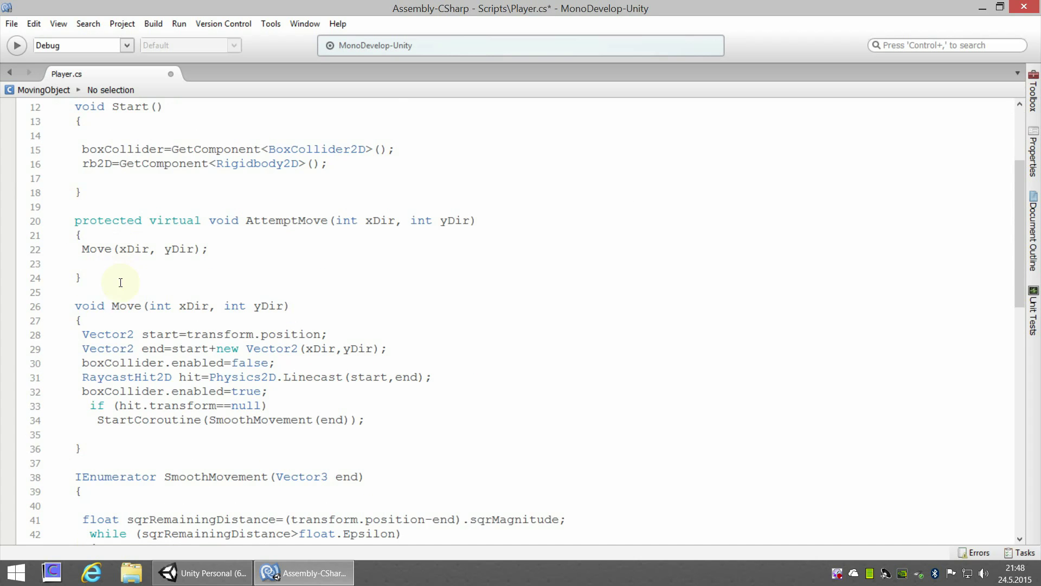
double_click(110, 306)
scroll(406, 419, "down", 2)
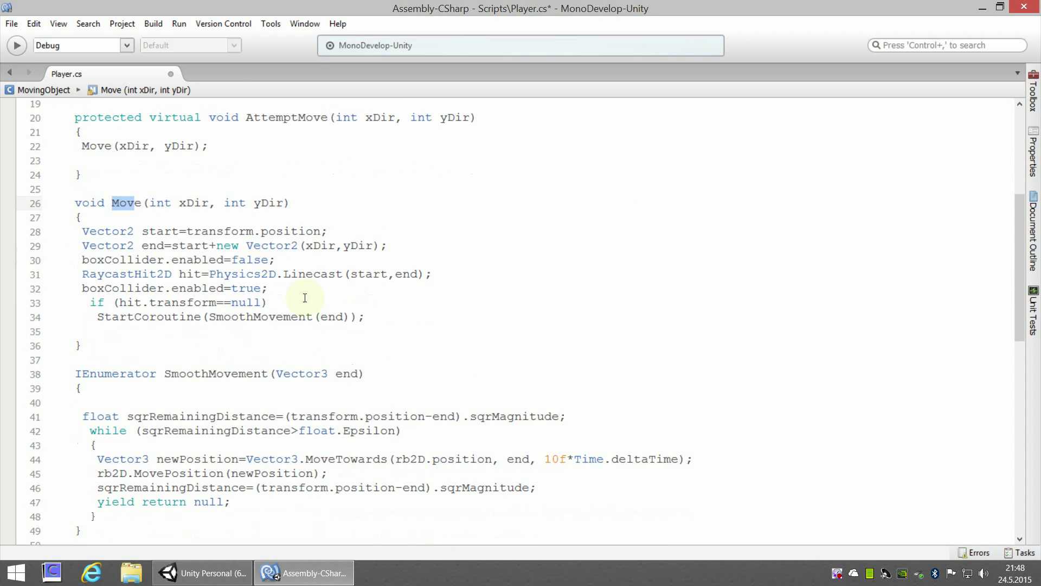
double_click(287, 276)
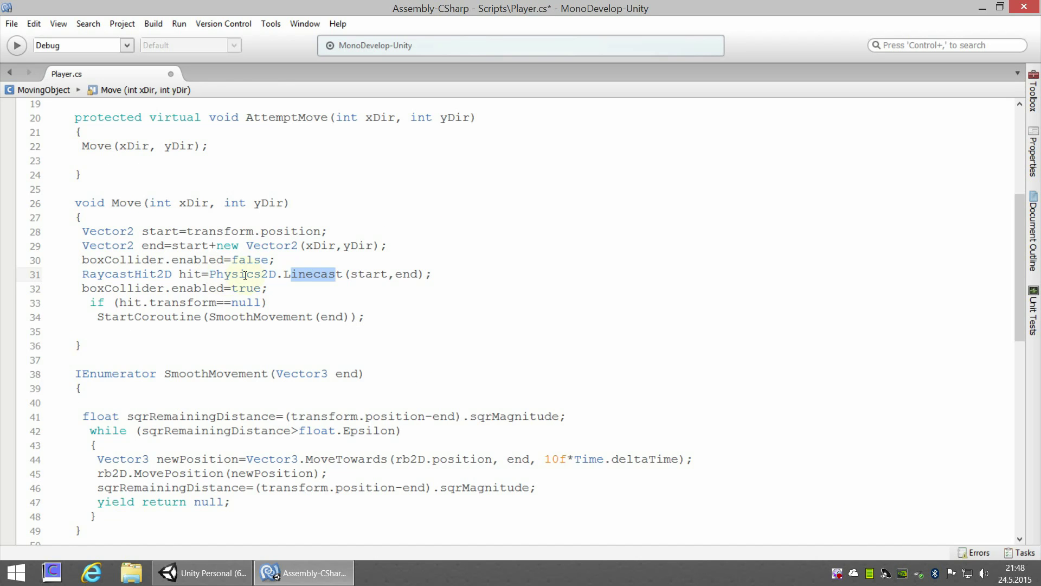
double_click(181, 273)
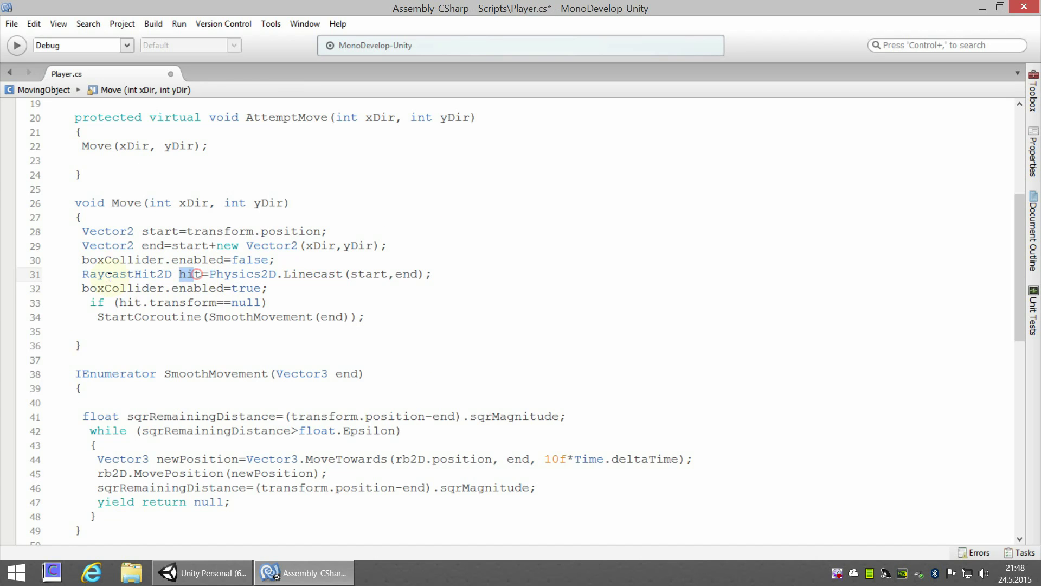
- Add blockingLayer as the third argument of the Linecast call in Move
left_click(421, 273)
type(",")
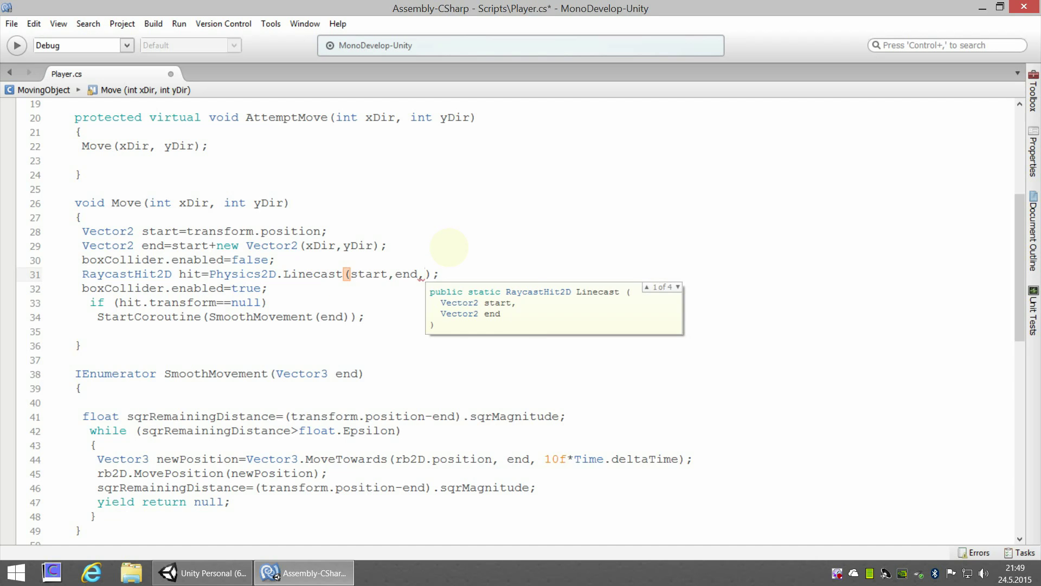
type("blo")
key("Return")
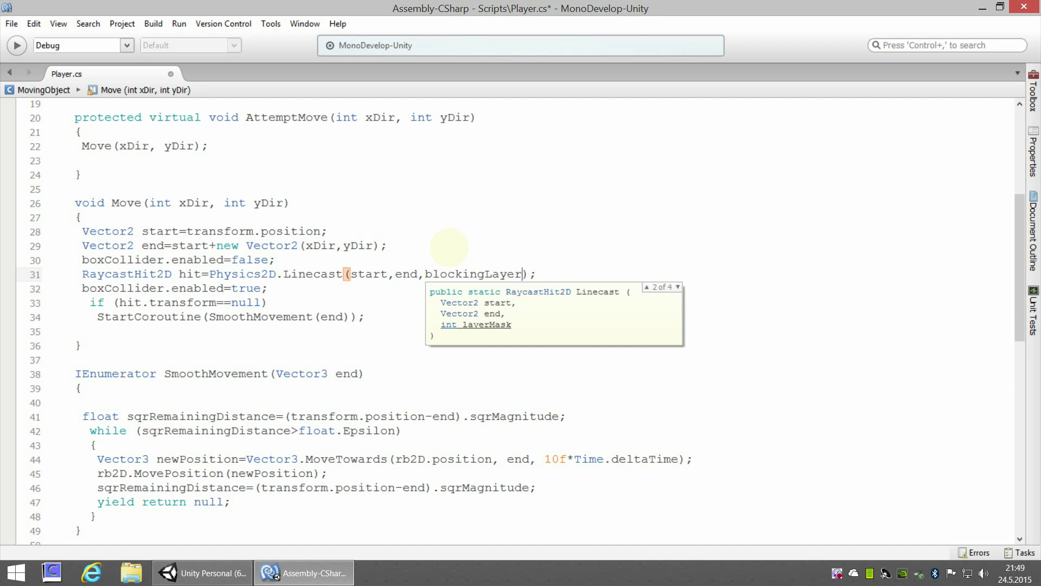
key("Escape")
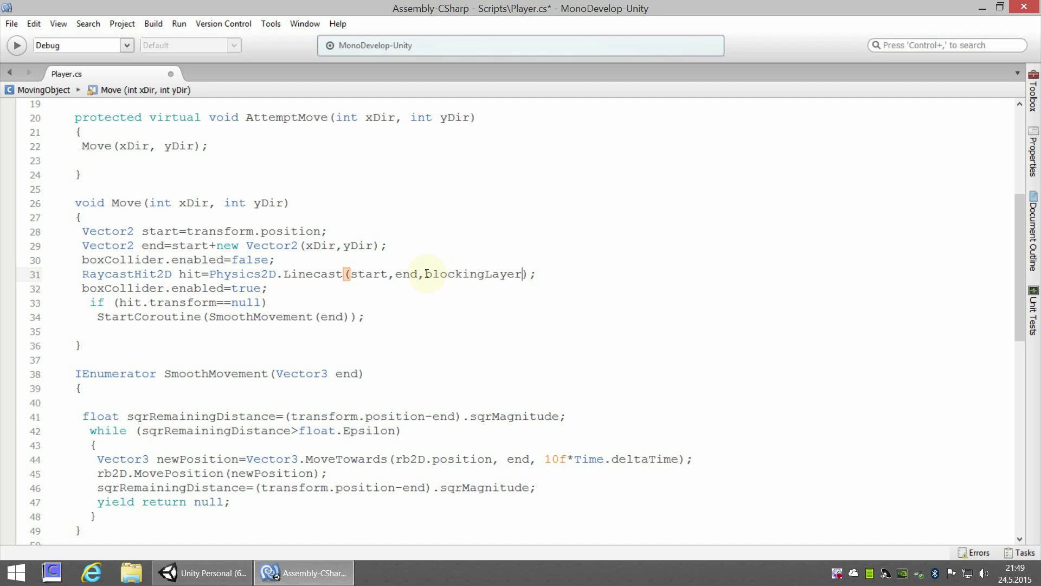
left_click_drag(425, 274, 515, 275)
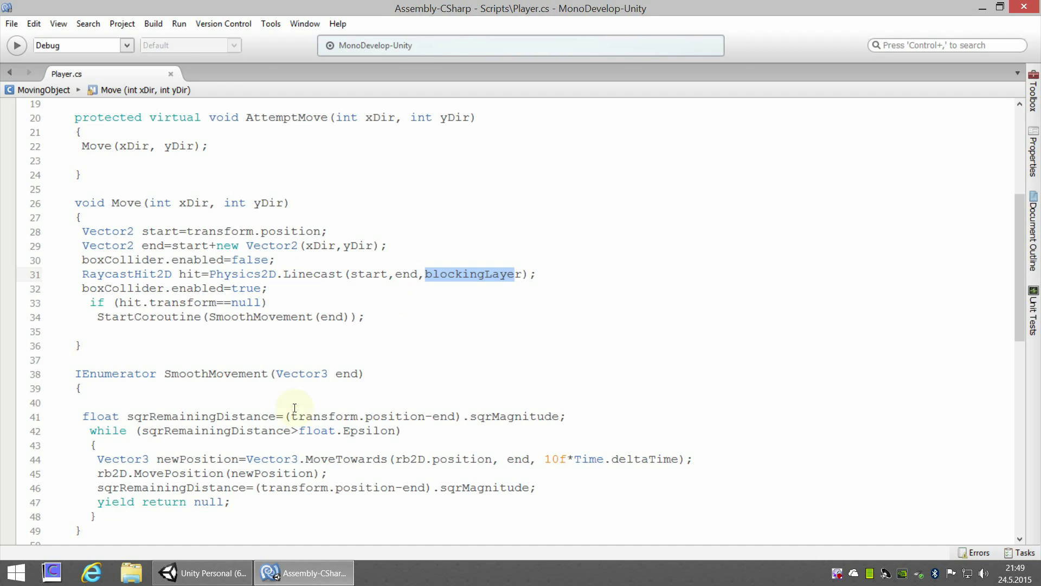
- Set the Player's Blocking Layer to BlockingLayer in Unity, then start Play mode
left_click(204, 573)
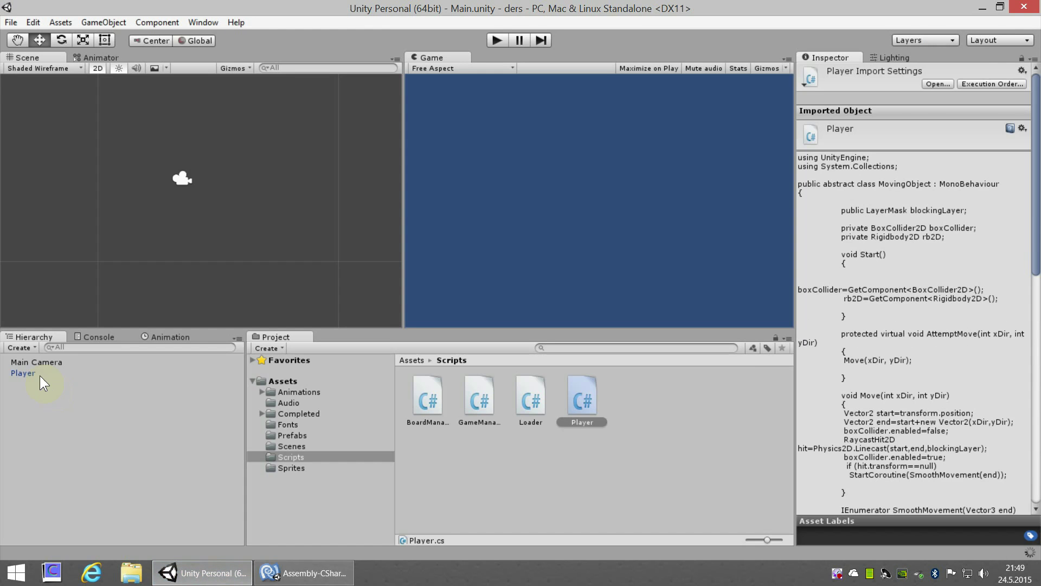
left_click(40, 376)
scroll(807, 401, "down", 3)
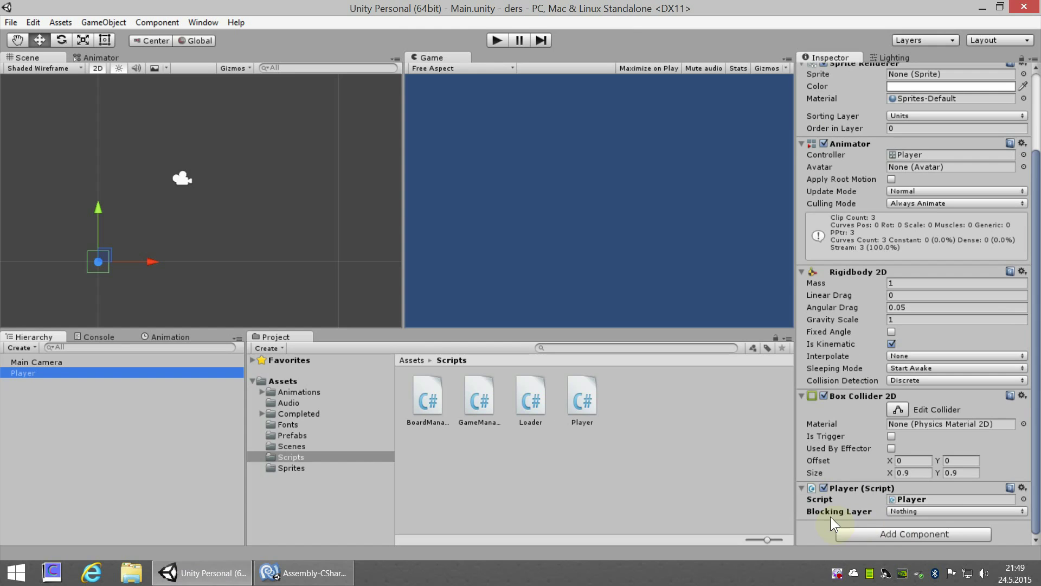
left_click(921, 510)
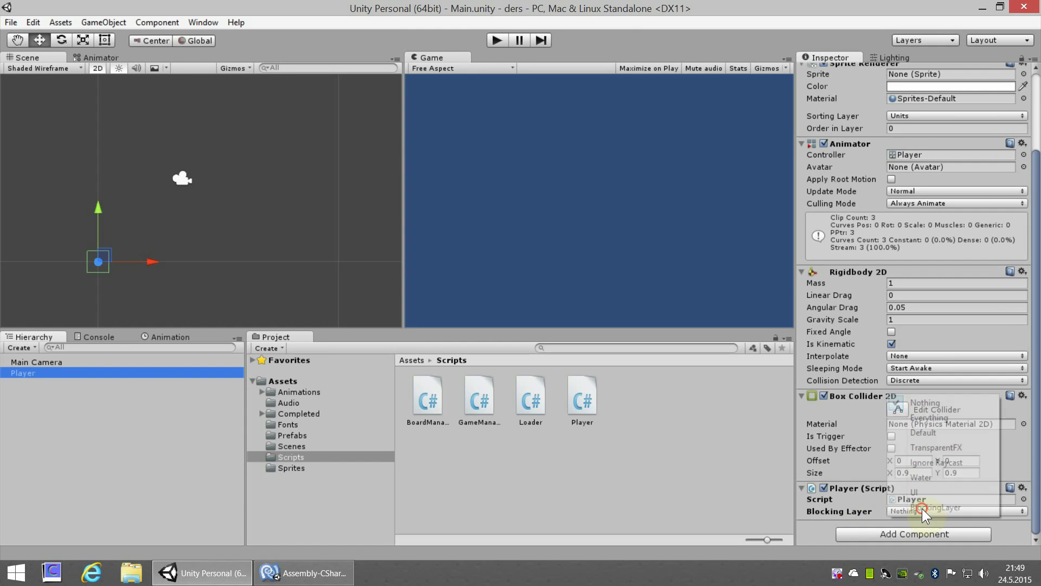
left_click(963, 507)
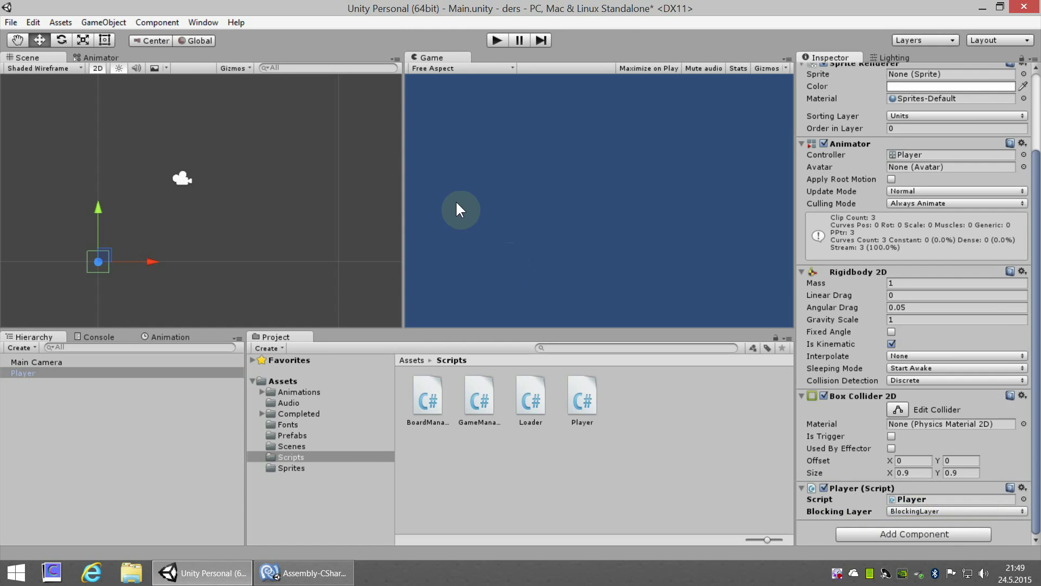
left_click(495, 42)
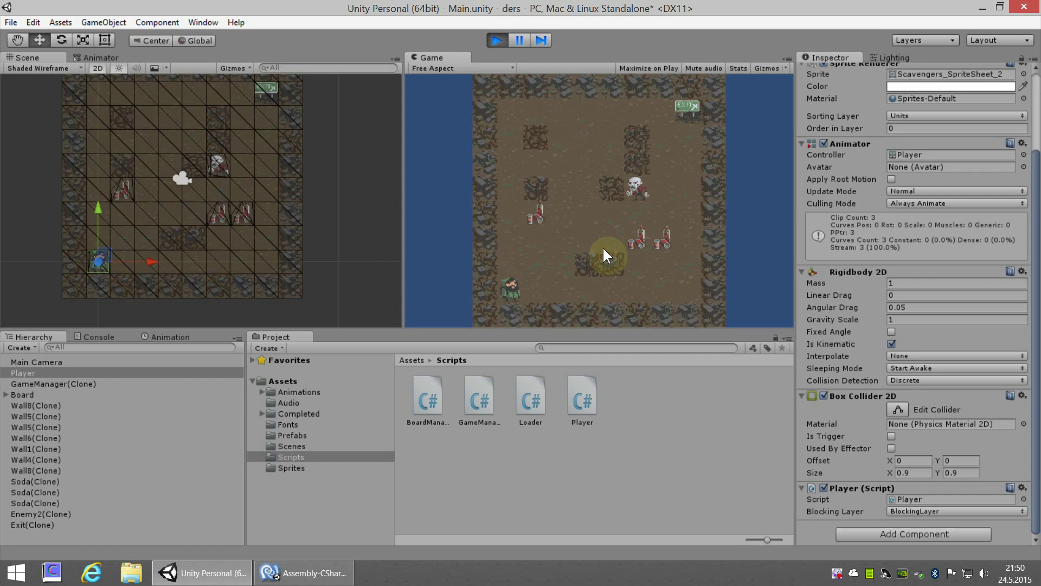
- Move the player onto the Exit tile, back down toward the enemy, then stop the game
key("Up")
key("Up")
key("Up")
key("Right")
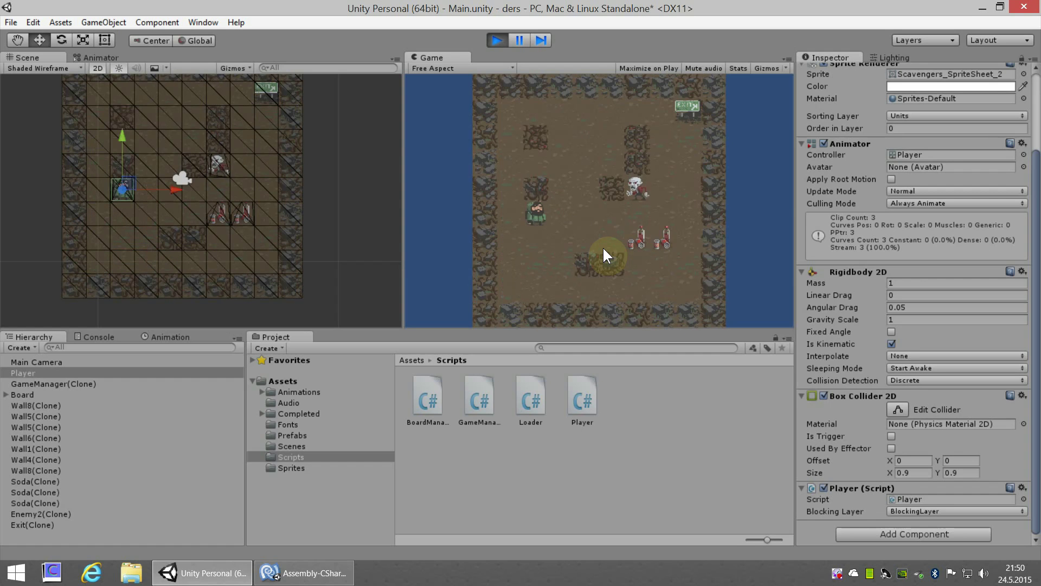
key("Right")
key("Right")
key("Right")
key("Down")
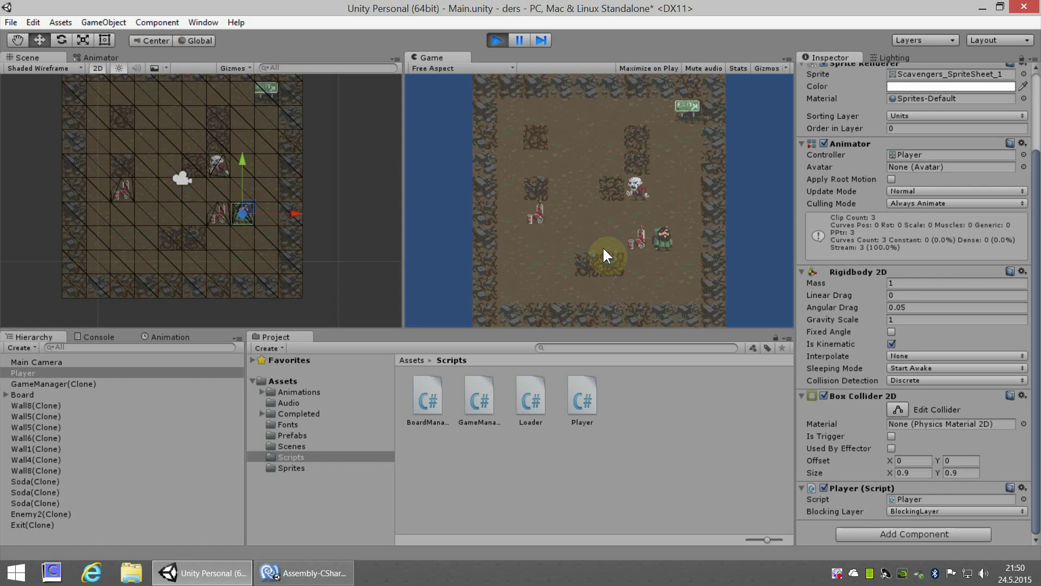
key("Right")
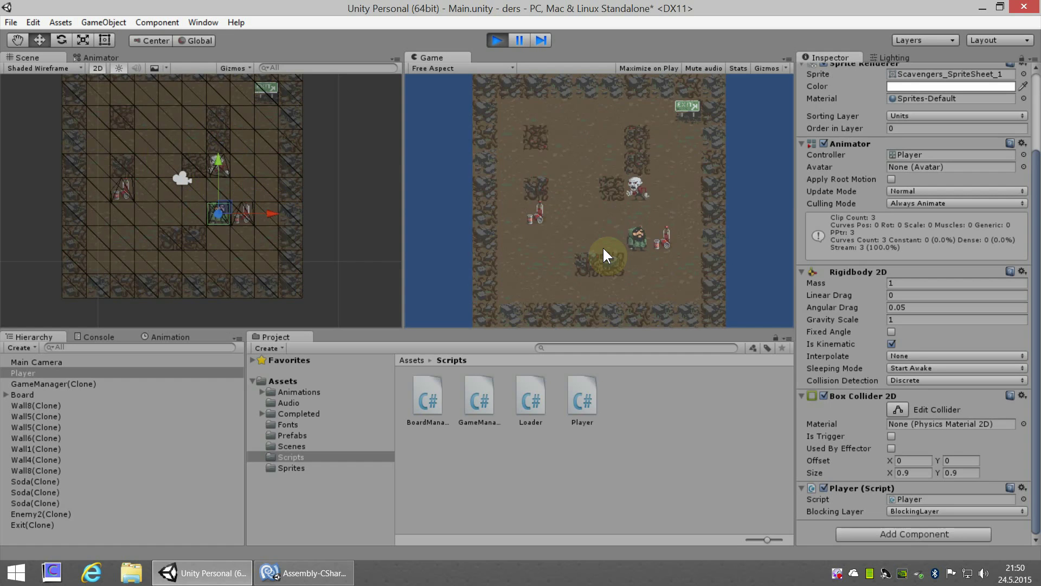
key("Right")
key("Up")
key("Up")
key("Up")
key("Right")
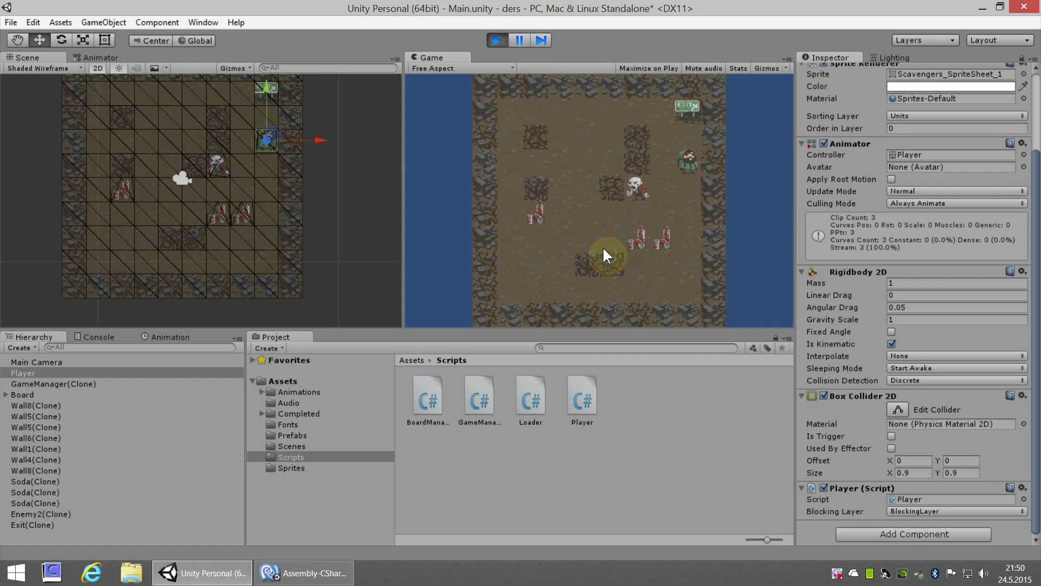
key("Up")
key("Up")
key("Left")
key("Left")
key("Left")
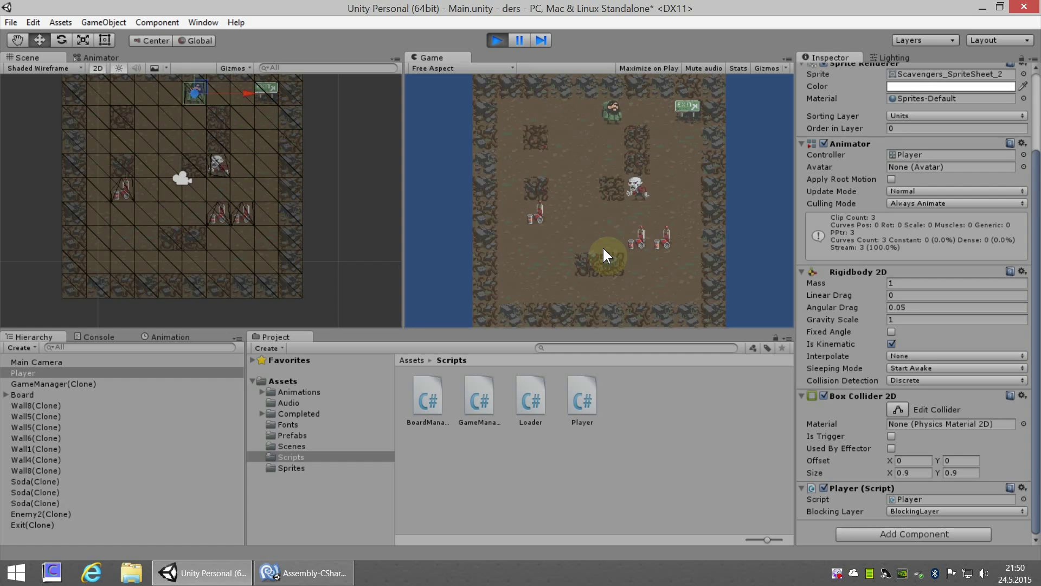
key("Down")
key("Left")
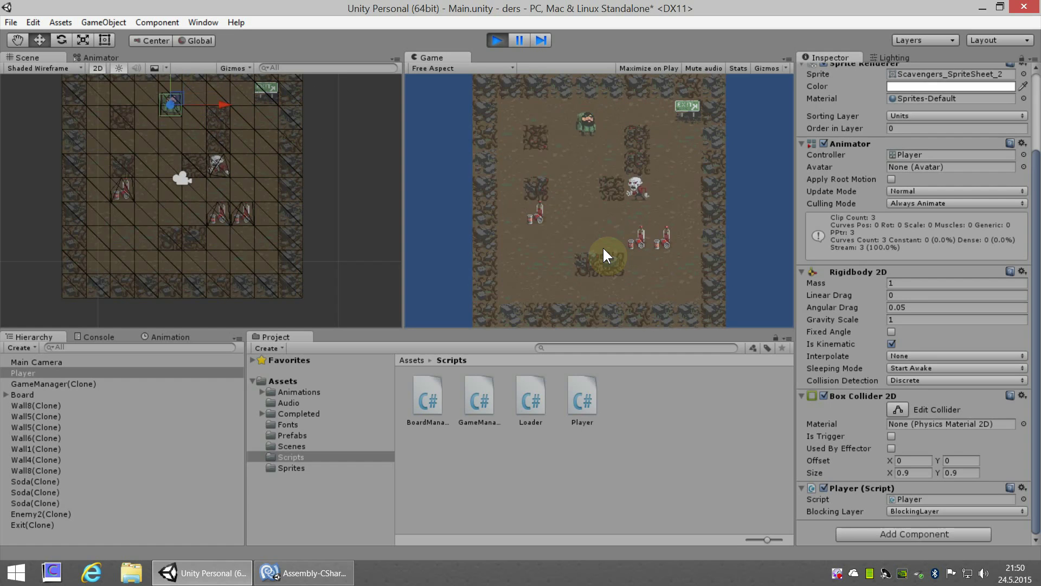
key("Down")
key("Down")
key("Down")
key("Right")
key("Right")
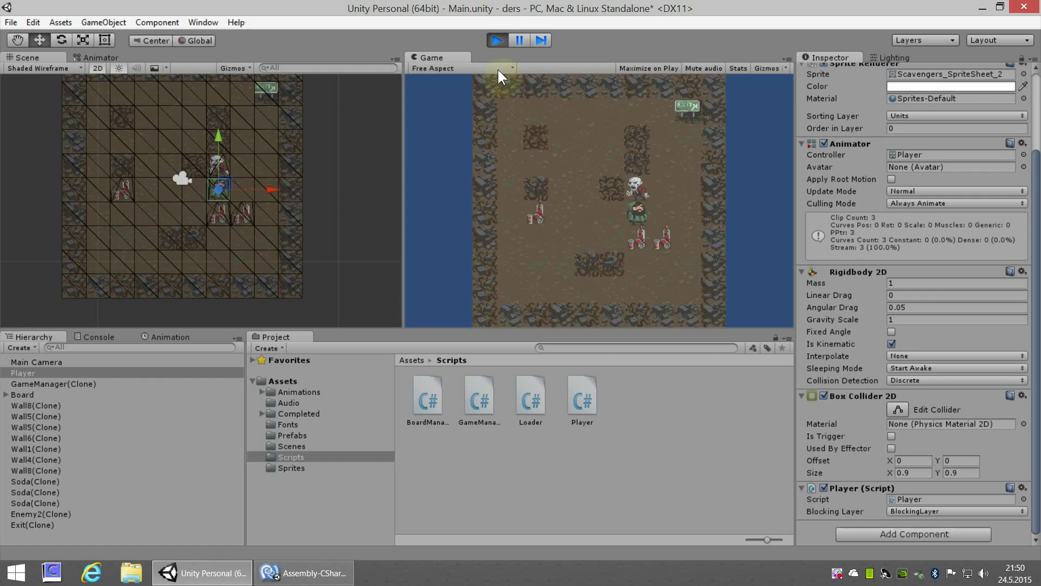
left_click(499, 40)
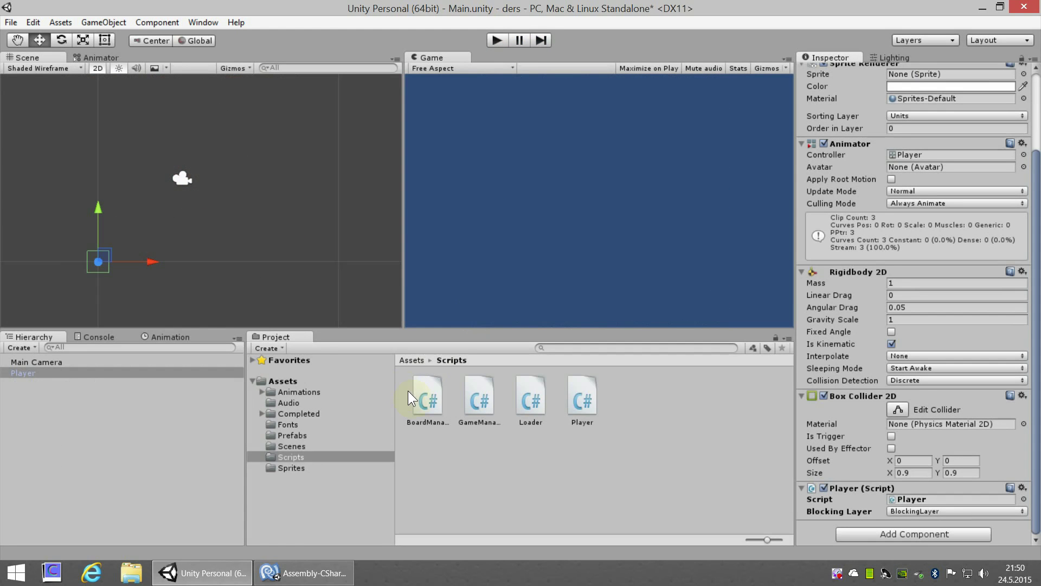
- Inspect the Enemy1 and Exit prefabs, leaving Exit on the Default layer, then show the Scripts folder
left_click(302, 434)
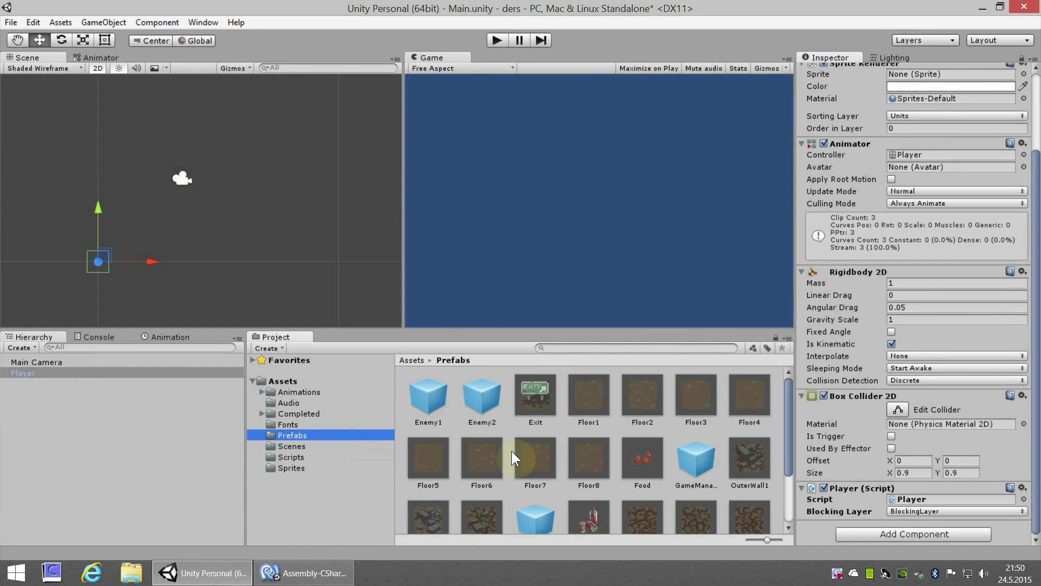
left_click(423, 392)
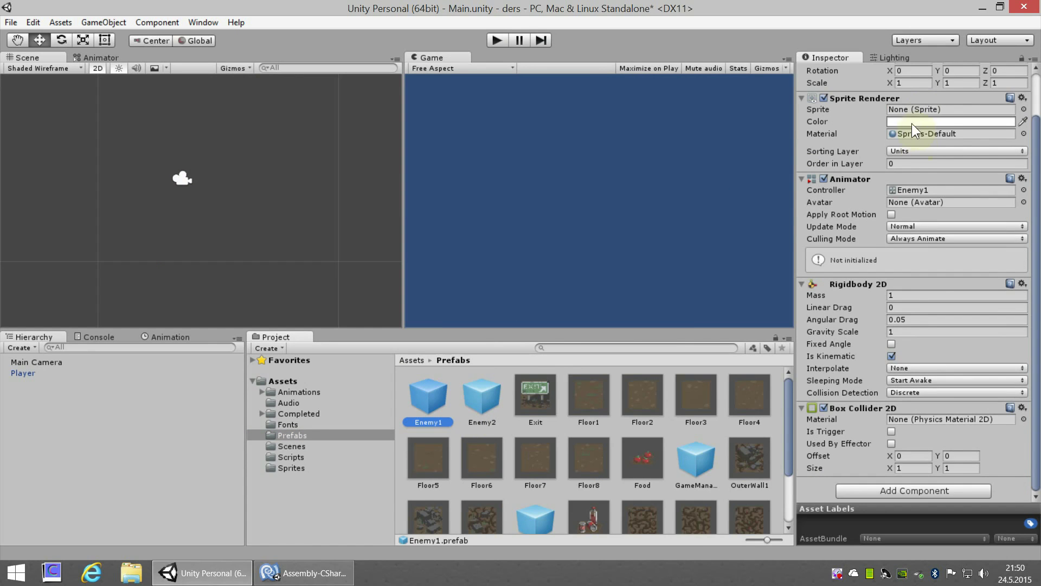
scroll(912, 122, "up", 3)
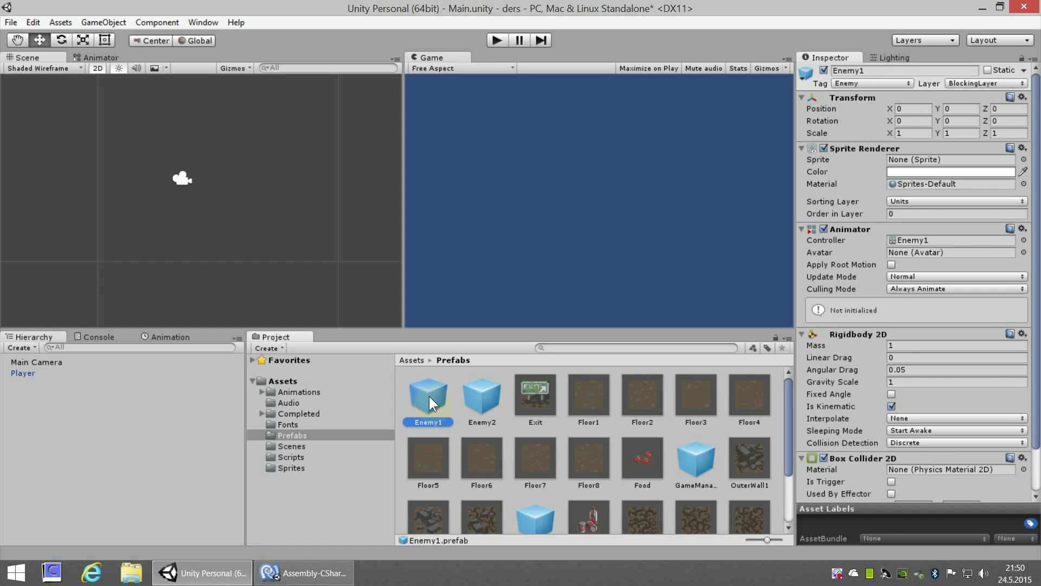
left_click(537, 398)
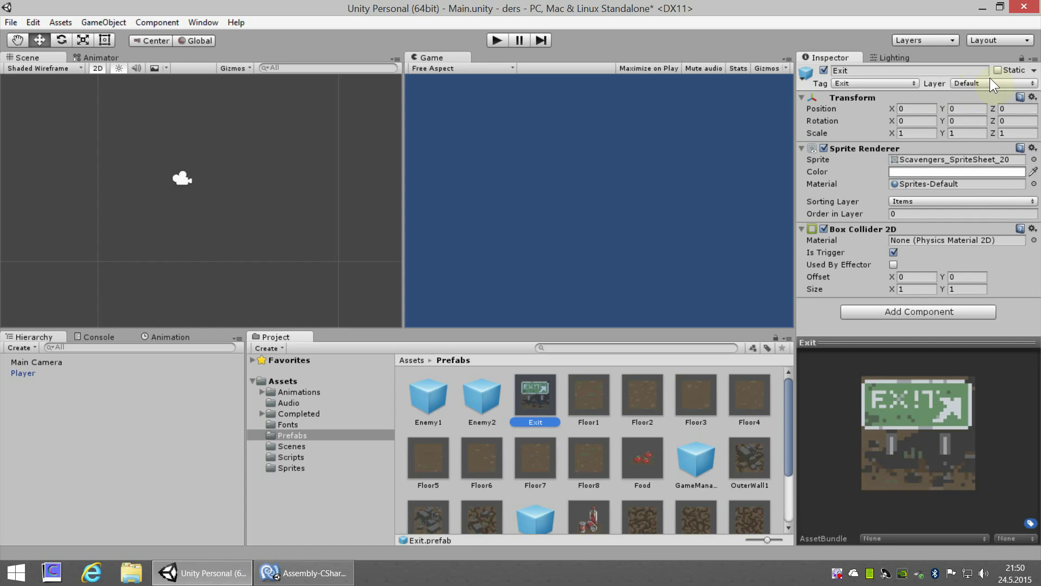
left_click(968, 86)
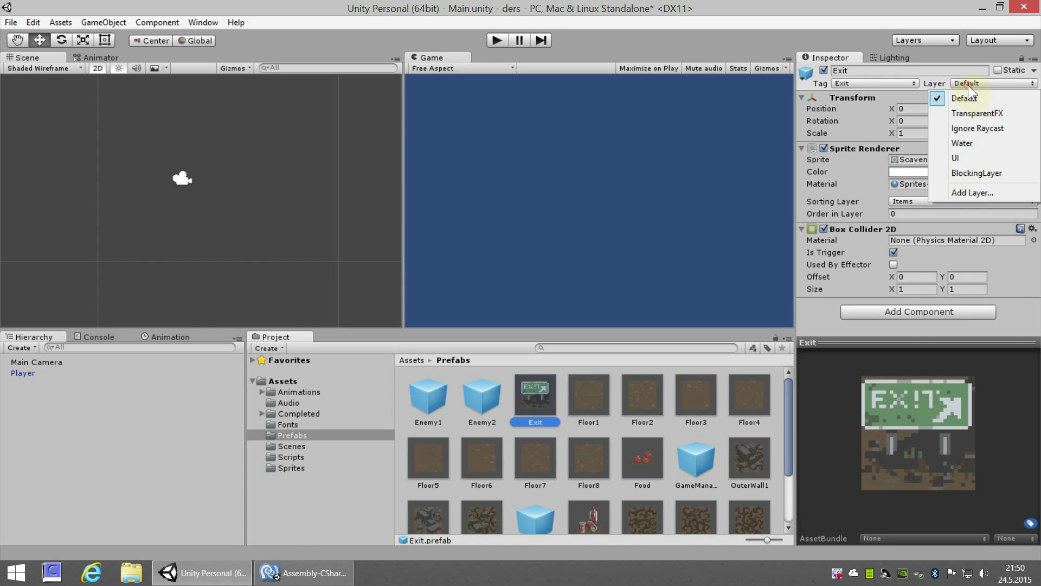
left_click(948, 94)
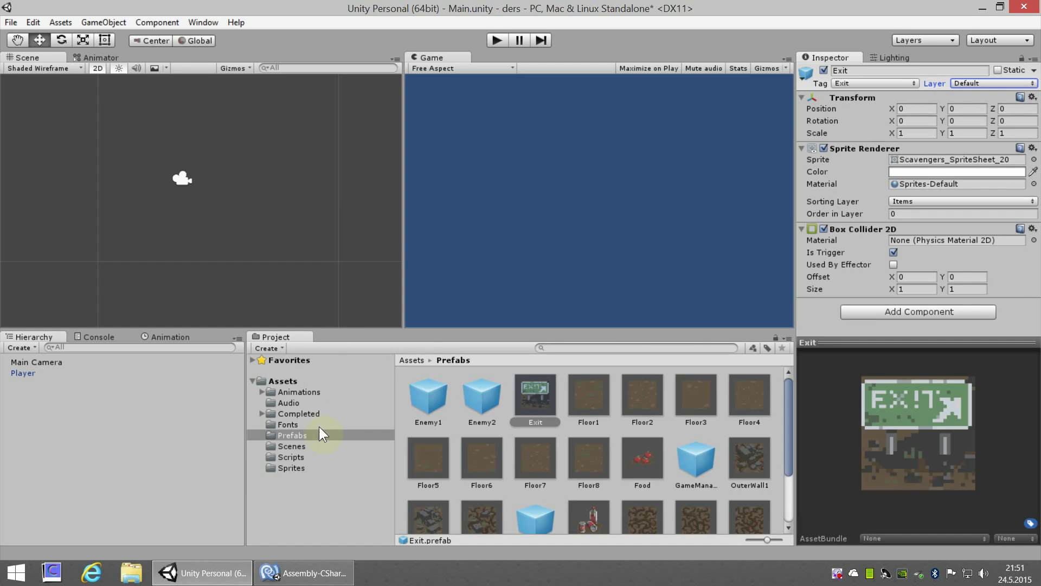
left_click(294, 470)
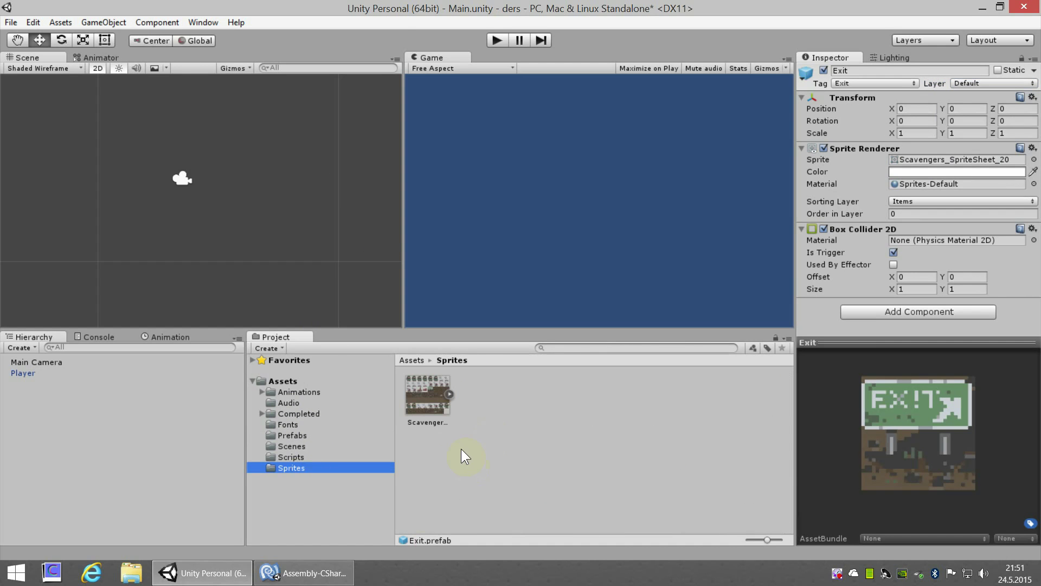
left_click(315, 455)
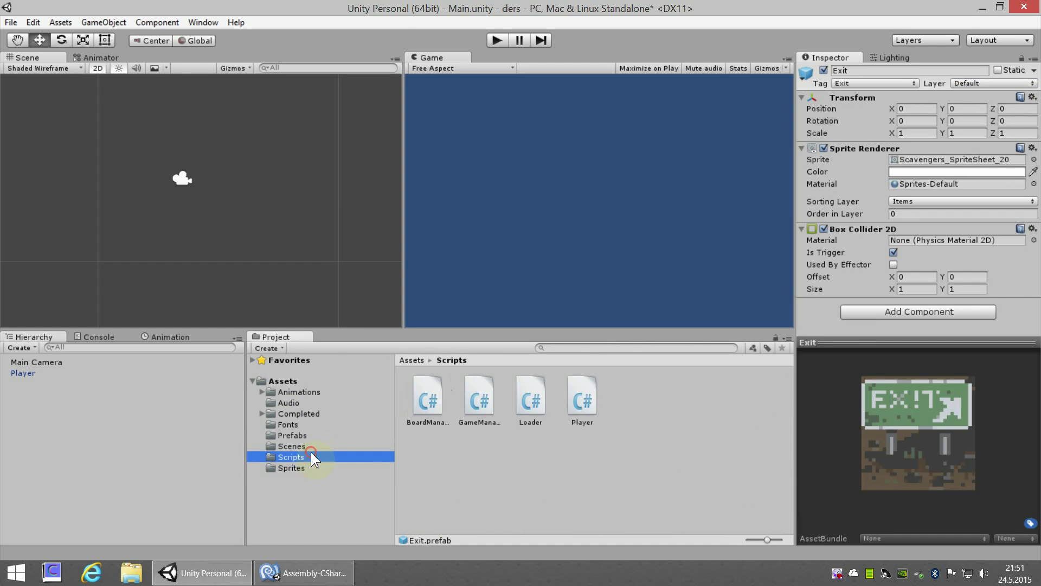
- Change Move's return type from void to bool
left_click(307, 572)
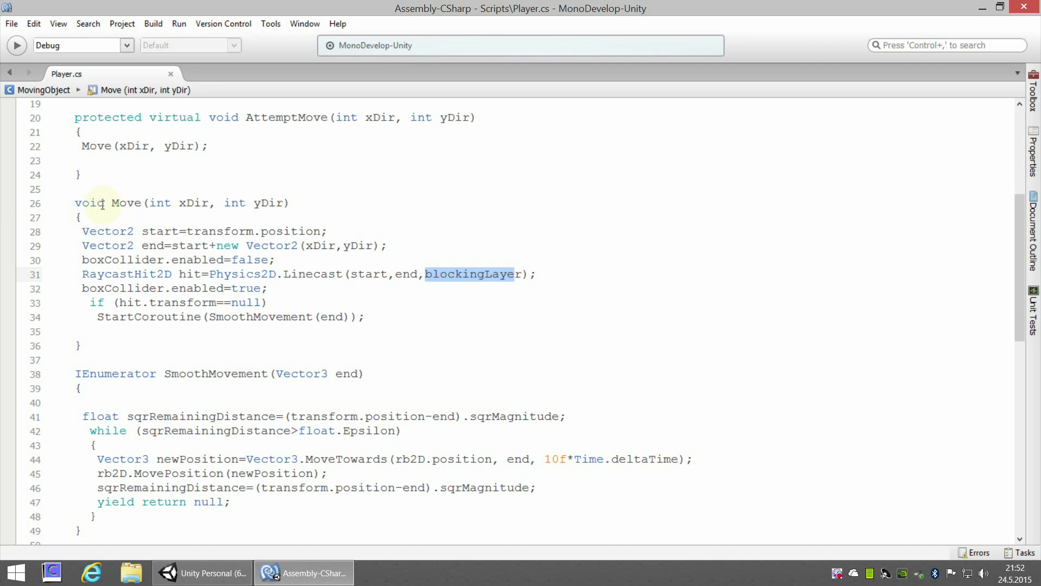
left_click(76, 196)
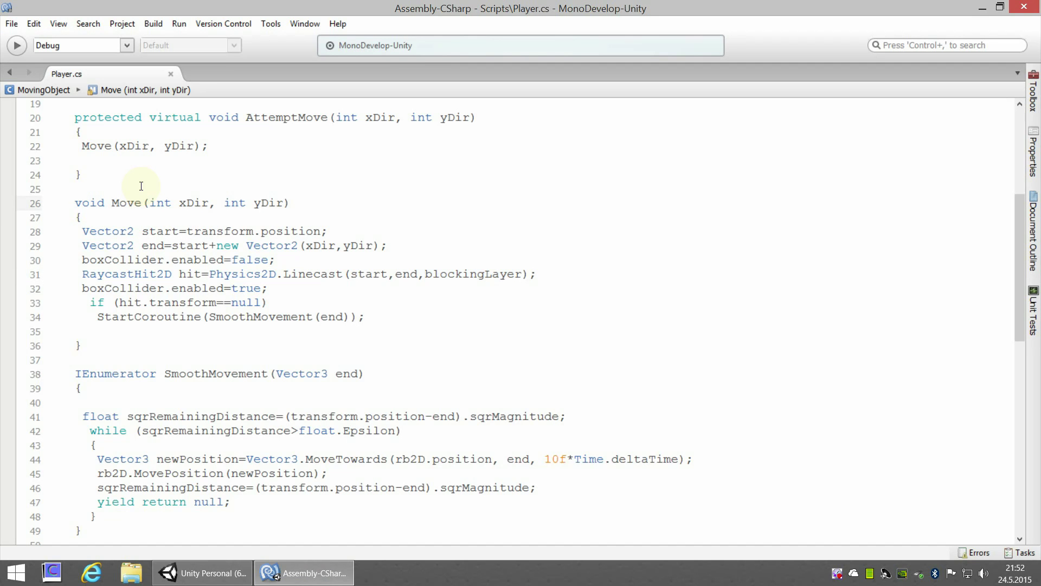
key("Delete")
key("Delete")
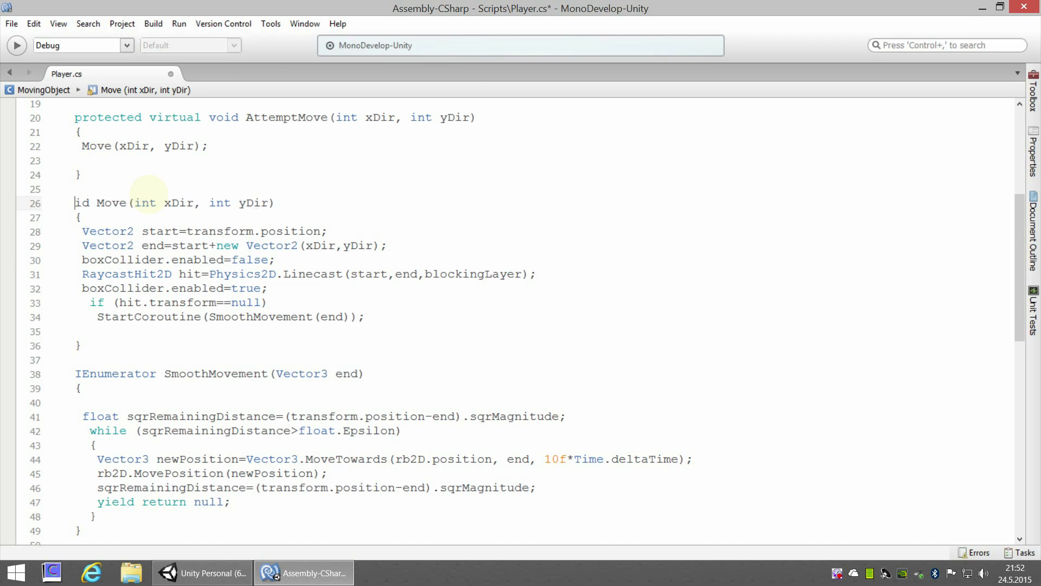
key("Delete")
key("Delete")
type("bool")
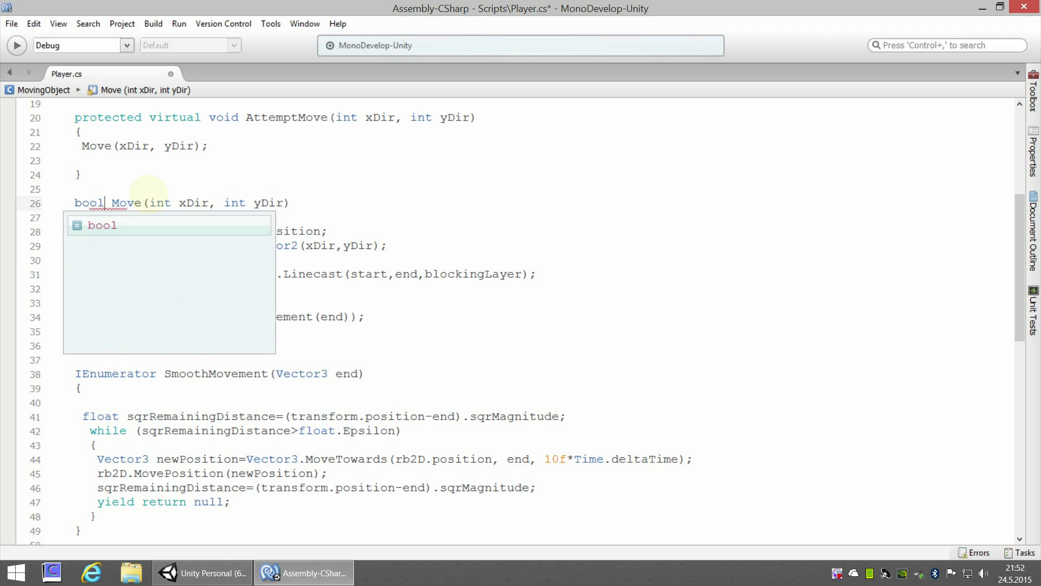
key("Escape")
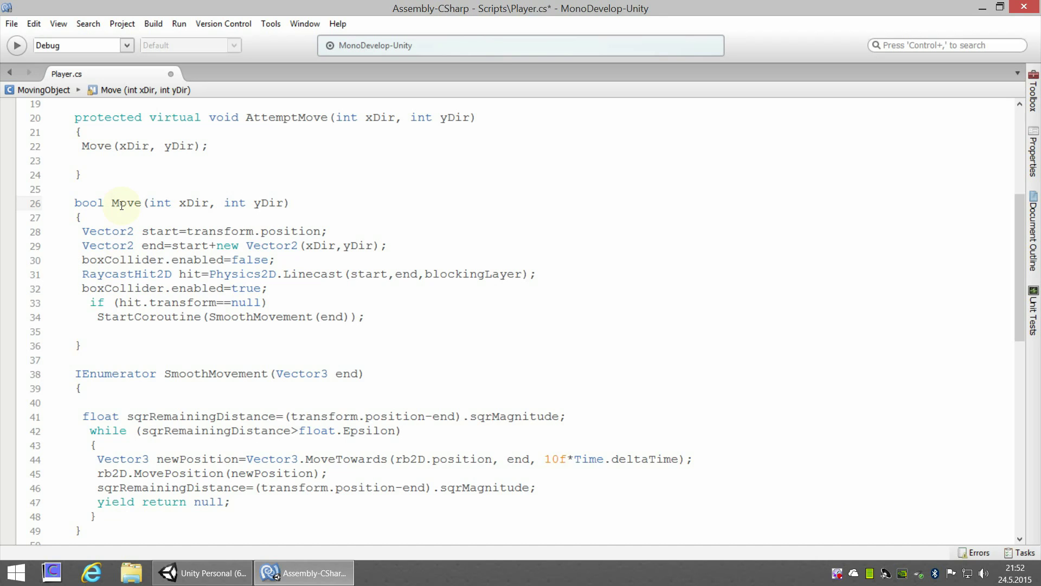
- Wrap the StartCoroutine call in braces under the if and add 'return true;' after it
left_click_drag(93, 303, 414, 315)
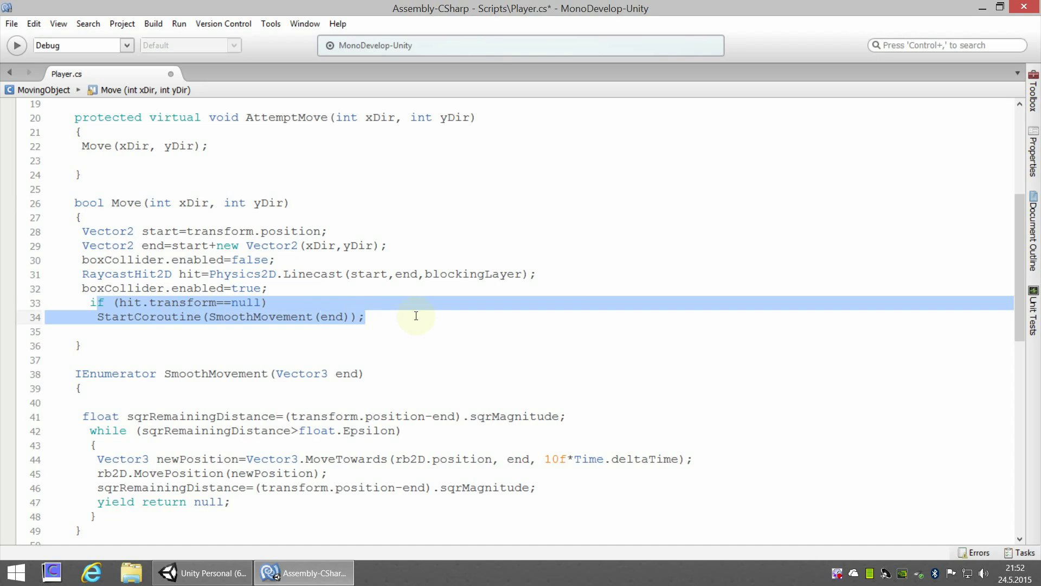
left_click(156, 324)
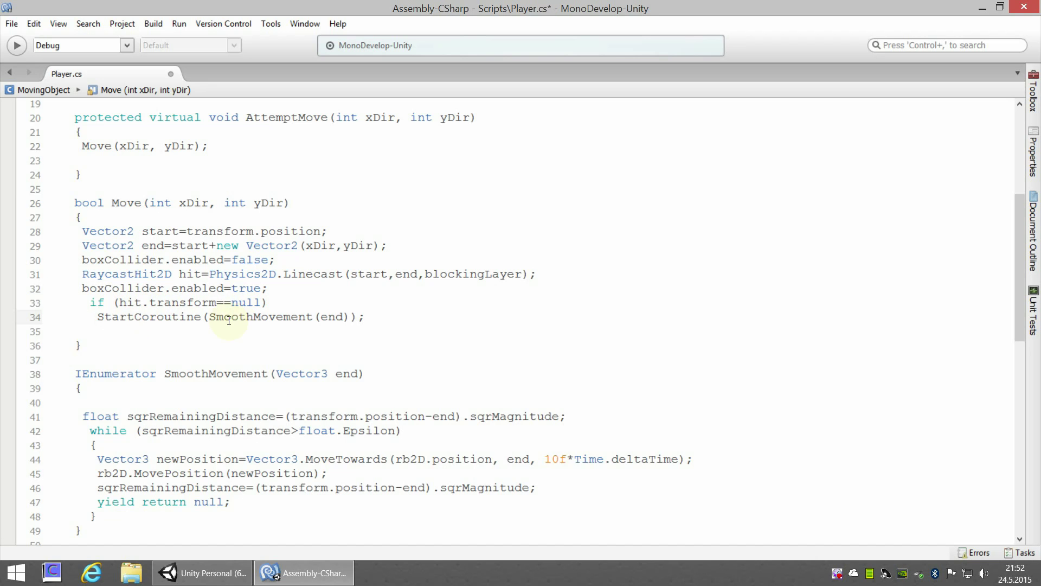
left_click_drag(209, 317, 312, 317)
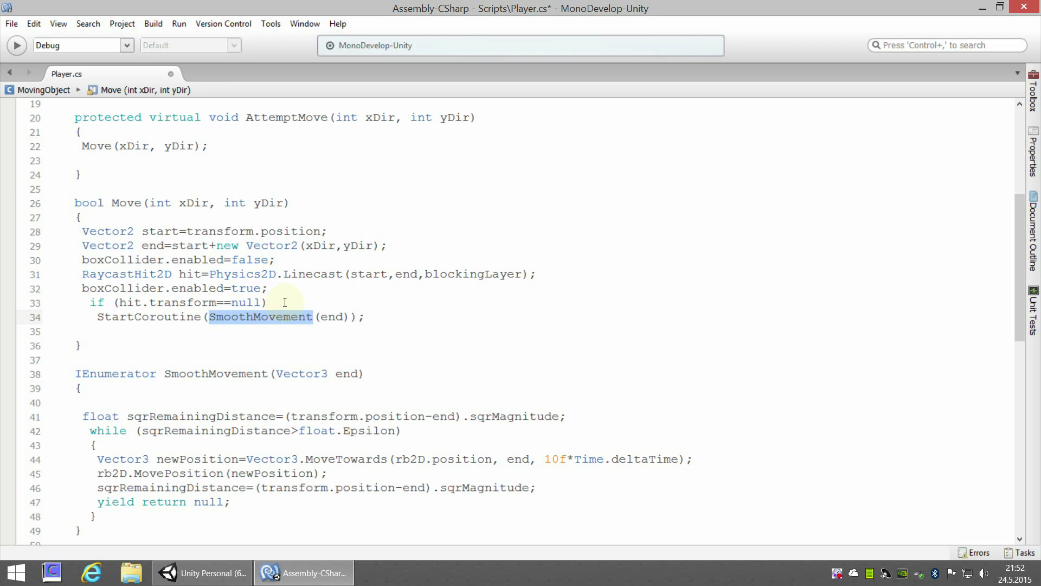
left_click(285, 302)
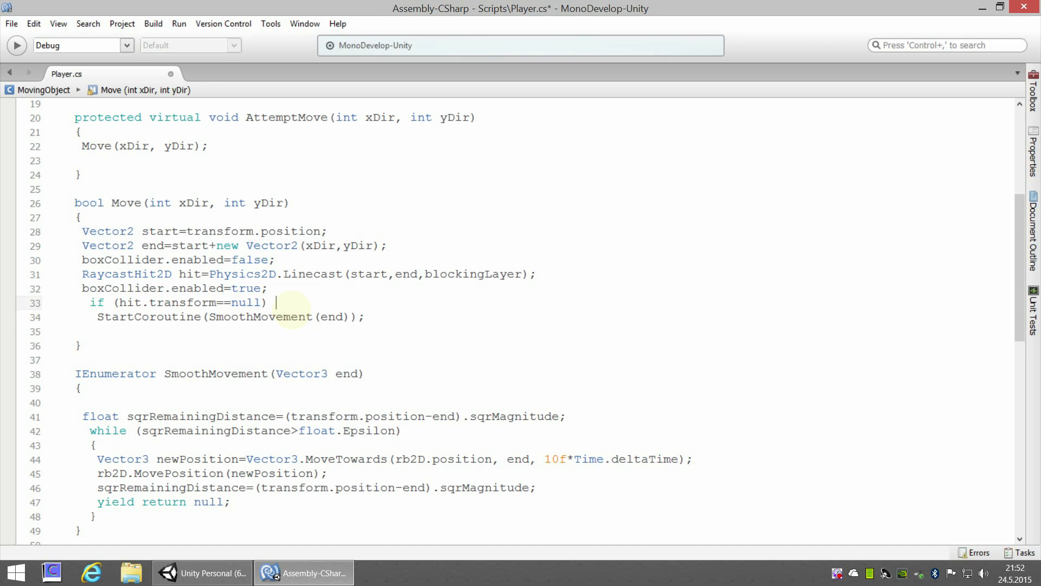
type("{")
key("Down")
key("End")
key("Return")
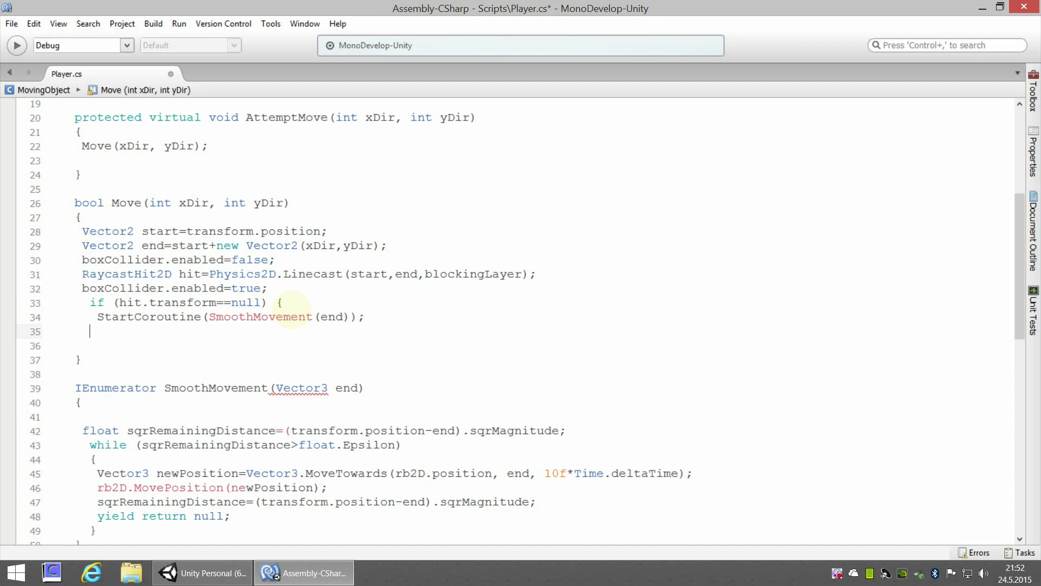
type("return ")
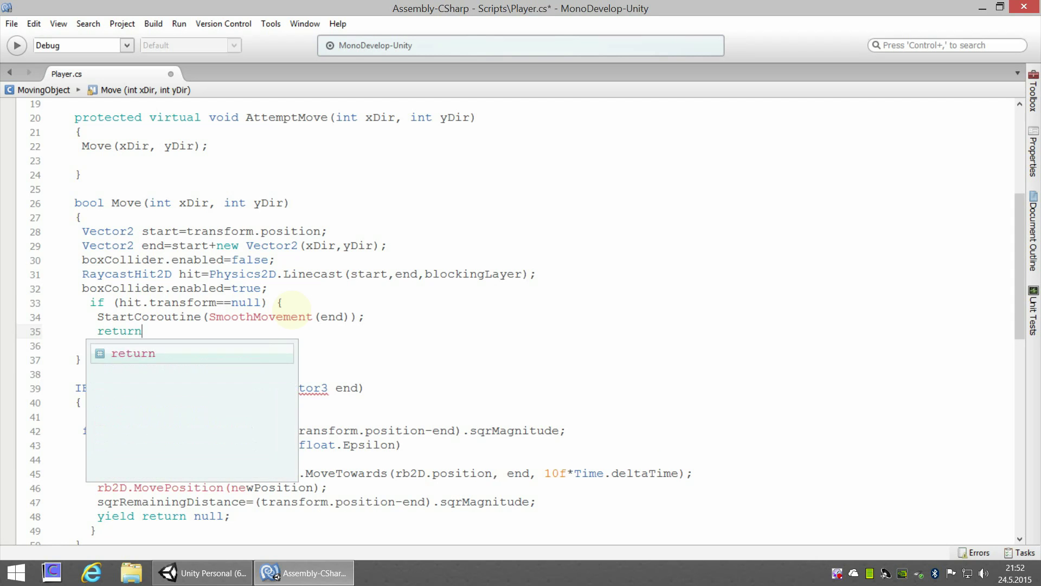
type("true;")
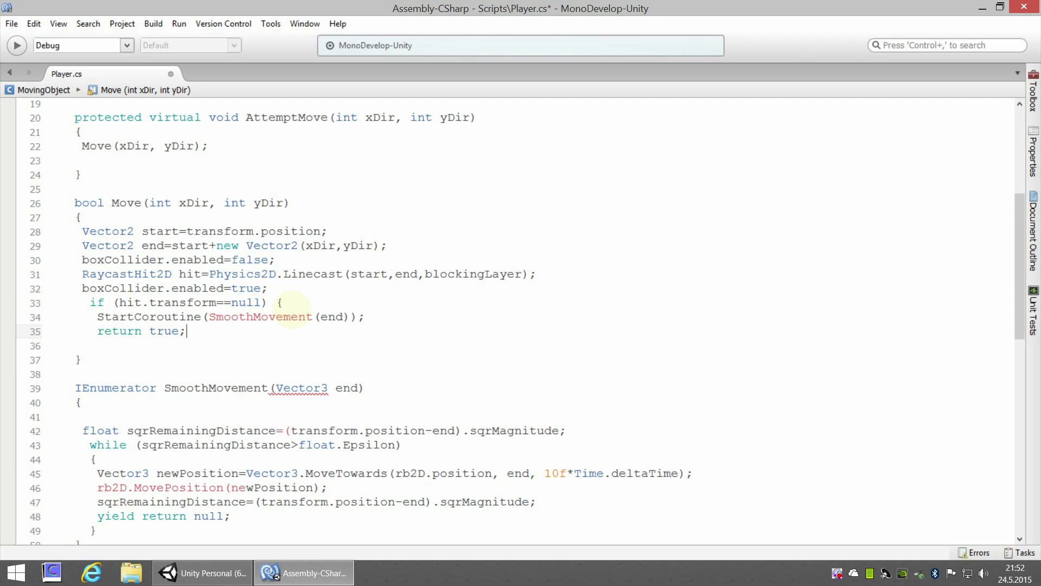
key("Return")
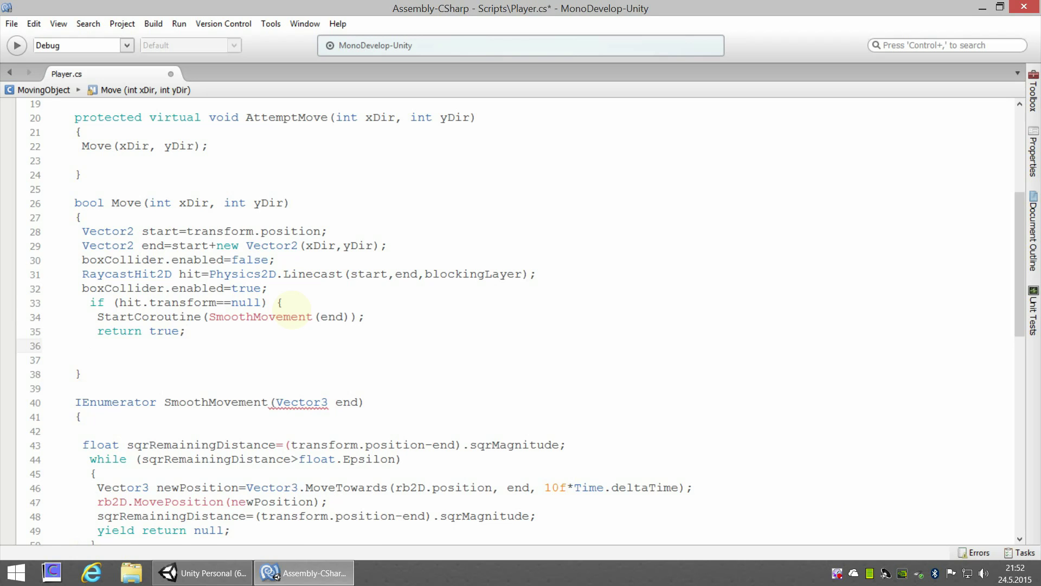
type("}")
key("Return")
key("Return")
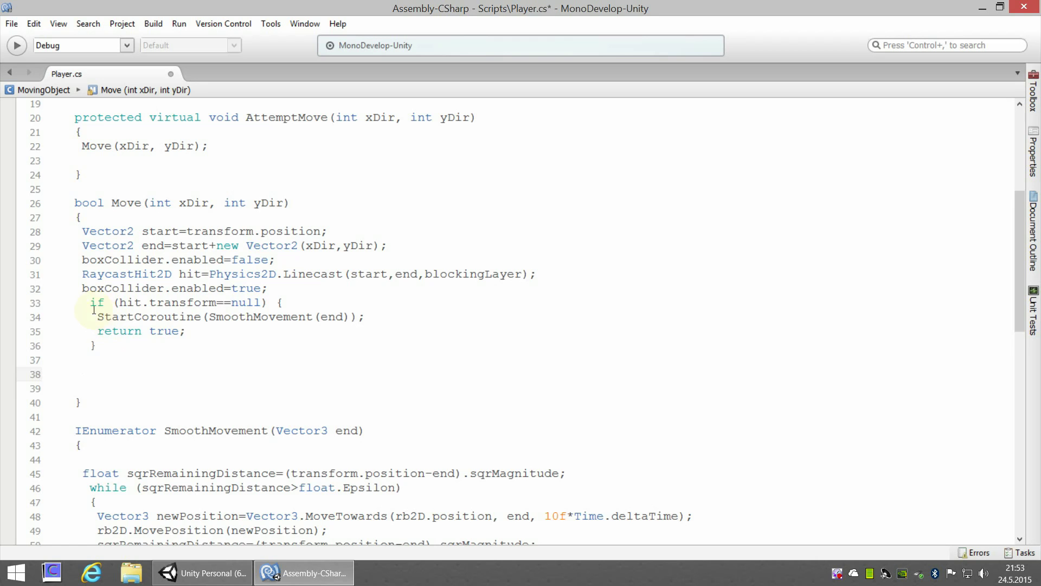
- Add 'return false;' after the if block at the end of Move
left_click_drag(90, 304, 97, 346)
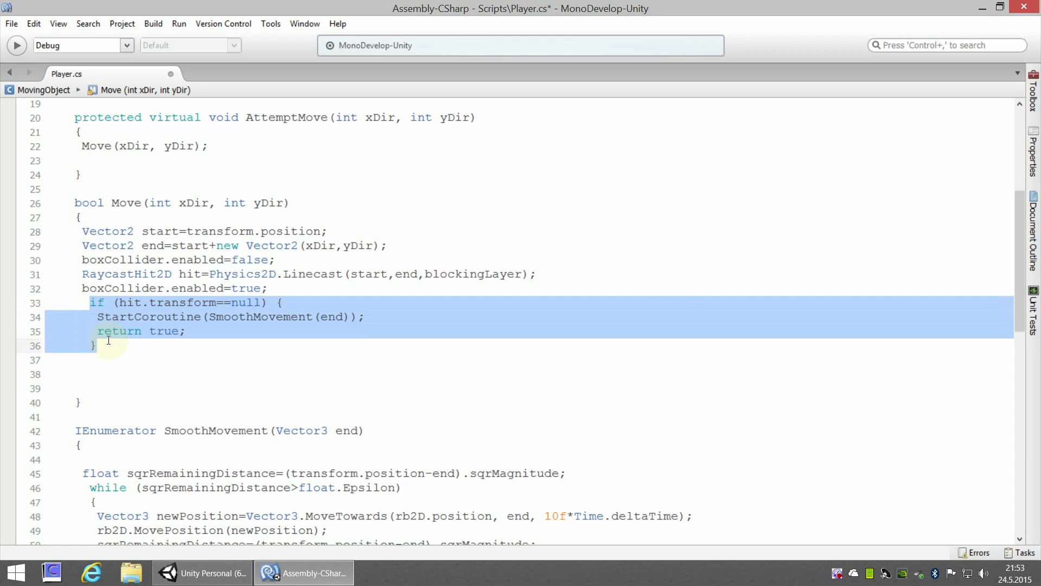
left_click(97, 374)
type("r")
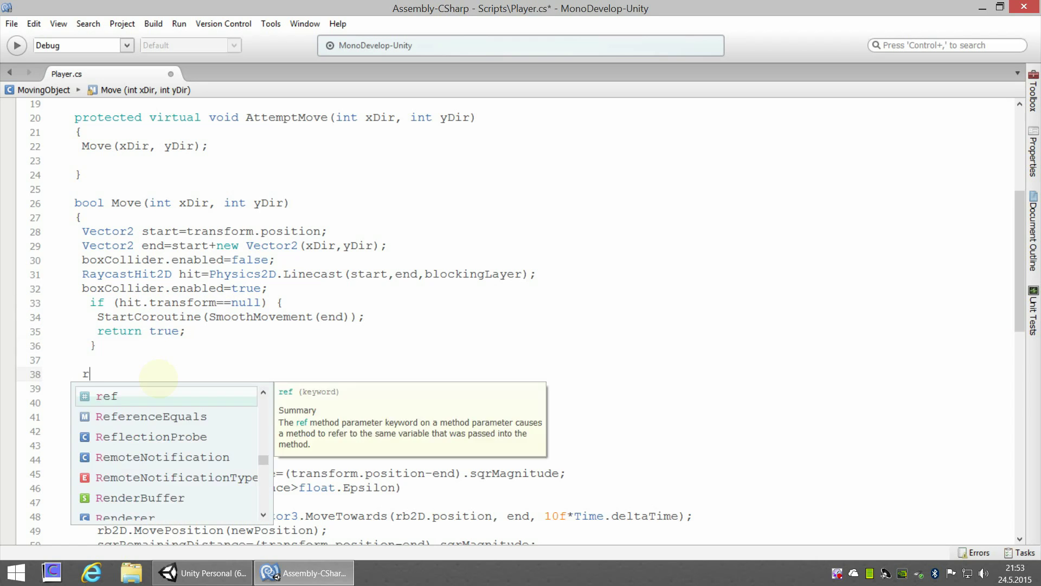
type("eturn f")
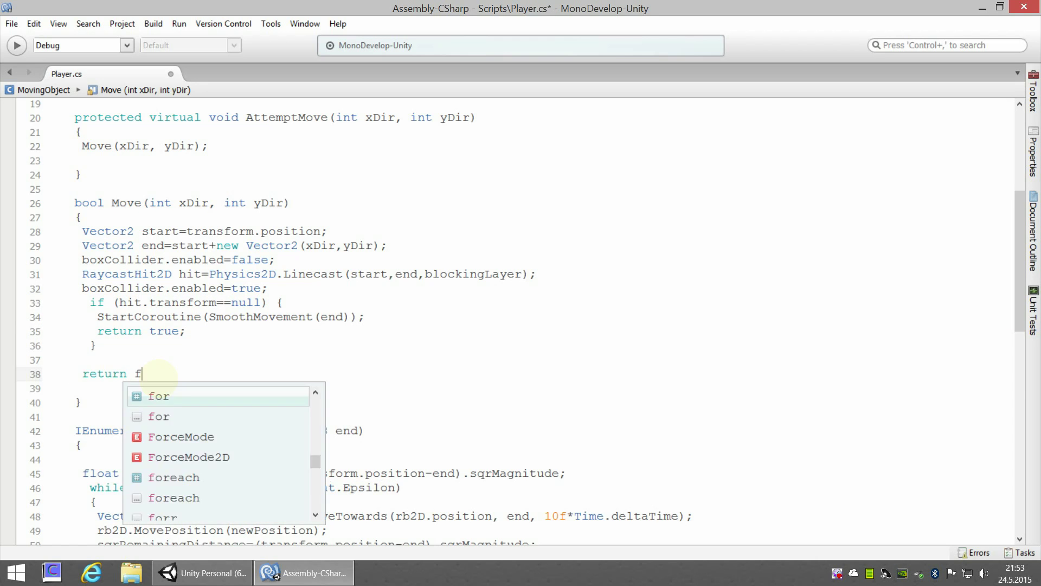
type("alse;")
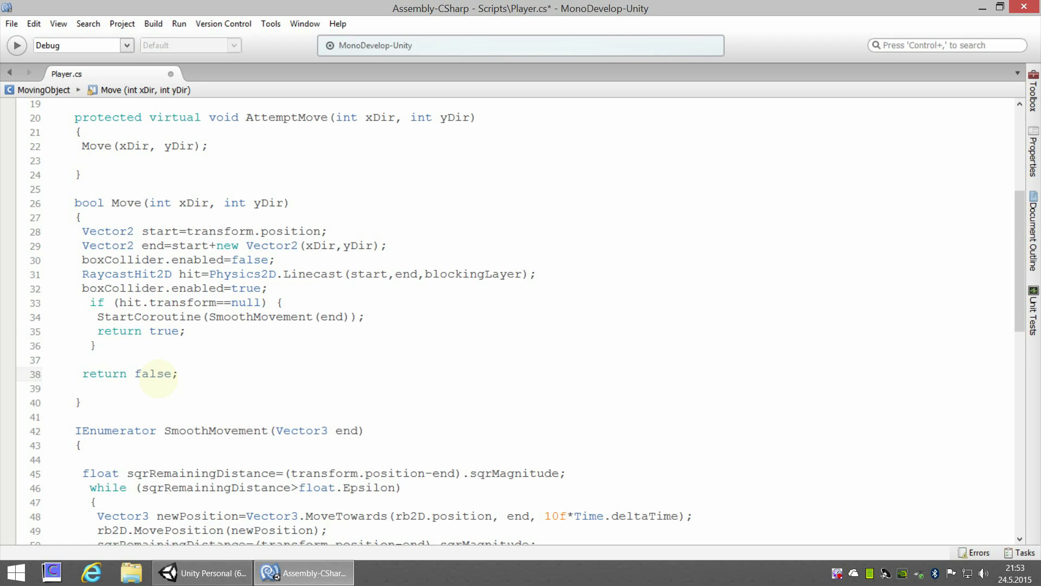
- Prefix the Move(xDir, yDir) call in AttemptMove with 'bool canMove='
scroll(141, 353, "up", 1)
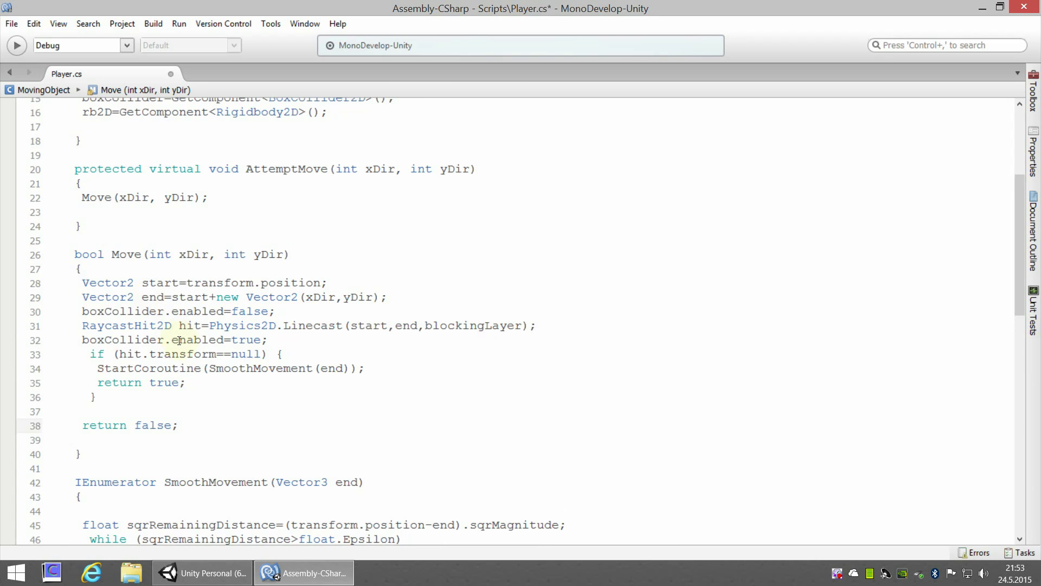
scroll(209, 402, "up", 1)
scroll(217, 414, "up", 2)
left_click_drag(246, 272, 336, 271)
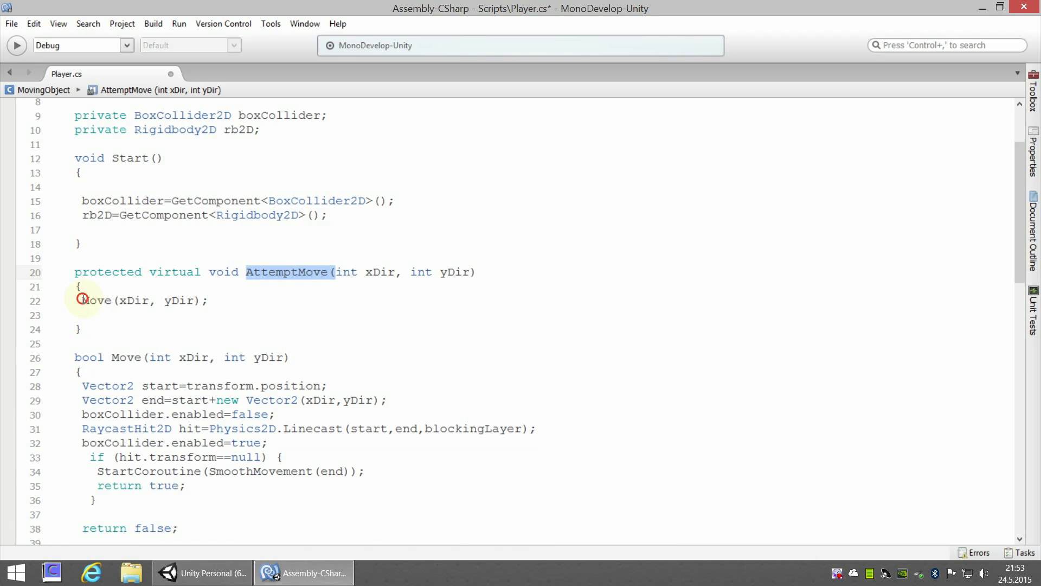
left_click_drag(80, 301, 203, 301)
left_click(101, 307)
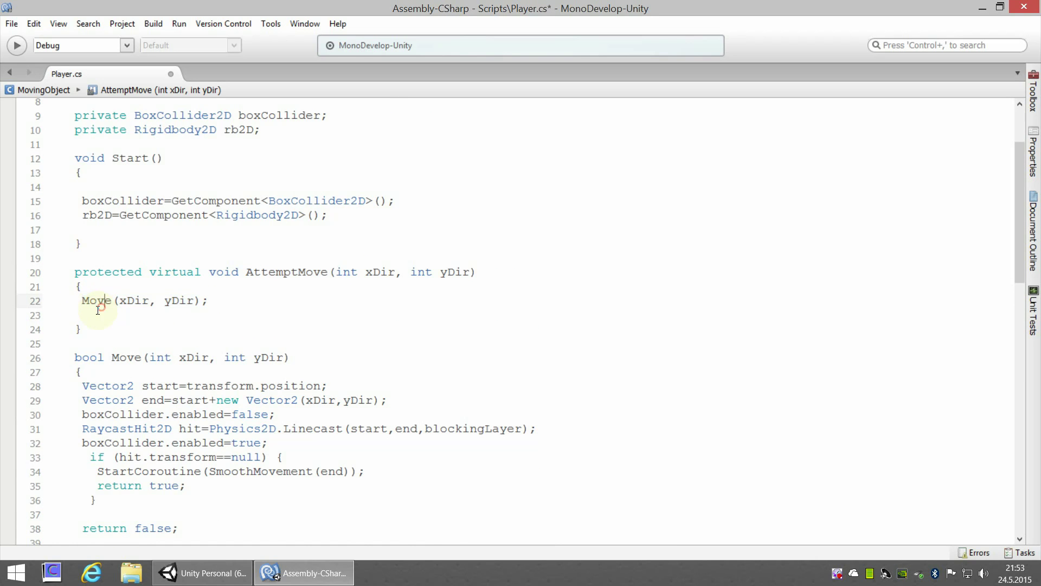
left_click(80, 299)
type("bool ")
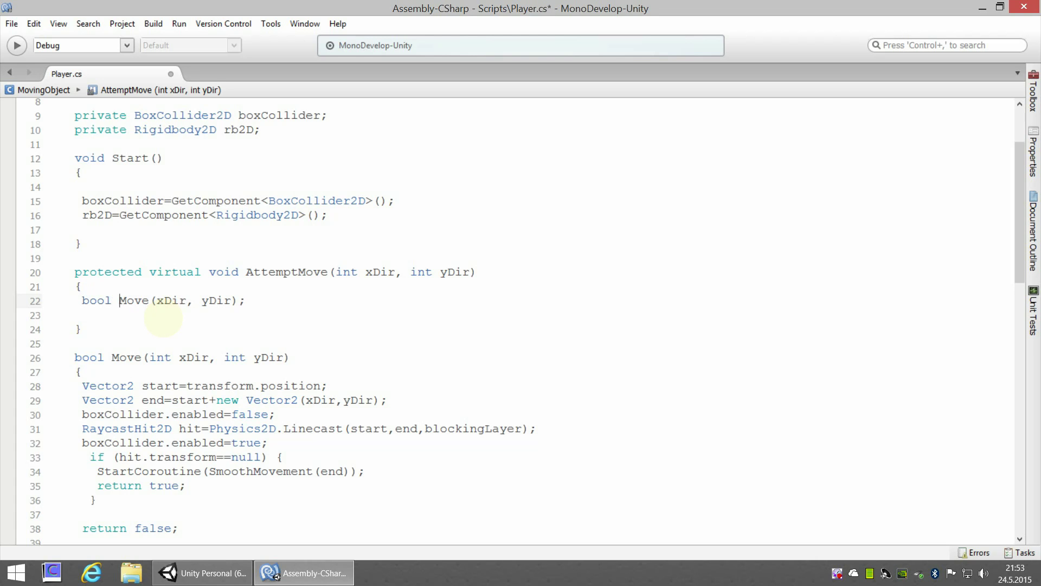
type("can")
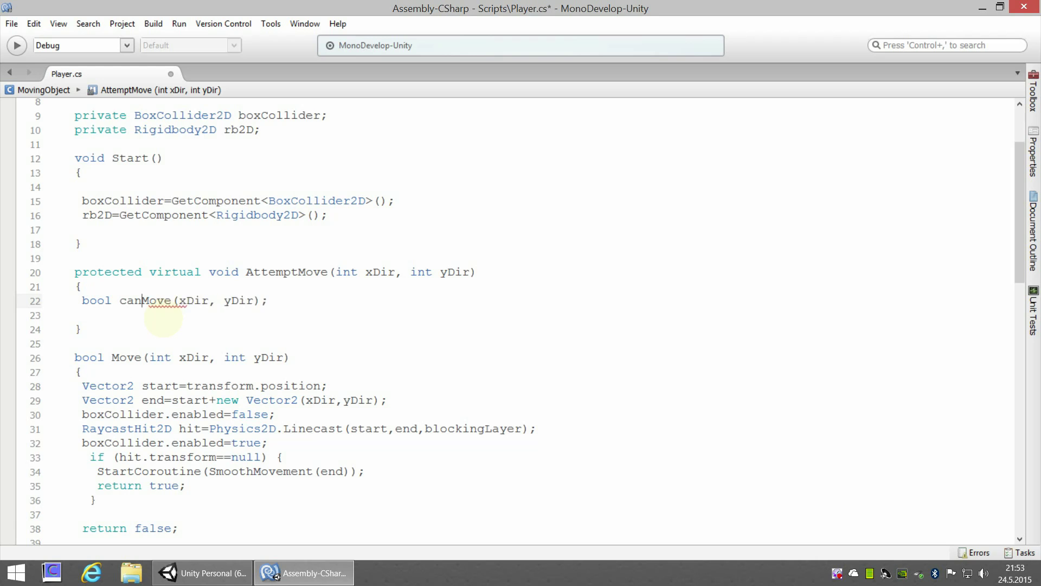
type("Move")
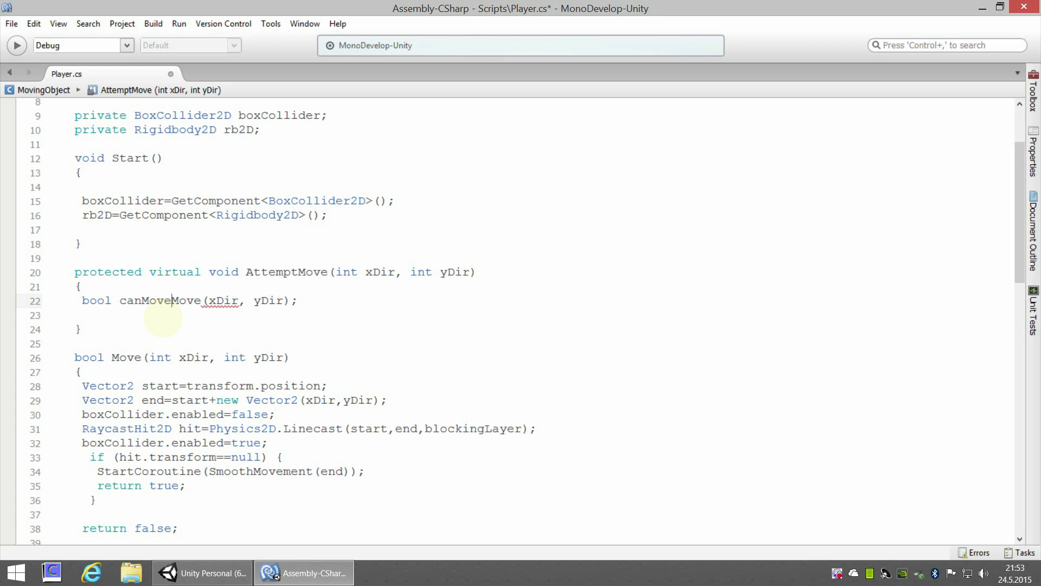
type("=")
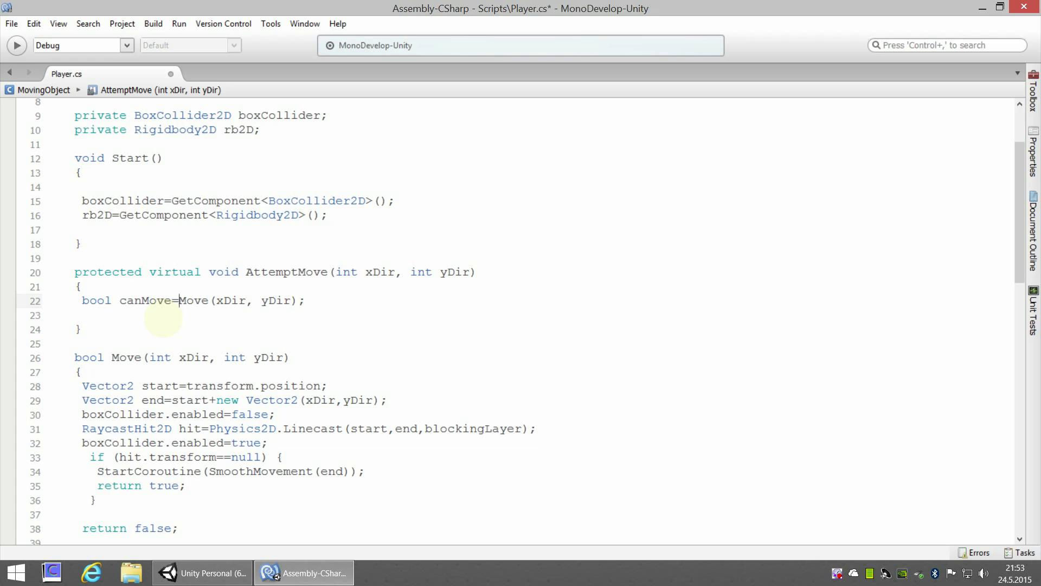
left_click_drag(179, 300, 208, 300)
left_click_drag(120, 301, 169, 303)
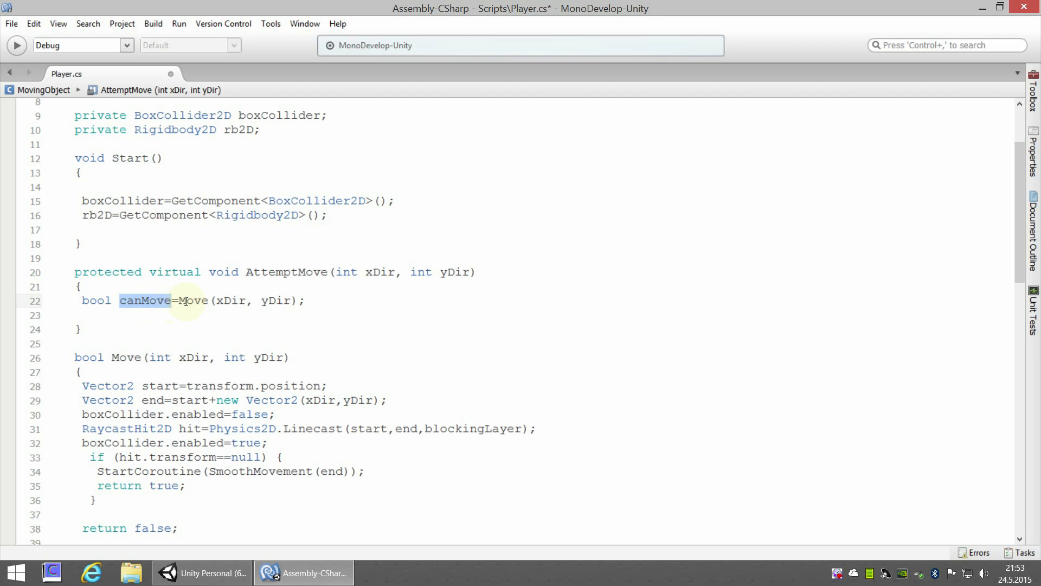
left_click(180, 301)
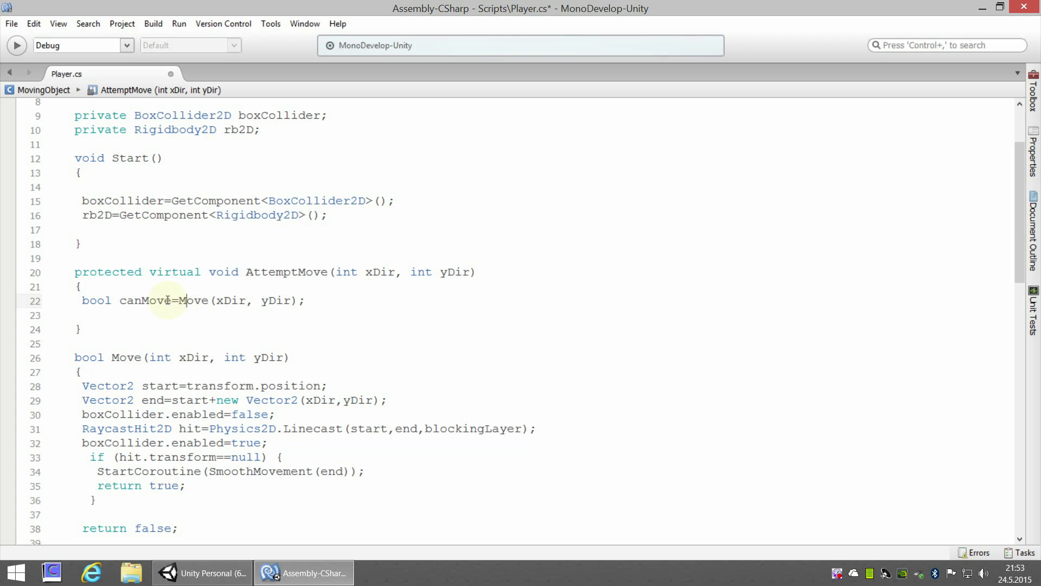
double_click(129, 299)
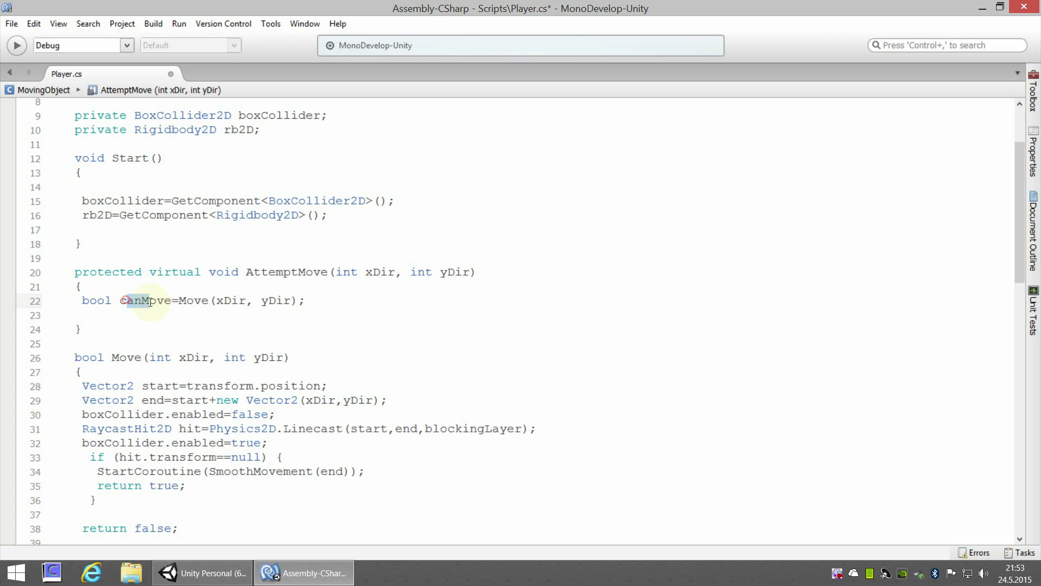
left_click(101, 308)
left_click(312, 301)
- Add 'if (!canMove)' followed by 'OnCantMove();' below the canMove assignment
key("Return")
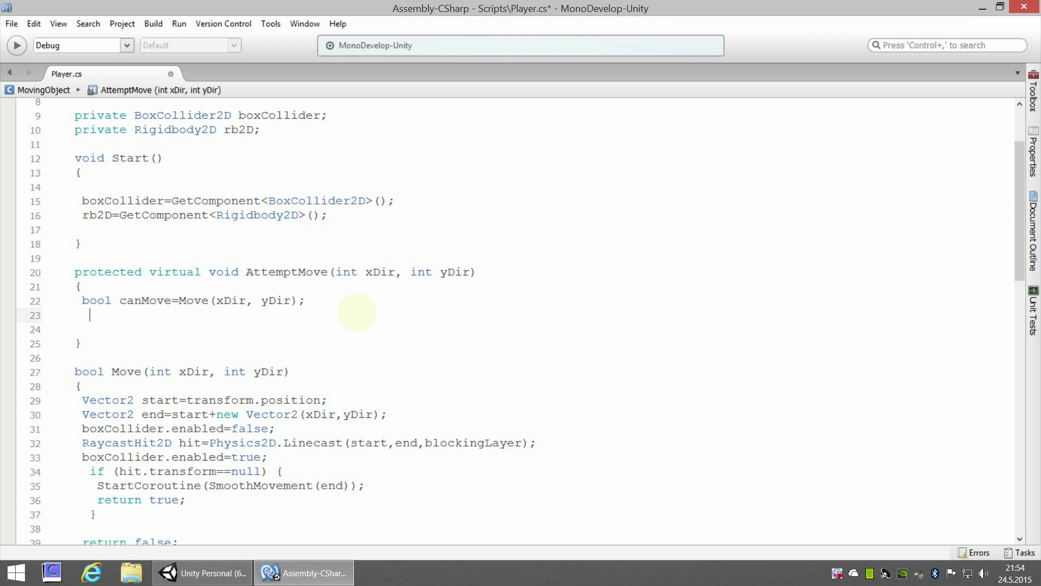
type("if (")
type("!c")
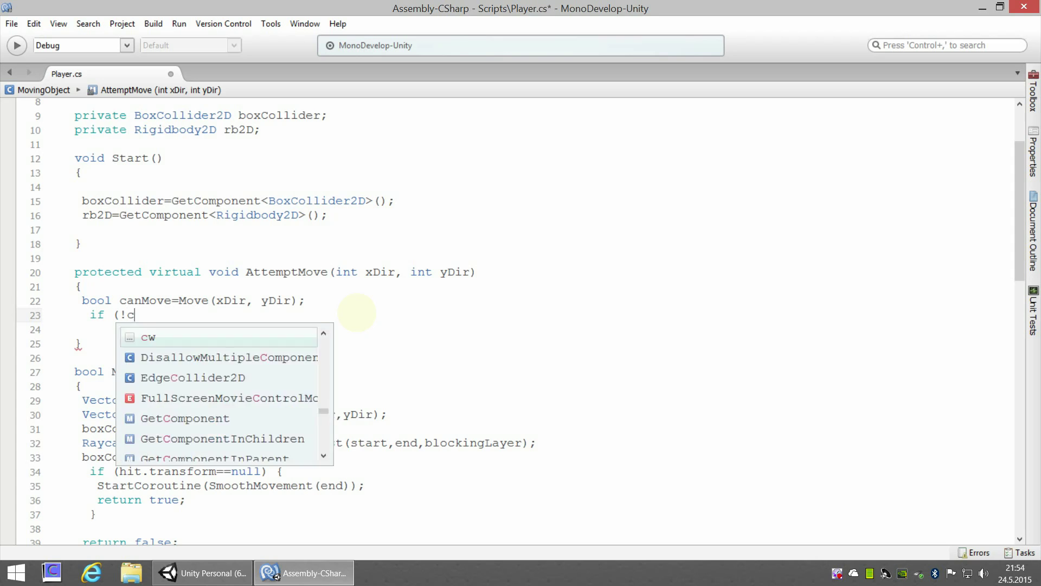
type("anMove")
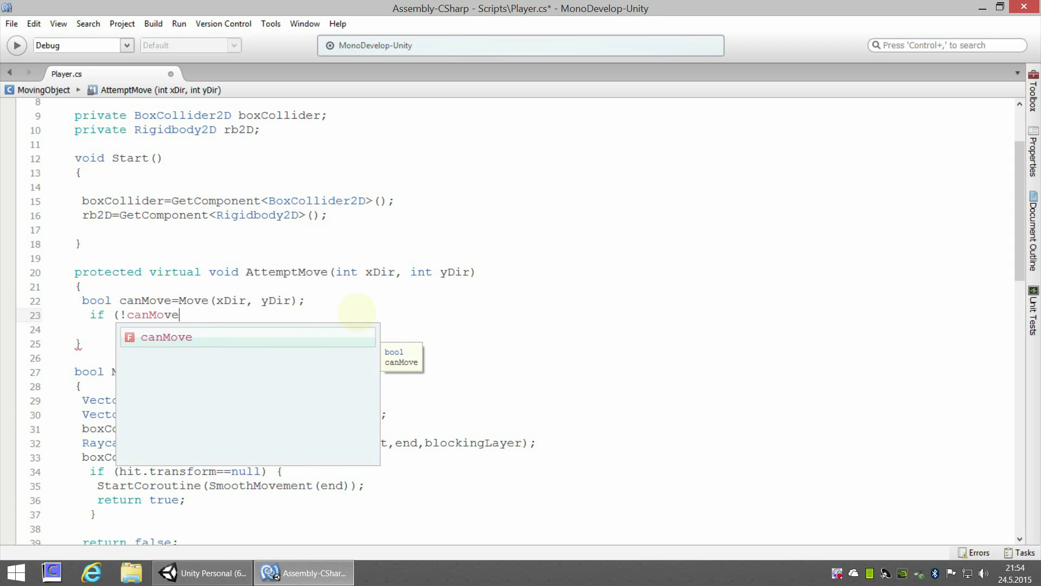
type(")")
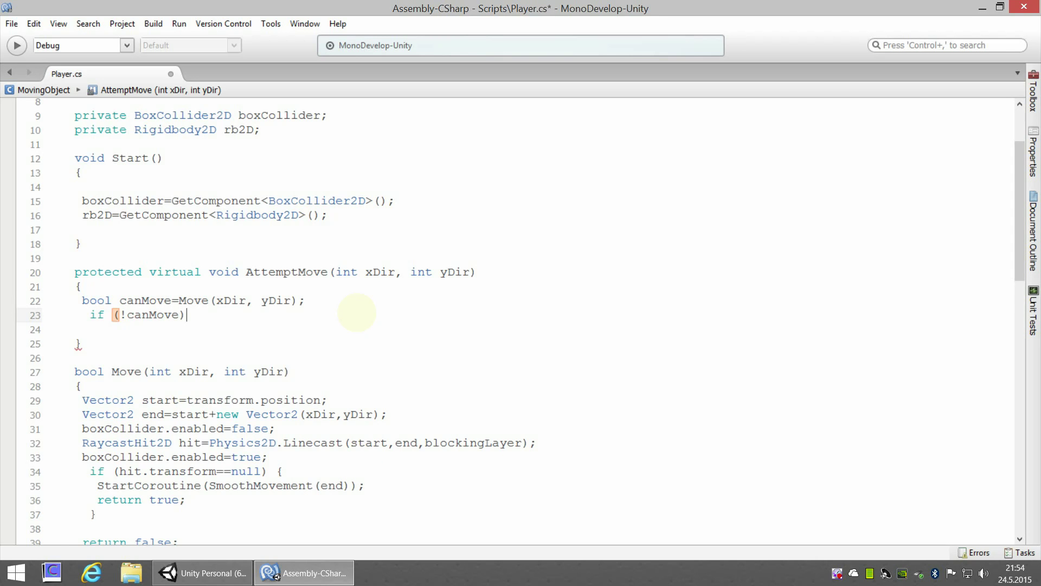
key("Return")
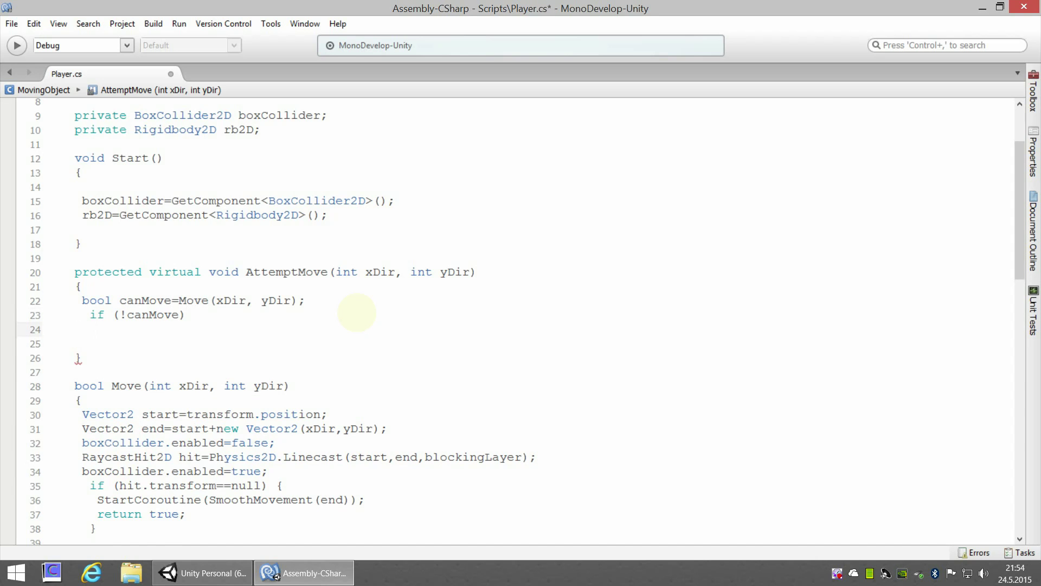
type("On")
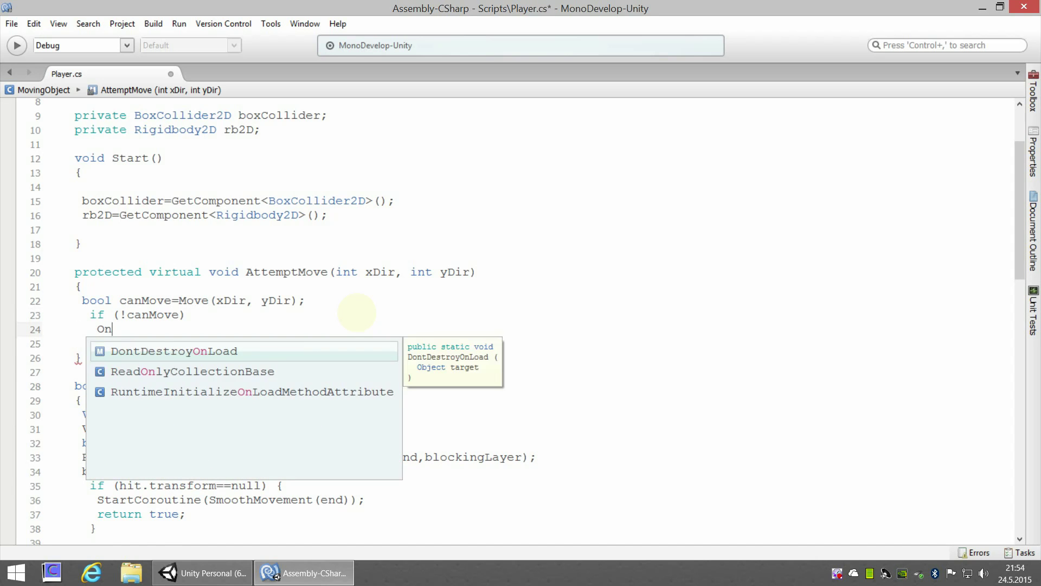
type("CantMo")
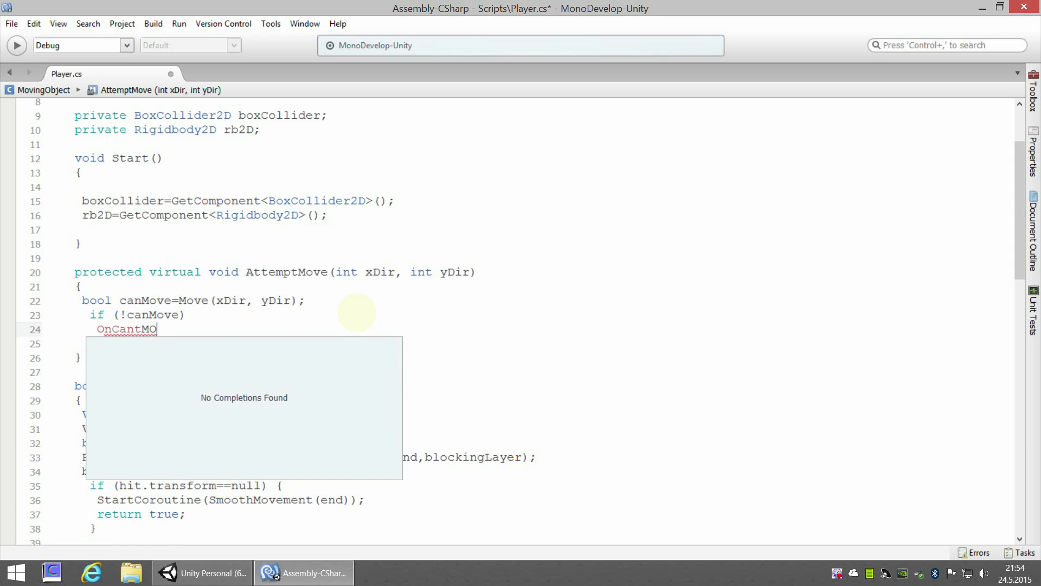
type("ve")
key("BackSpace")
key("BackSpace")
key("BackSpace")
type("o")
type("ve()")
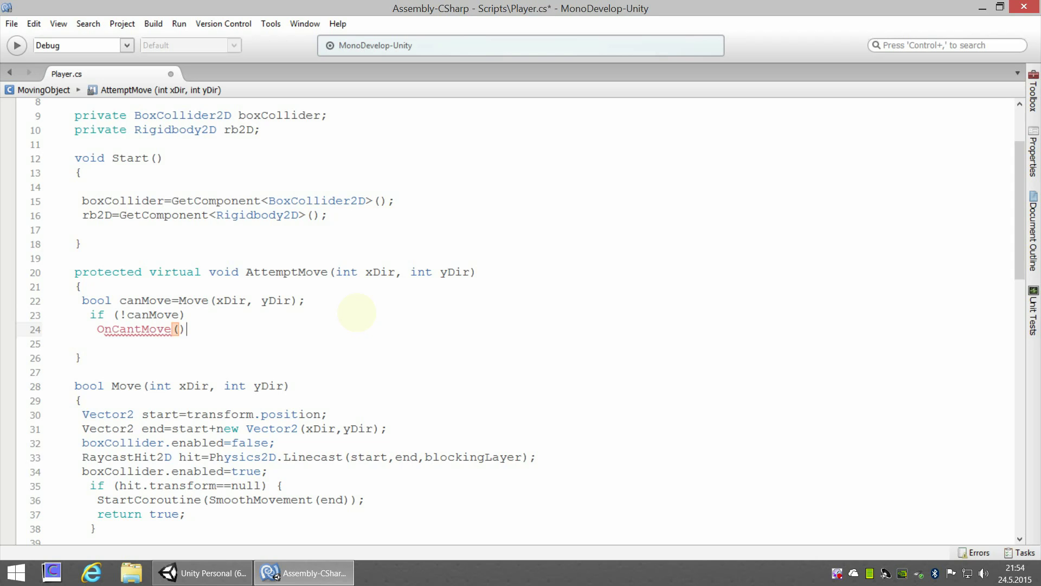
type(";")
left_click_drag(97, 330, 170, 331)
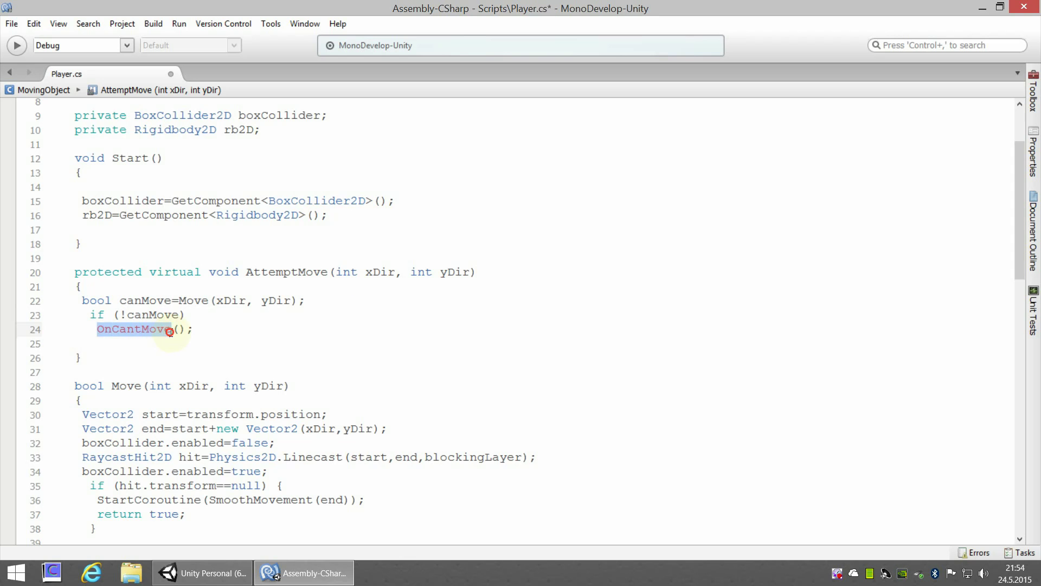
left_click(106, 356)
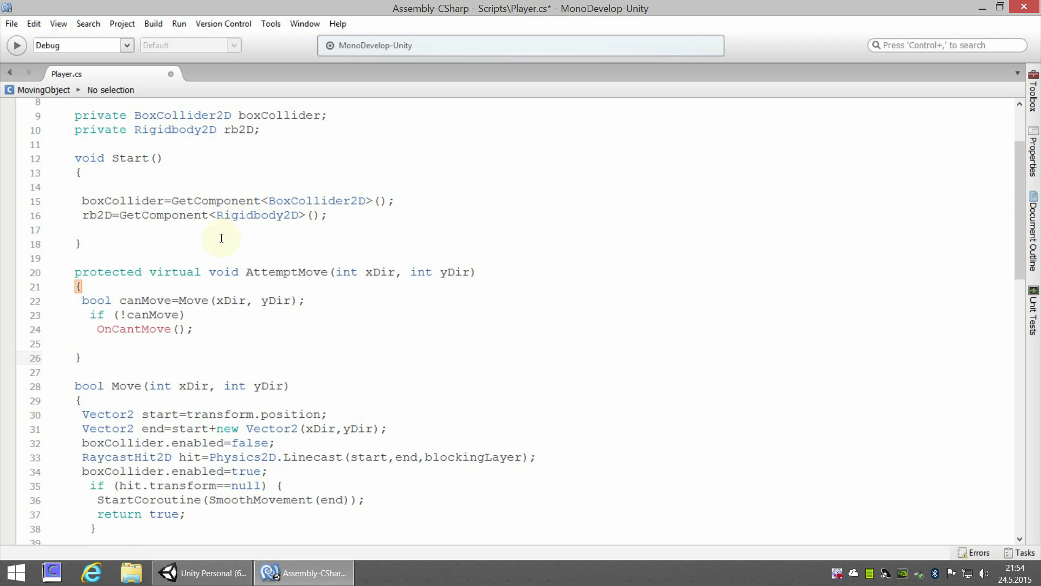
- Insert blank lines after AttemptMove's closing brace to make room for a new method
scroll(221, 238, "up", 3)
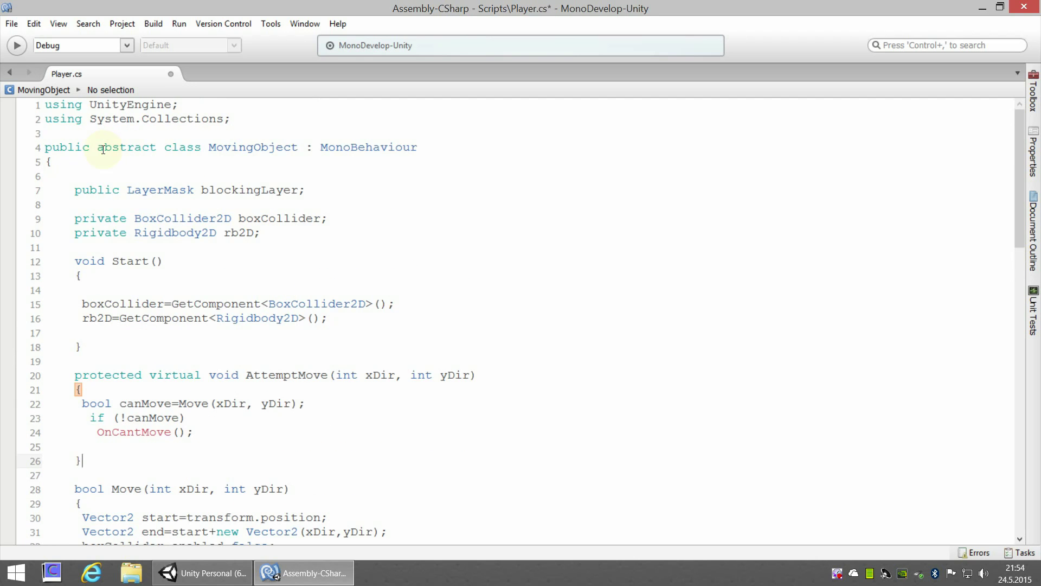
left_click_drag(209, 148, 300, 150)
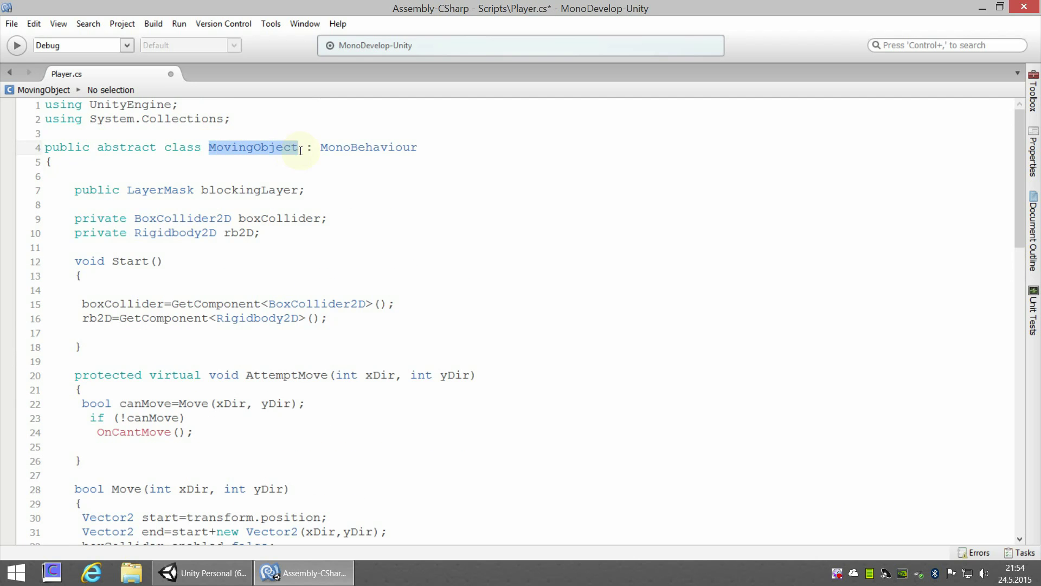
scroll(244, 355, "down", 3)
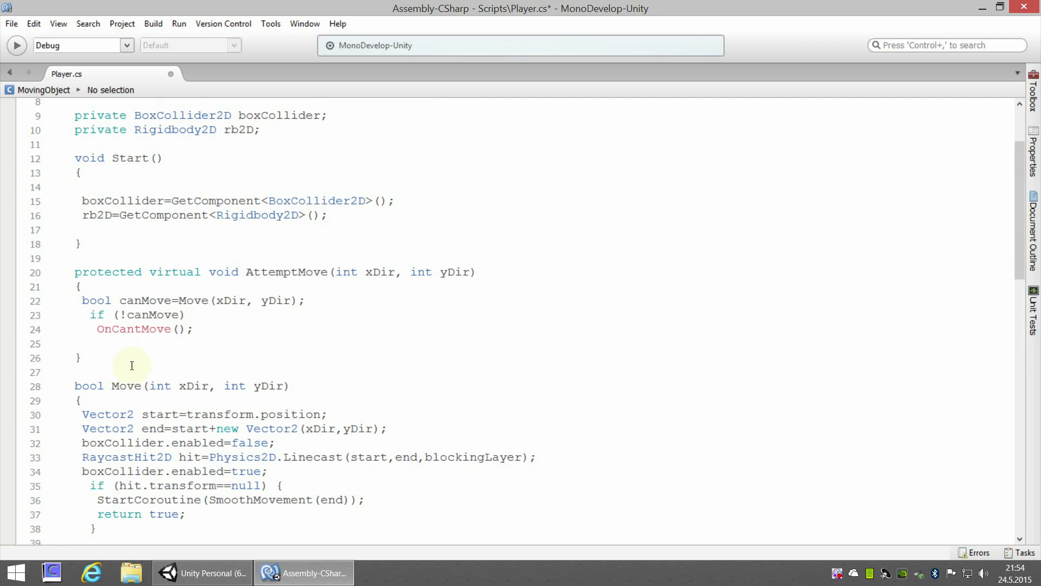
left_click(103, 360)
left_click_drag(100, 330, 172, 330)
left_click(121, 358)
key("Return")
key("Return")
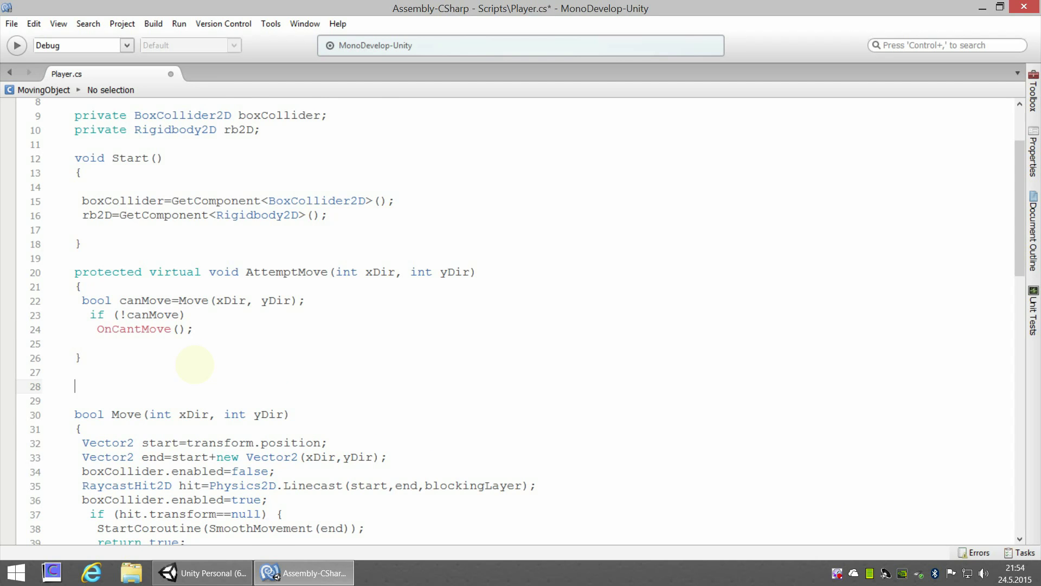
- Scroll down and review the Player class declaration deriving from MovingObject
scroll(195, 364, "down", 5)
scroll(277, 402, "down", 4)
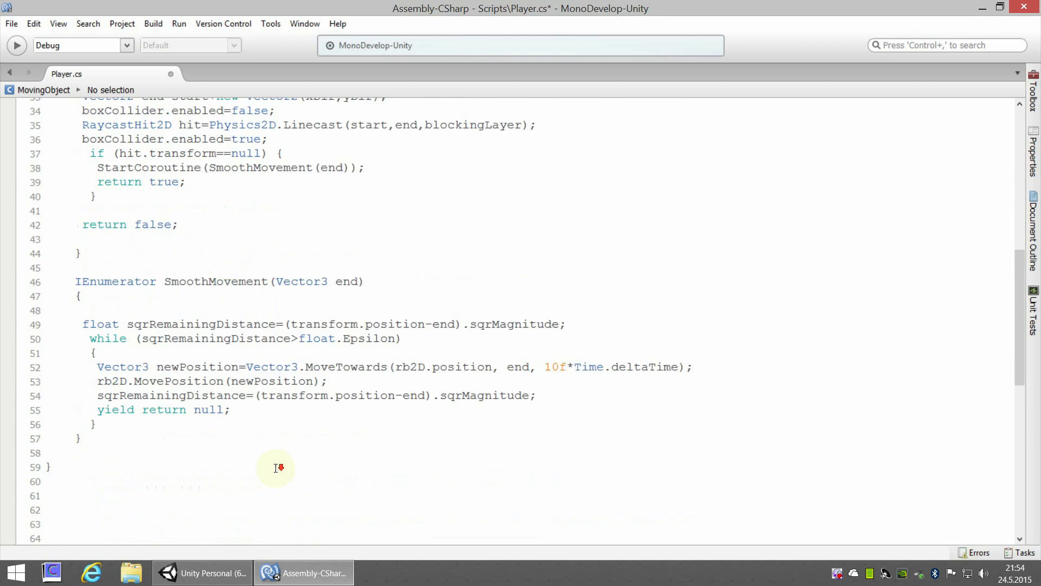
scroll(277, 401, "down", 3)
scroll(216, 372, "down", 3)
triple_click(87, 351)
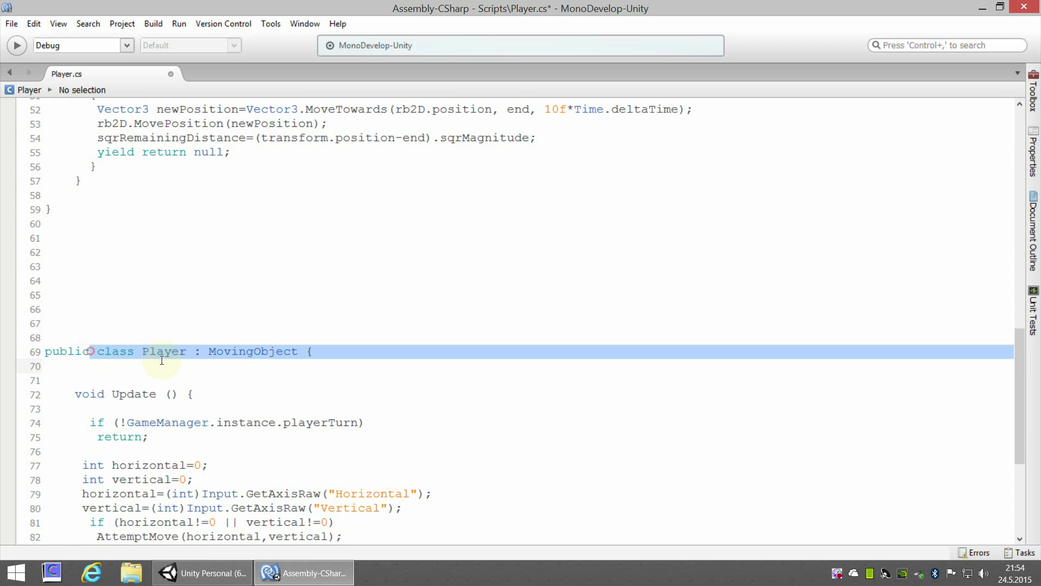
left_click(204, 361)
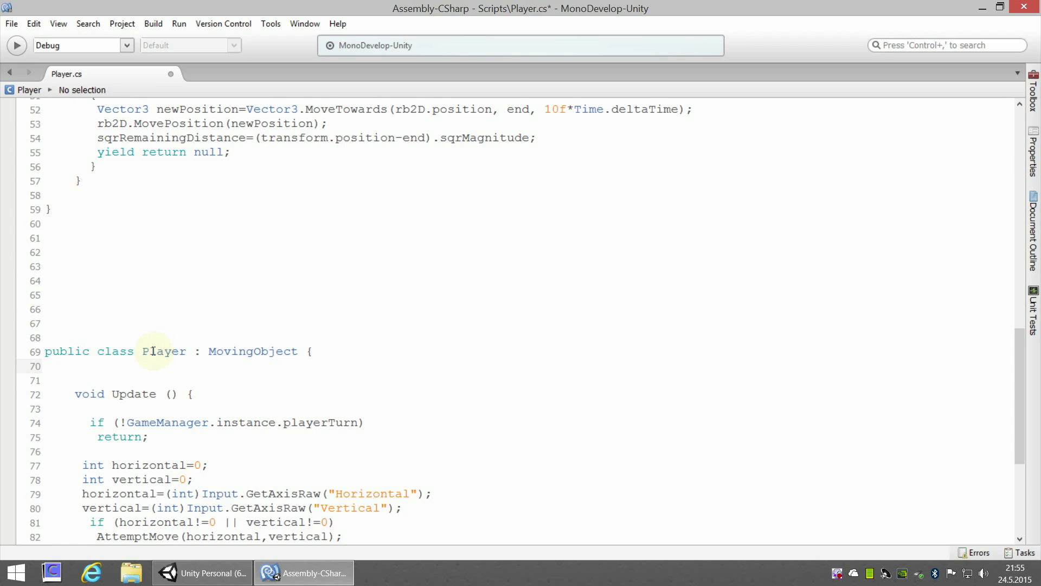
- Declare 'protected abstract void OnCantMove();' on the empty line below AttemptMove
left_click_drag(210, 352, 291, 352)
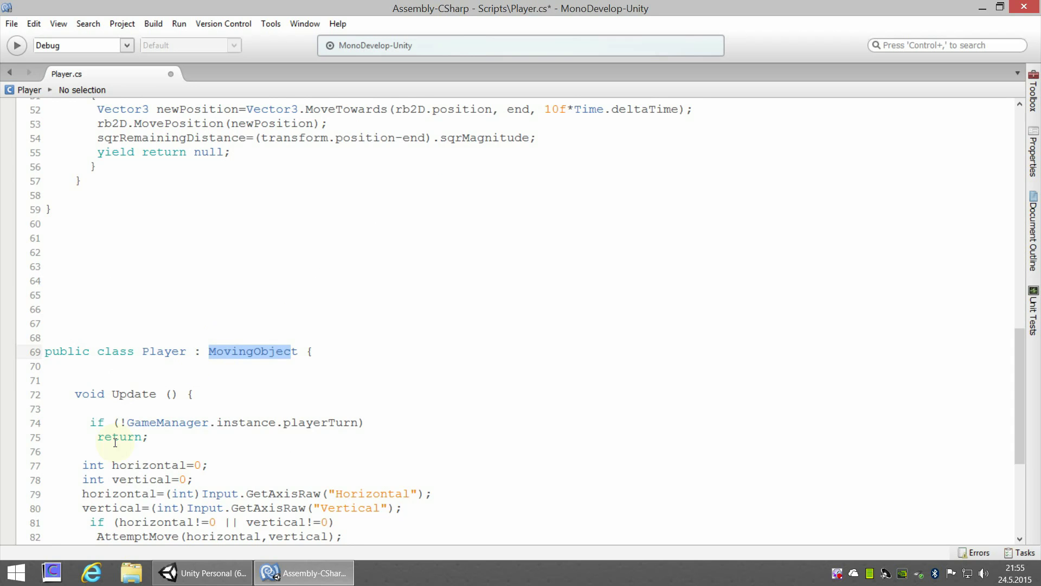
scroll(284, 442, "up", 4)
scroll(285, 444, "up", 2)
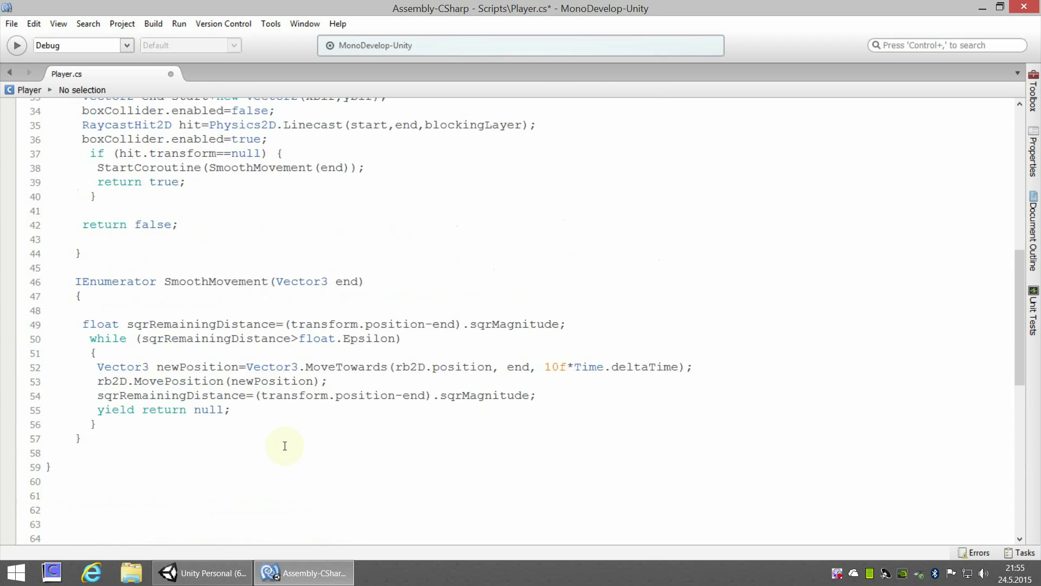
scroll(285, 445, "up", 4)
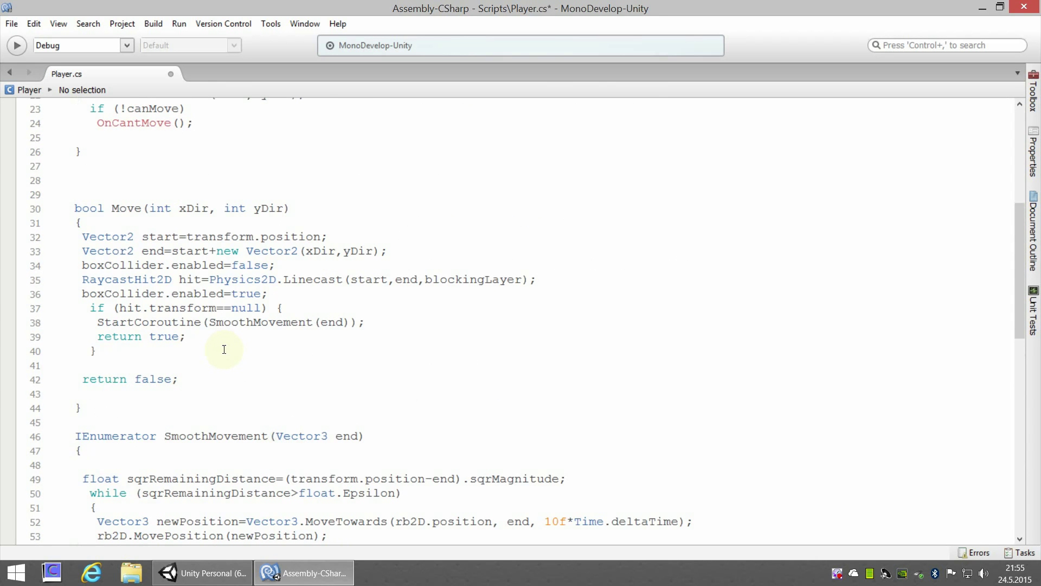
scroll(228, 352, "up", 4)
scroll(204, 353, "up", 1)
left_click(89, 390)
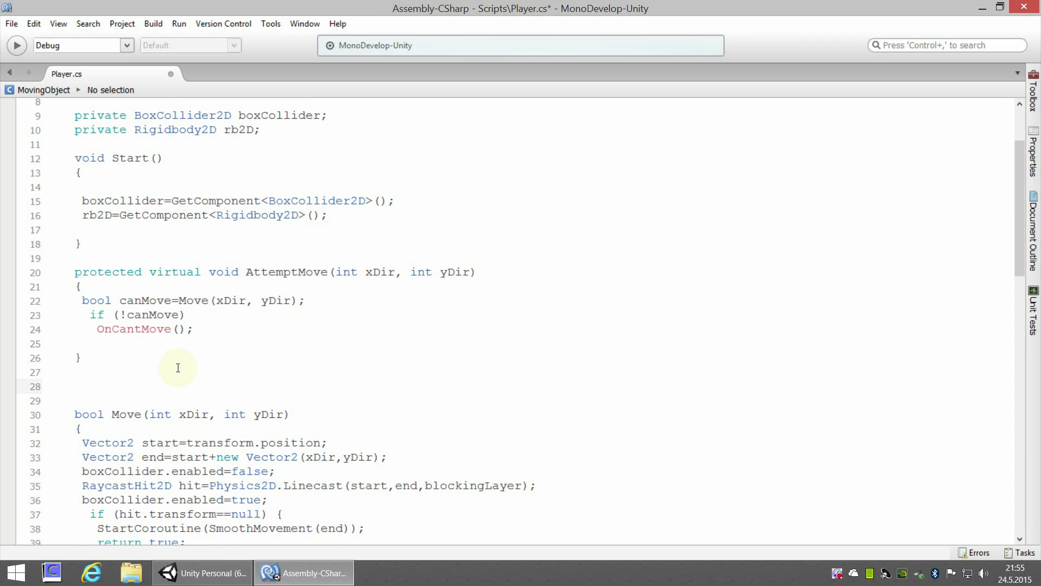
type("pr")
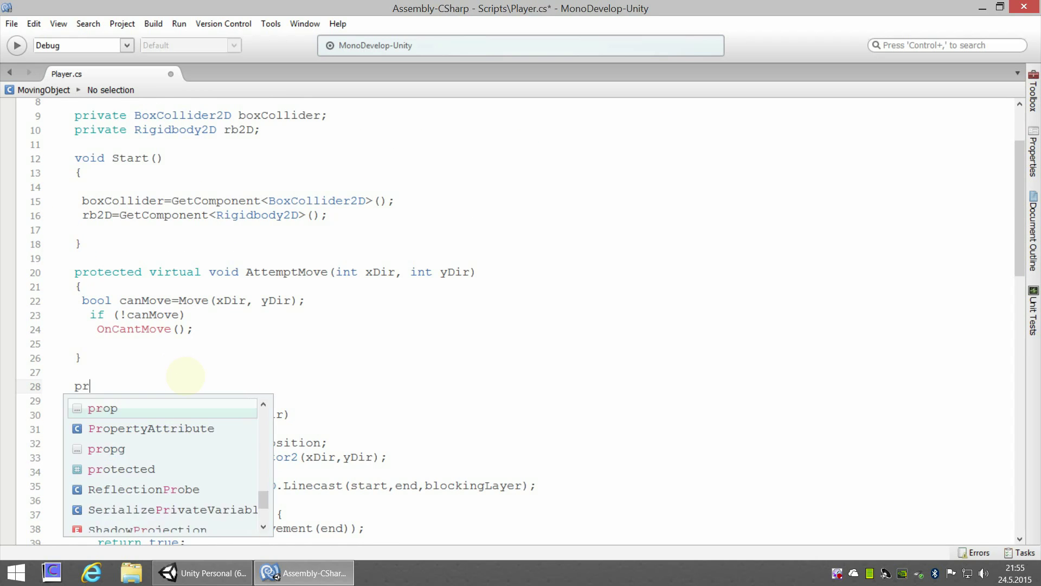
type("otected ")
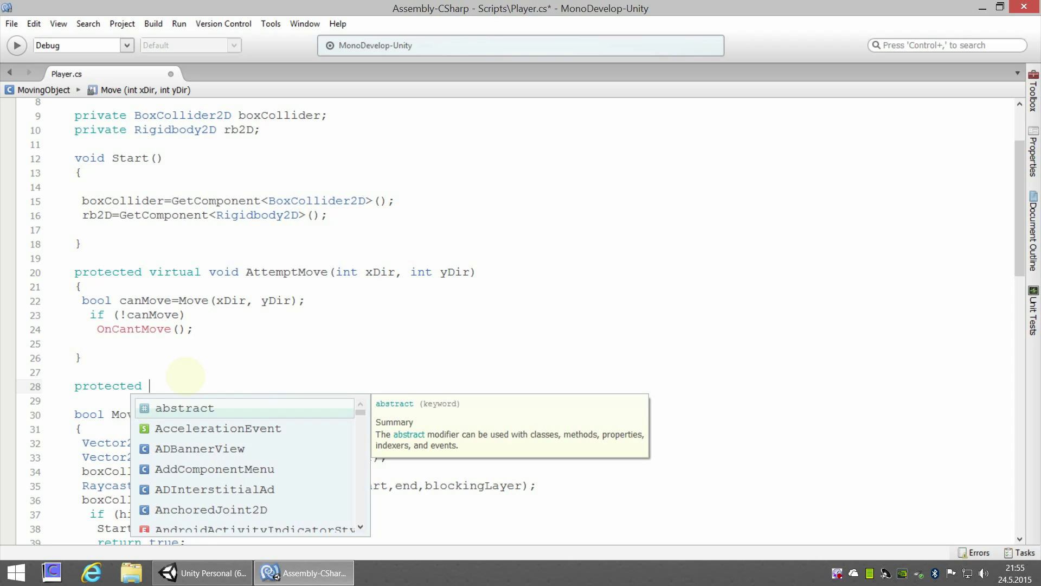
type("ab")
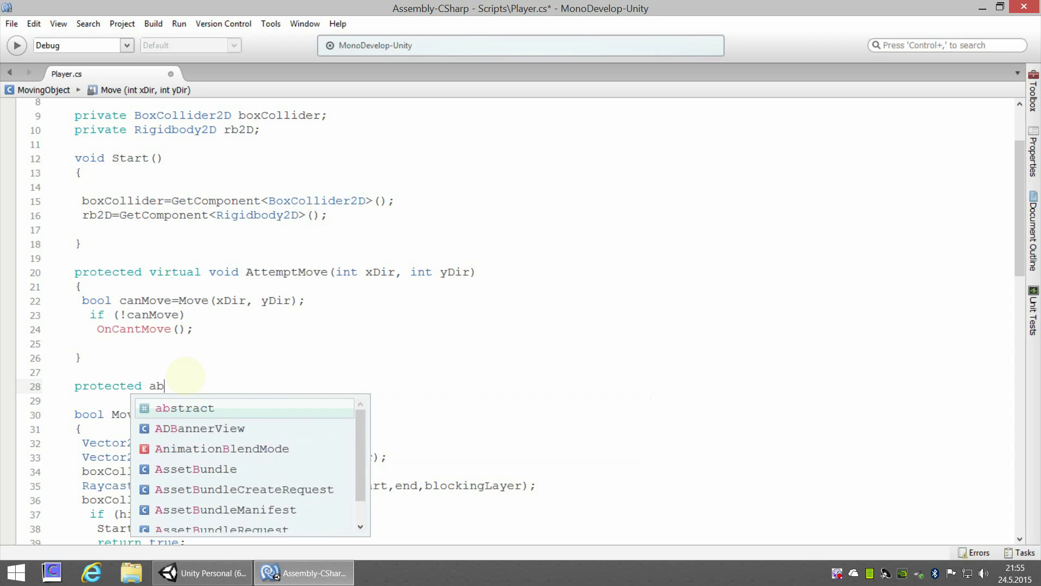
type("stract")
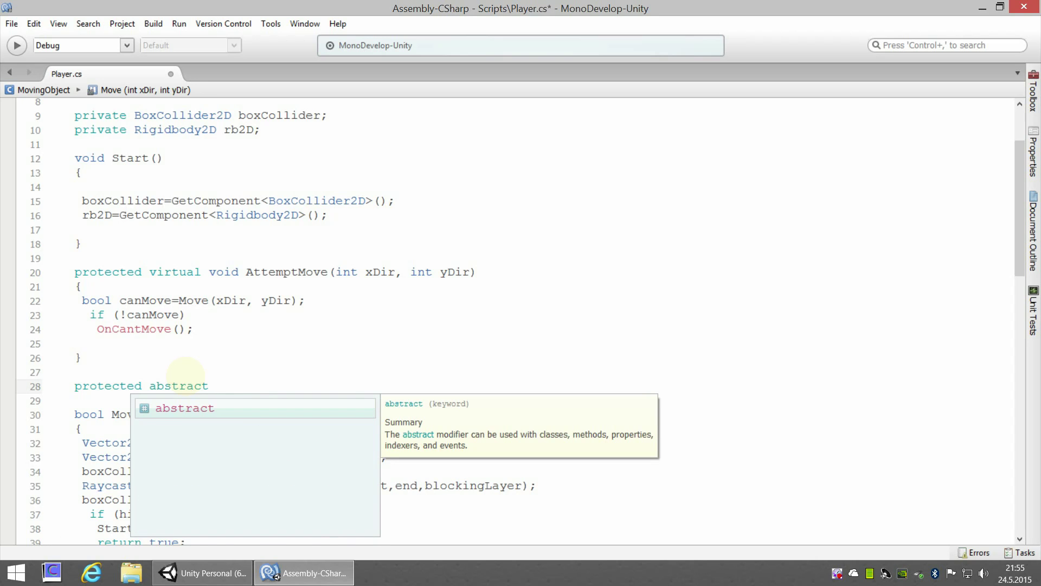
type(" void ")
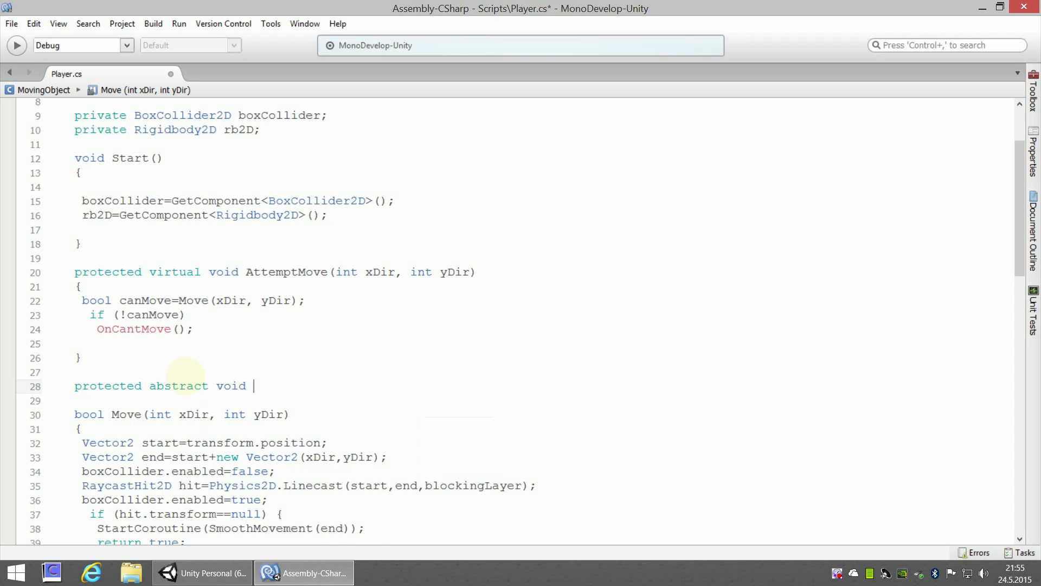
type("O")
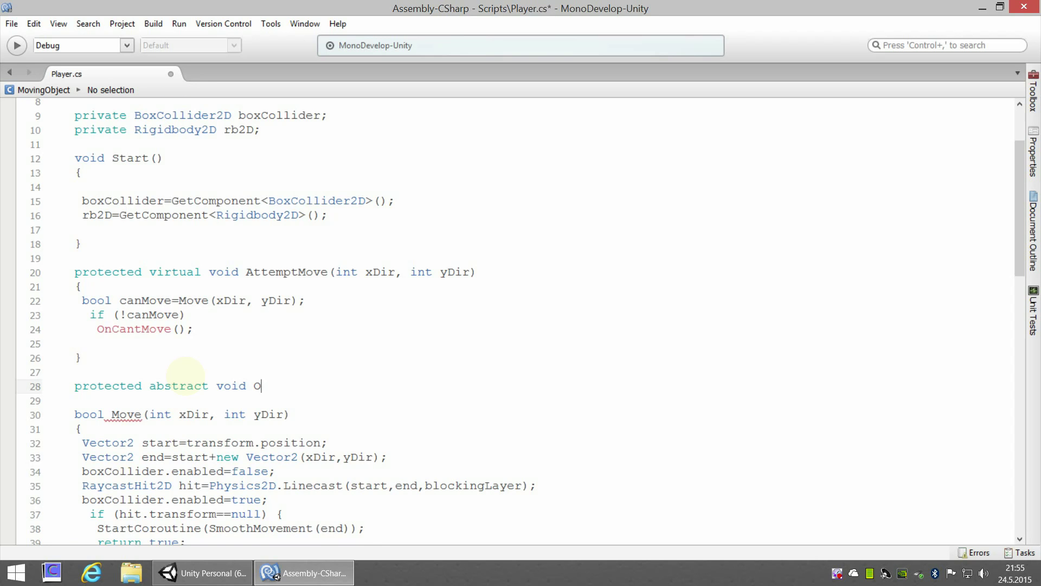
type("nCantMo")
type("ve")
type("()")
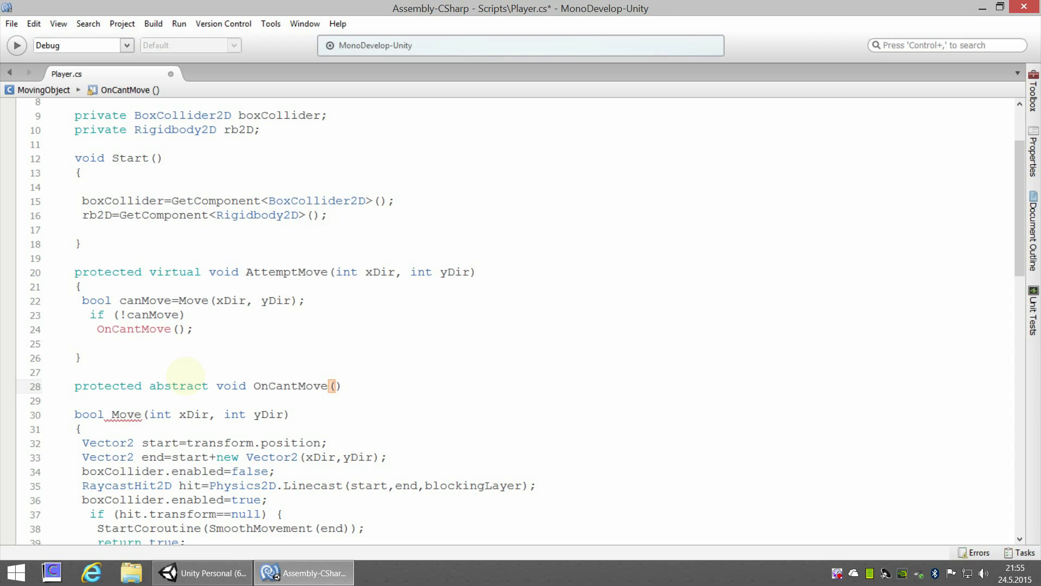
type(";")
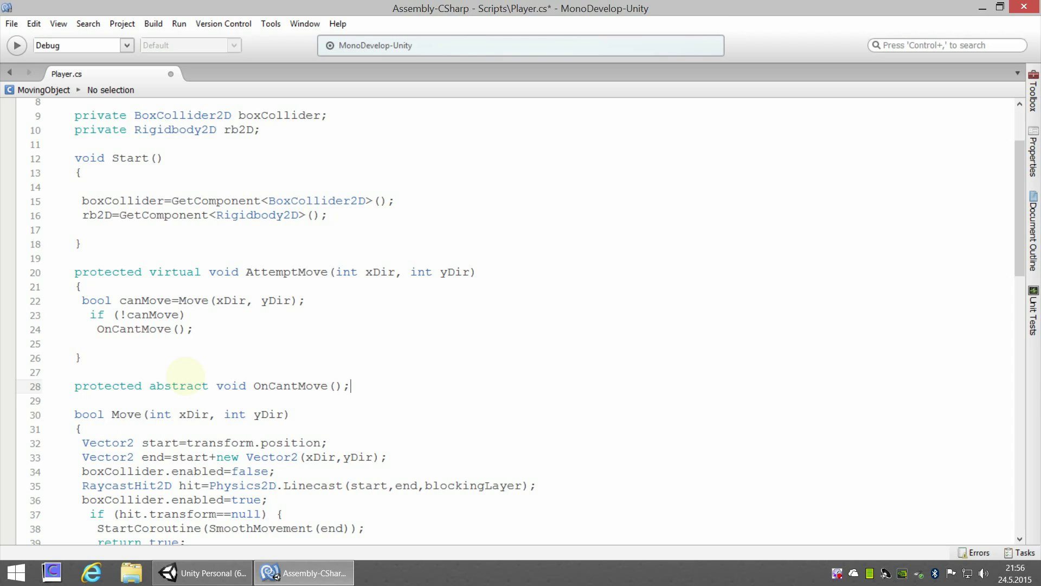
- Scroll down to the Player class
scroll(239, 348, "down", 2)
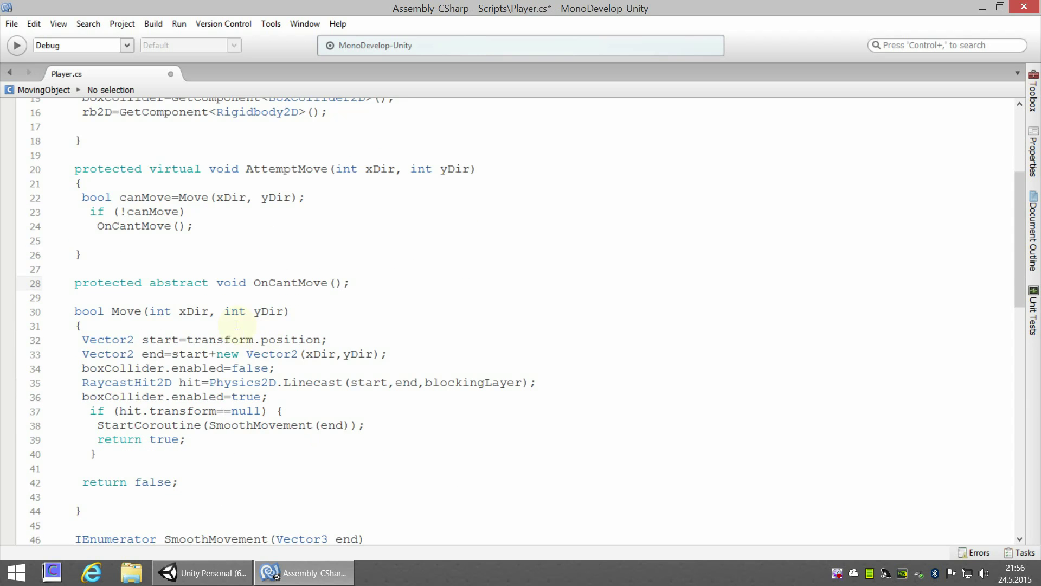
scroll(252, 284, "down", 2)
scroll(256, 282, "down", 2)
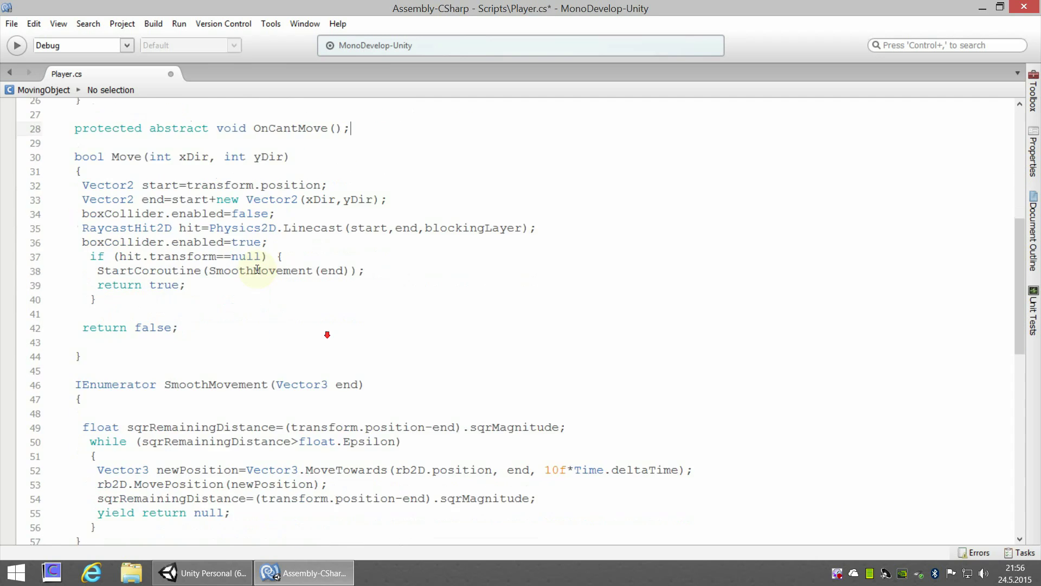
scroll(320, 353, "down", 1)
scroll(261, 277, "down", 5)
scroll(325, 348, "down", 2)
scroll(291, 279, "down", 5)
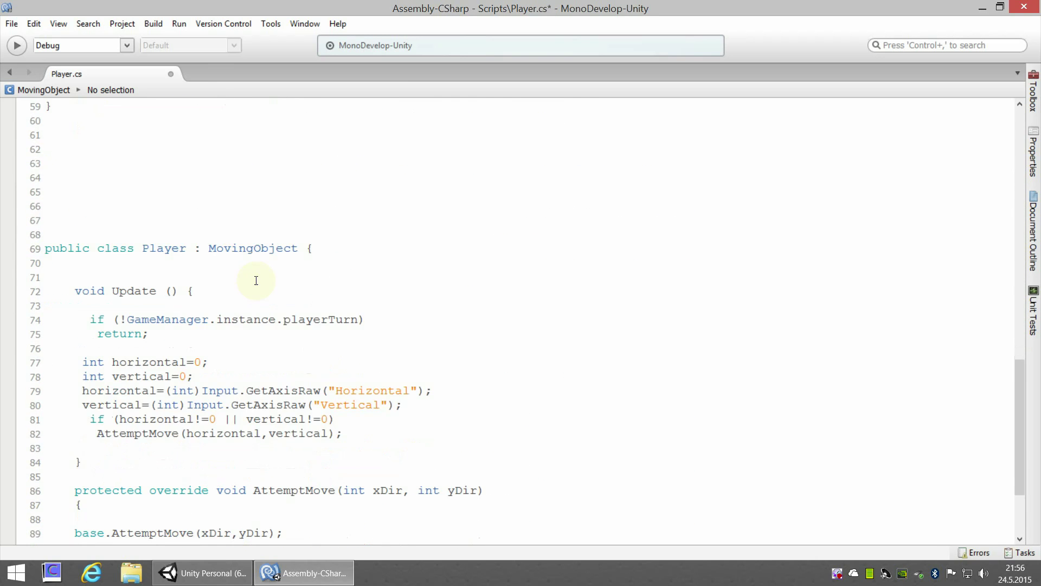
scroll(256, 366, "down", 1)
- Add a protected override void OnCantMove() above AttemptMove that logs "Cantmove!!!!" via Debug.log, then save
left_click(115, 338)
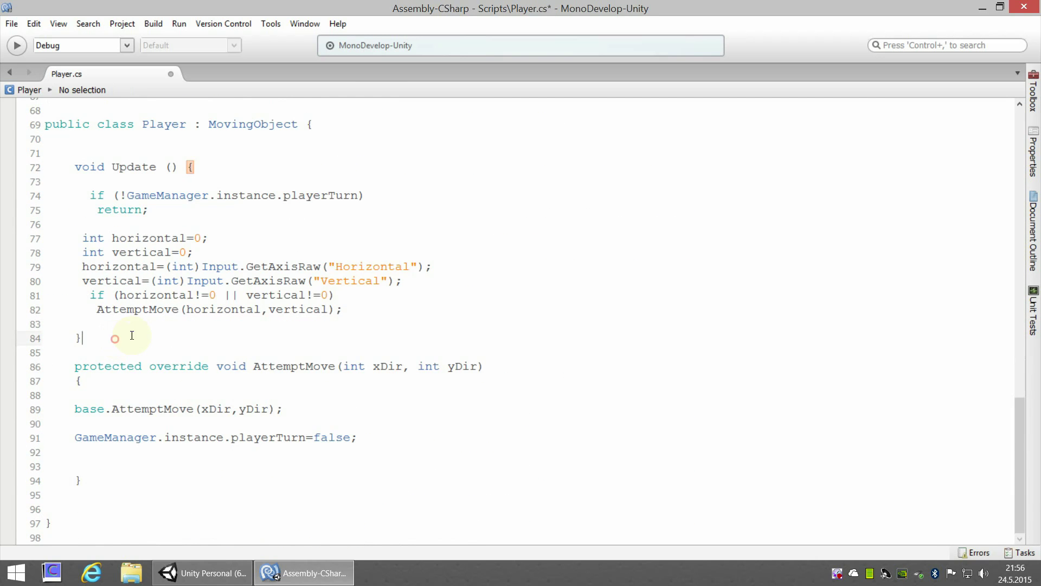
key("Down")
key("Return")
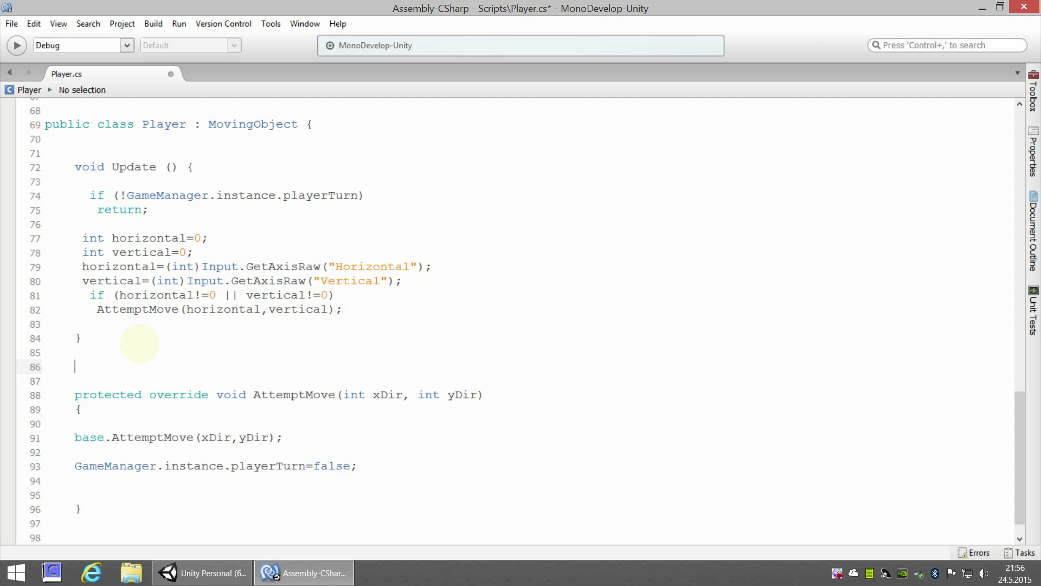
type("pro")
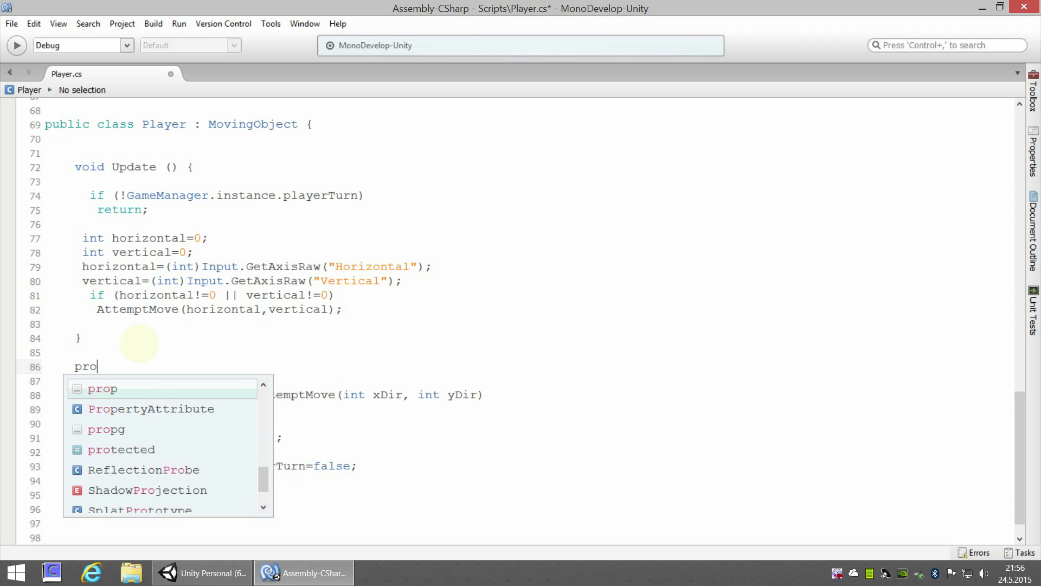
type("tected ")
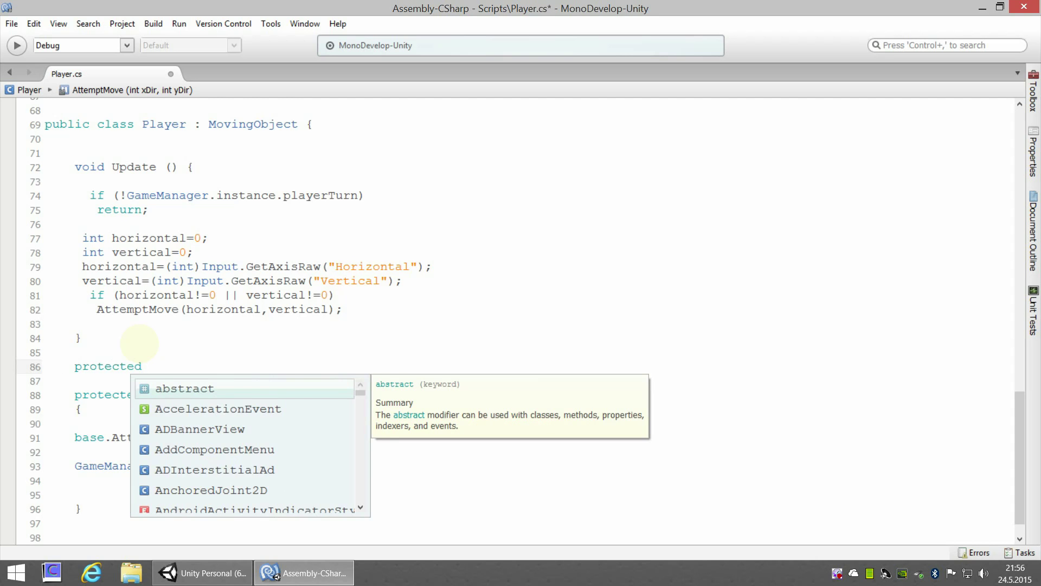
type("override")
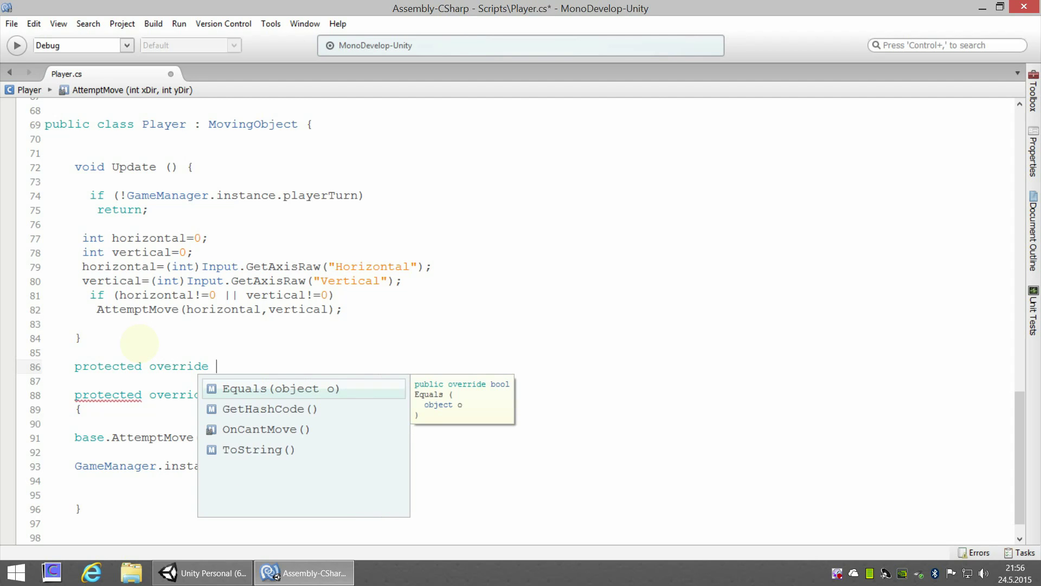
type("void ")
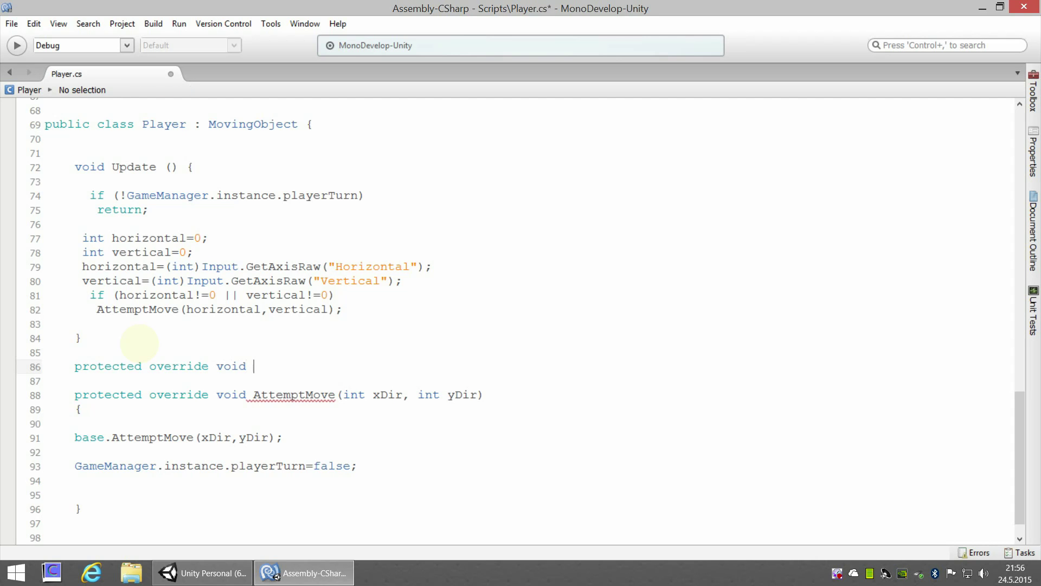
type("OnCa")
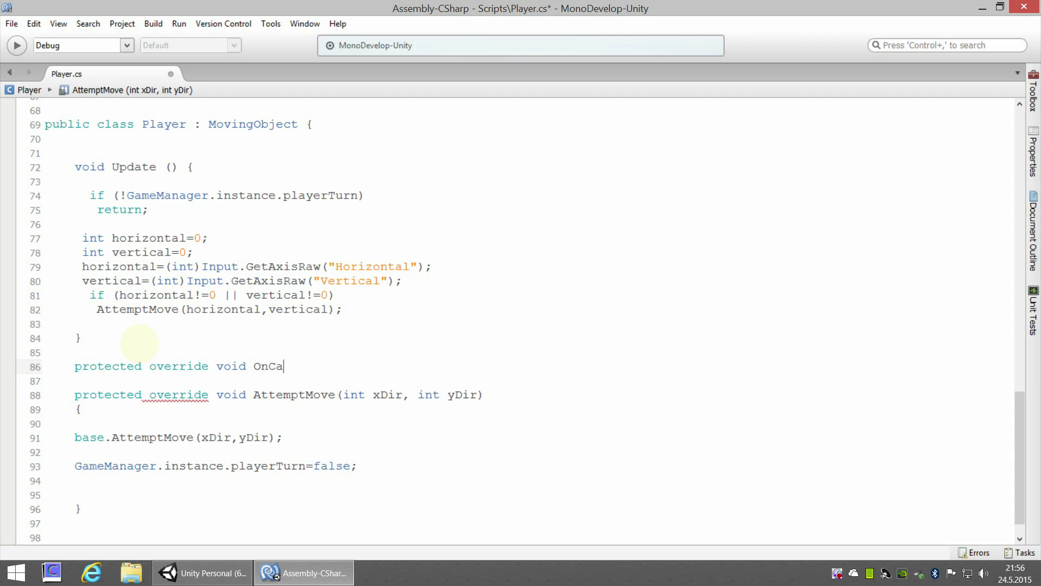
type("ntMove")
type("()")
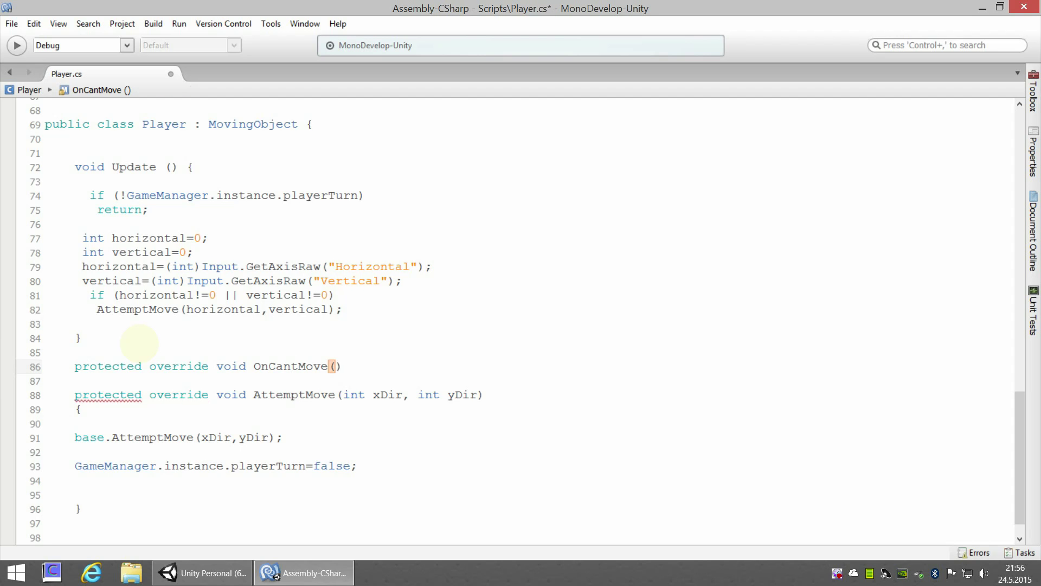
key("Return")
type("{")
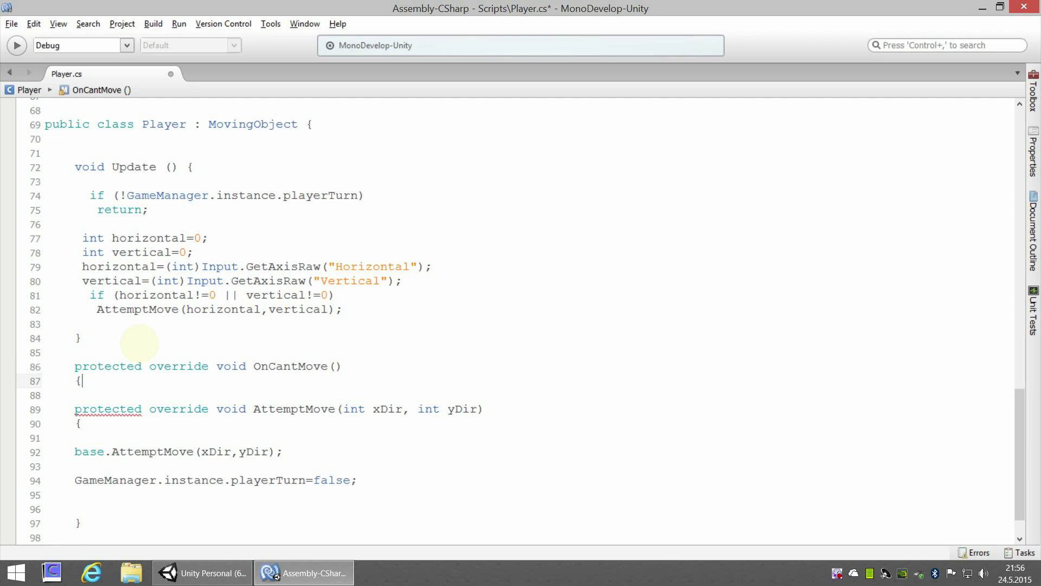
key("Return")
key("Return")
key("Return")
type("}")
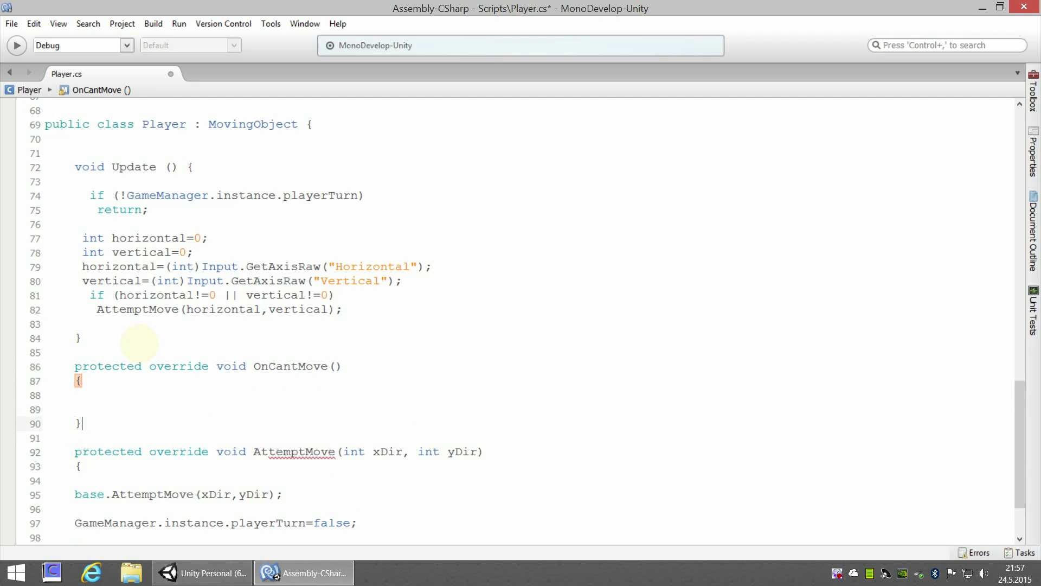
key("Up")
key("Up")
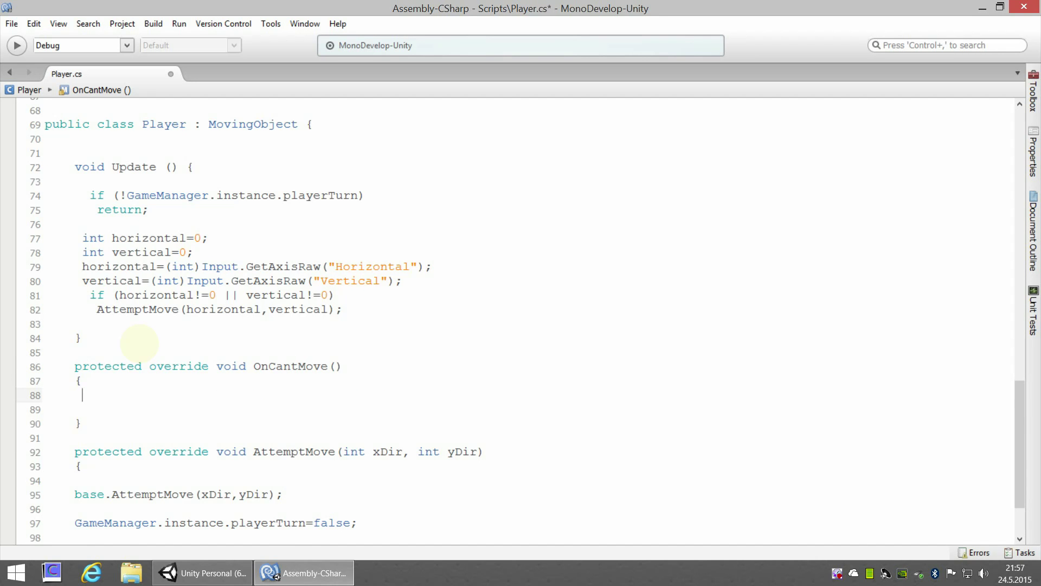
type("Debug")
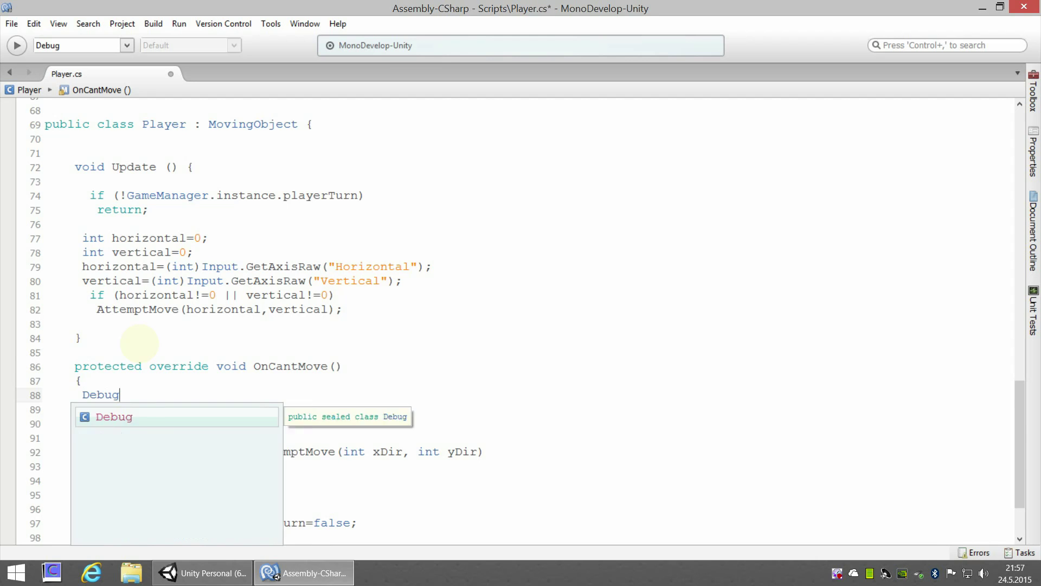
type(".log(")
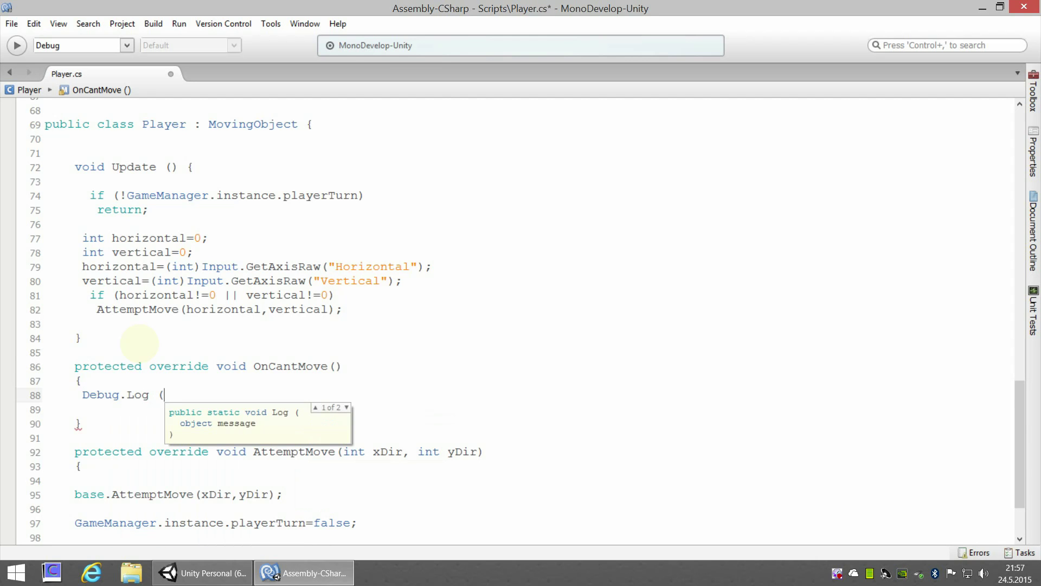
type("\"C")
type("ant mov")
type("e!!!!!!!!!!")
type("!!!\"")
type(");")
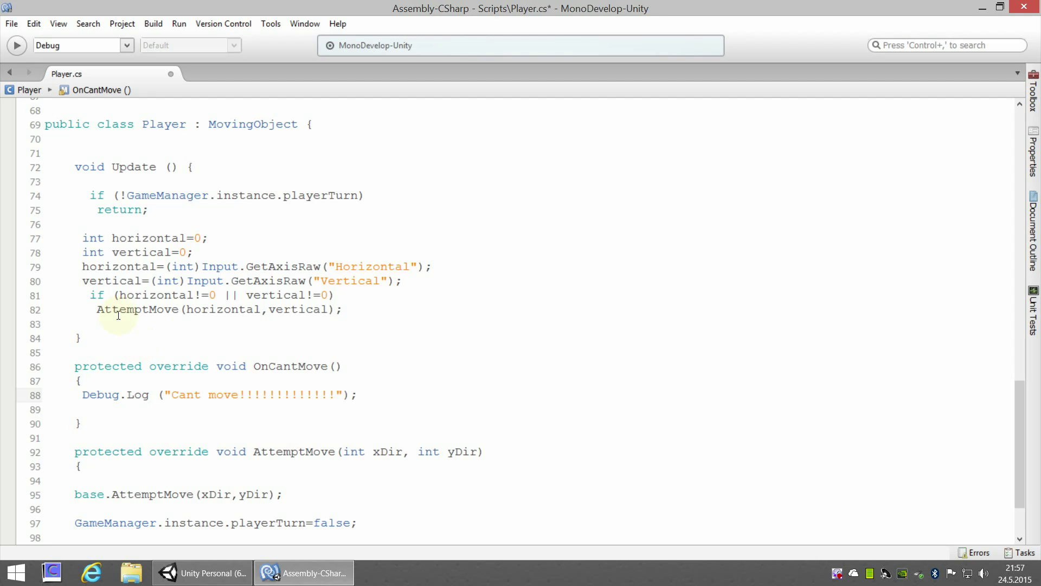
key("ctrl+s")
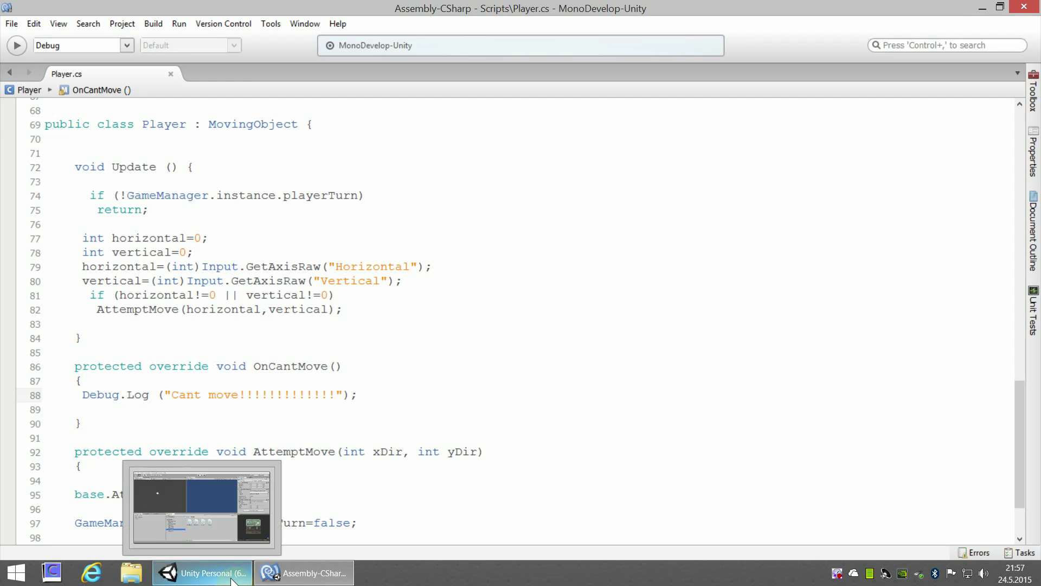
- Start play mode in Unity, show the Console, and walk the player right and back left
mouse_move(237, 578)
left_click(201, 507)
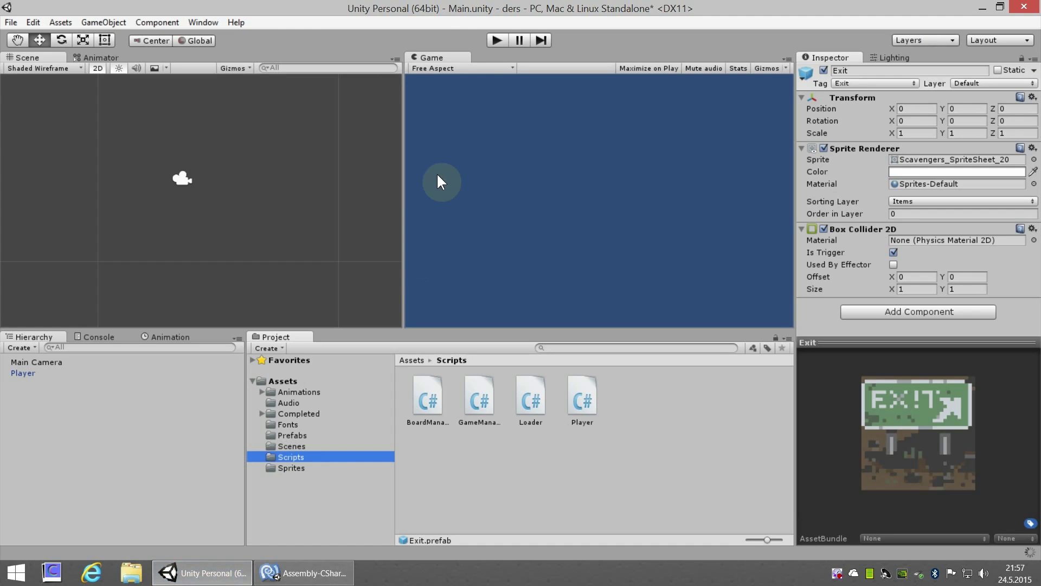
left_click(495, 40)
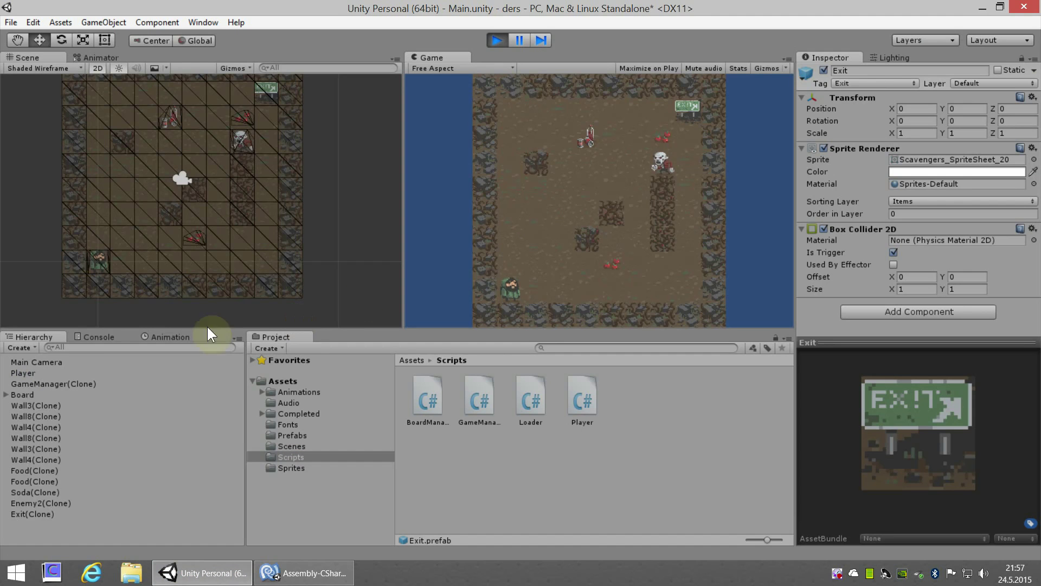
left_click(101, 340)
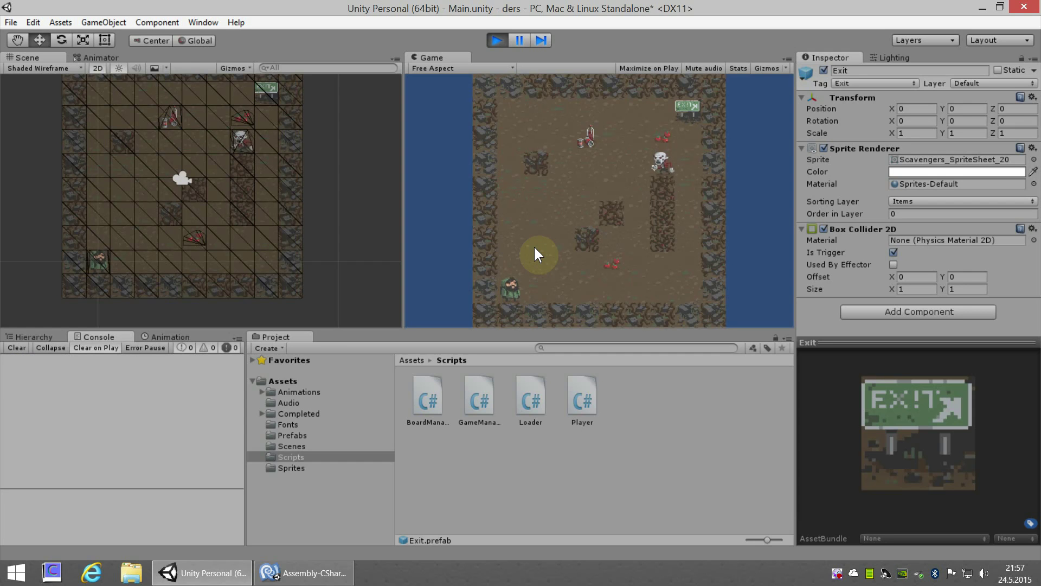
key("Right")
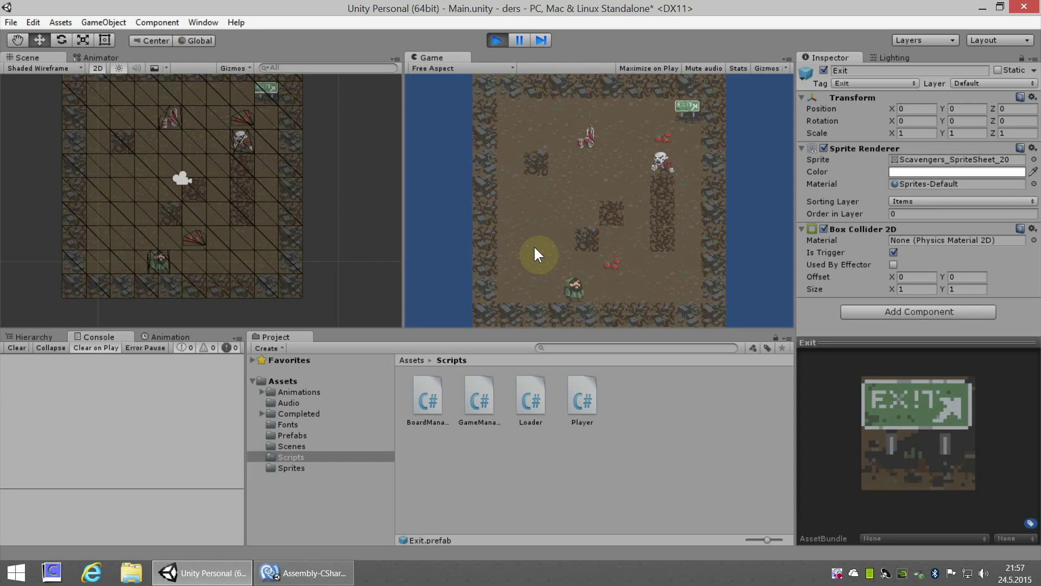
key("Right")
key("Right")
key("Right")
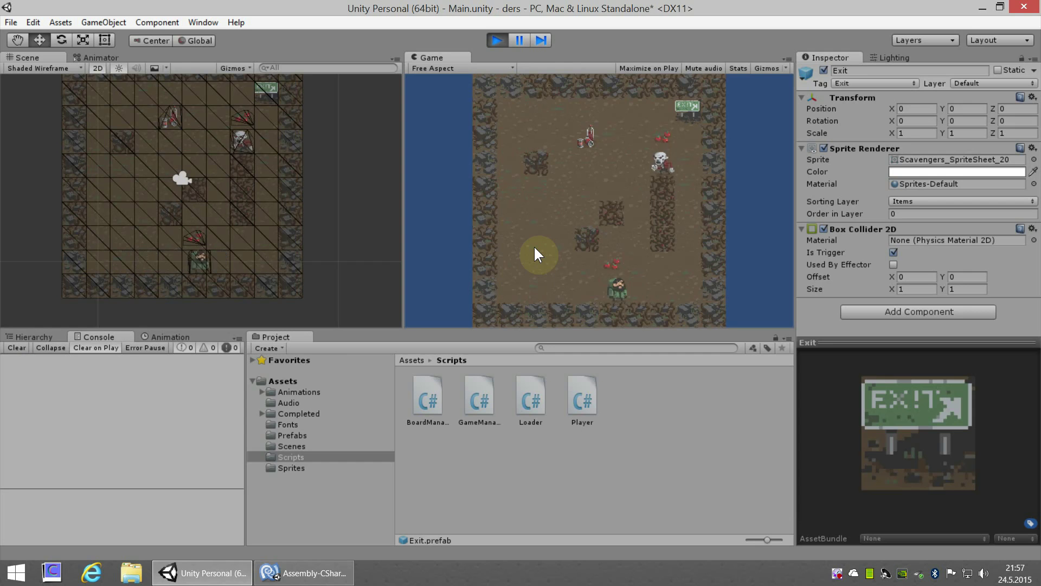
key("Left")
key("Left")
key("Left")
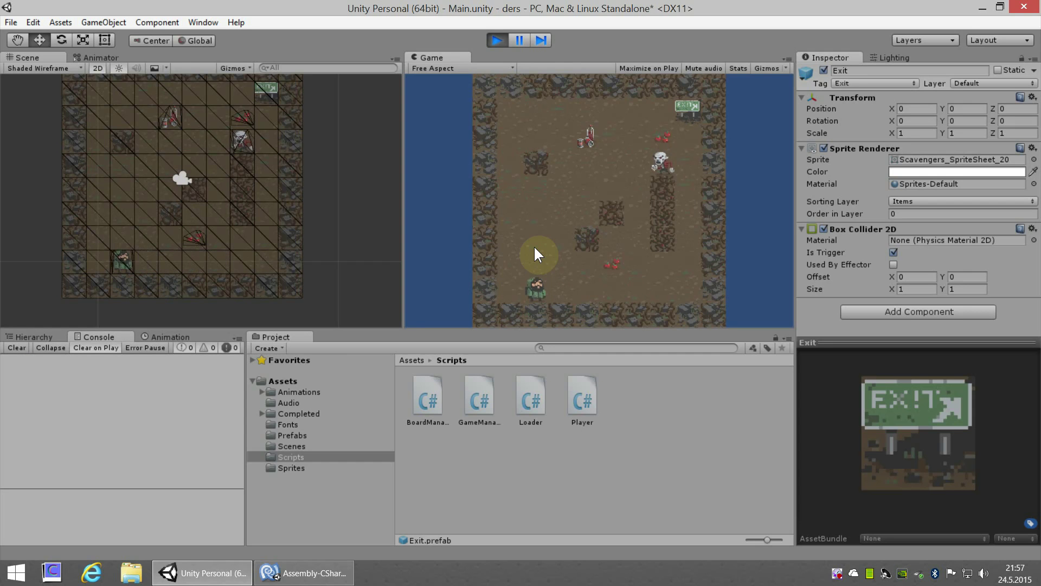
key("Left")
key("Left")
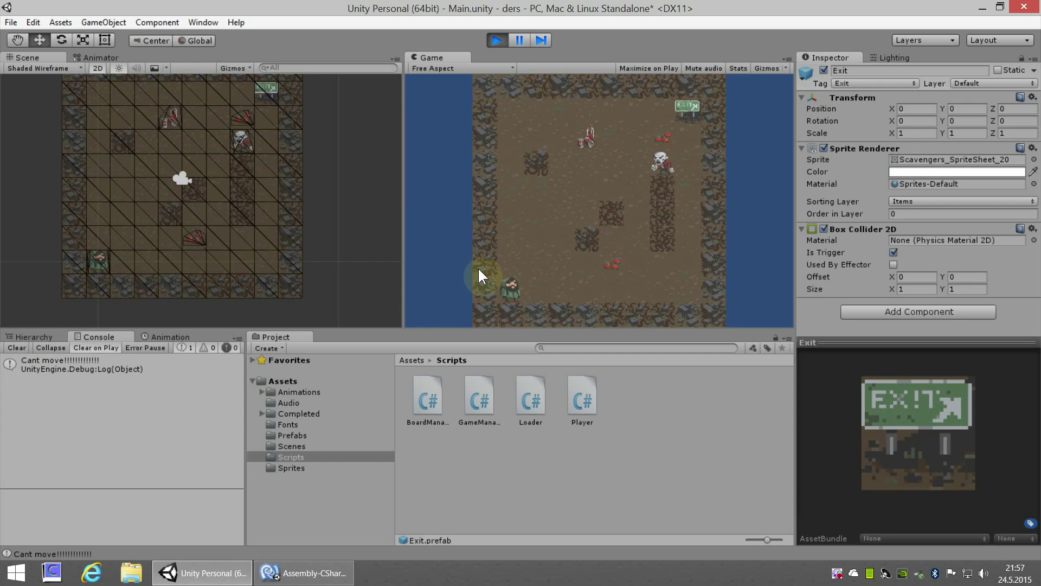
- Clear the Console, walk the player up and right into a wall, then stop play mode
left_click(15, 348)
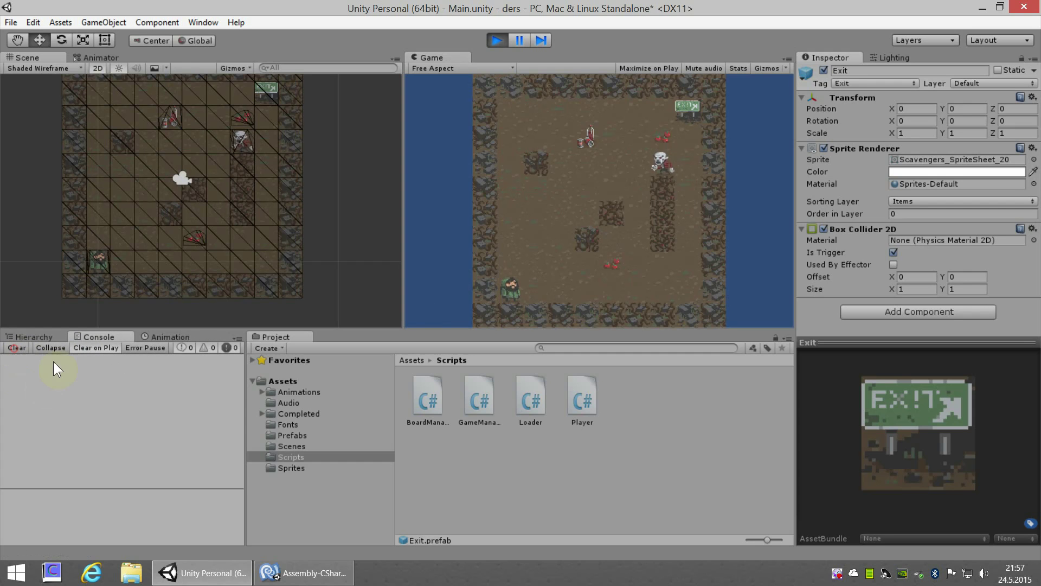
left_click(542, 266)
key("Up")
key("Up")
key("Right")
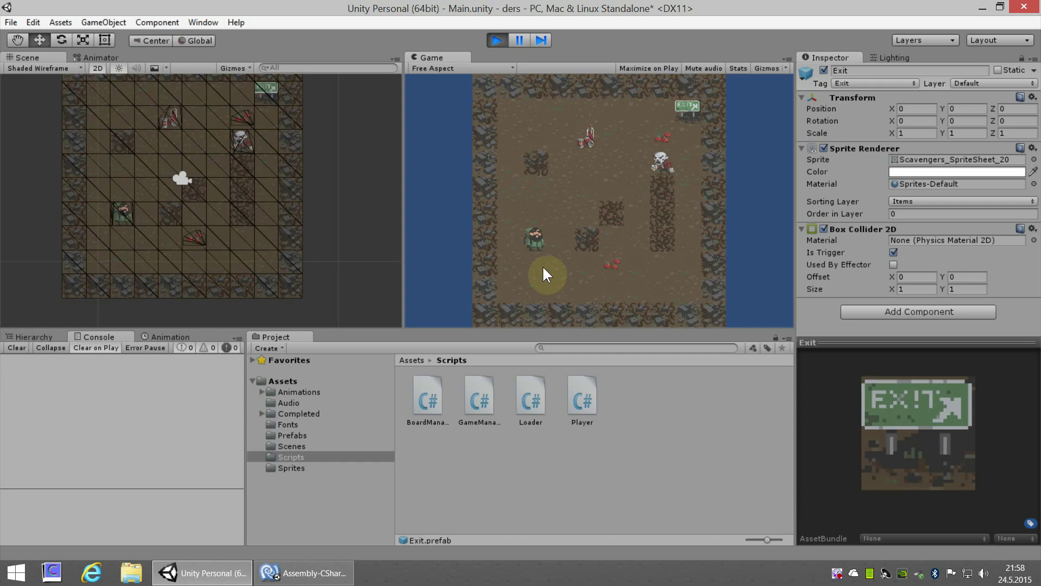
key("Right")
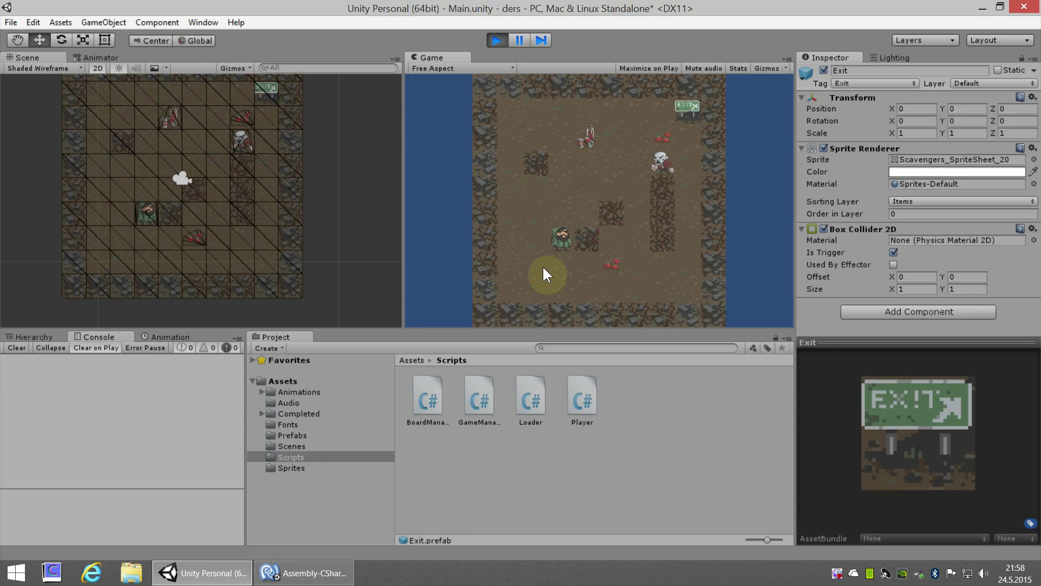
key("Right")
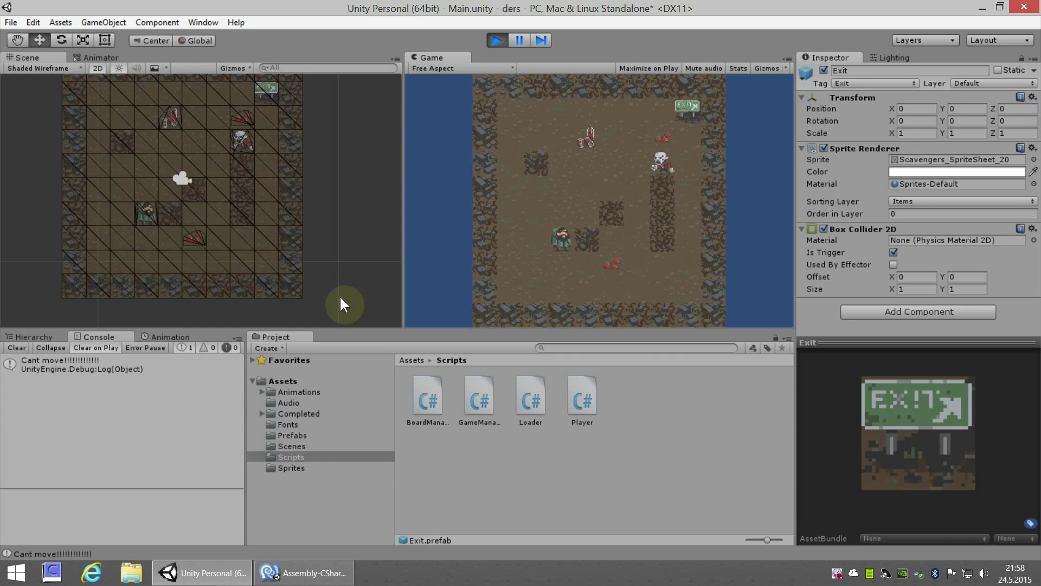
left_click(500, 38)
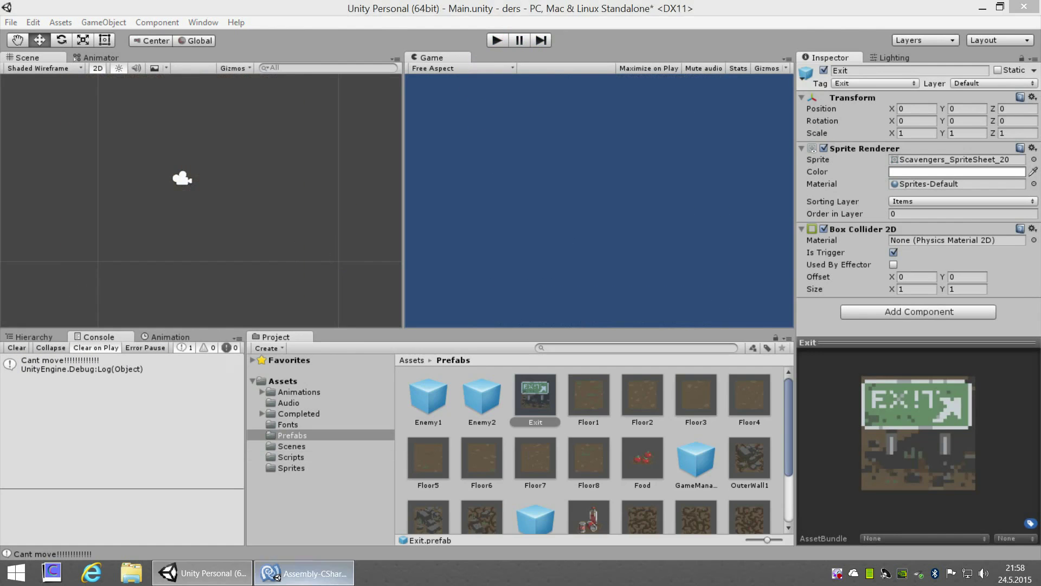
- Switch to MonoDevelop and highlight the OnCantMove name on line 86 of Player.cs
left_click(304, 573)
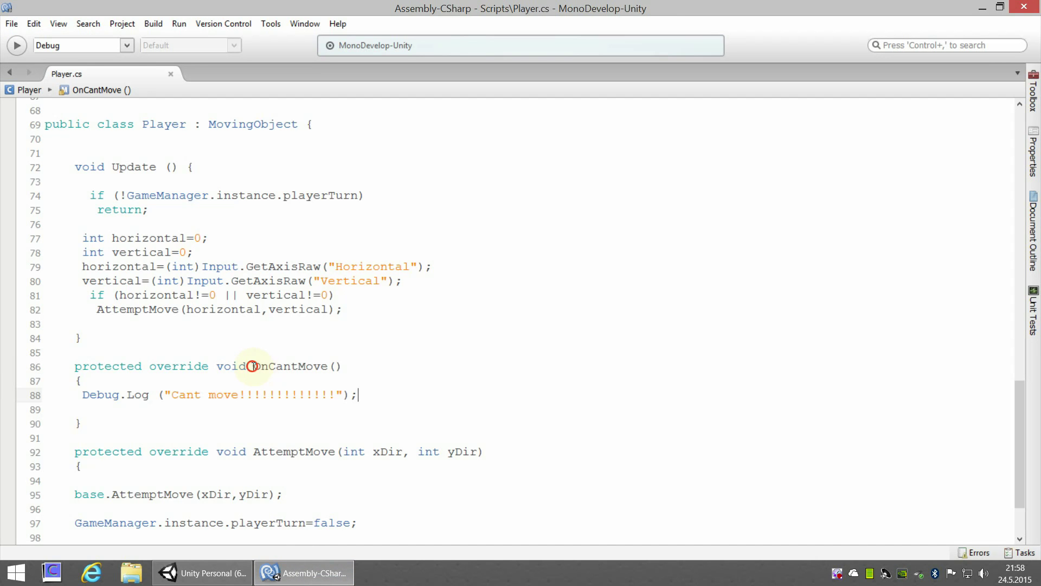
left_click_drag(251, 366, 322, 366)
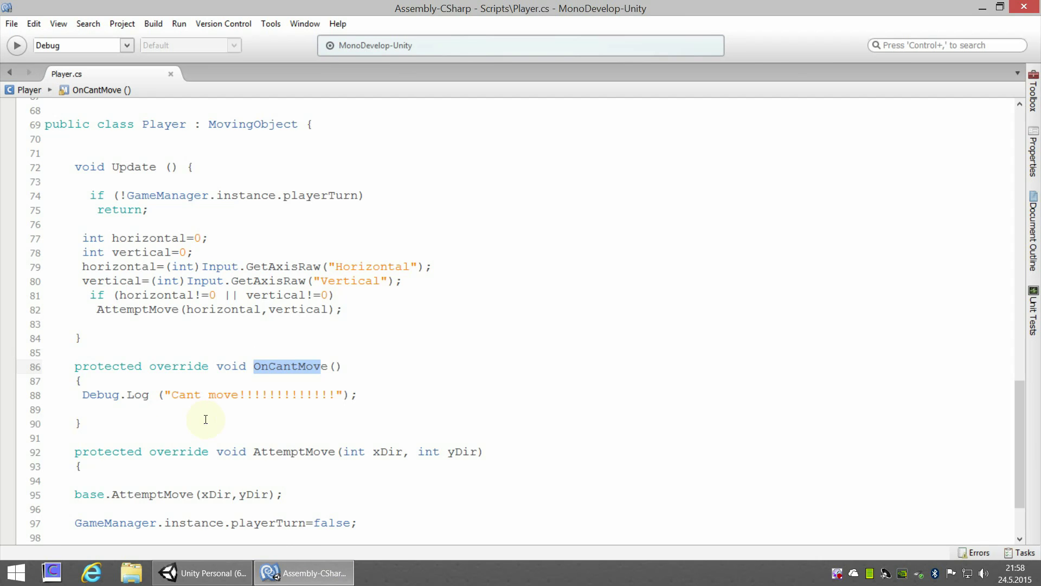
- Play the game, move the player up, bump the left wall, hit the inner wall right, then stop
left_click(202, 572)
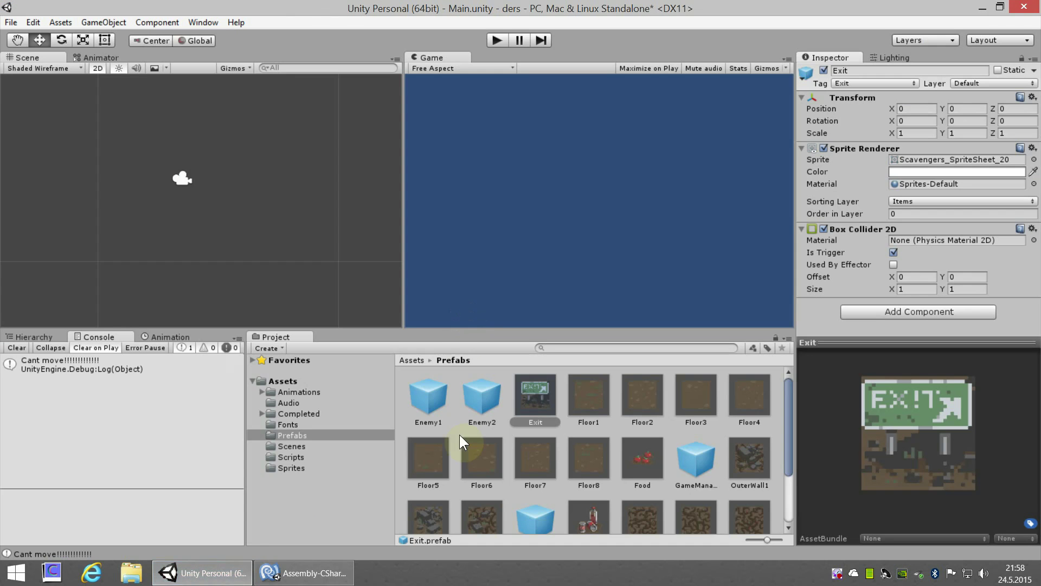
left_click(495, 41)
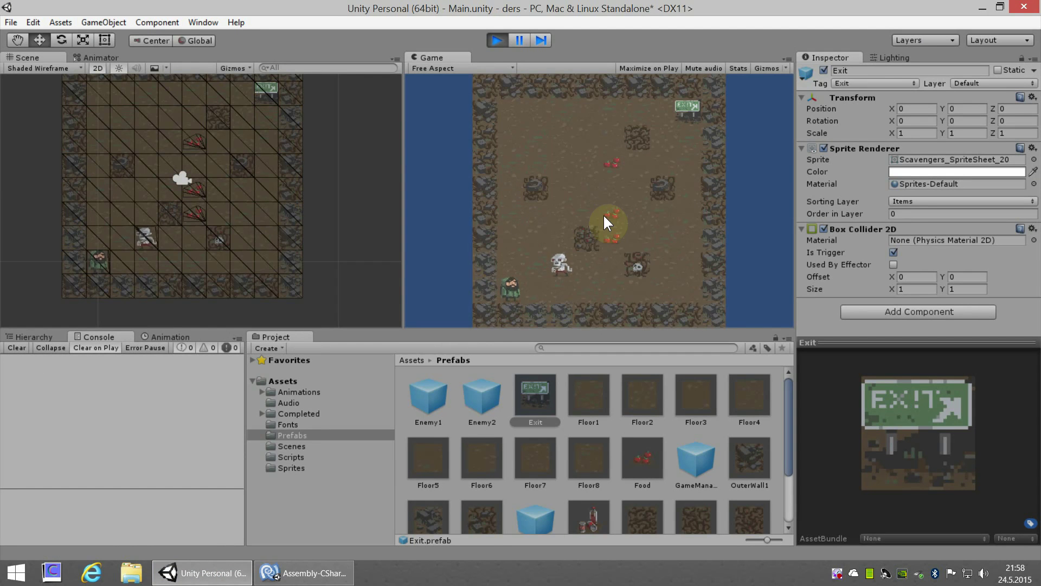
key("Up")
key("Up")
key("Up")
key("Up")
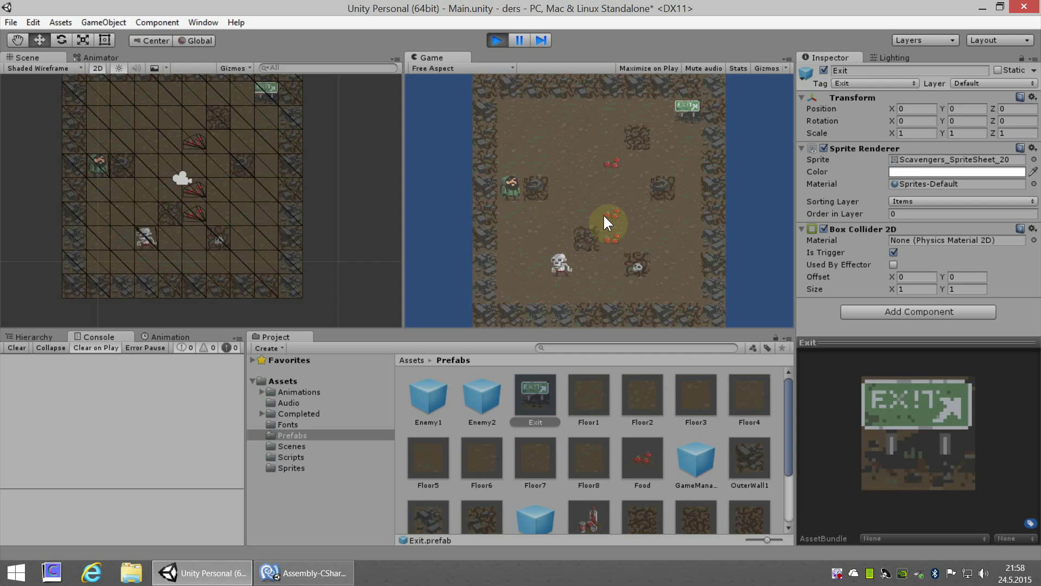
key("Left")
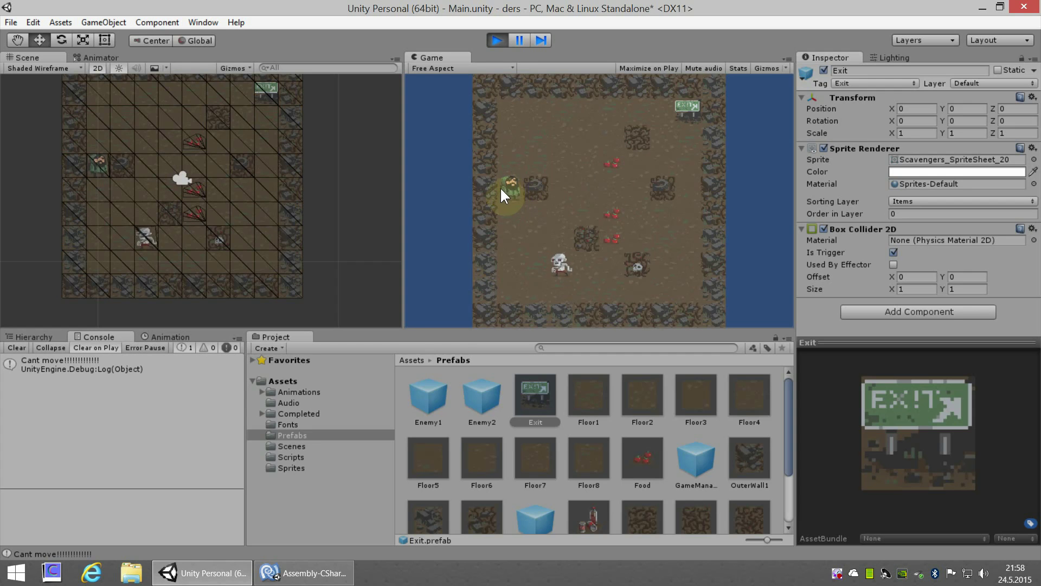
key("Right")
left_click(497, 40)
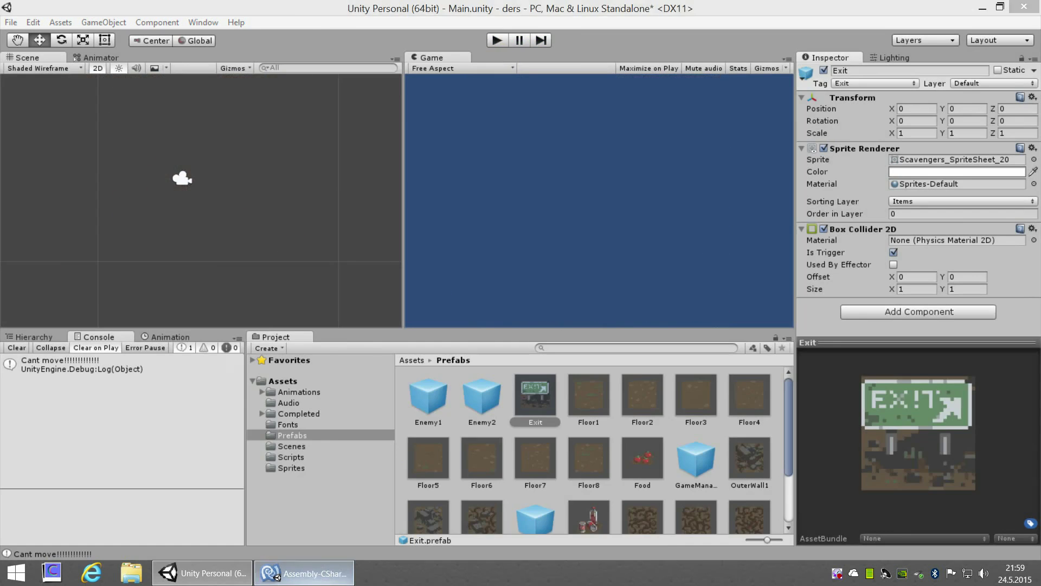
- Return to Player.cs and highlight the Update method and its AttemptMove call on line 82
left_click(307, 573)
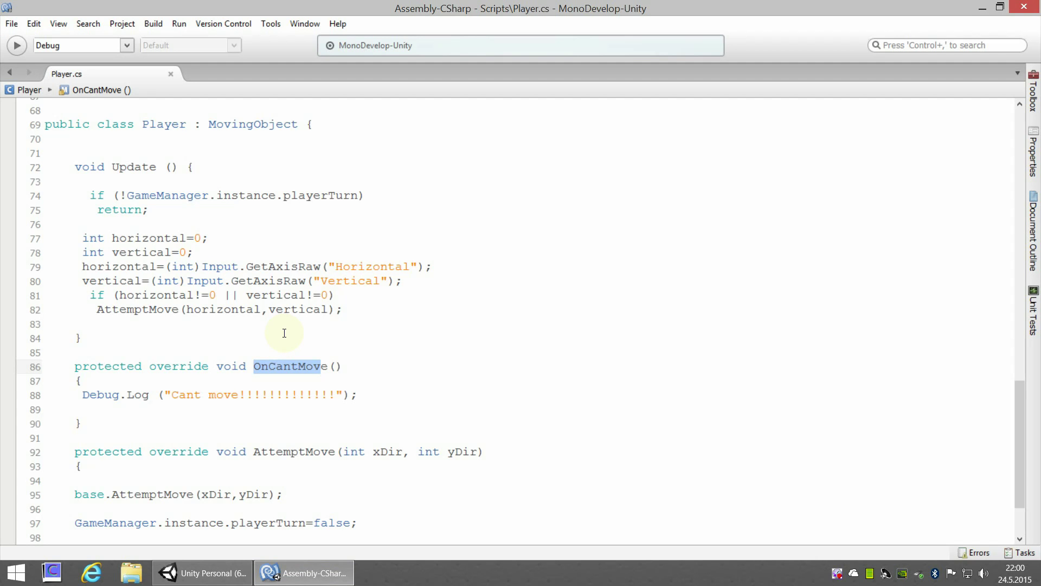
scroll(284, 333, "down", 2)
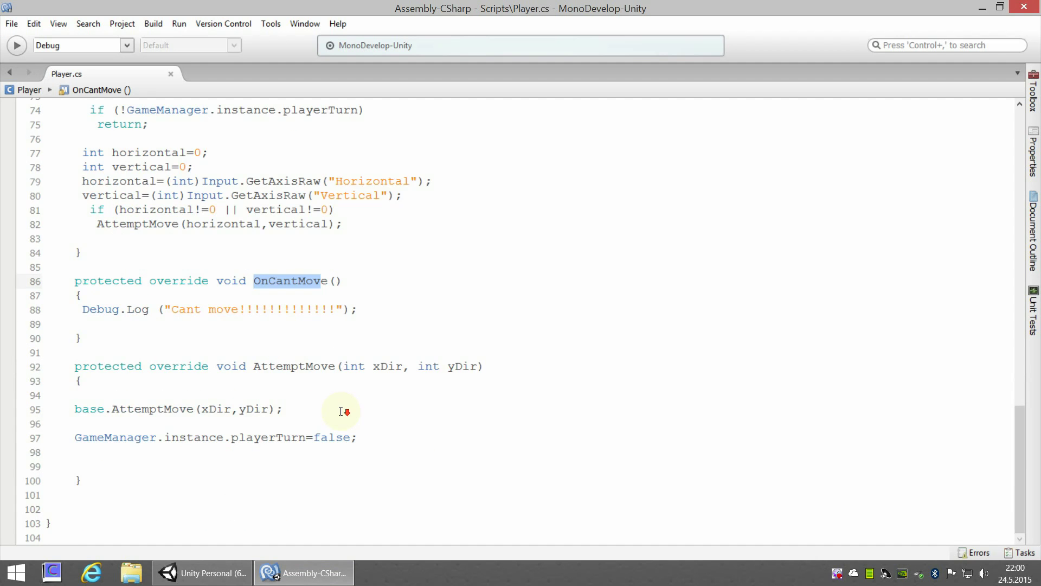
scroll(342, 412, "up", 4)
scroll(157, 271, "down", 2)
scroll(151, 230, "up", 1)
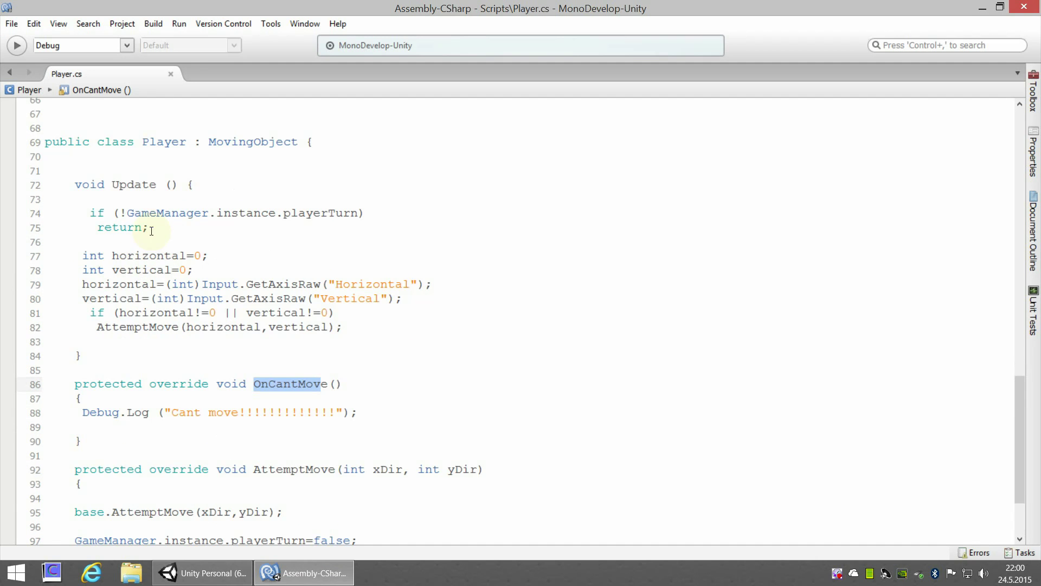
double_click(116, 187)
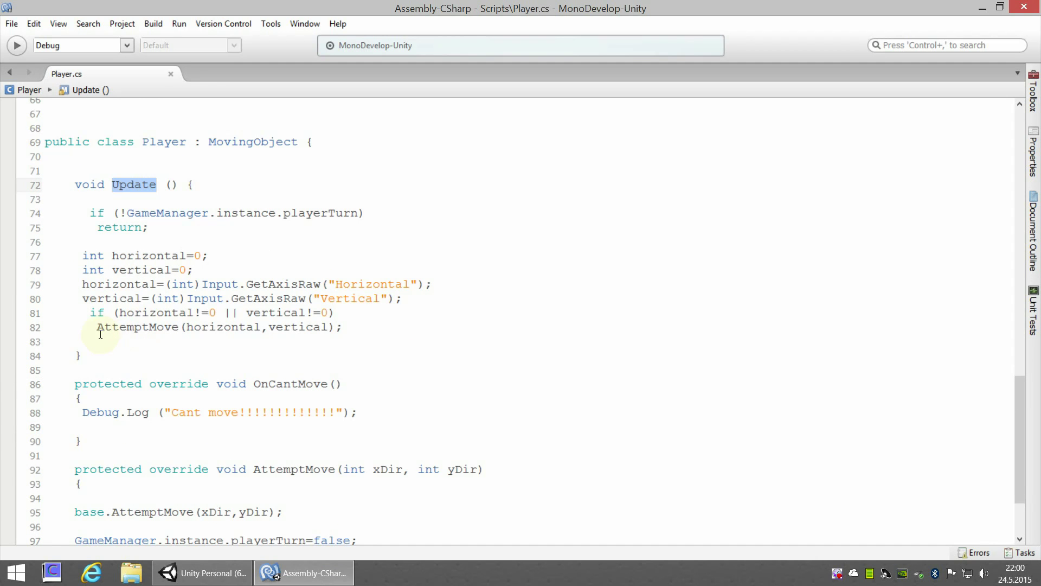
left_click_drag(97, 328, 179, 328)
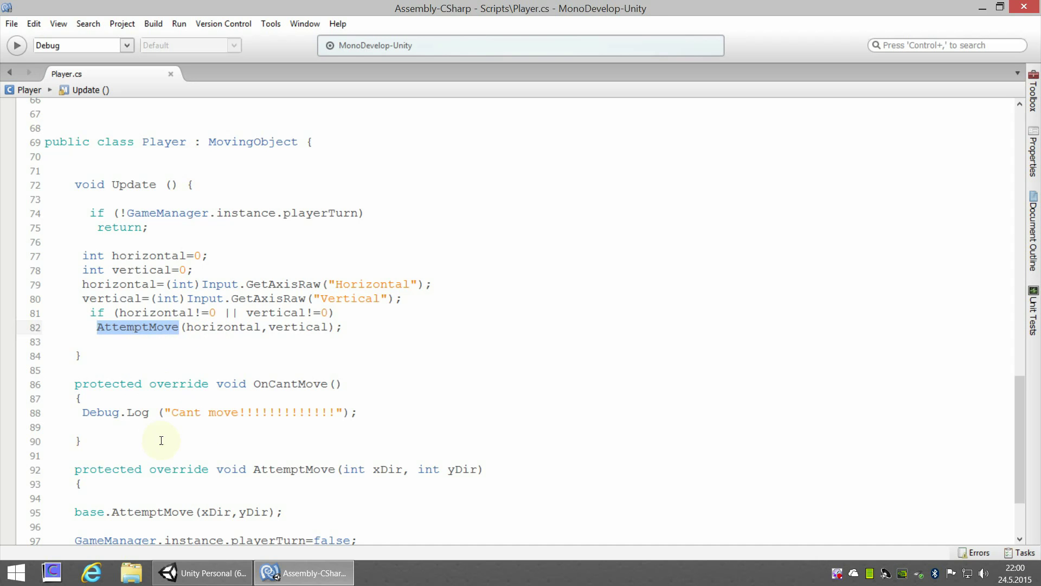
- Highlight the AttemptMove override, its base.AttemptMove call and the GameManager.instance.playerTurn assignment
scroll(161, 440, "down", 1)
left_click_drag(254, 418, 329, 418)
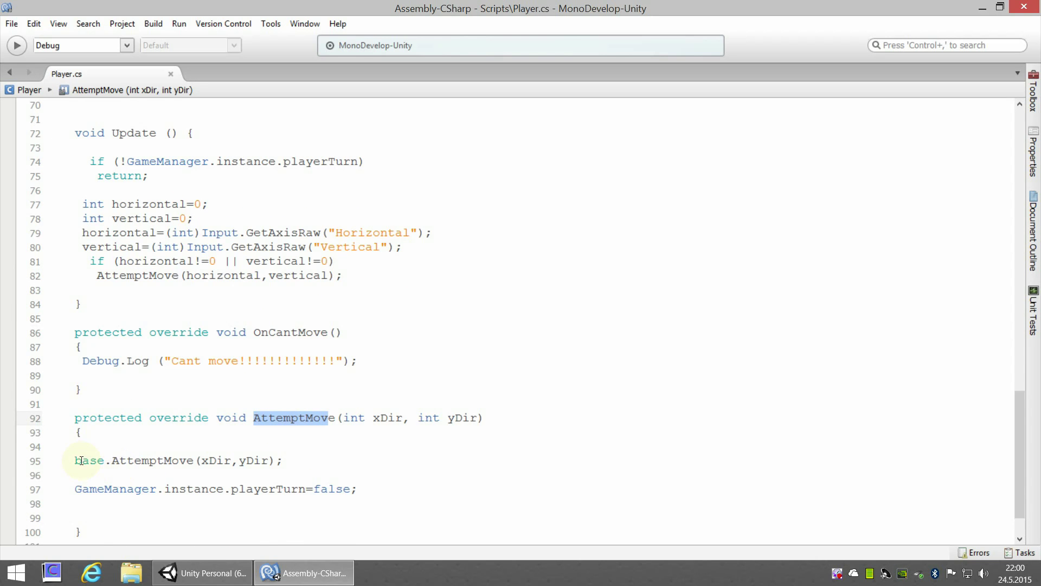
left_click_drag(73, 460, 186, 462)
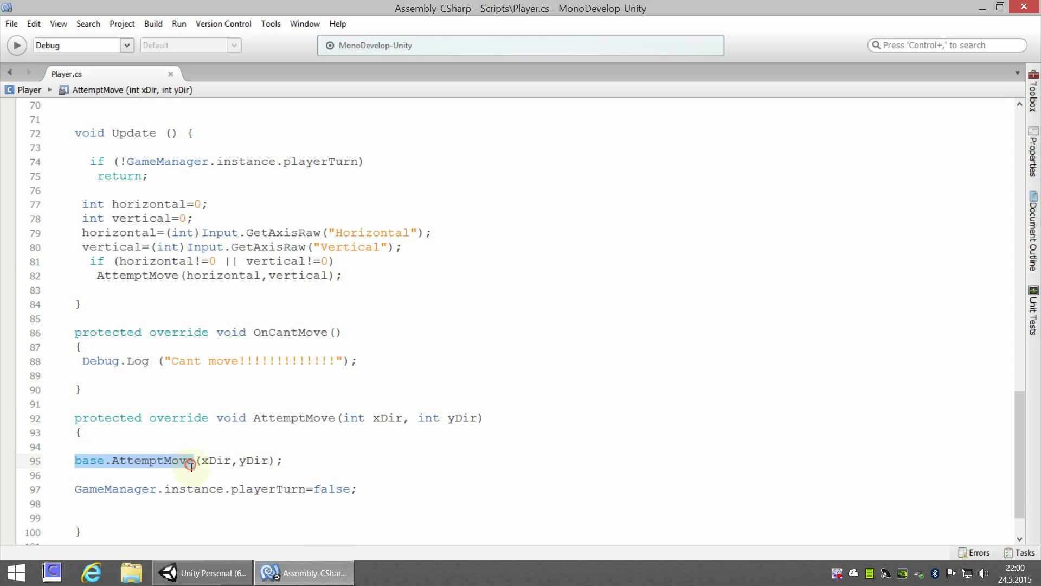
left_click(188, 472)
left_click_drag(73, 460, 166, 460)
left_click(111, 471)
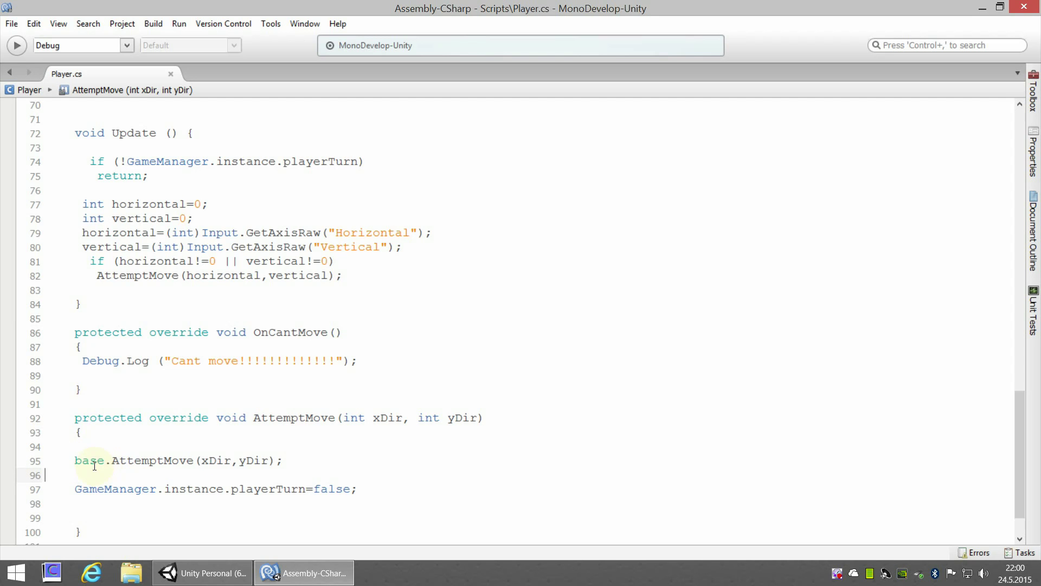
left_click_drag(112, 461, 193, 461)
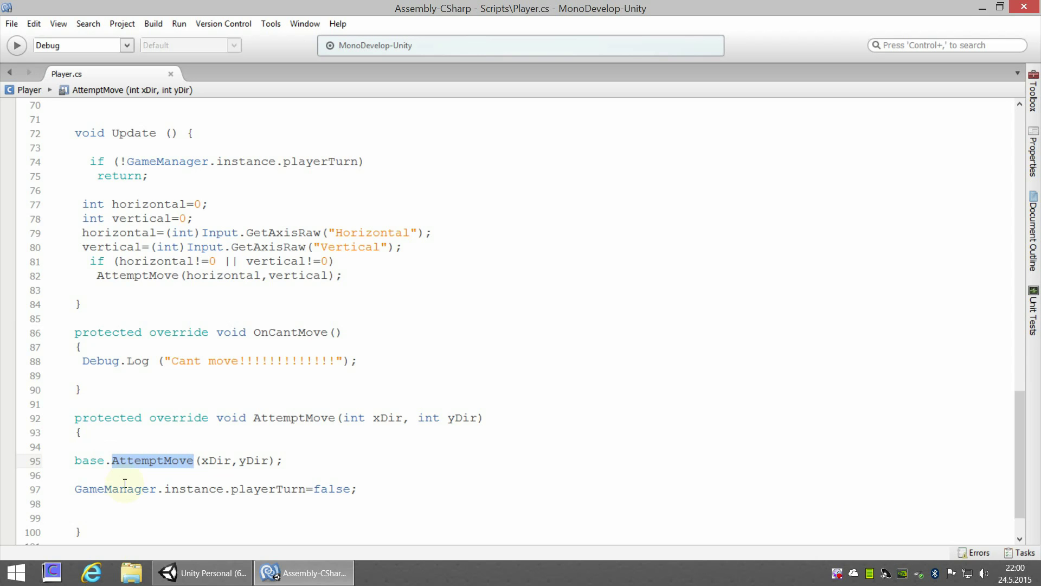
left_click_drag(75, 489, 143, 489)
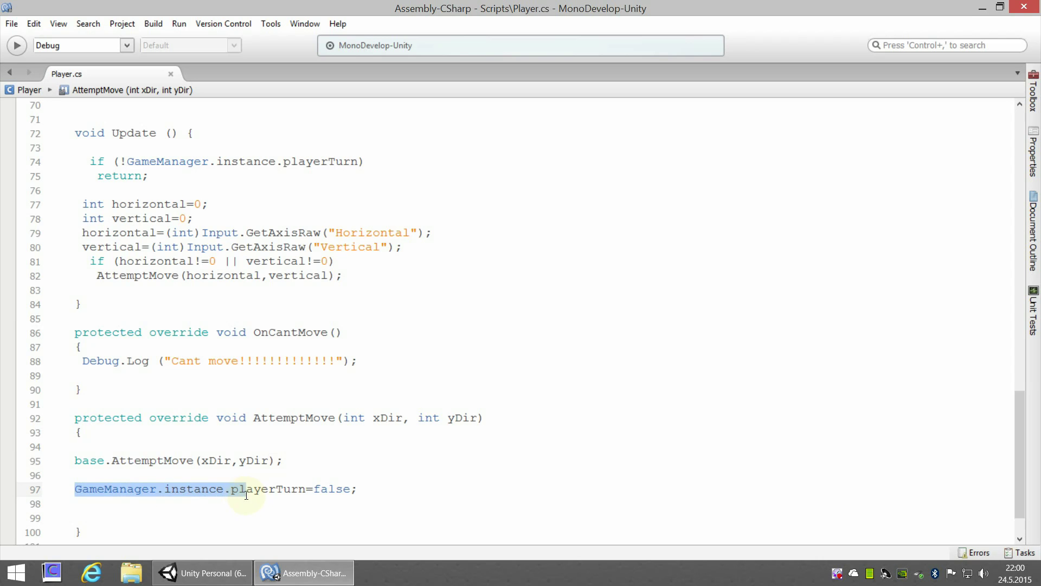
left_click_drag(143, 490, 307, 491)
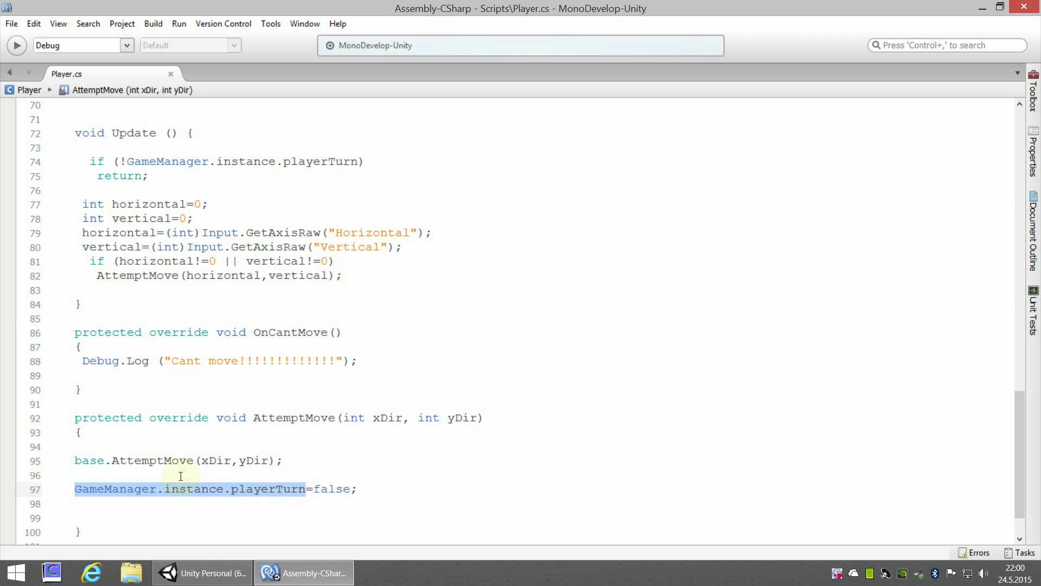
left_click_drag(111, 462, 193, 463)
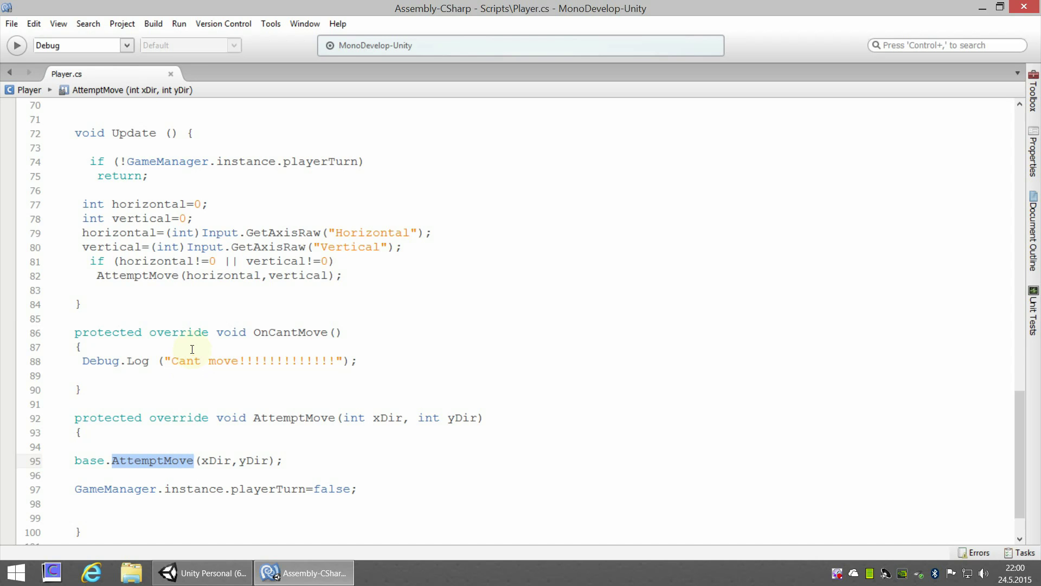
- Place the cursor right after AttemptMove in Update's call on line 82
left_click(178, 276)
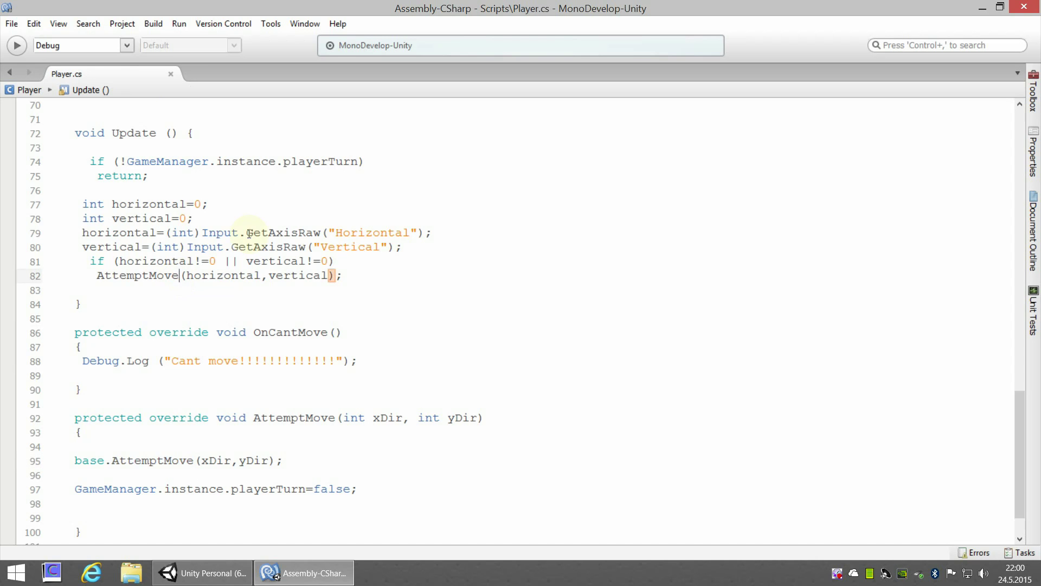
mouse_move(248, 233)
scroll(241, 374, "up", 1)
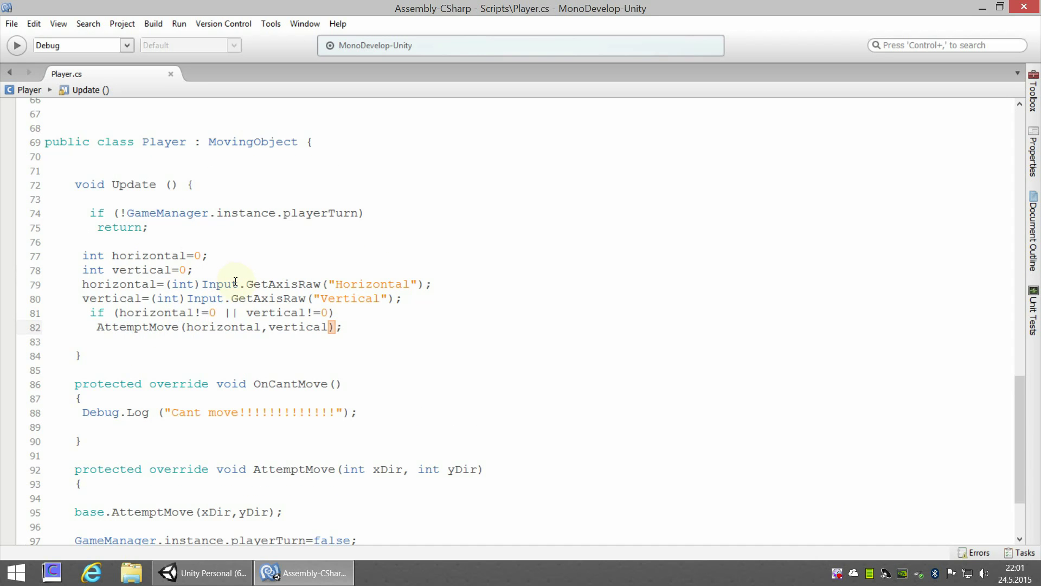
mouse_move(235, 281)
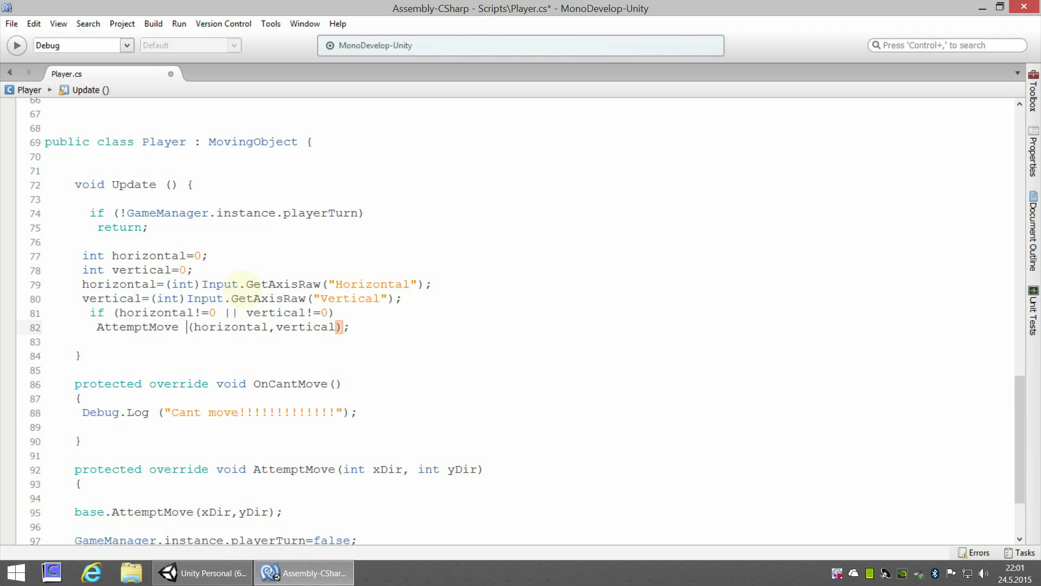
- Type <Wall> after AttemptMove on line 82 and highlight the Wall type argument
type("<Wall")
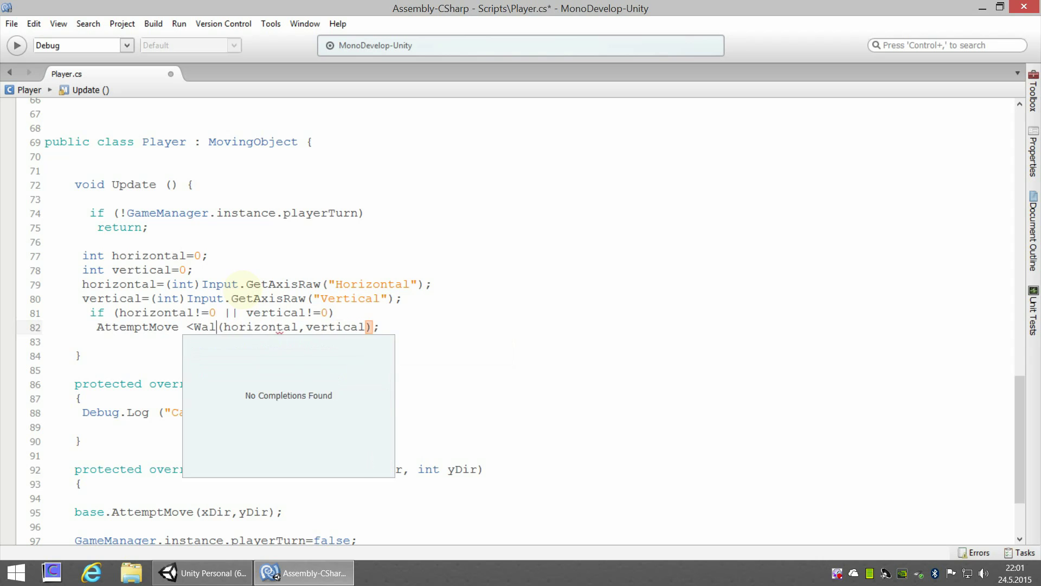
type(">")
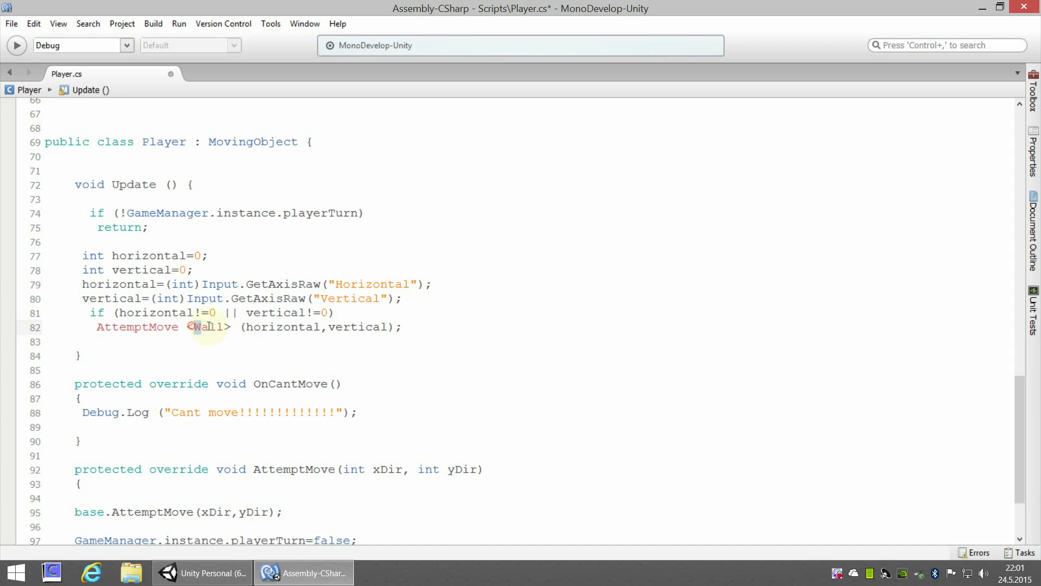
double_click(220, 327)
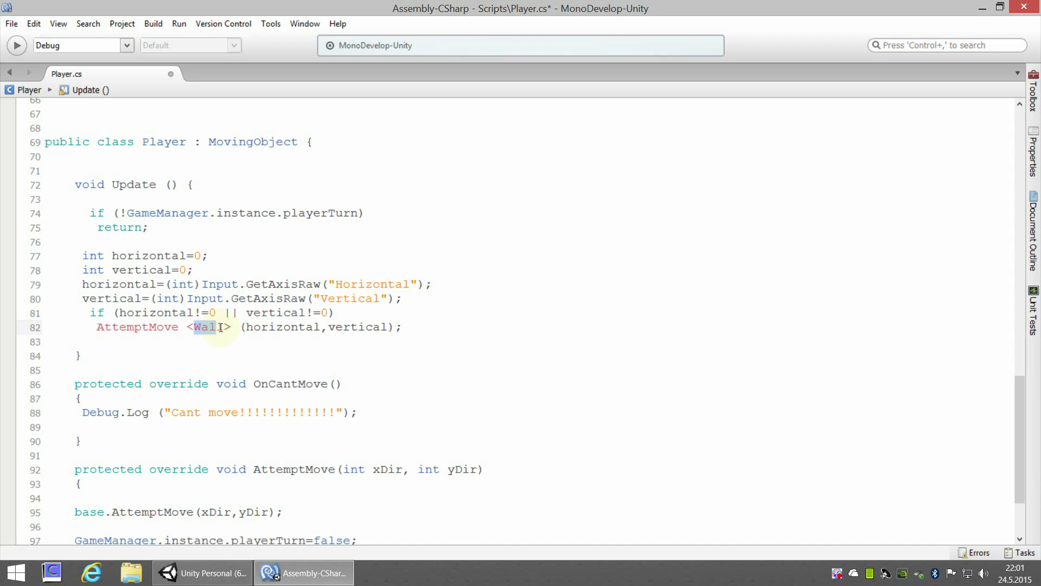
left_click(189, 342)
left_click_drag(194, 328, 222, 328)
left_click_drag(195, 328, 214, 328)
left_click(207, 339)
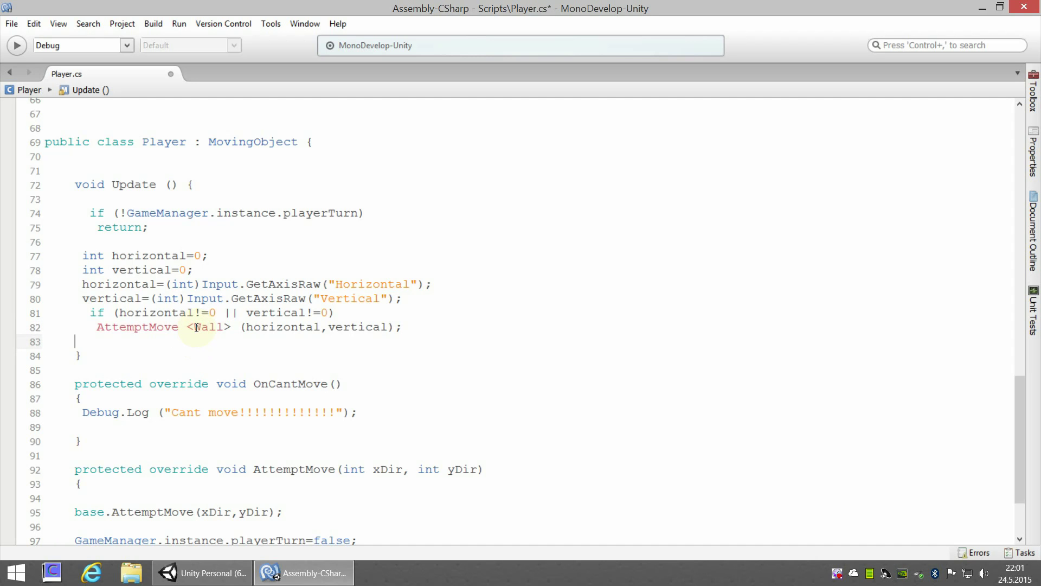
left_click_drag(194, 327, 222, 327)
- Delete <Wall> so the call reads AttemptMove(horizontal,vertical) again, and save Player.cs
left_click(188, 328)
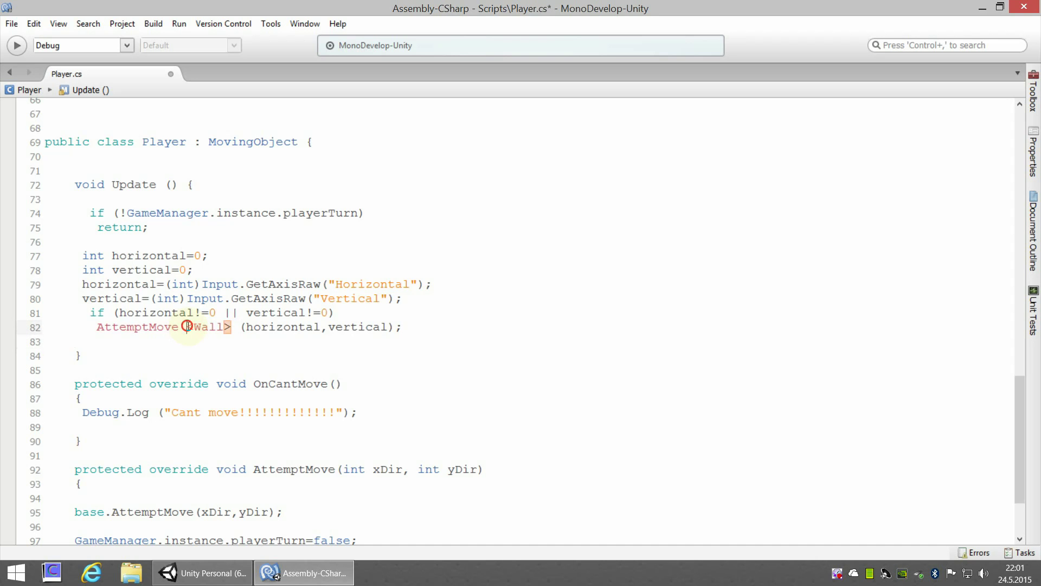
key("Delete")
key("Delete")
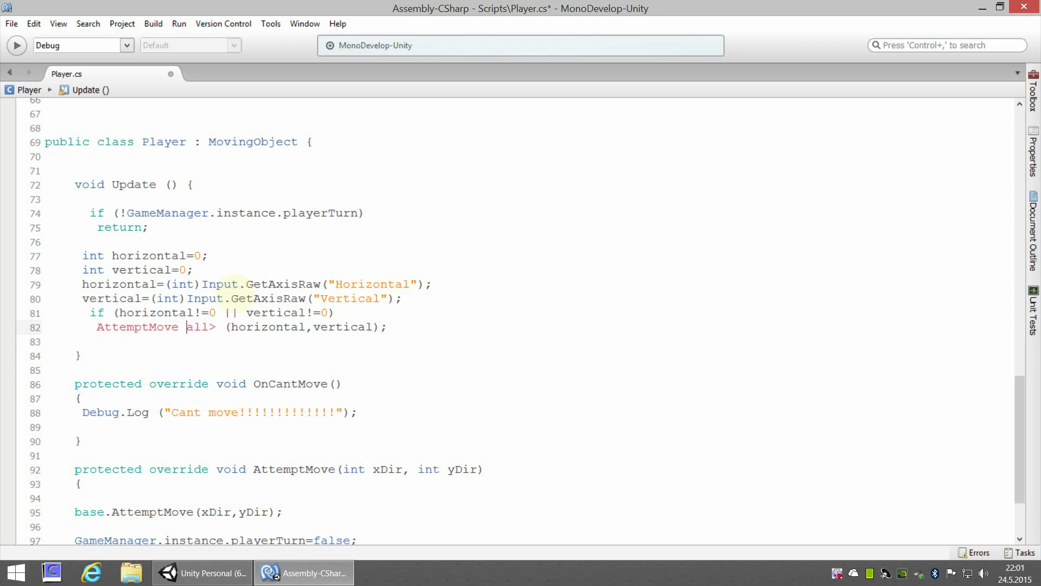
key("Delete")
key("Delete")
key("Delete")
key("Delete")
key("Delete")
key("Delete")
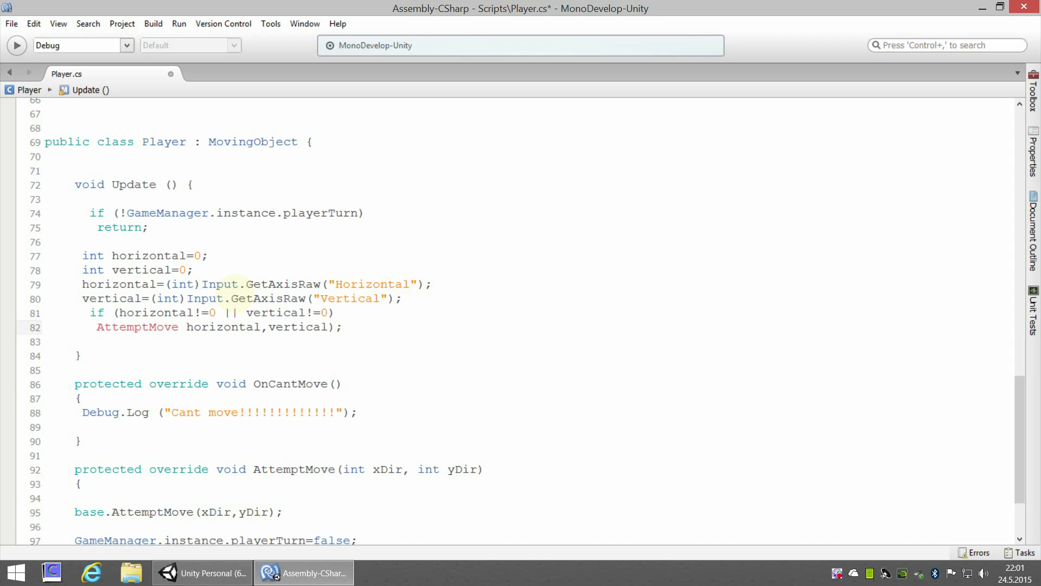
type("(")
left_click(103, 368)
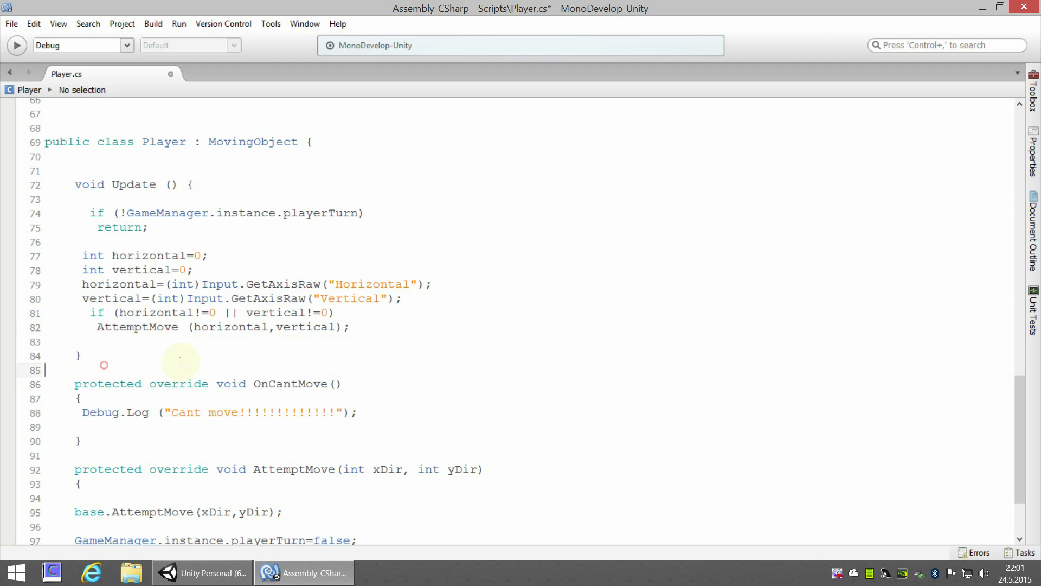
key("ctrl+s")
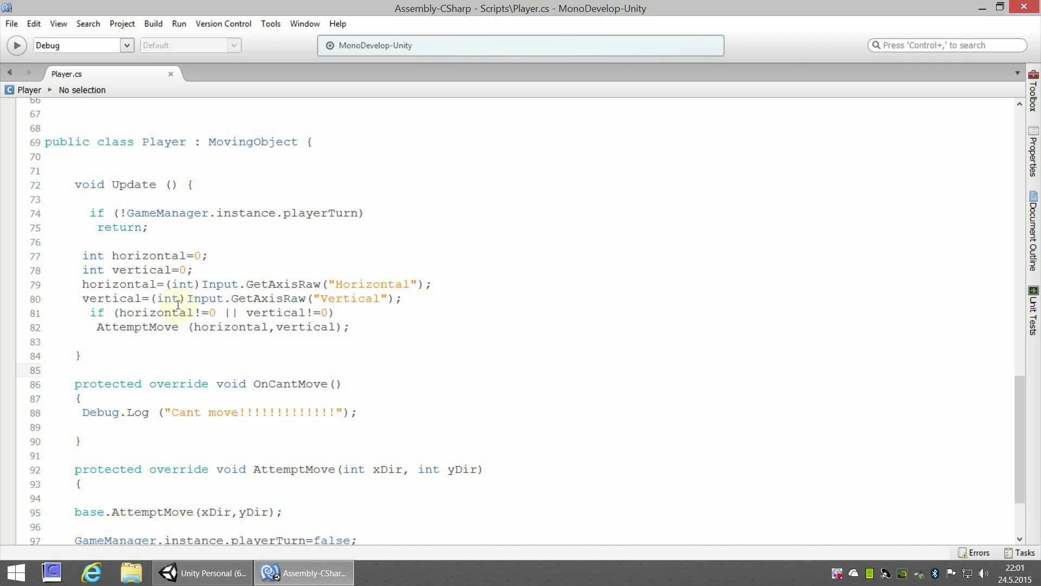
left_click(202, 573)
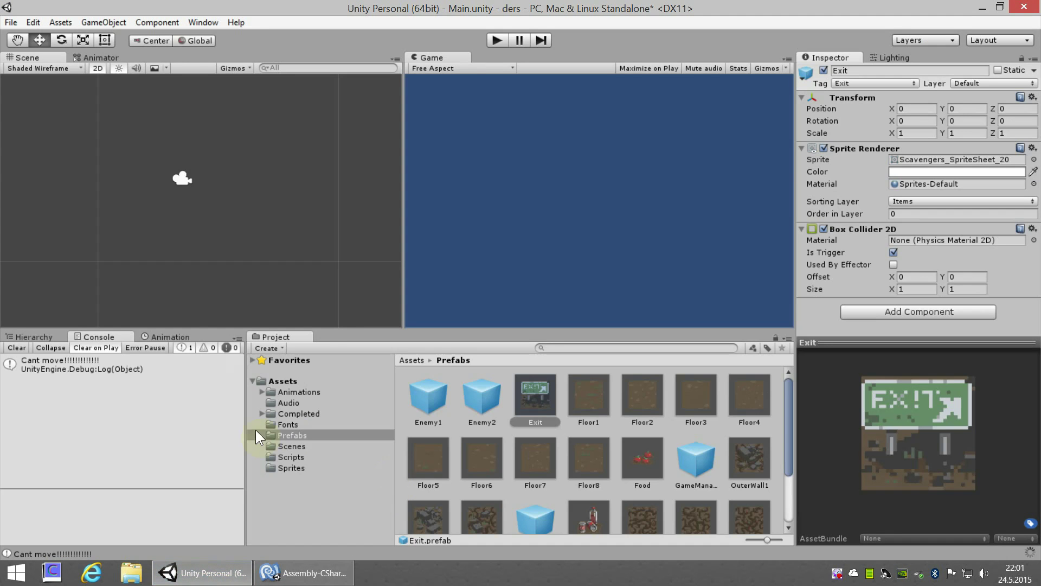
- Create a new C# script named Wall in the Scripts folder
left_click(287, 458)
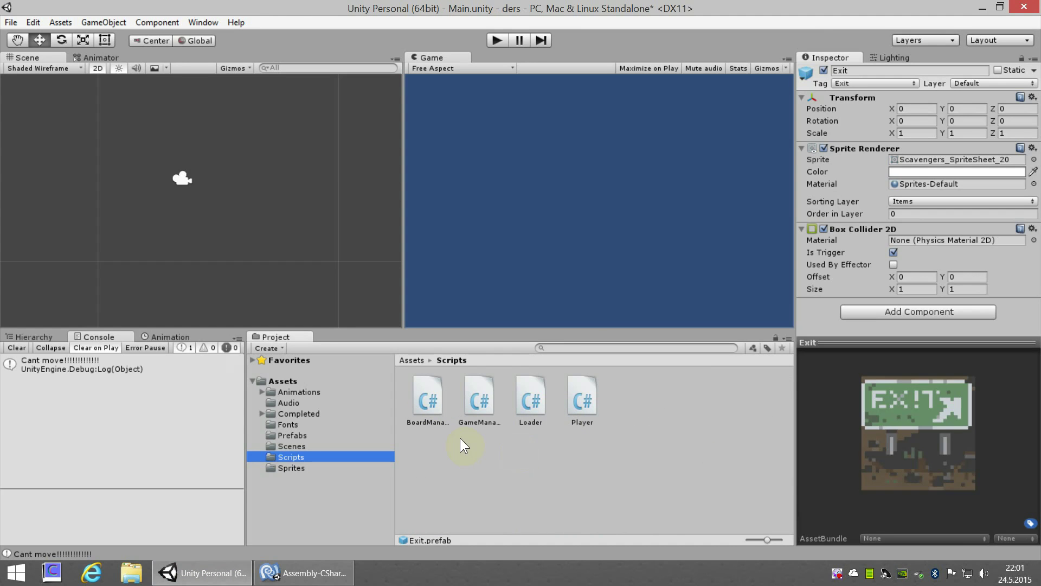
left_click(536, 465)
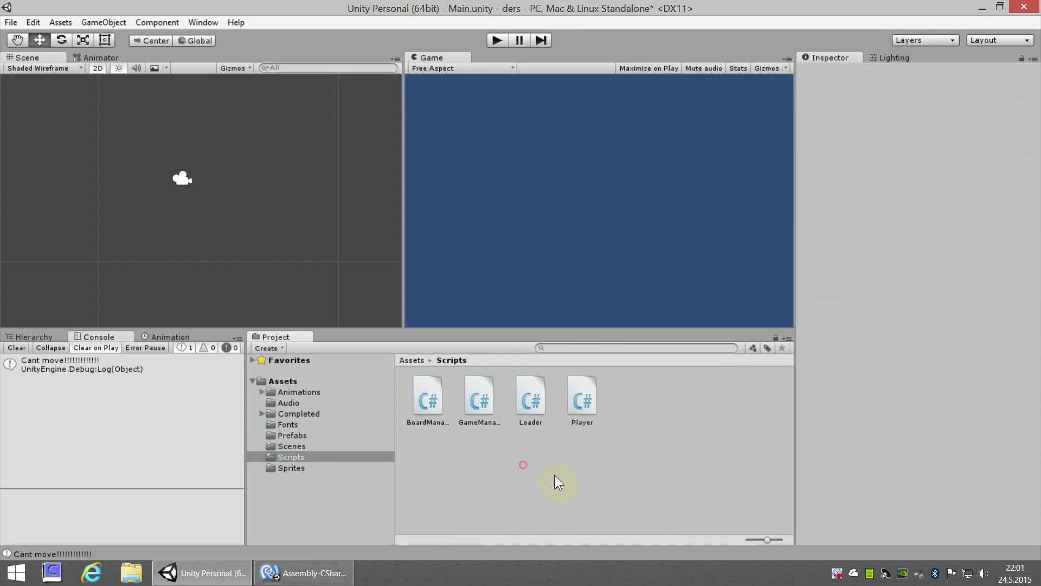
right_click(555, 467)
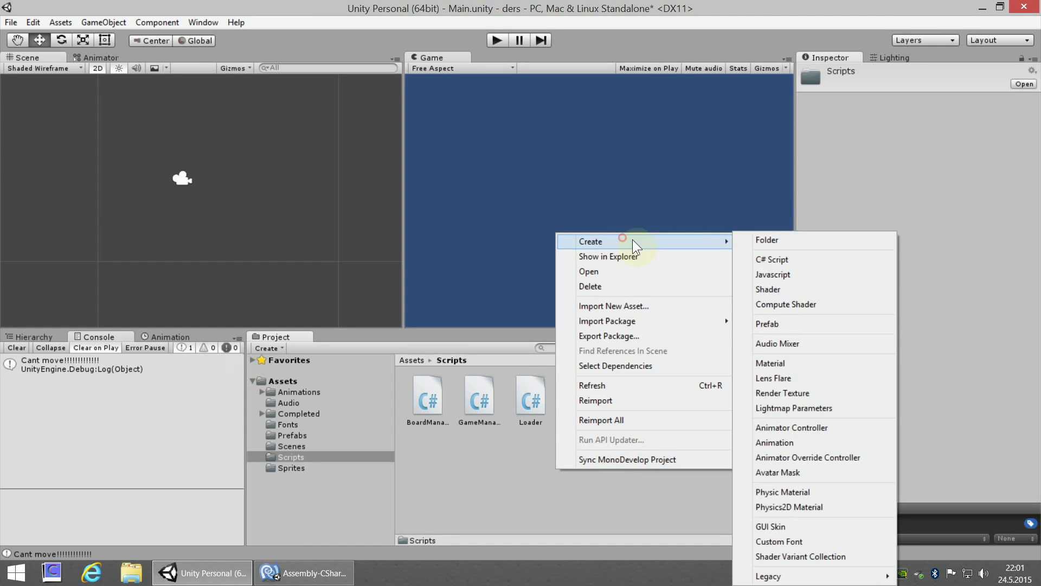
mouse_move(633, 240)
left_click(772, 260)
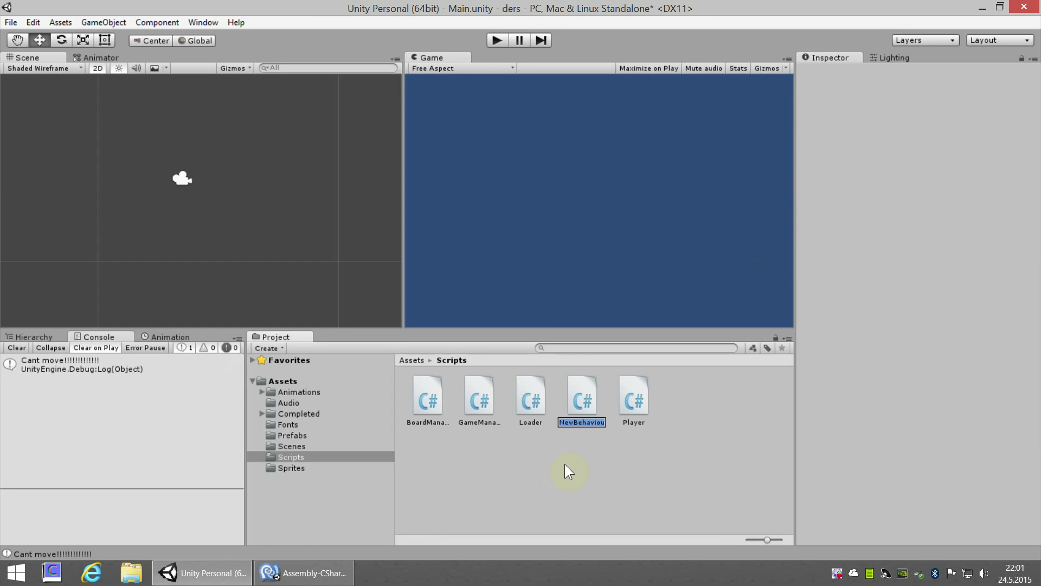
type("all")
key("Return")
- Remove the default comments, Start and Update methods from Wall.cs and save it
double_click(644, 413)
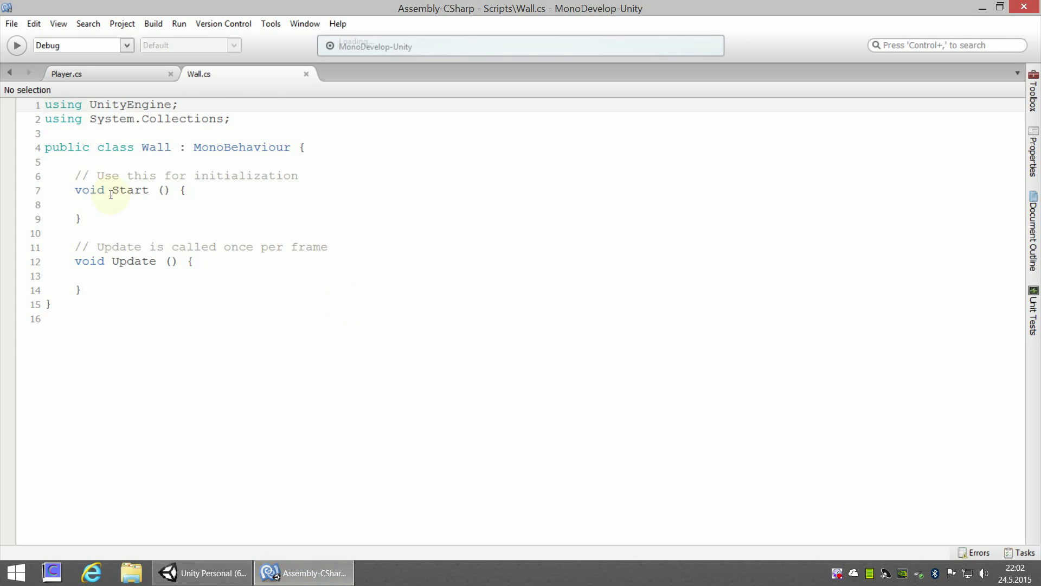
left_click_drag(74, 175, 123, 286)
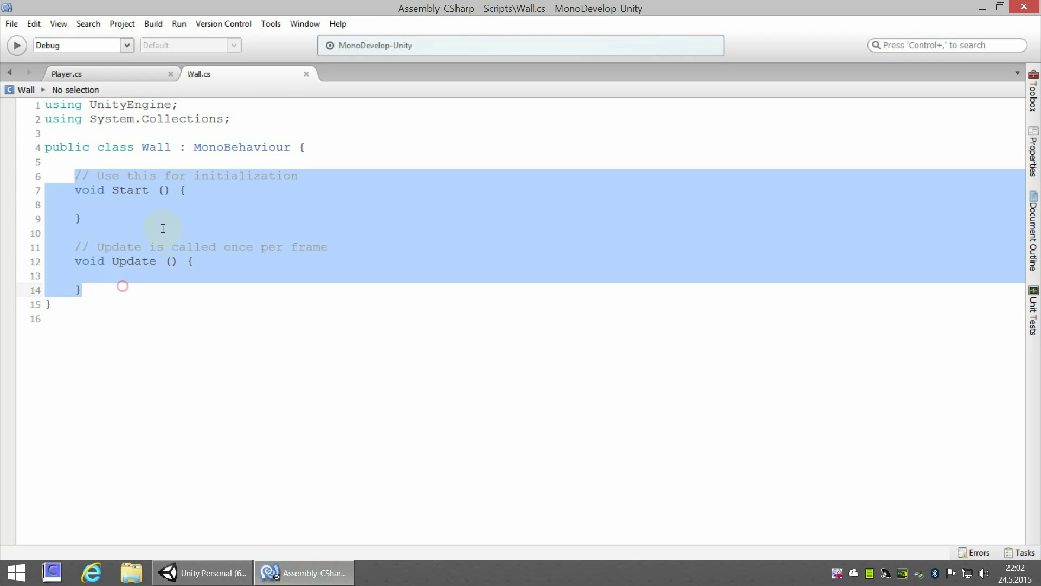
key("BackSpace")
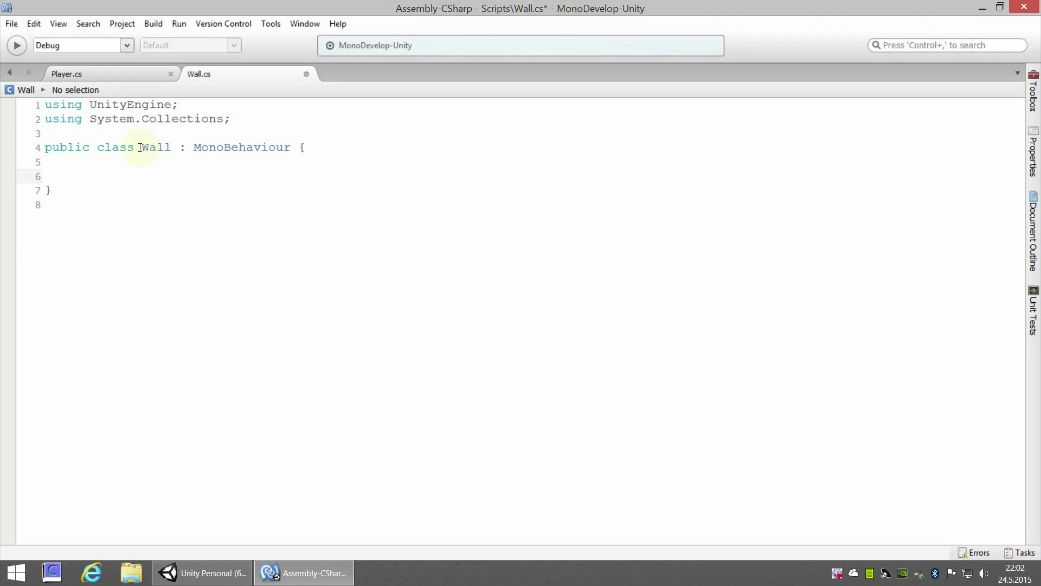
double_click(152, 147)
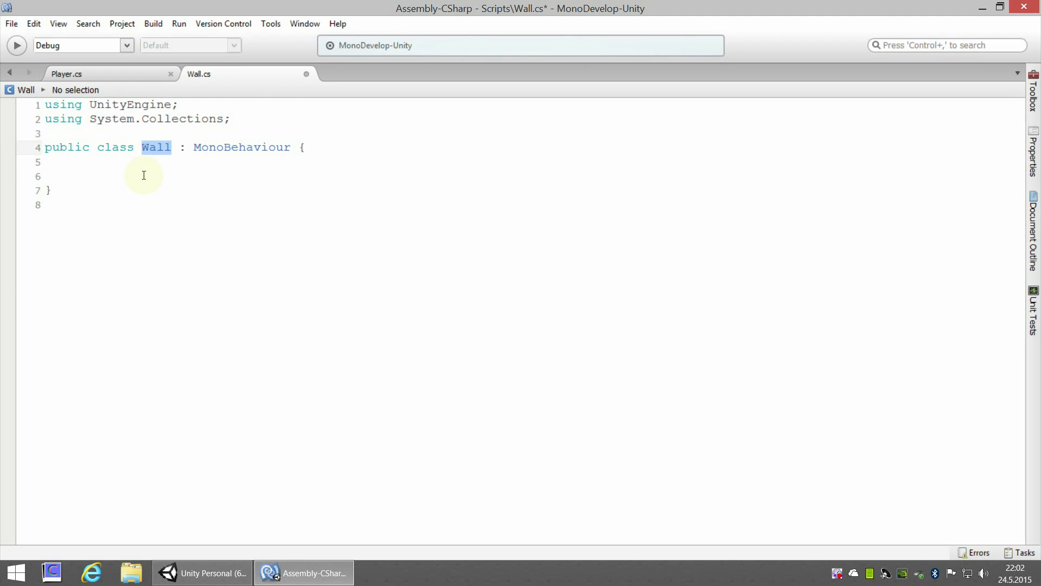
key("ctrl+s")
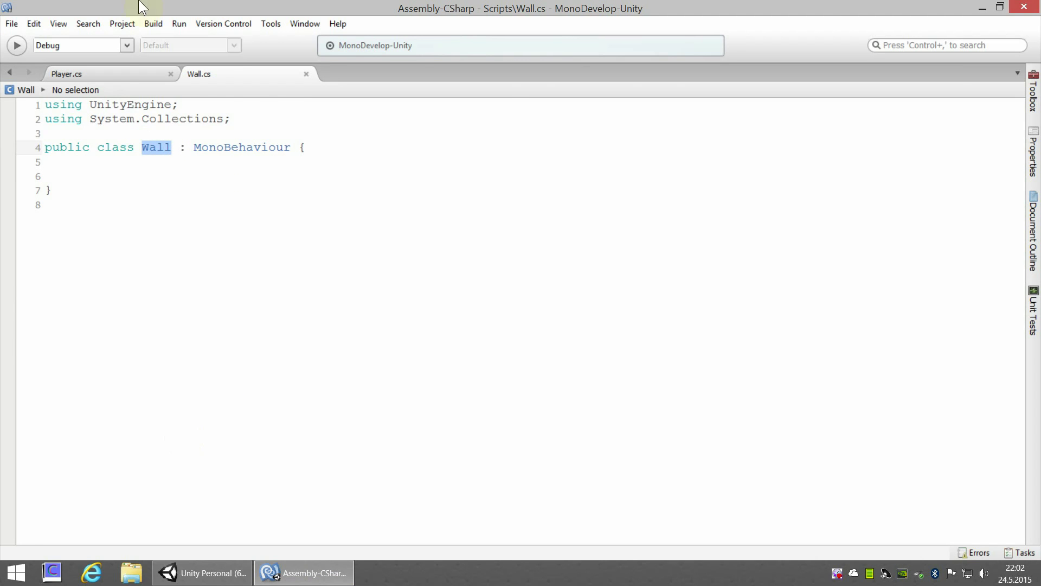
left_click(109, 72)
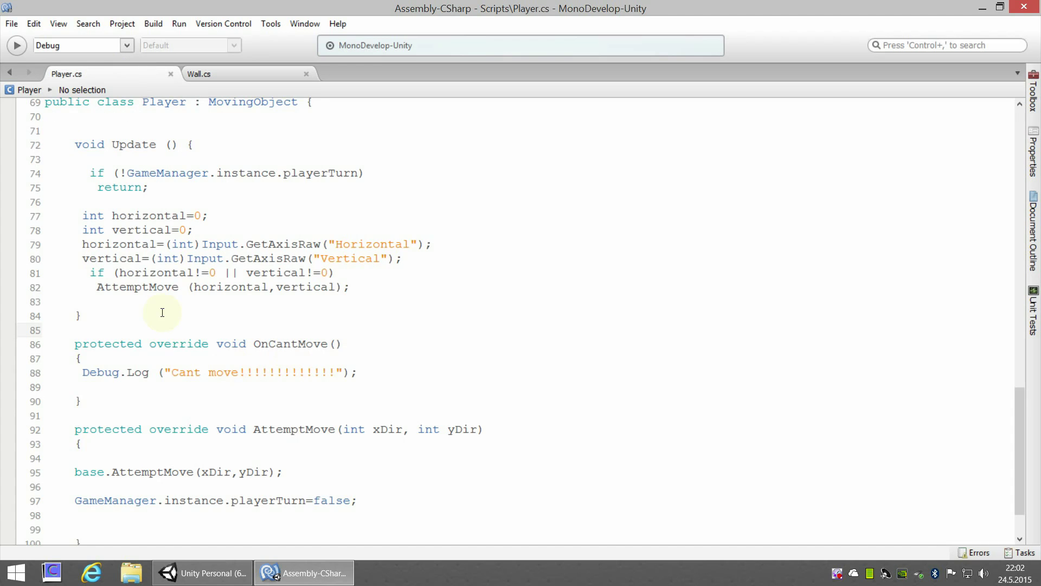
- Insert <Wall> on line 82 so Update calls AttemptMove<Wall>(horizontal,vertical)
left_click(175, 290)
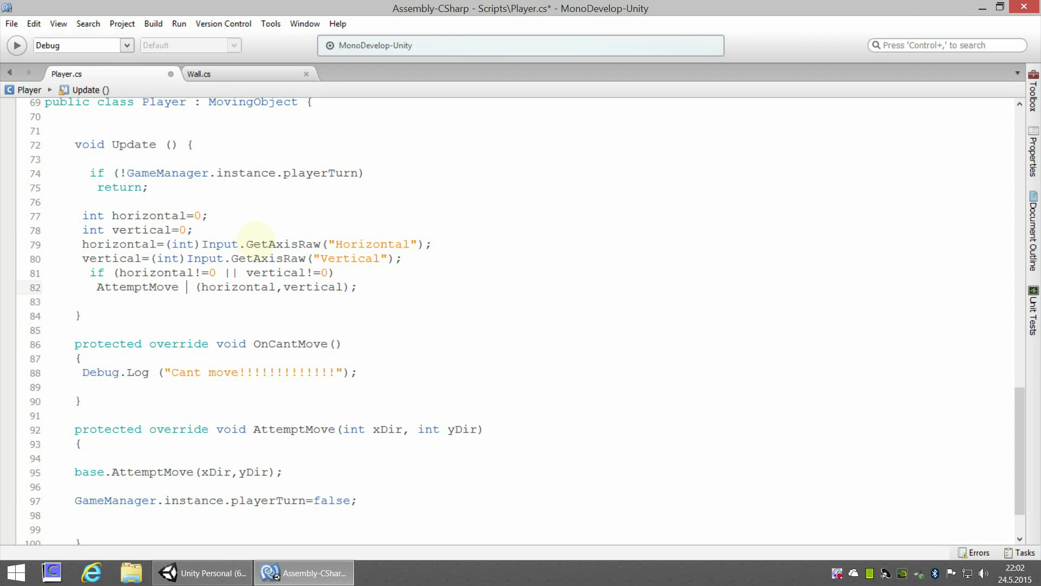
type("<")
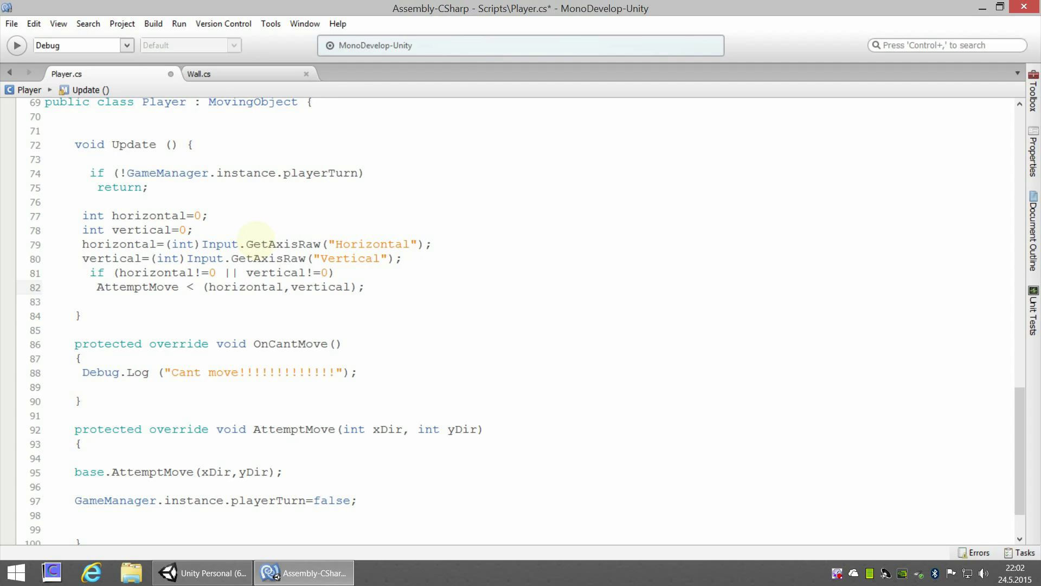
type("Wall>")
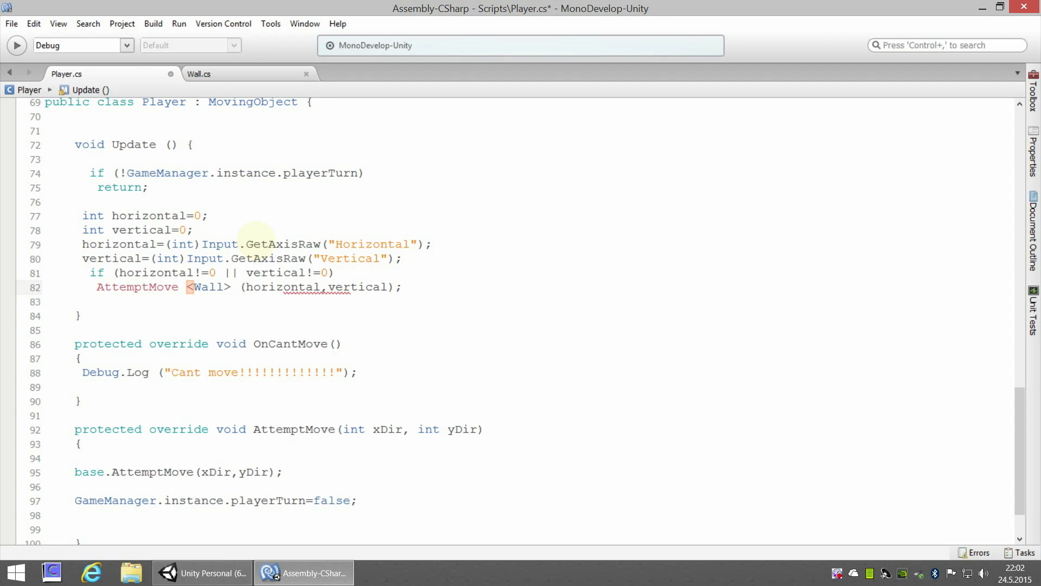
left_click_drag(194, 287, 222, 288)
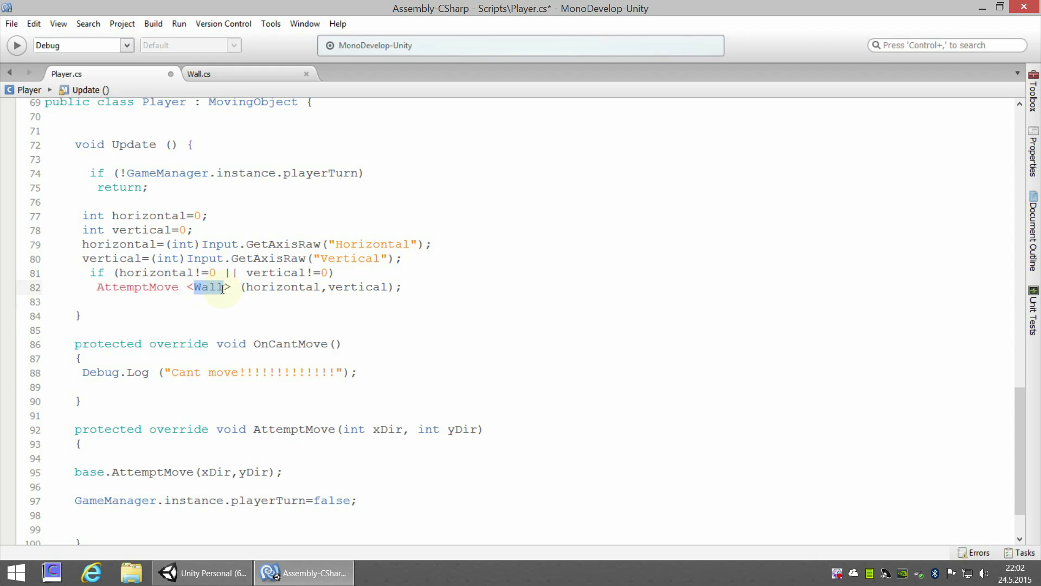
left_click(193, 303)
left_click(196, 288)
left_click_drag(195, 288, 222, 288)
left_click_drag(92, 288, 179, 291)
left_click(169, 300)
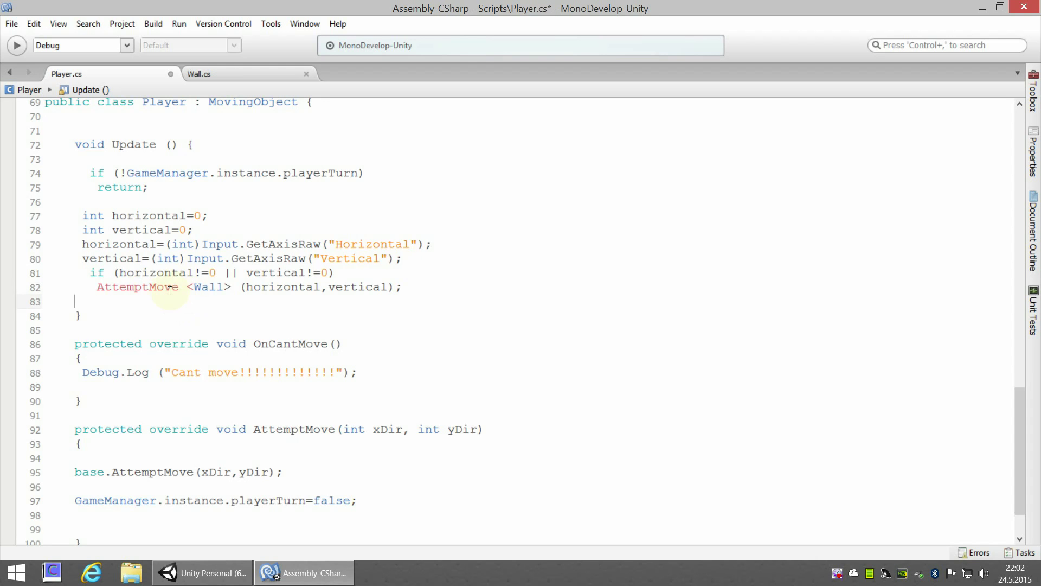
left_click_drag(97, 288, 178, 288)
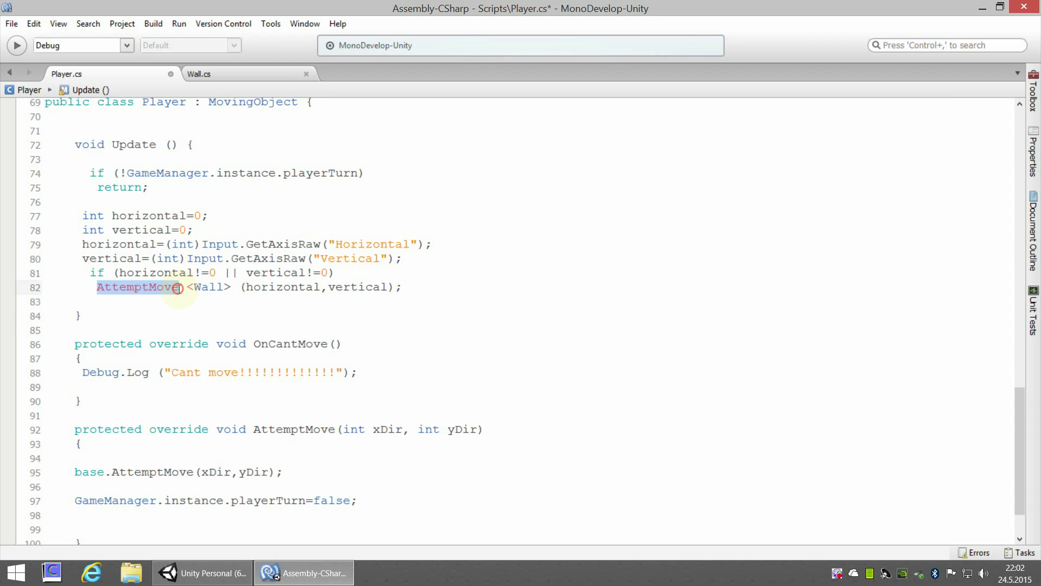
left_click_drag(187, 287, 230, 288)
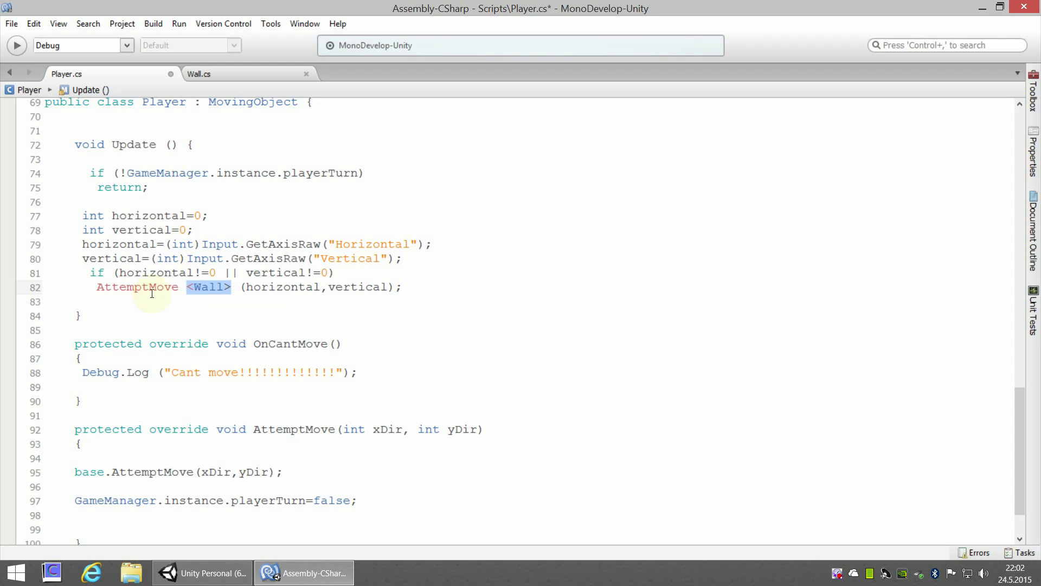
left_click(187, 287)
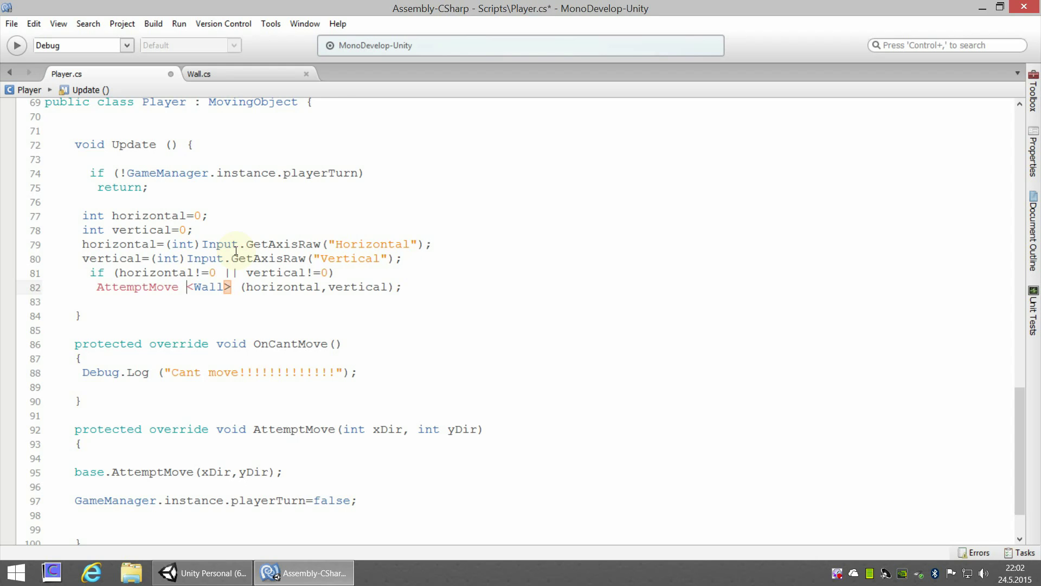
- Insert <T> after AttemptMove in MovingObject's declaration on line 20
scroll(249, 285, "up", 5)
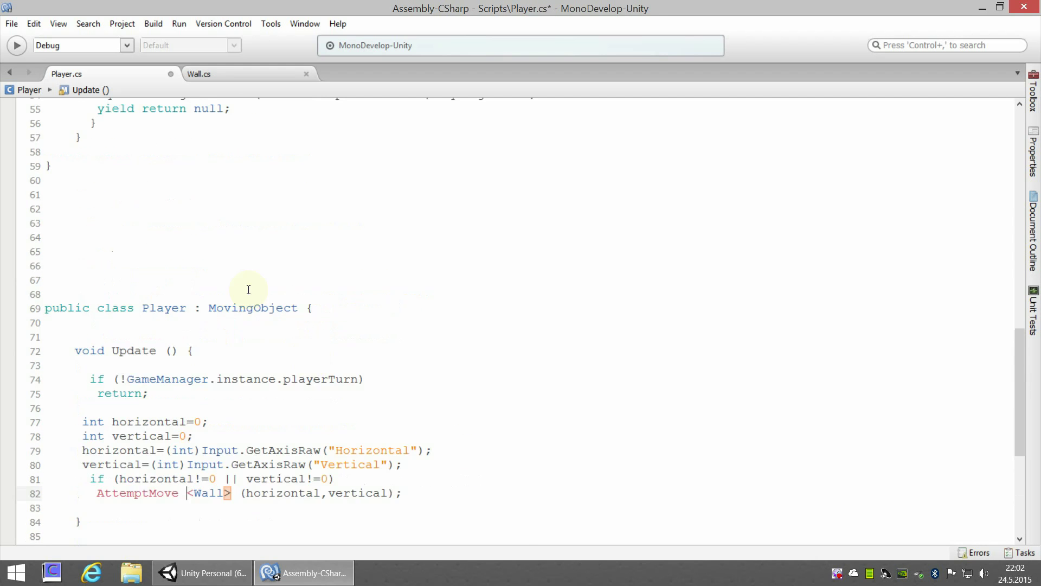
scroll(304, 379, "up", 5)
scroll(303, 379, "up", 3)
scroll(304, 379, "up", 4)
scroll(304, 379, "up", 3)
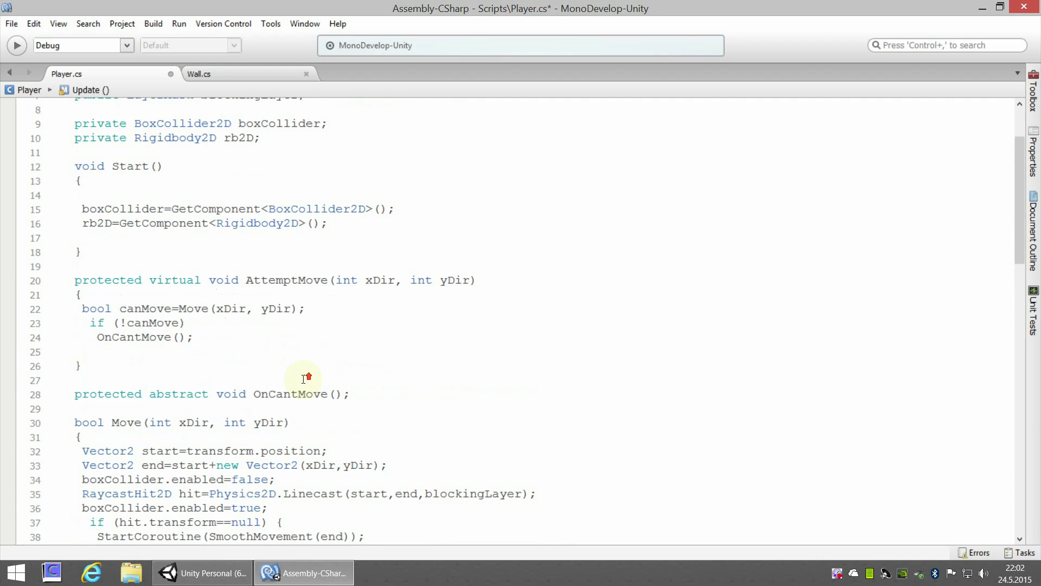
left_click_drag(247, 280, 328, 283)
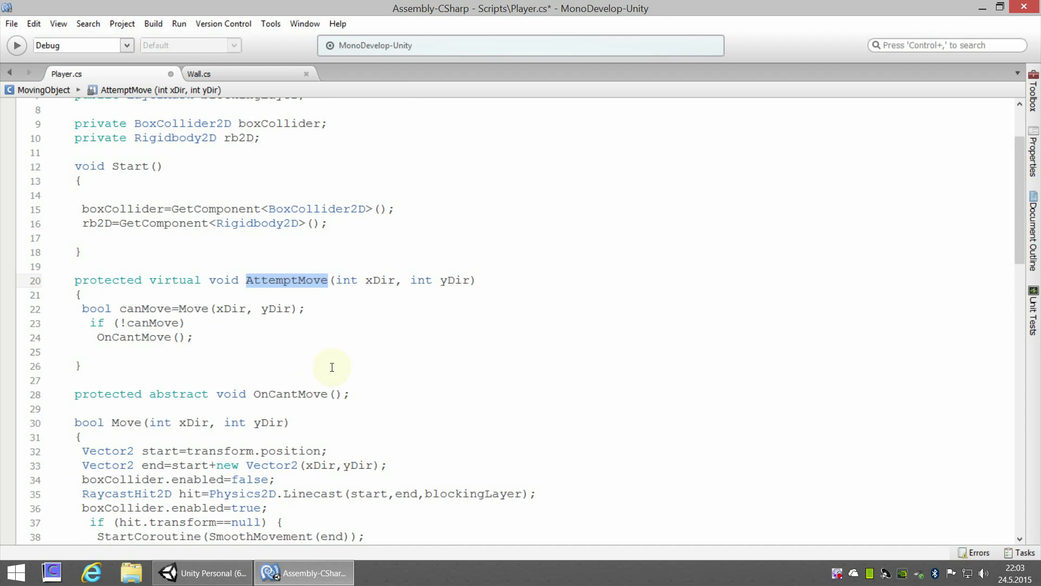
key("Right")
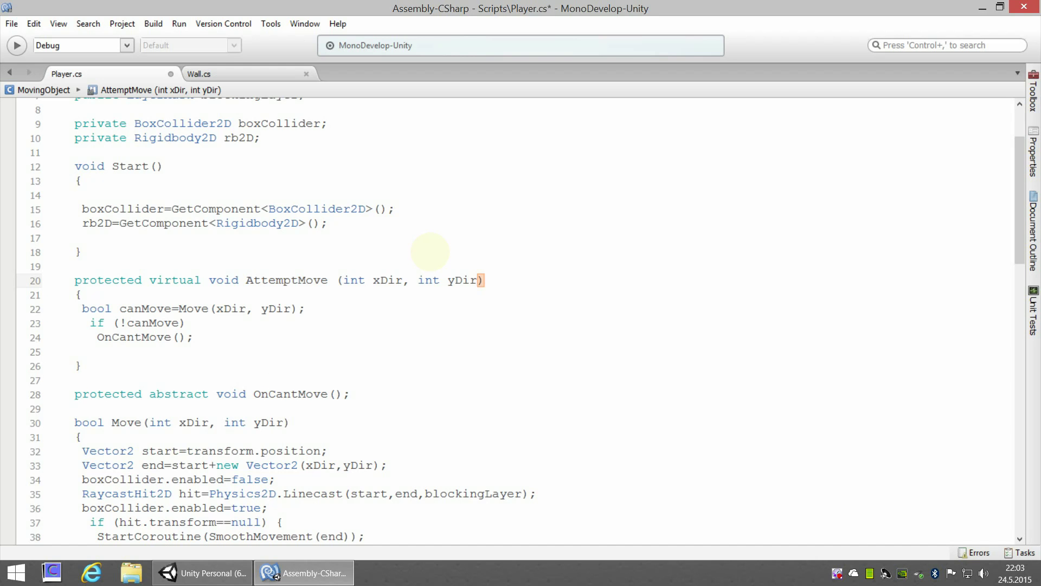
type("<T")
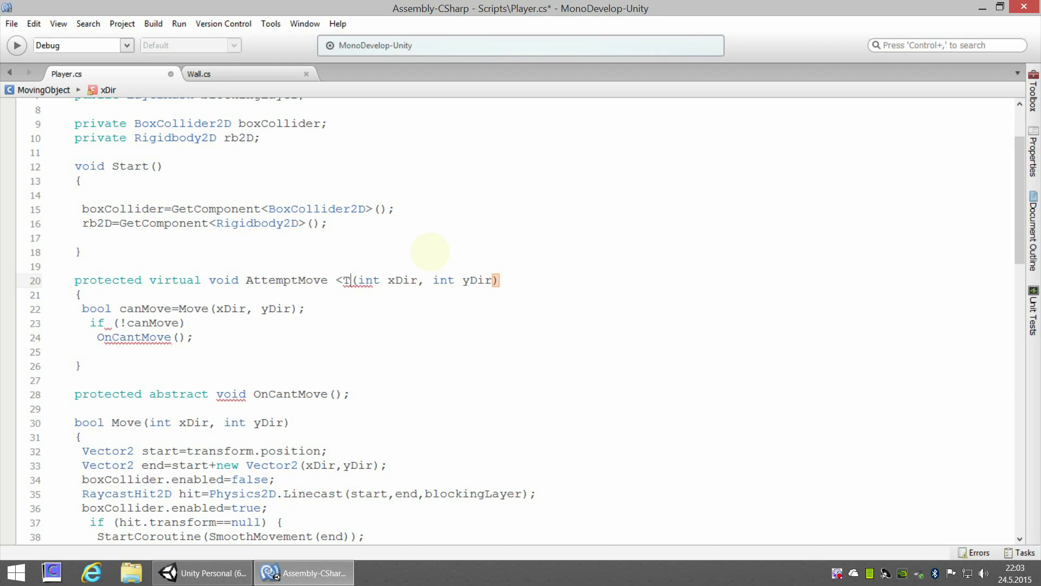
type(">")
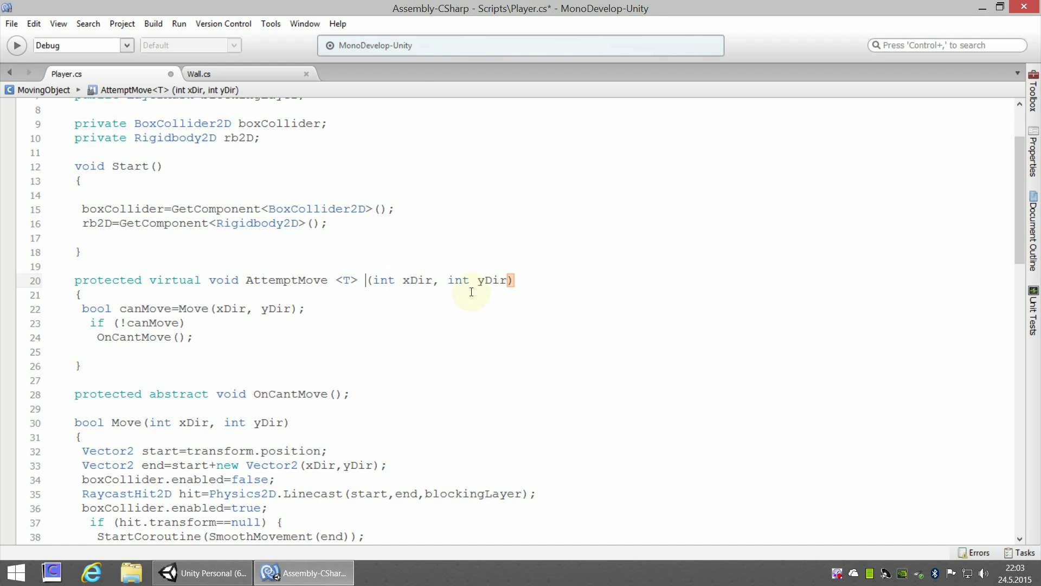
- Add the constraint where T:Component on a new line below the AttemptMove signature
left_click(542, 282)
key("Return")
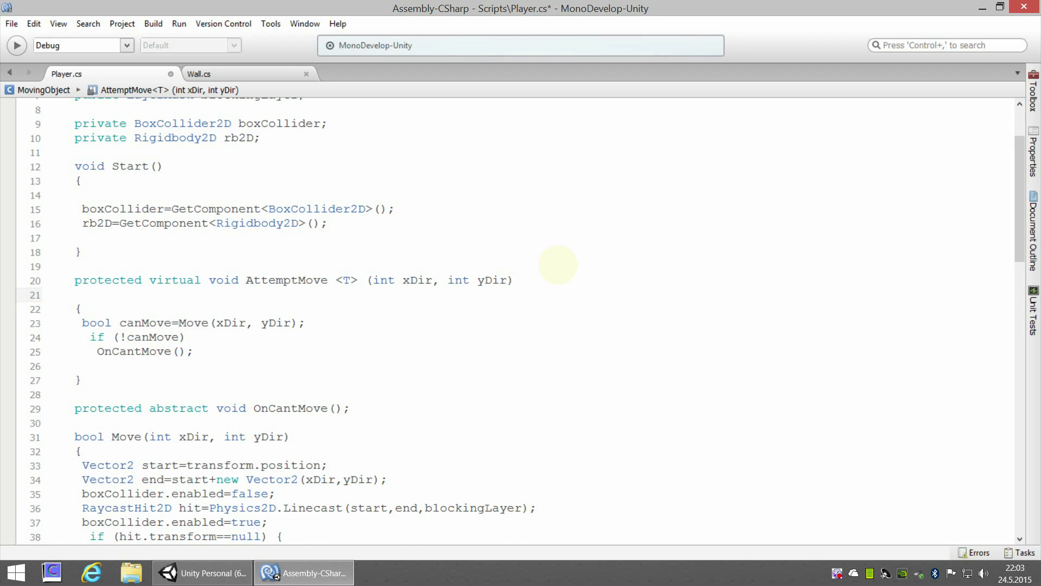
type("where ")
type("T")
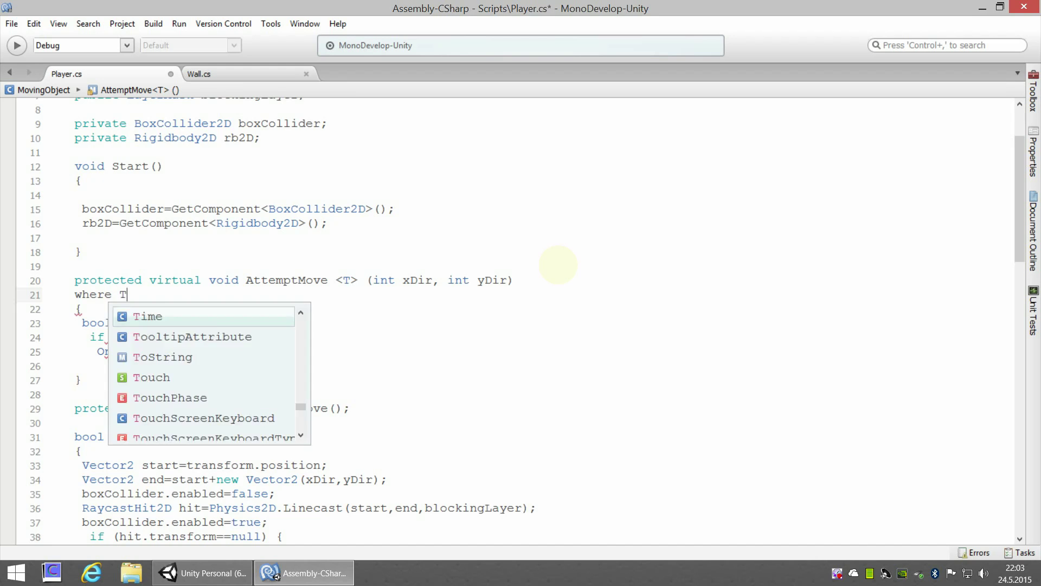
type("ime:")
key("BackSpace")
key("BackSpace")
key("BackSpace")
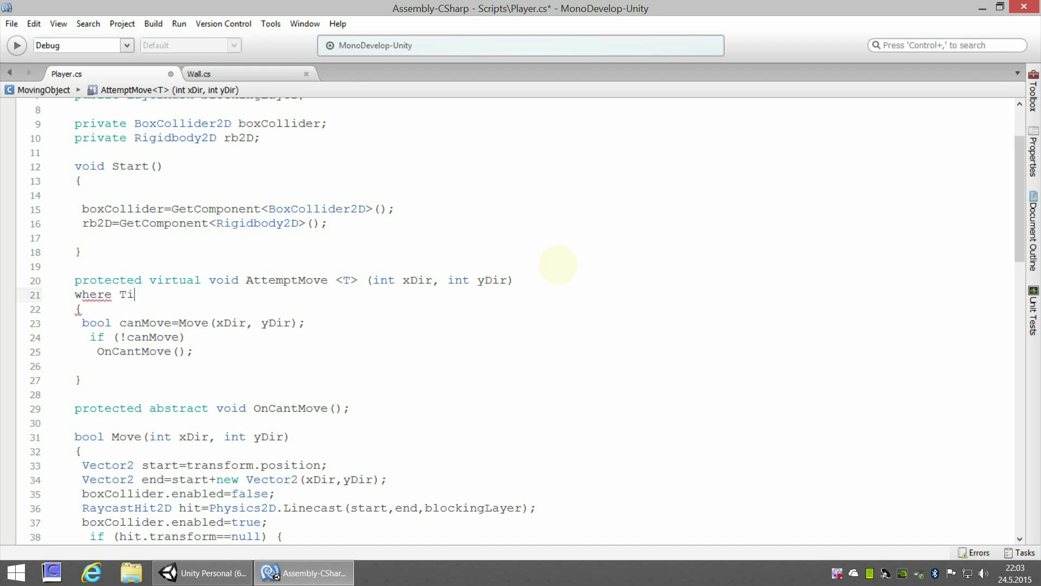
type(":Com")
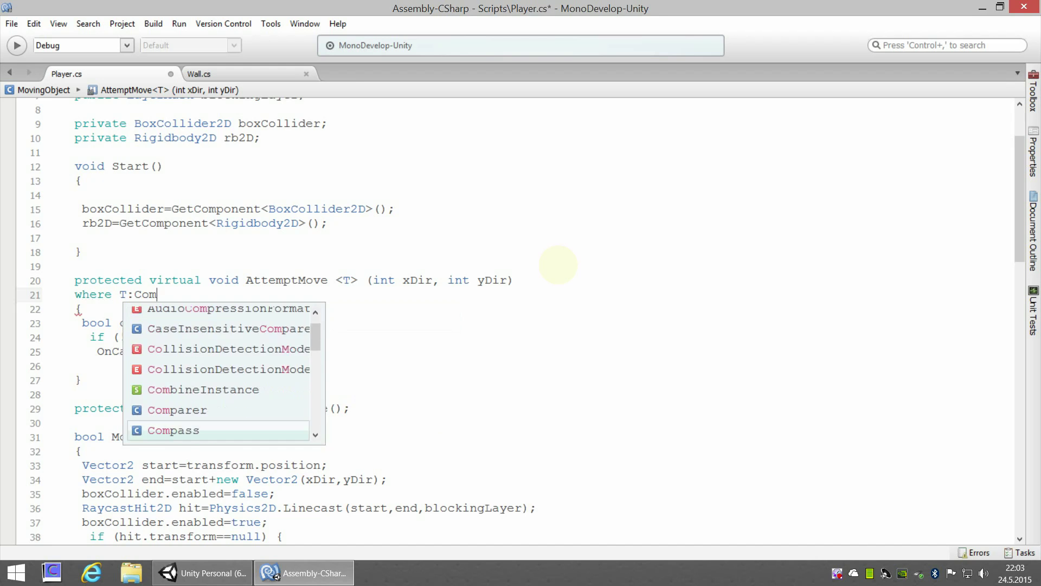
type("ponent")
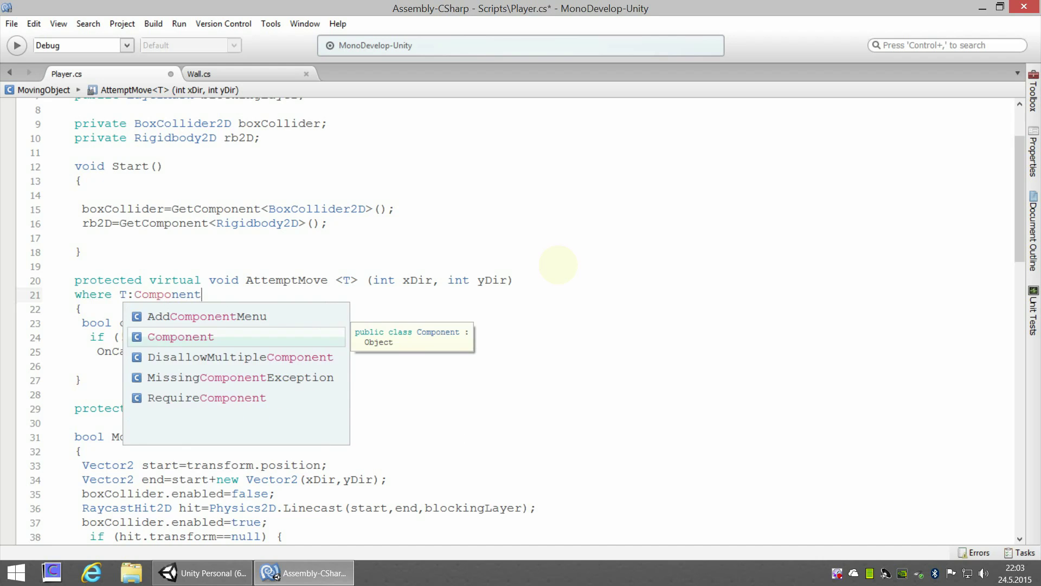
key("Escape")
key("Down")
key("Down")
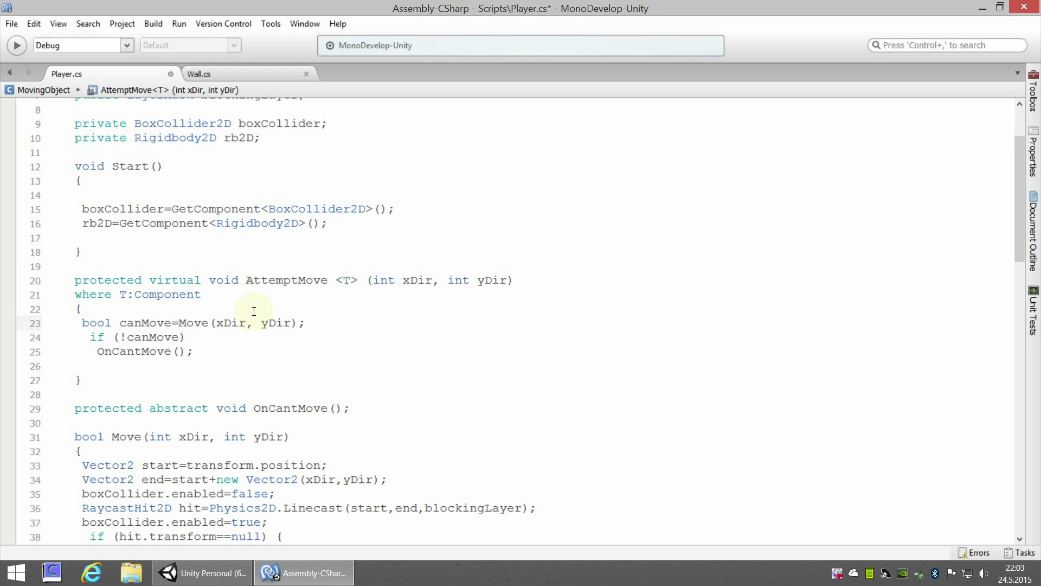
- Add <T> after AttemptMove in Player's protected override declaration
scroll(320, 328, "down", 2)
scroll(320, 385, "down", 3)
scroll(317, 389, "down", 2)
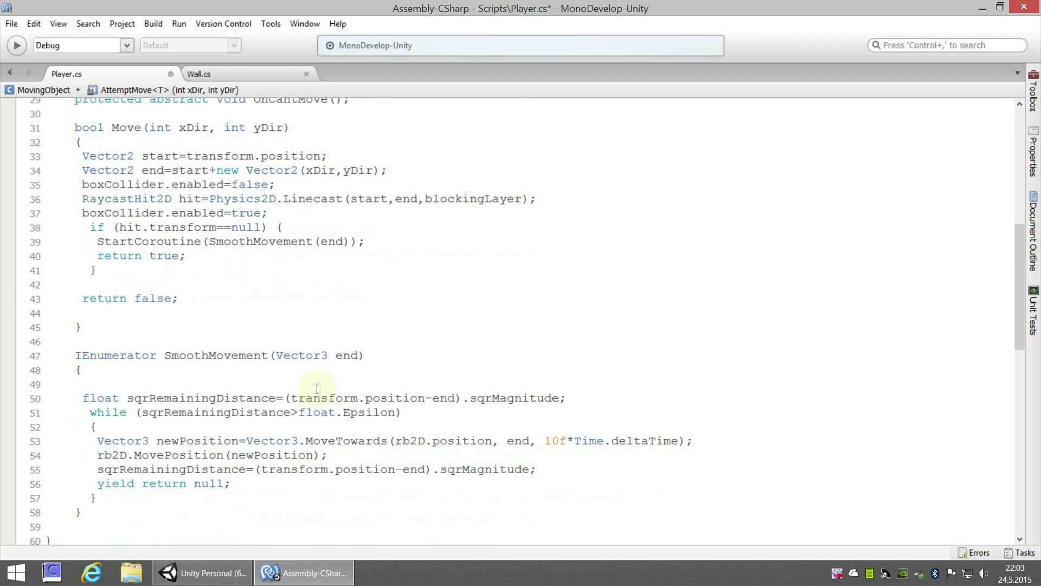
scroll(317, 389, "down", 5)
scroll(317, 388, "down", 4)
scroll(317, 388, "down", 2)
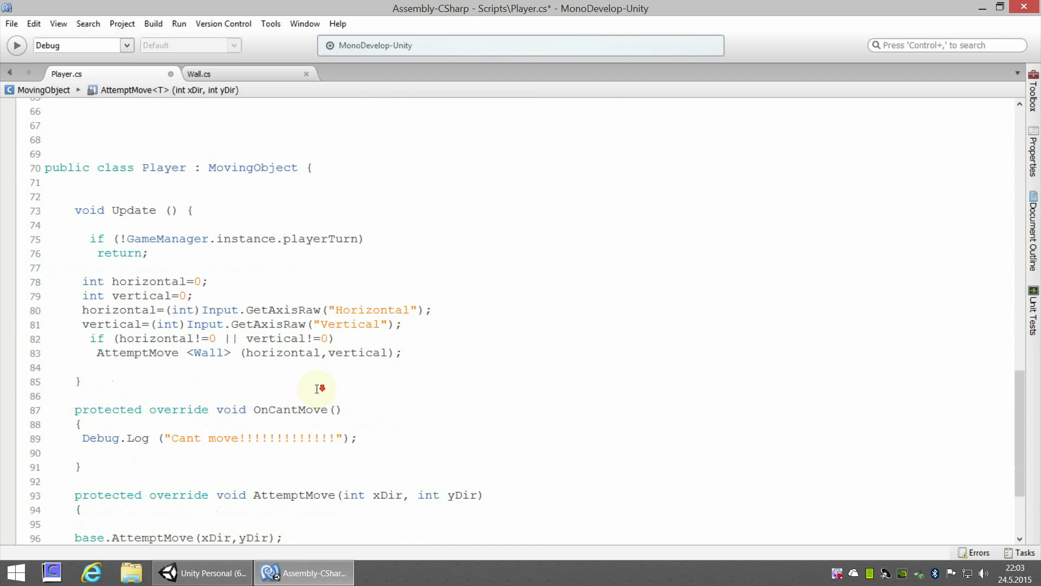
scroll(316, 389, "down", 3)
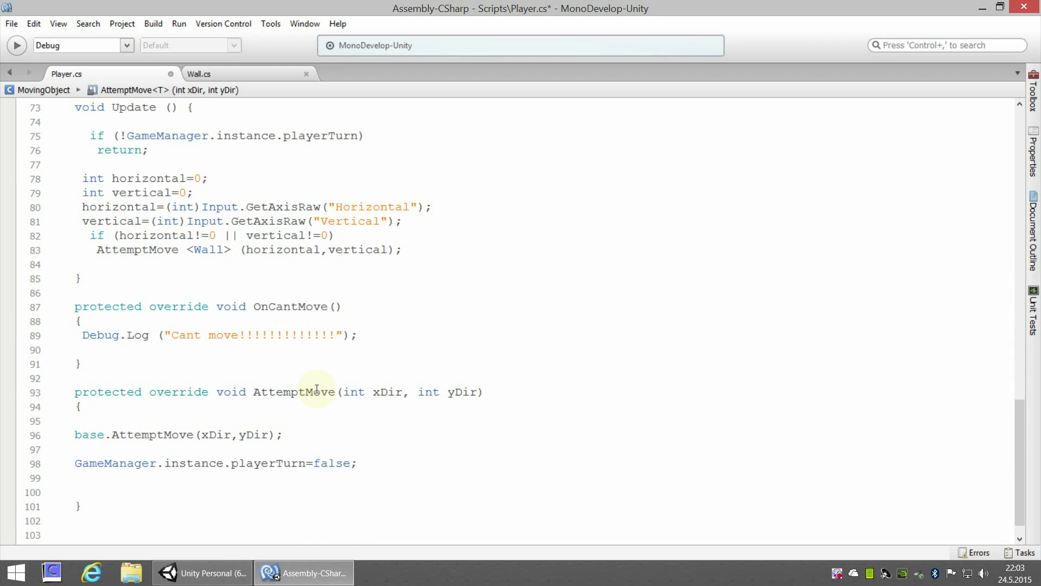
scroll(257, 319, "down", 1)
left_click_drag(151, 369, 198, 367)
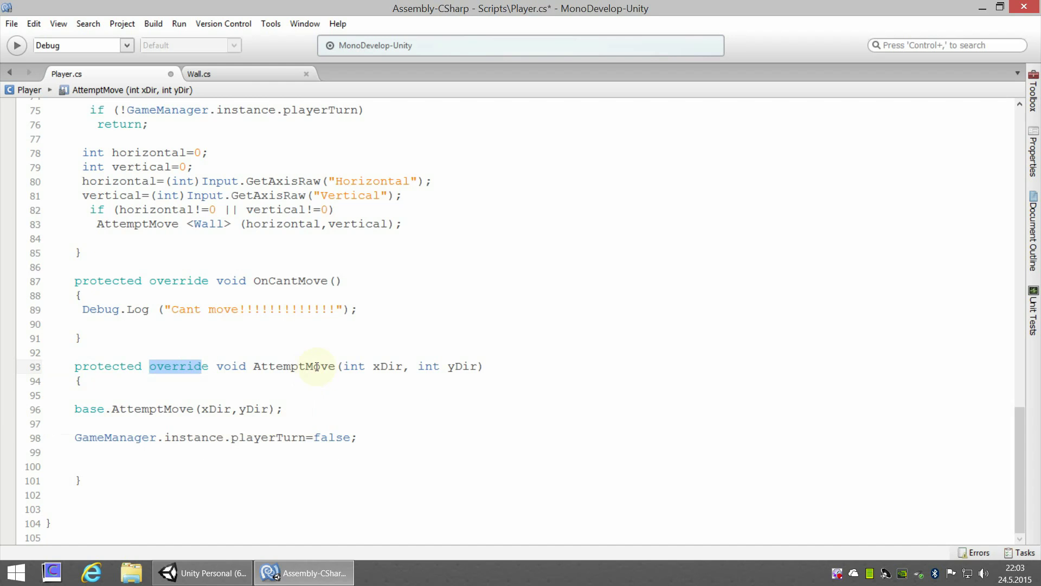
left_click(335, 366)
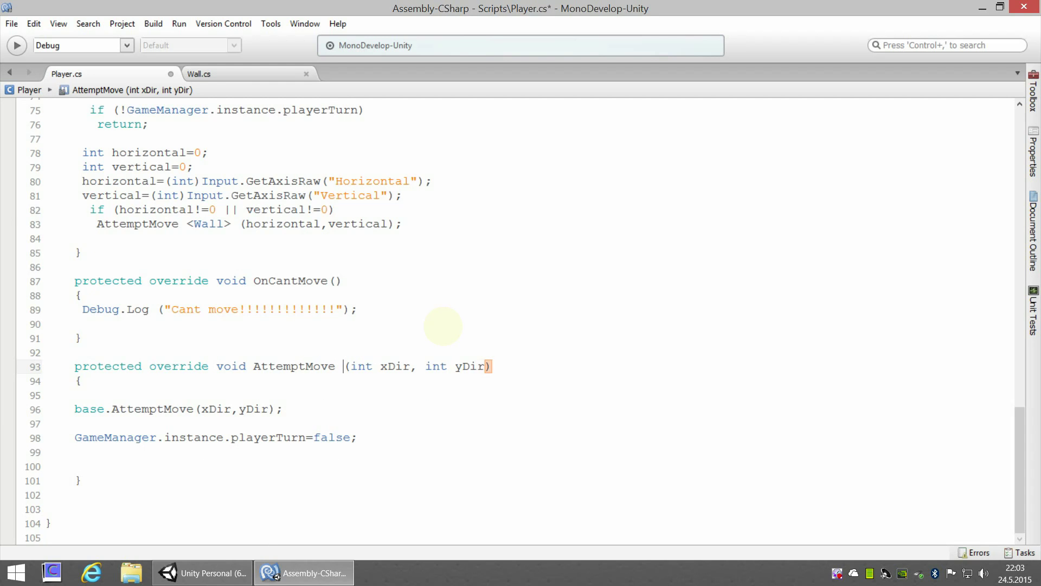
type("<T")
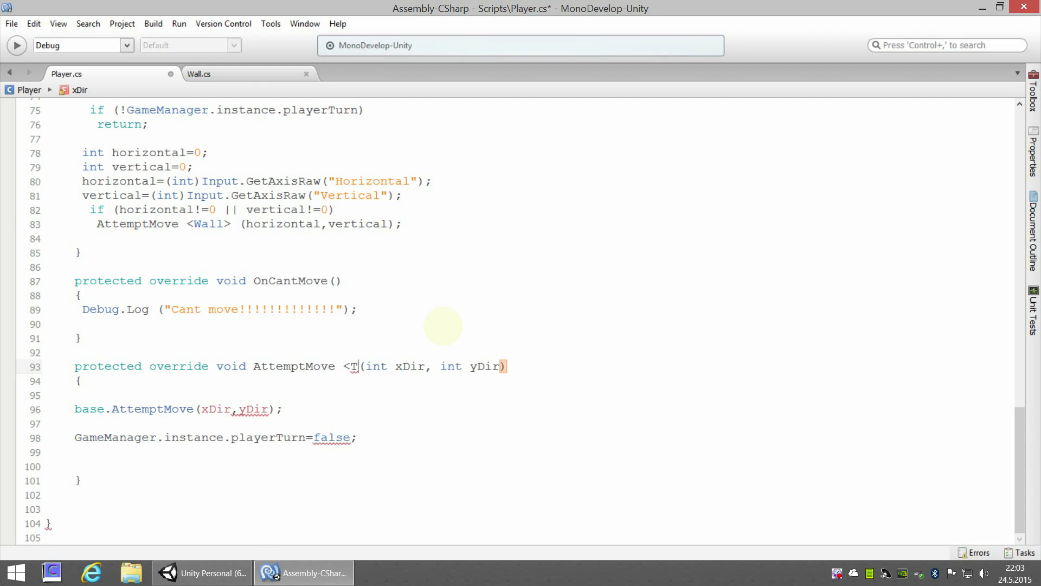
type(">")
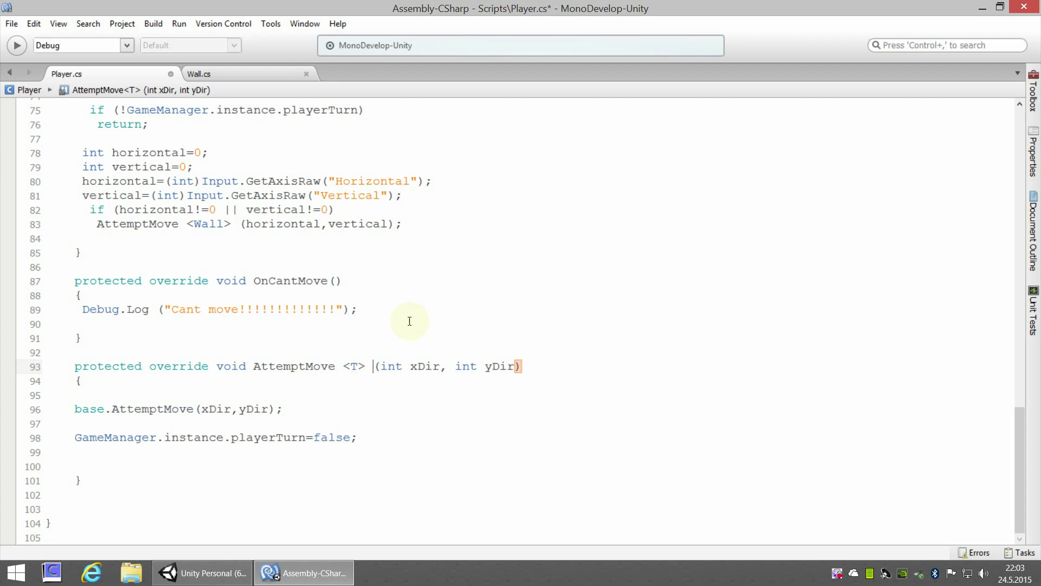
- Add <T> after AttemptMove in the base.AttemptMove call on line 96
left_click(192, 410)
left_click_drag(75, 411, 90, 409)
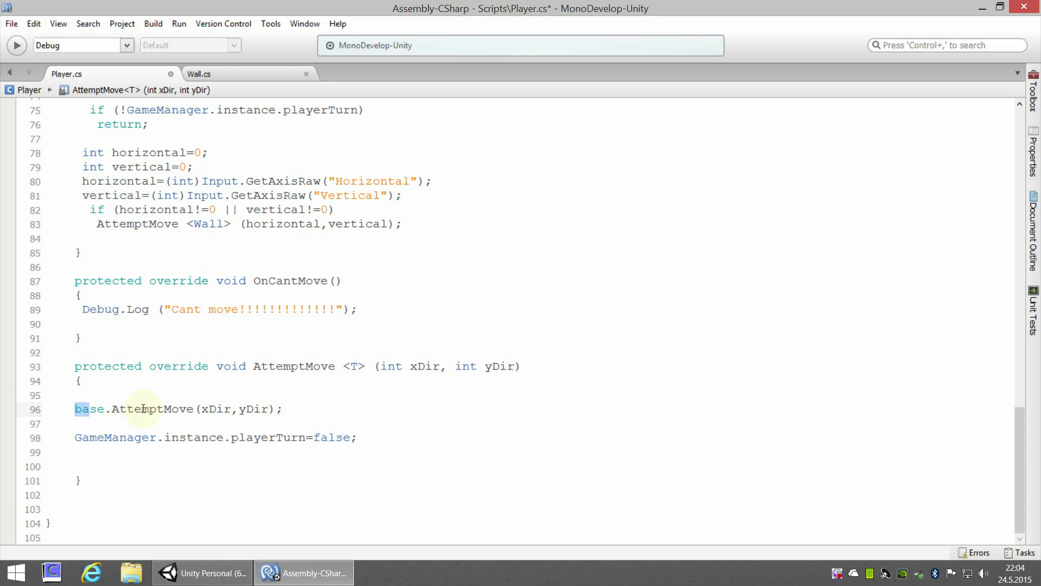
left_click(193, 411)
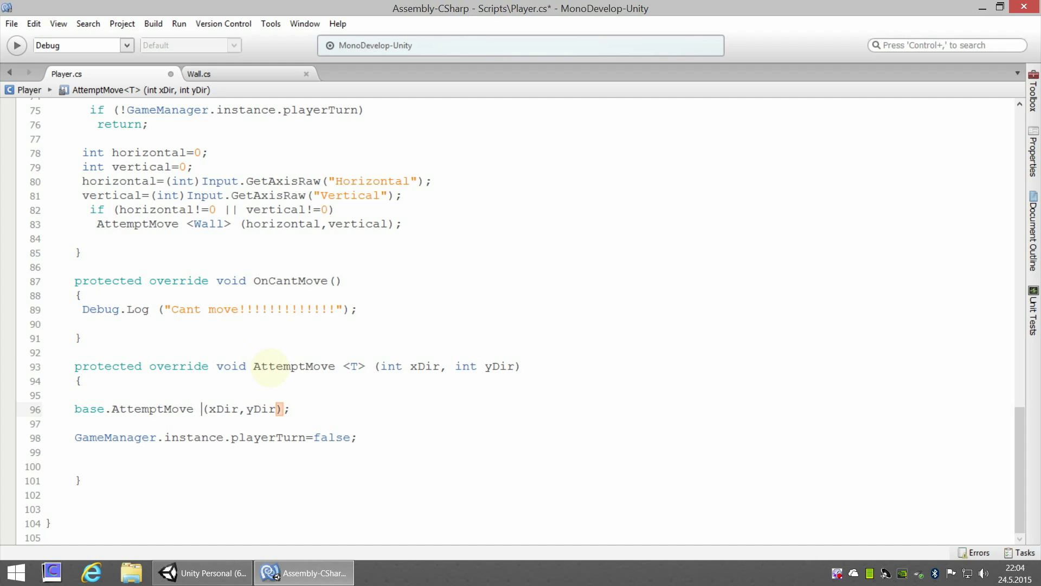
type("<T")
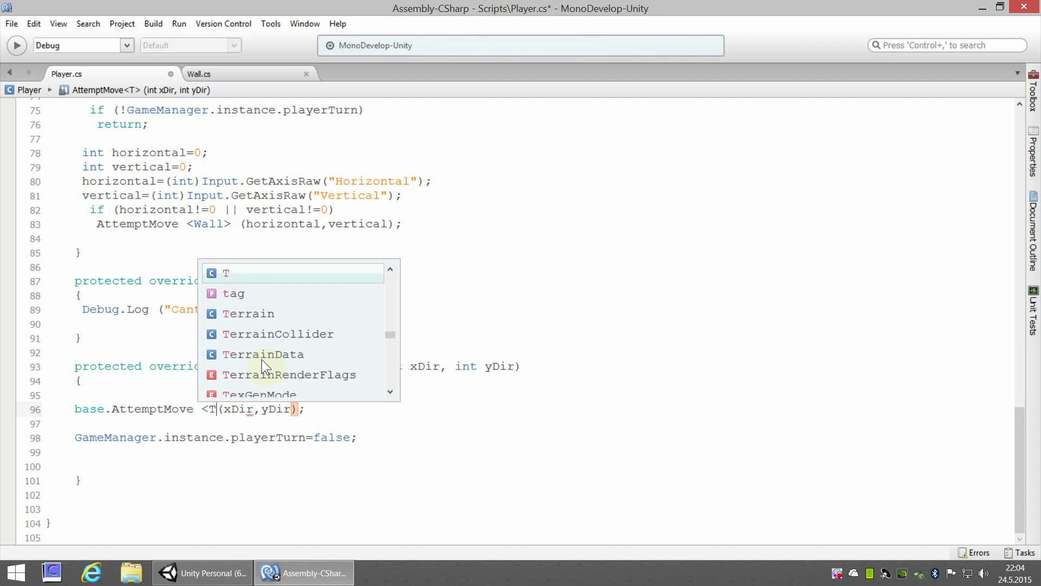
type(">")
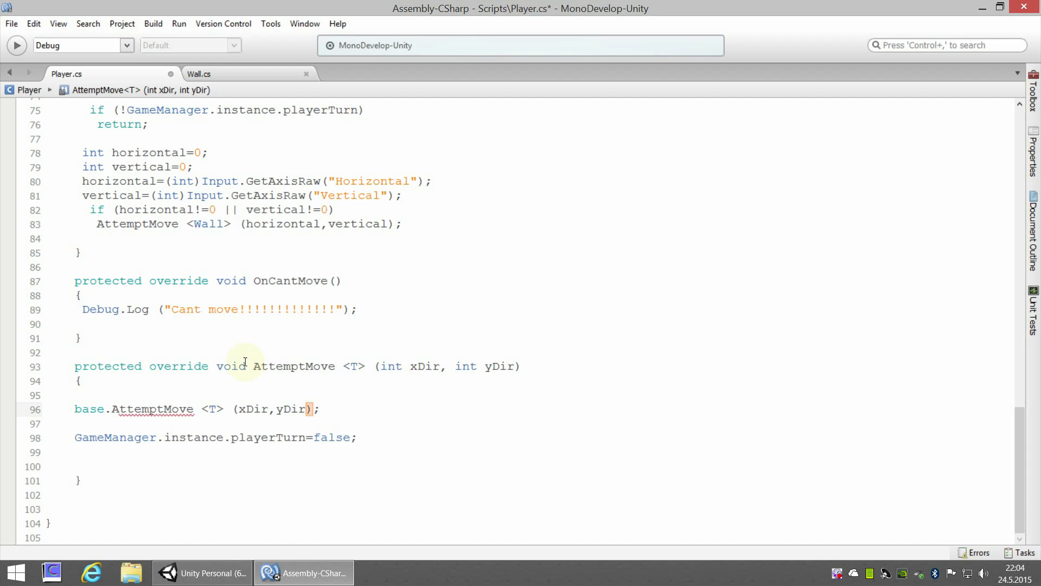
scroll(231, 336, "up", 1)
scroll(202, 326, "up", 2)
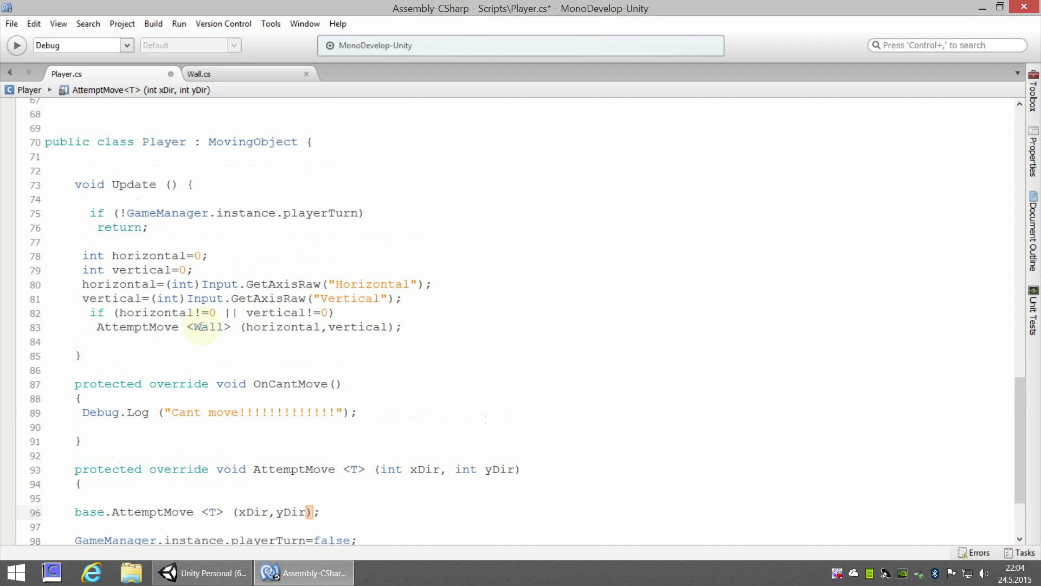
left_click_drag(95, 328, 179, 328)
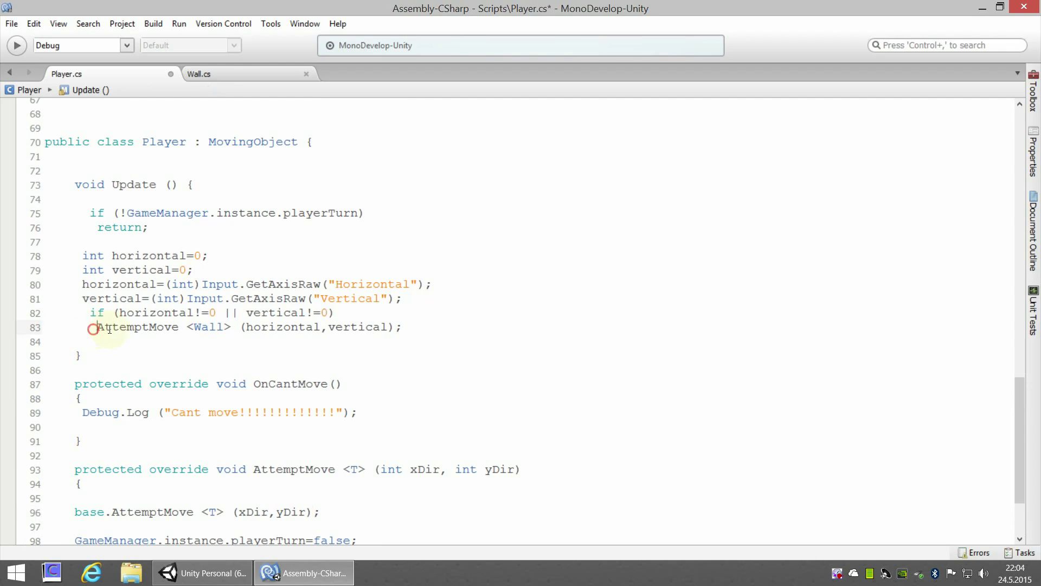
left_click(156, 351)
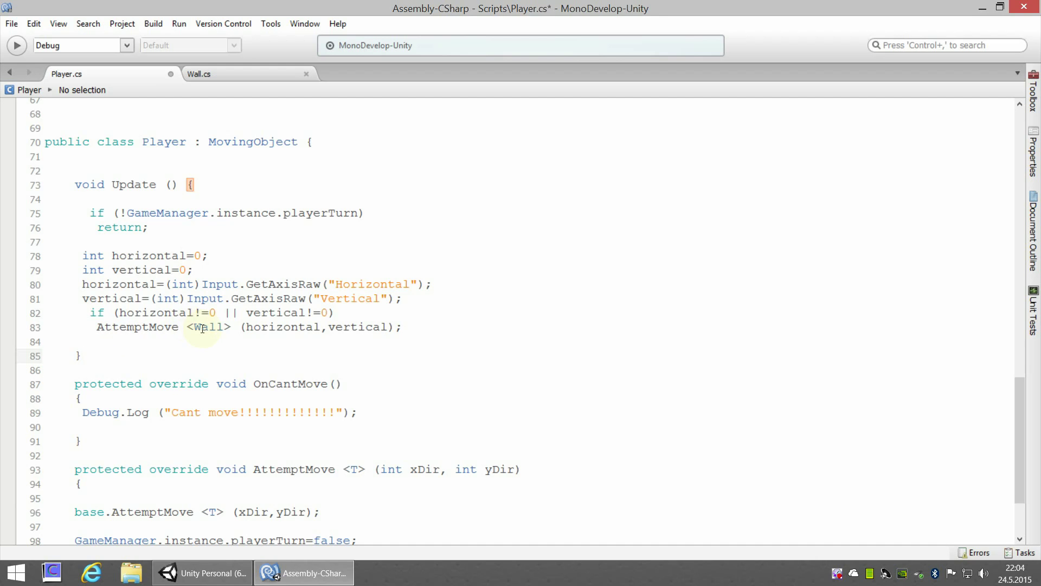
left_click(147, 340)
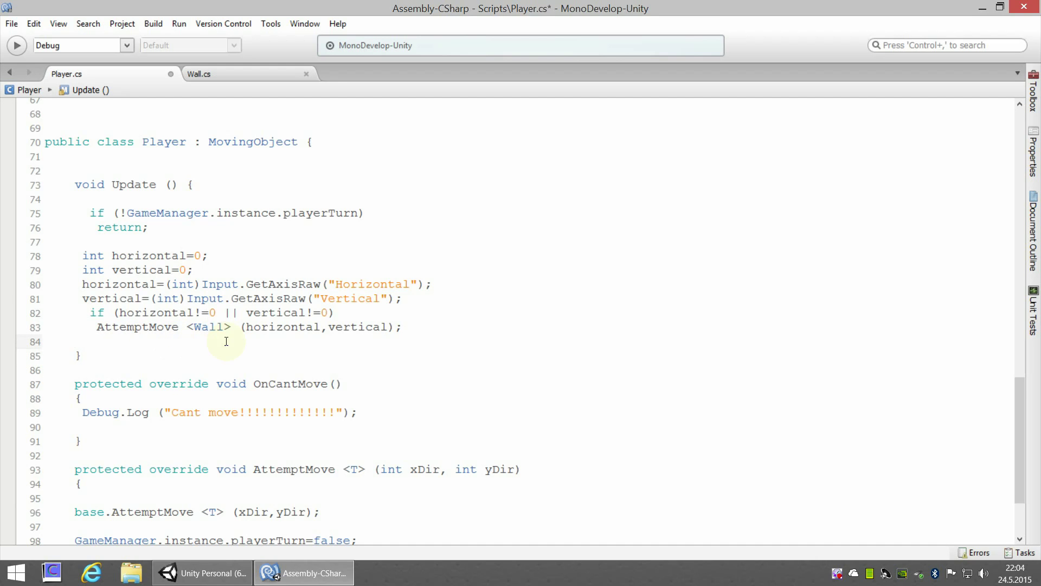
scroll(276, 331, "down", 1)
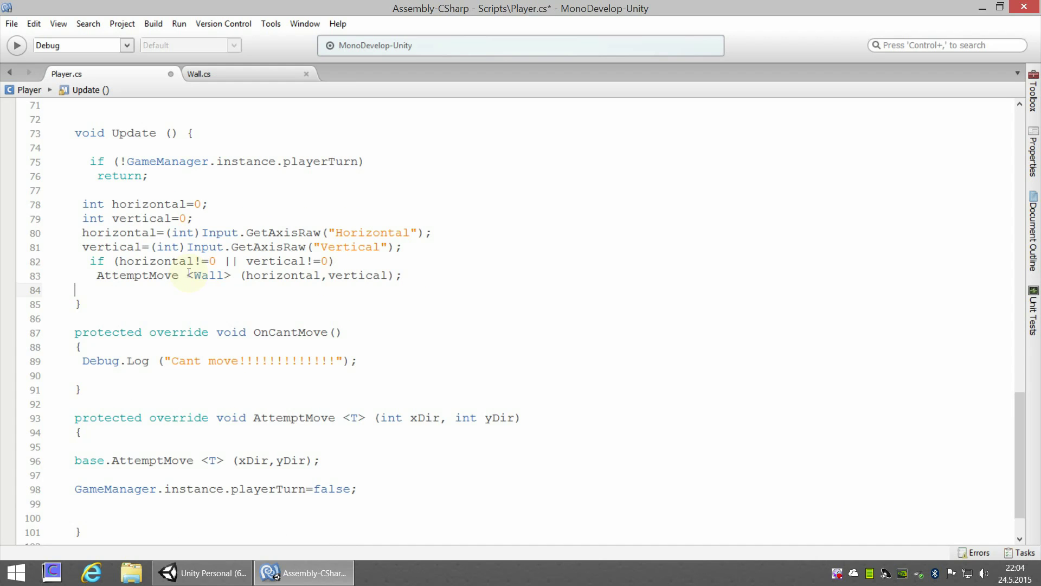
left_click_drag(194, 275, 224, 275)
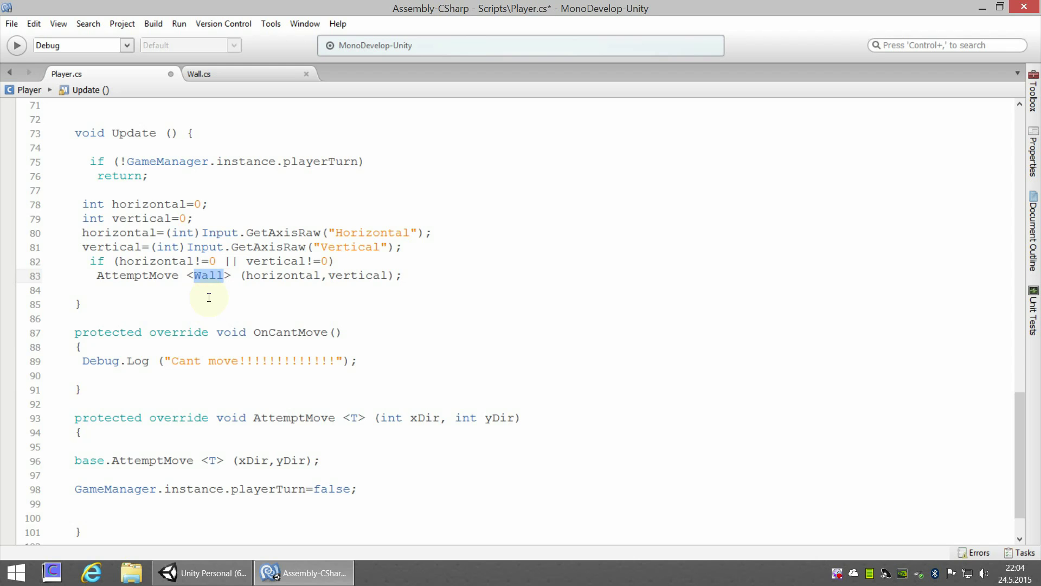
scroll(262, 373, "up", 4)
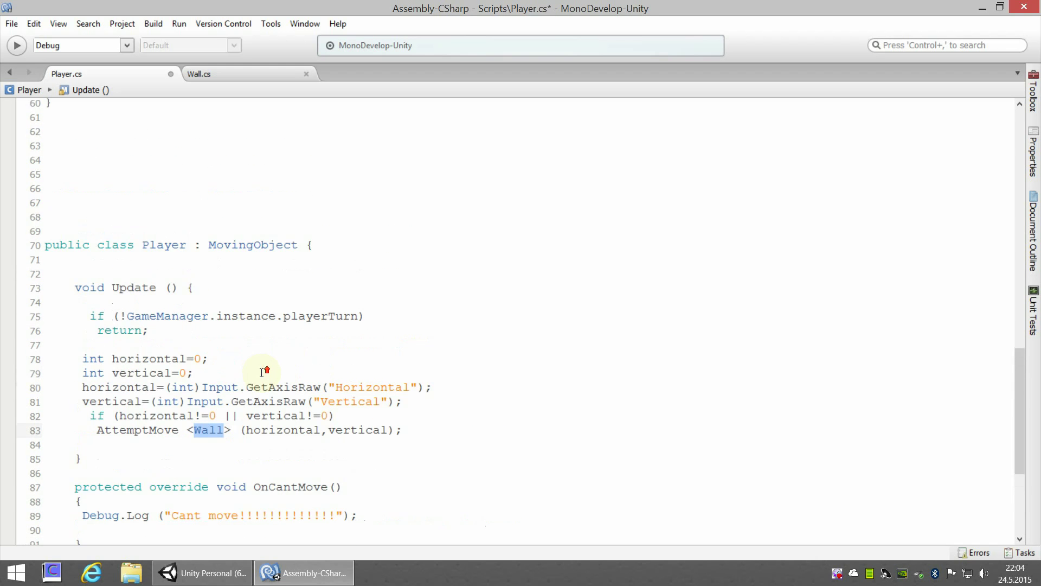
scroll(204, 298, "down", 3)
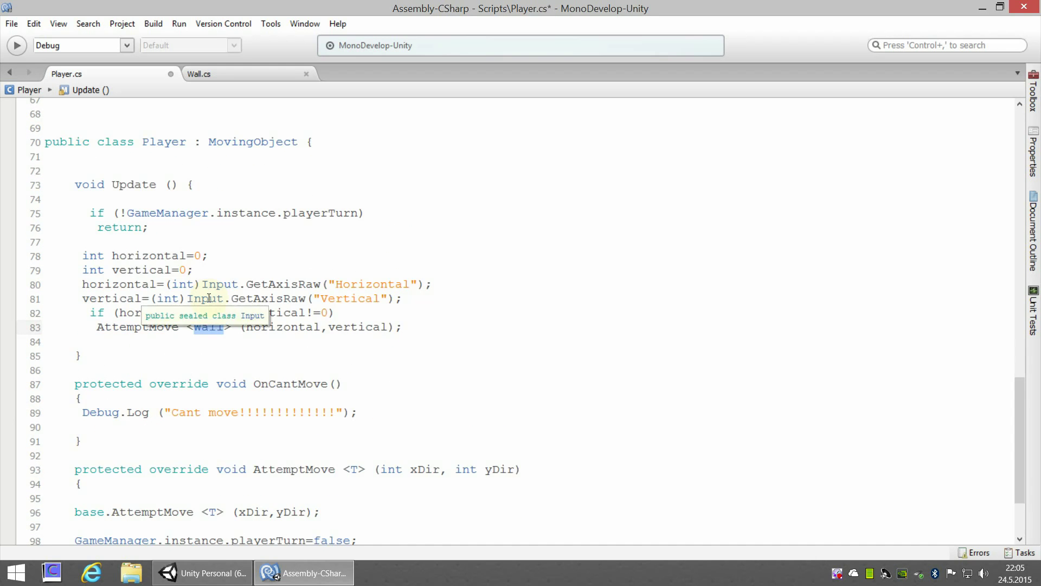
scroll(349, 367, "up", 2)
scroll(349, 373, "up", 6)
scroll(348, 373, "up", 6)
scroll(348, 372, "up", 2)
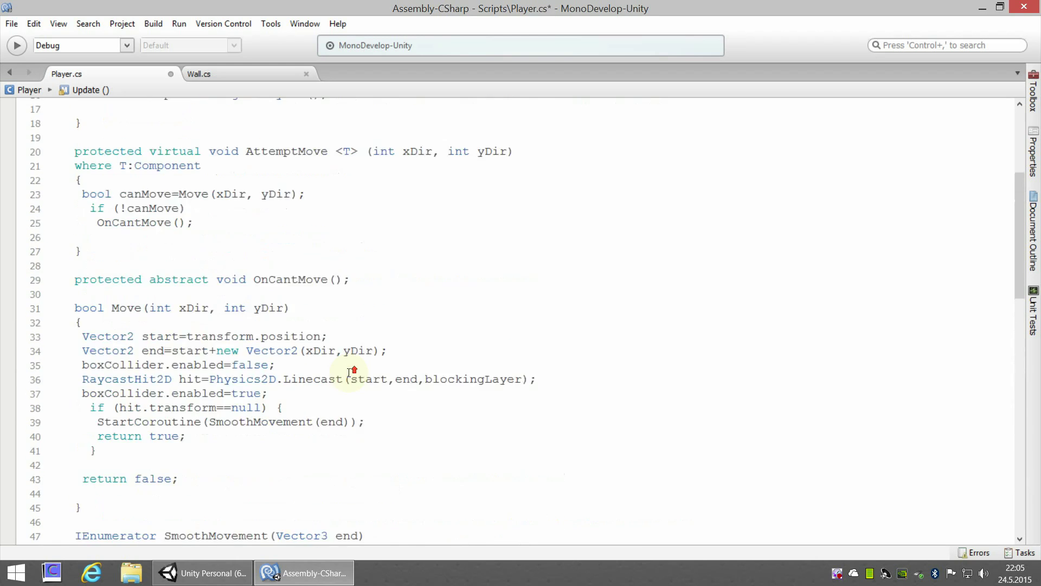
scroll(348, 373, "up", 2)
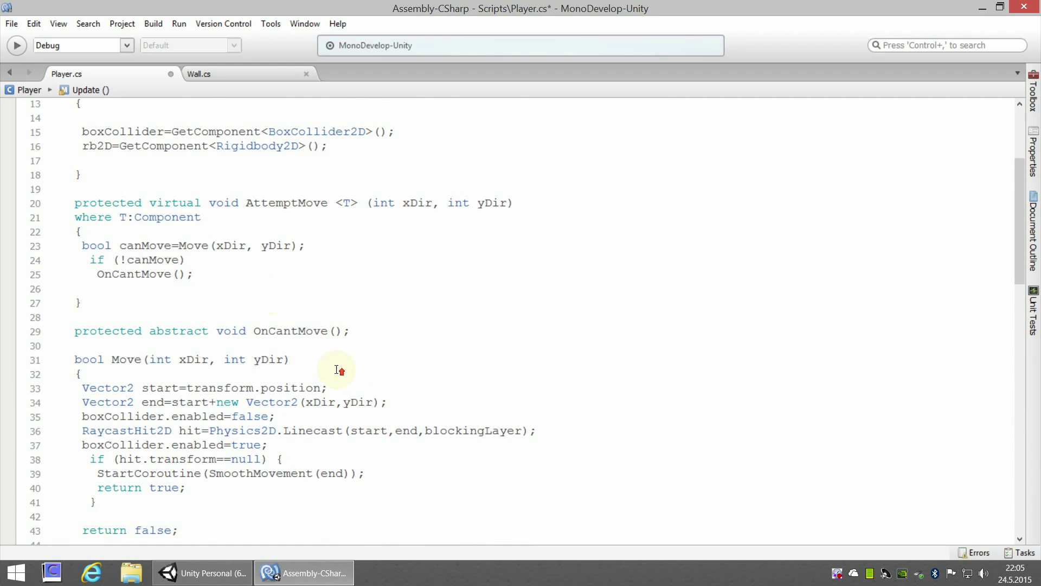
scroll(349, 373, "up", 1)
left_click_drag(247, 255, 328, 256)
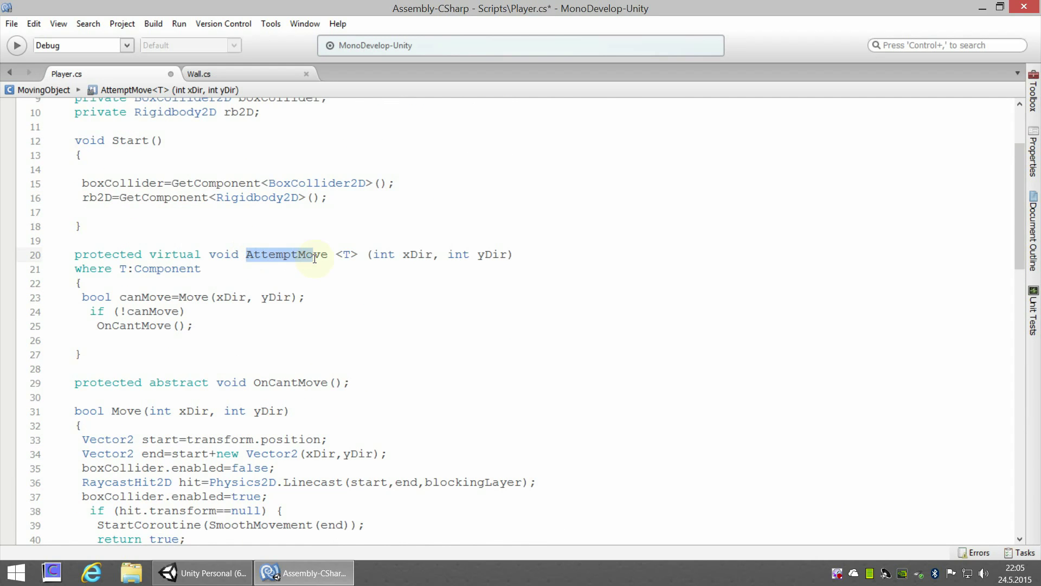
scroll(304, 283, "up", 1)
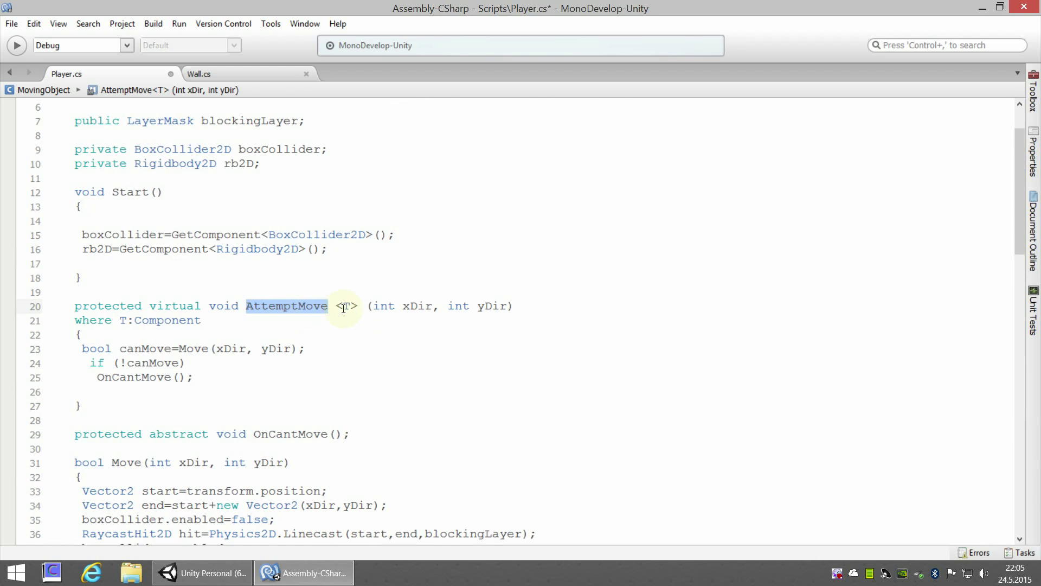
left_click_drag(335, 305, 356, 305)
left_click(248, 323)
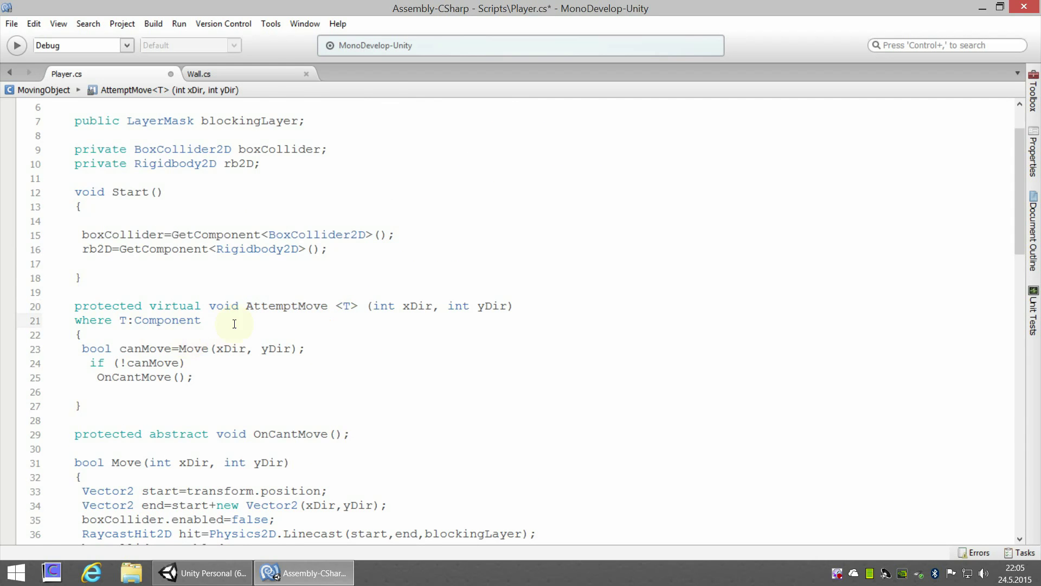
scroll(249, 321, "down", 1)
scroll(203, 313, "down", 1)
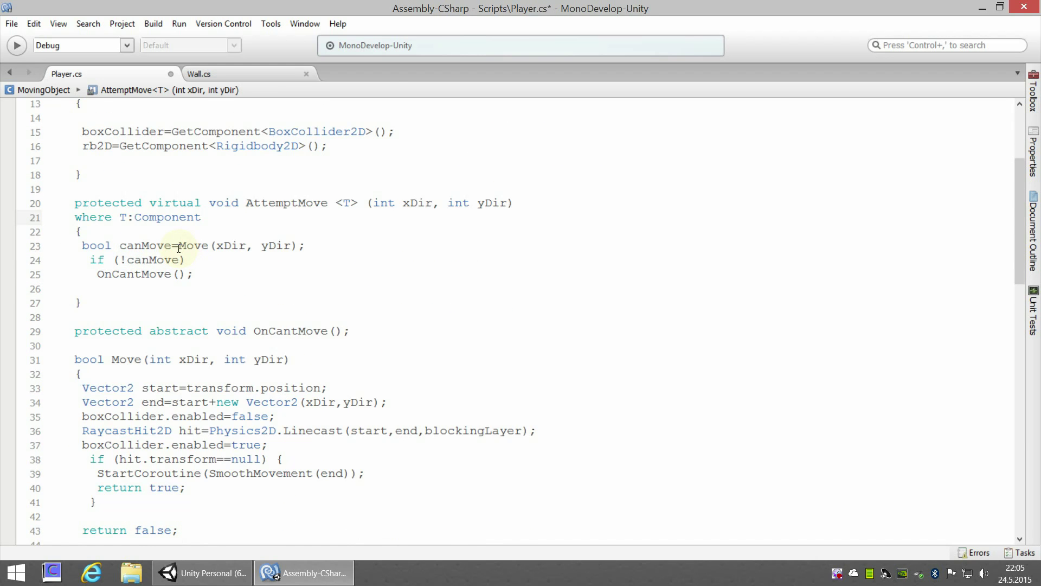
left_click_drag(179, 246, 210, 246)
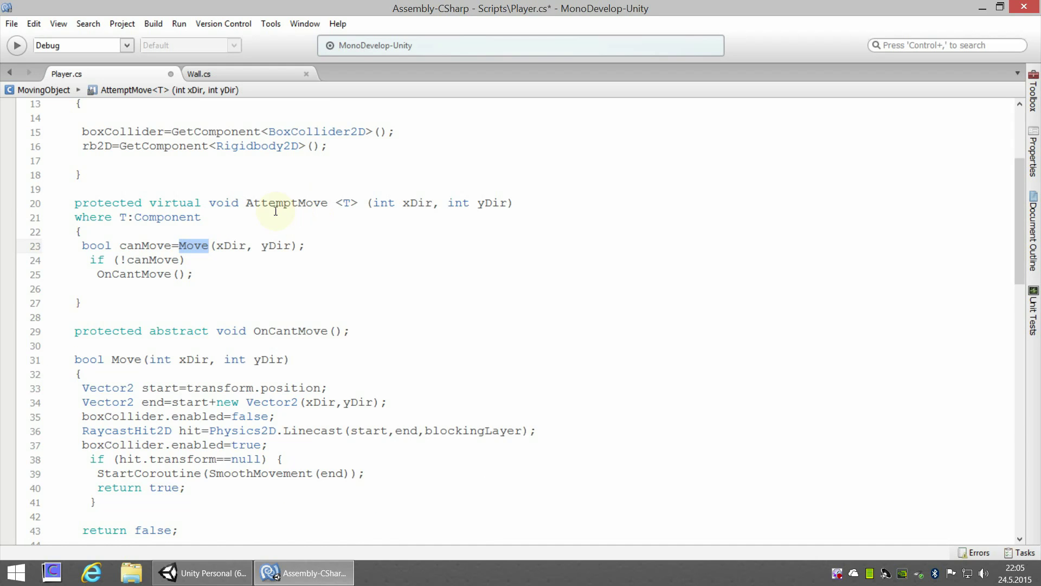
mouse_move(275, 205)
left_click_drag(180, 246, 204, 250)
left_click_drag(120, 246, 173, 248)
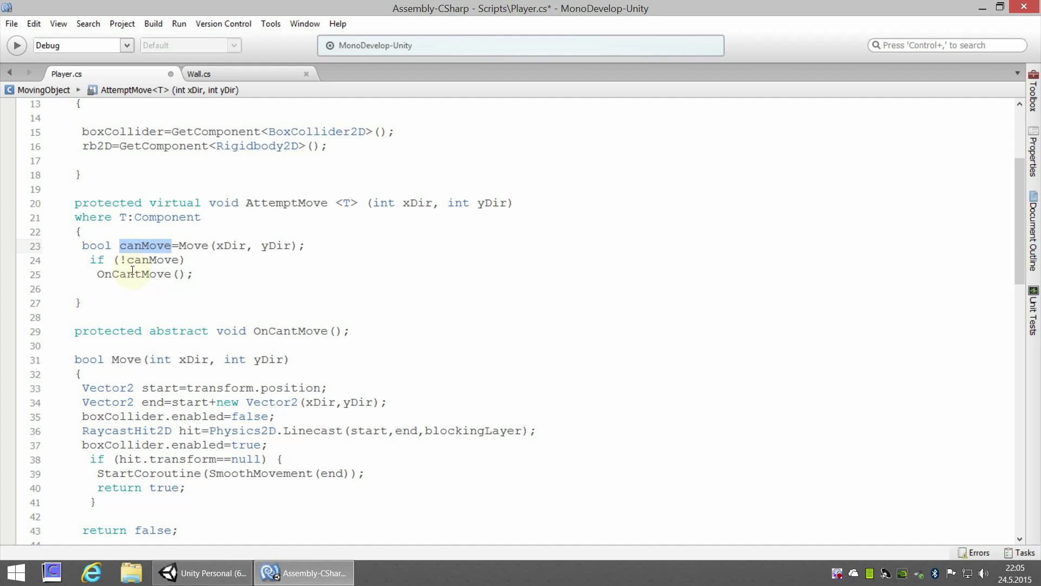
left_click_drag(128, 260, 178, 260)
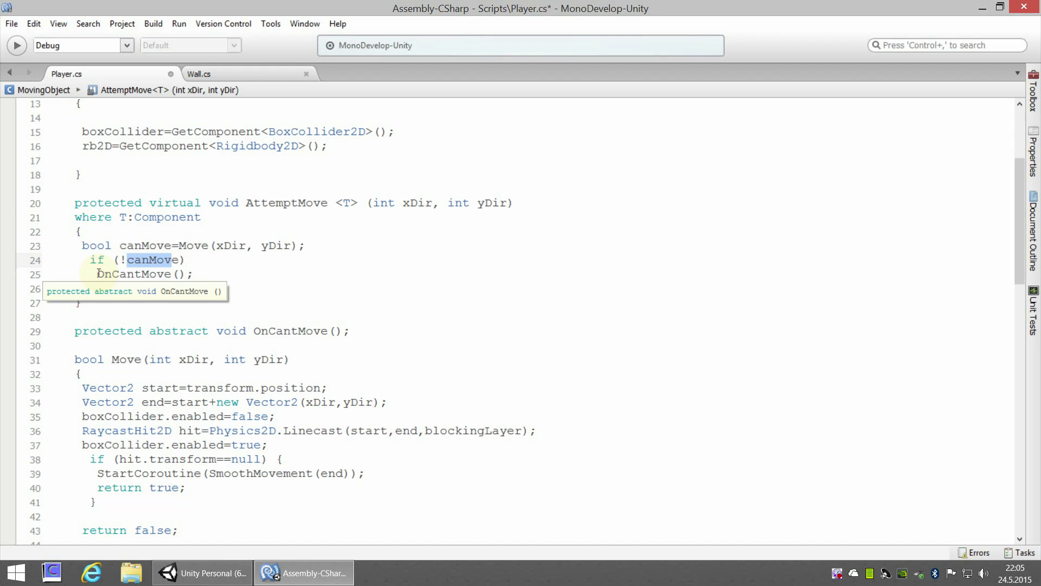
left_click_drag(97, 275, 167, 277)
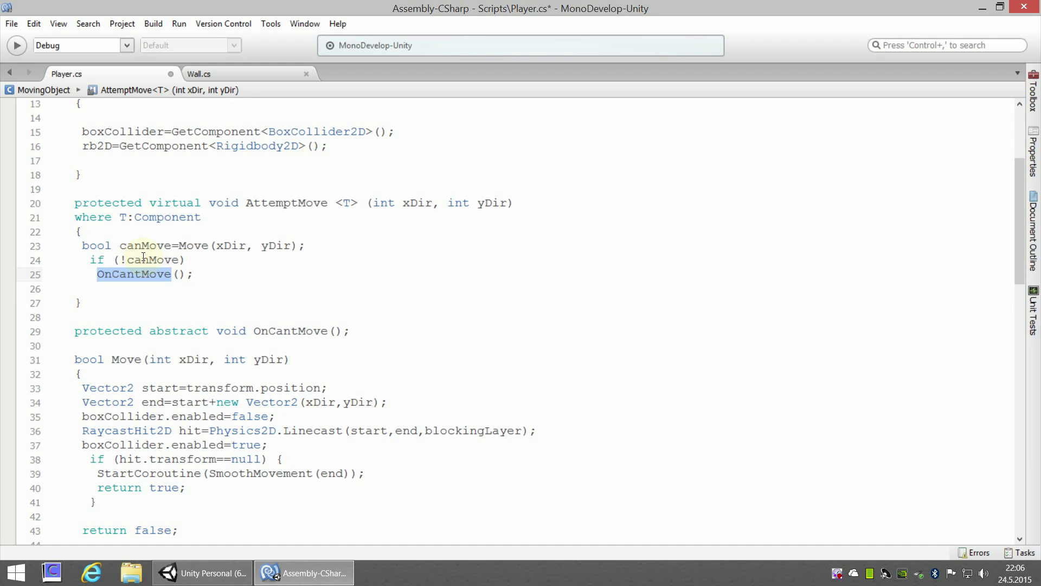
- Declare 'RaycastHit2D hit;' on a new line at the top of AttemptMove
left_click(116, 233)
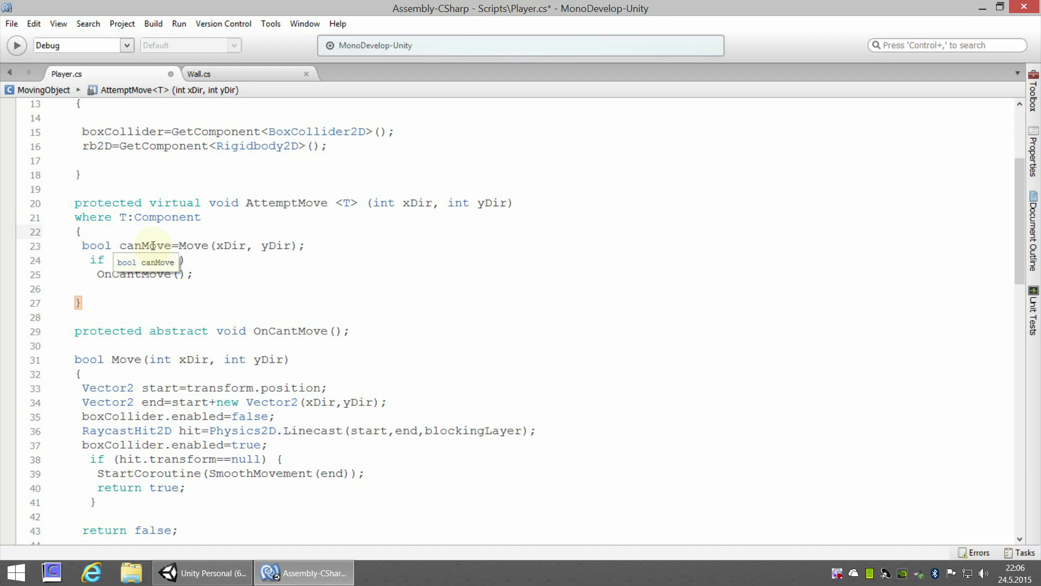
key("Return")
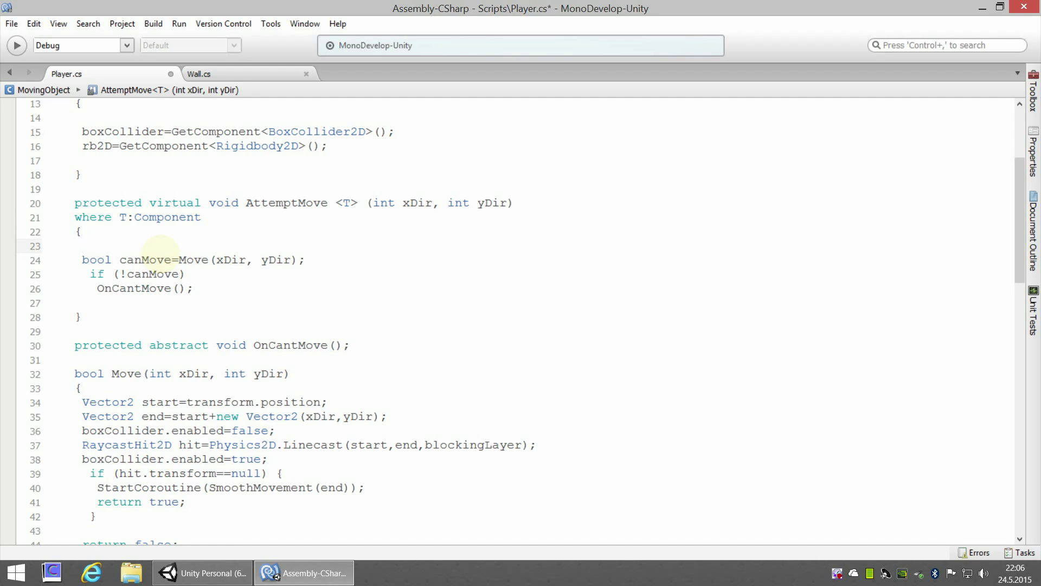
type("Ray")
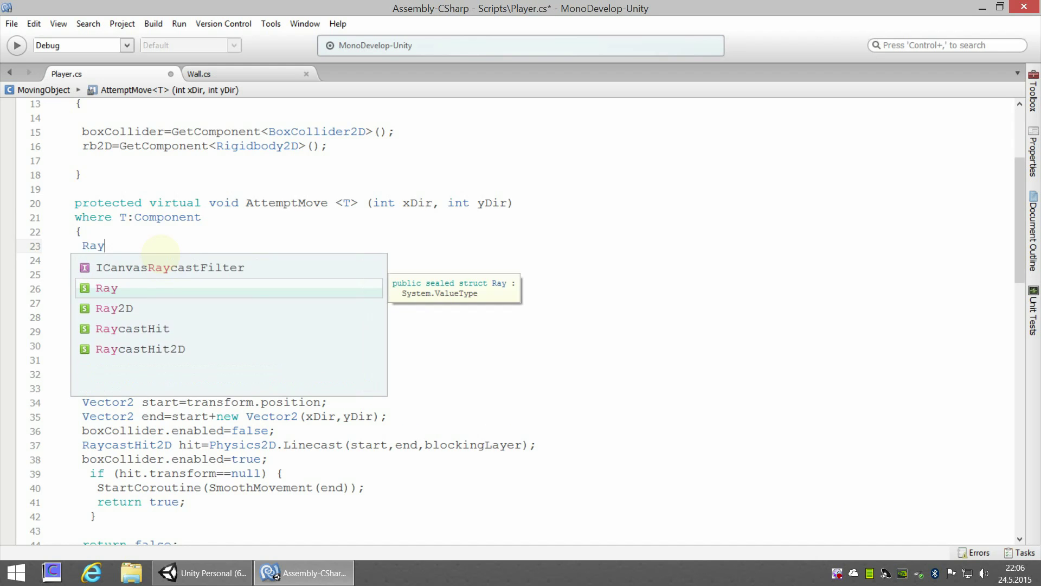
key("Down")
key("Down")
key("Down")
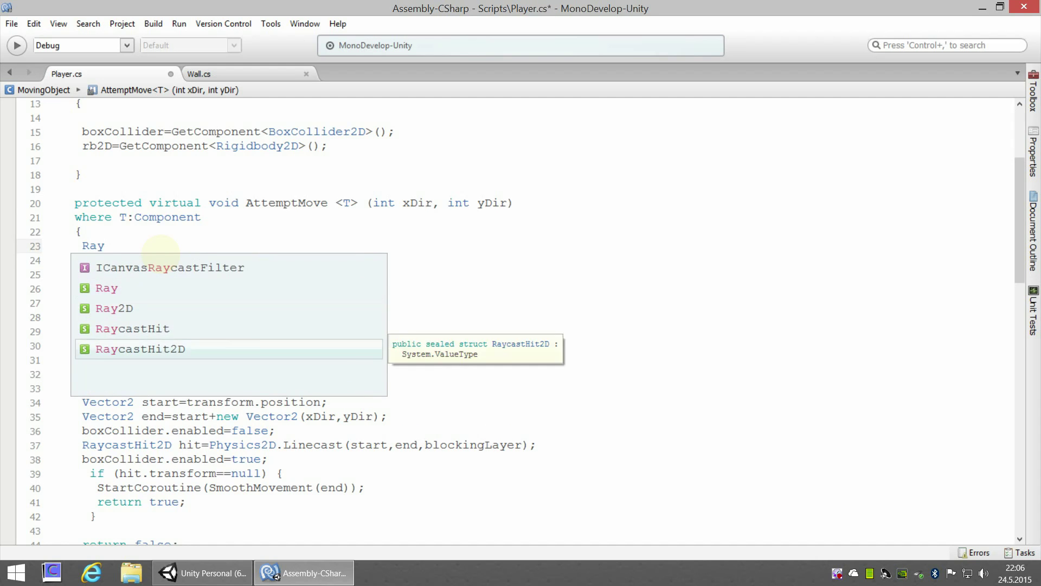
key("Return")
type("h")
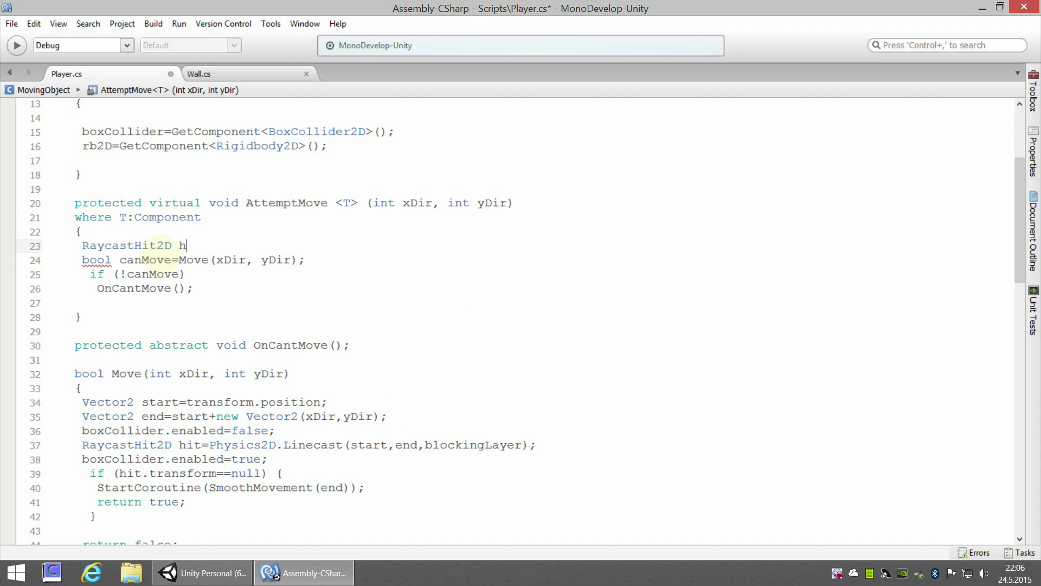
type("it;")
- Change the Move call to Move(xDir, yDir, out hit)
left_click(294, 260)
type(", ")
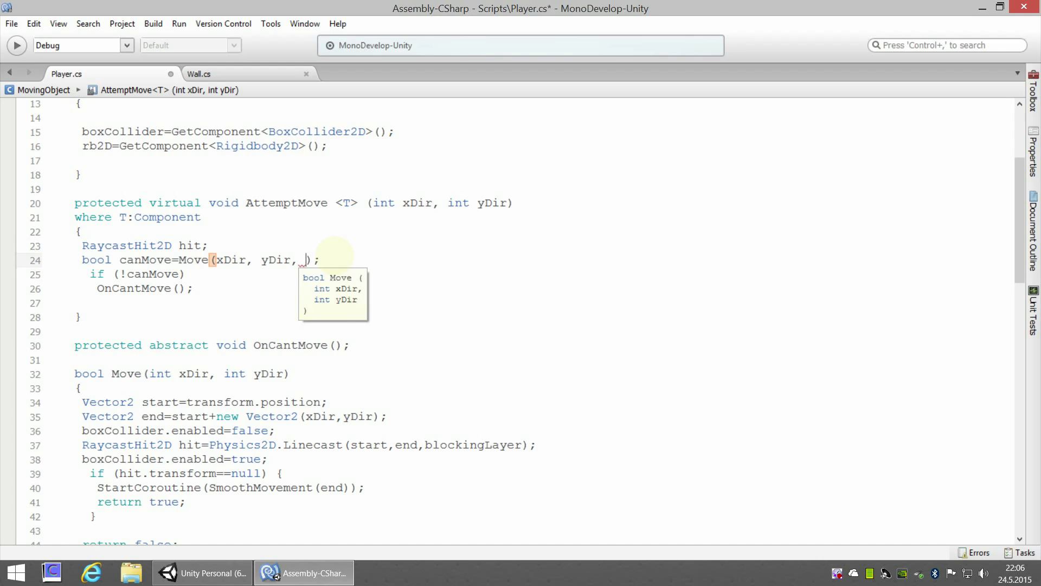
type("out ")
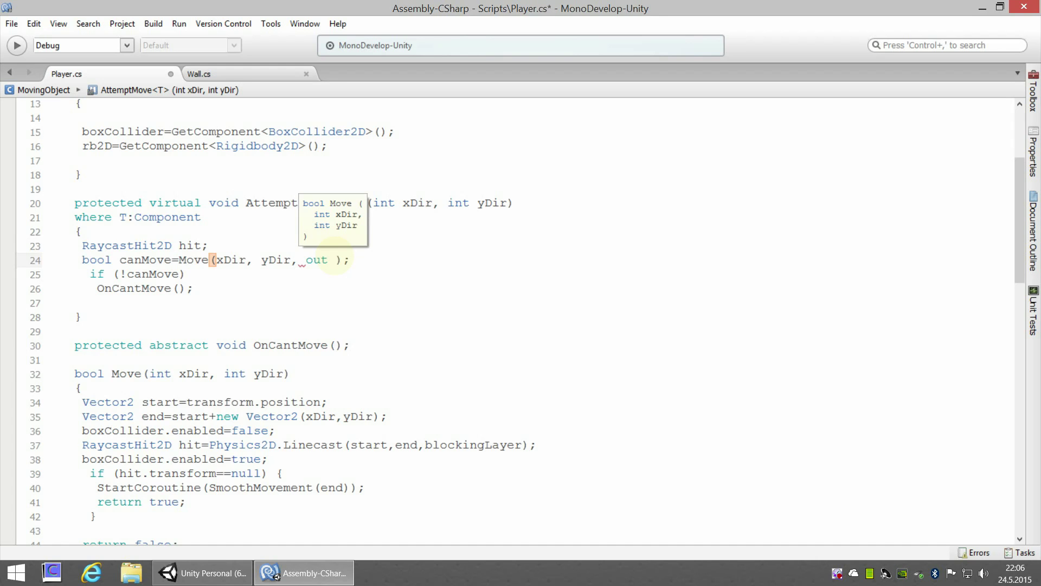
type("hit")
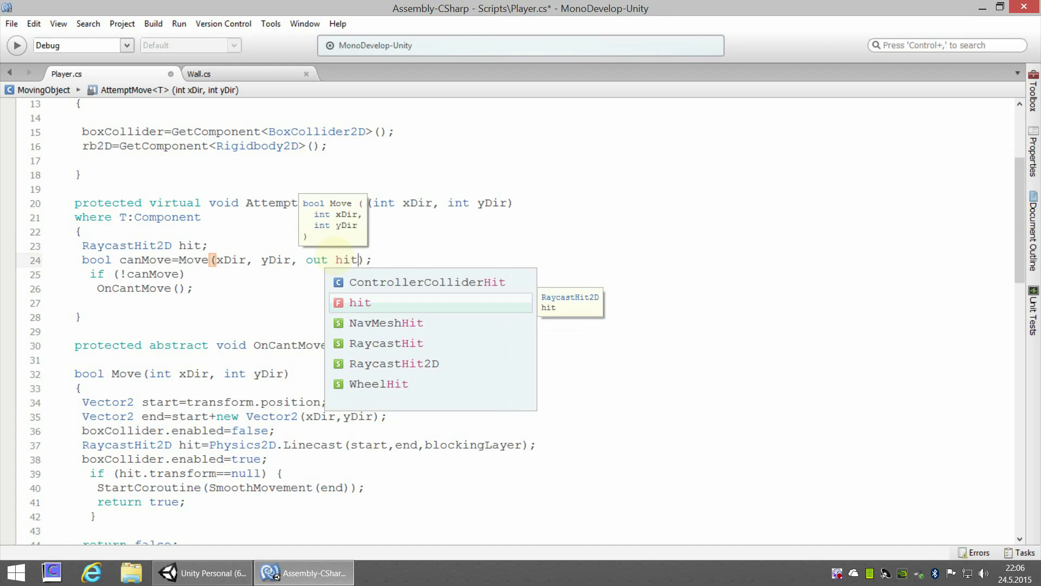
key("Escape")
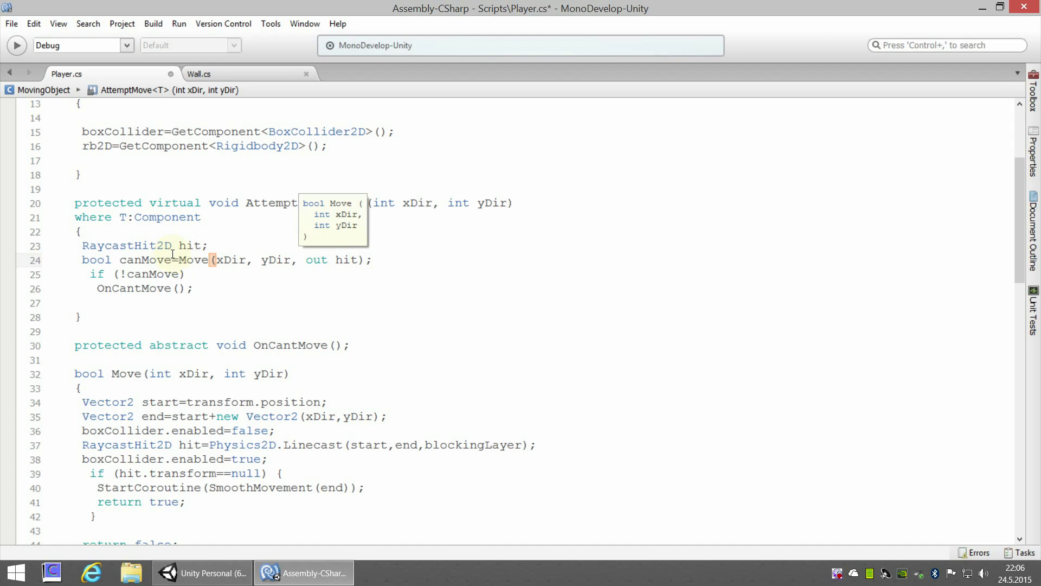
double_click(349, 260)
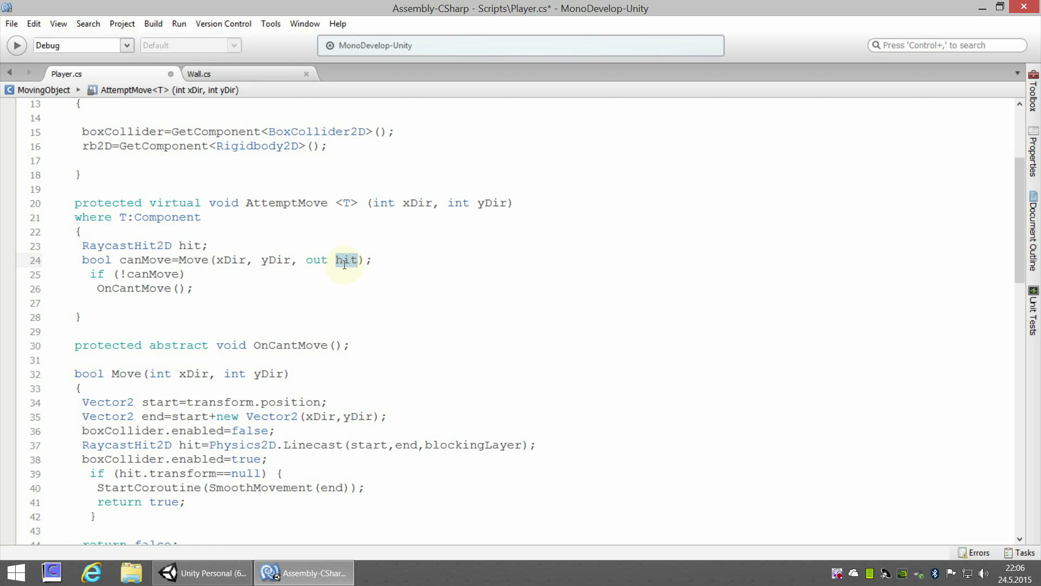
double_click(309, 259)
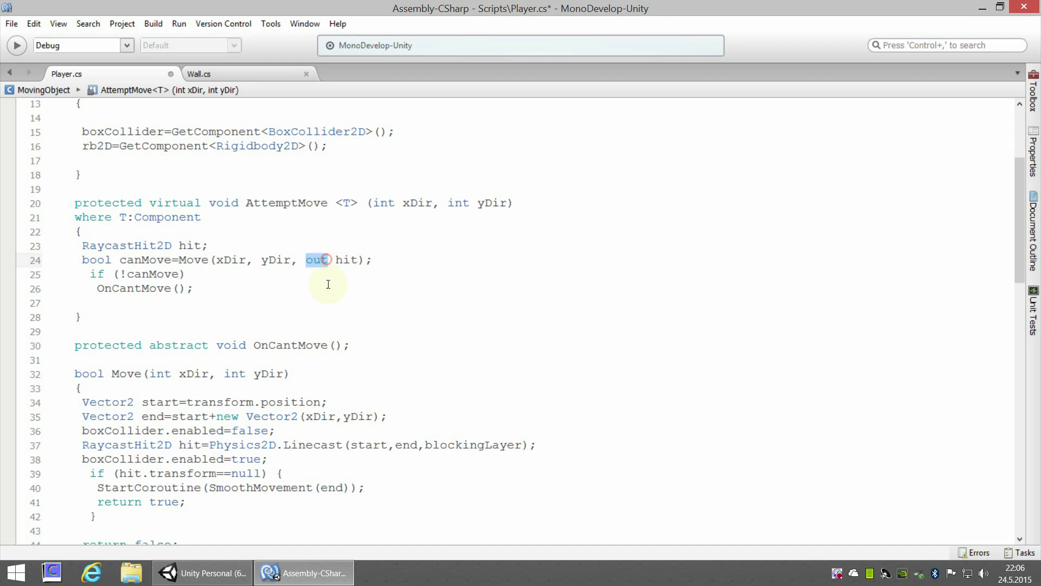
left_click(293, 272)
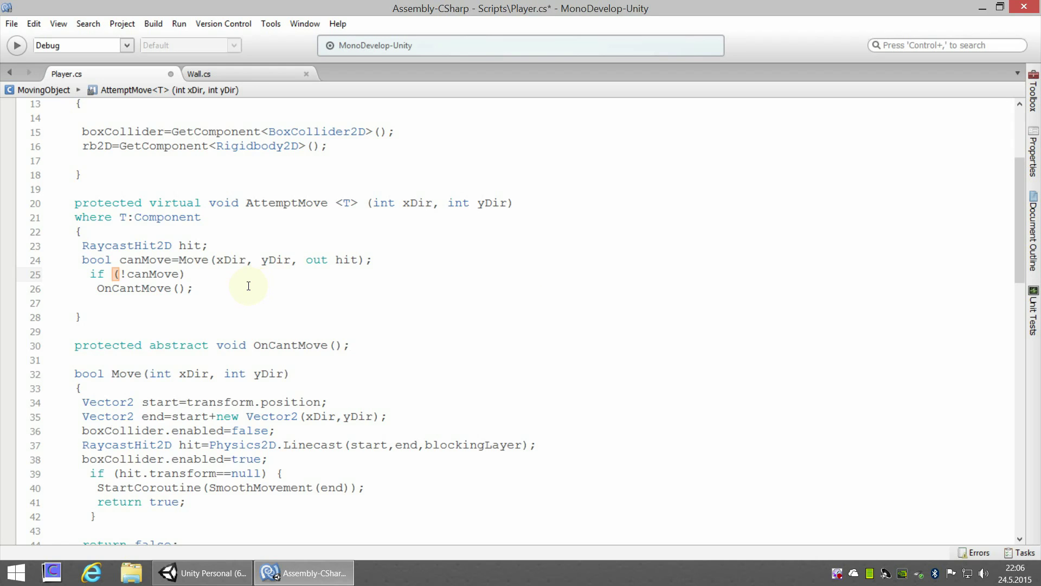
scroll(248, 286, "down", 2)
left_click(284, 322)
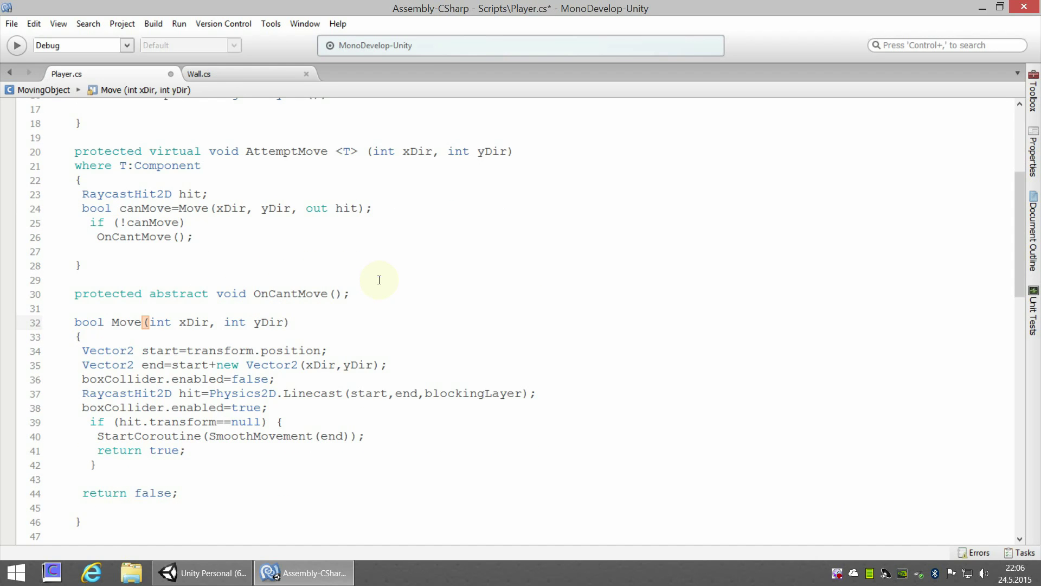
- Append 'out RaycastHit2D hit' to Move's parameter list
type(",")
type(" out ")
type("Ray")
key("Down")
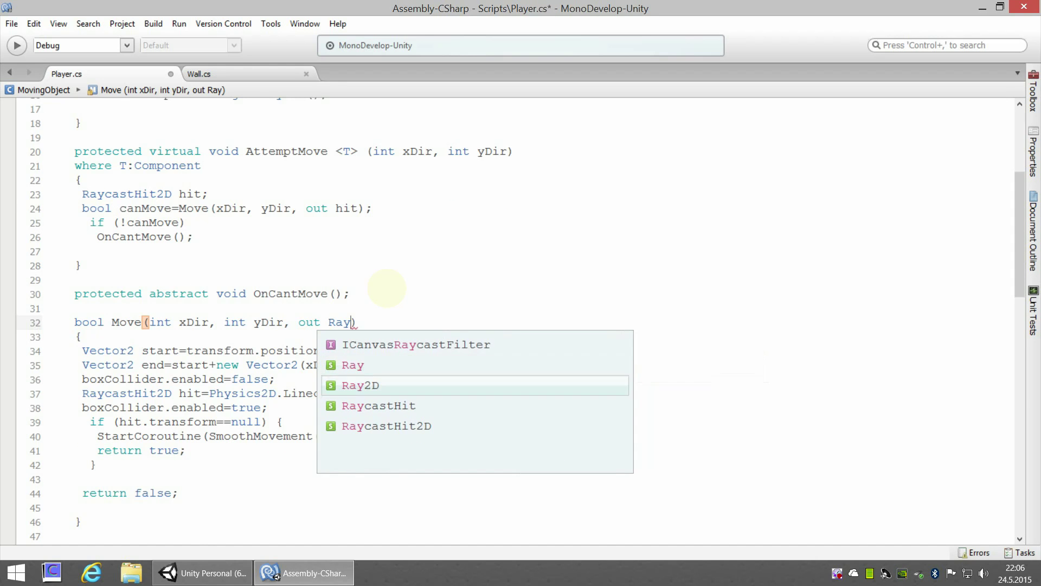
key("Down")
key("Down")
key("Return")
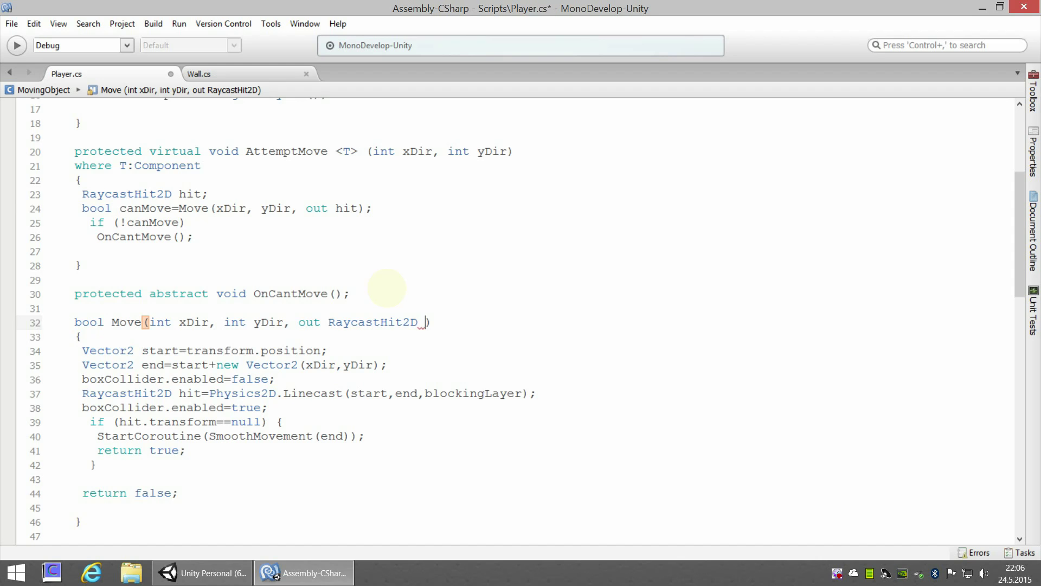
type("hit")
left_click(350, 322)
left_click(179, 394)
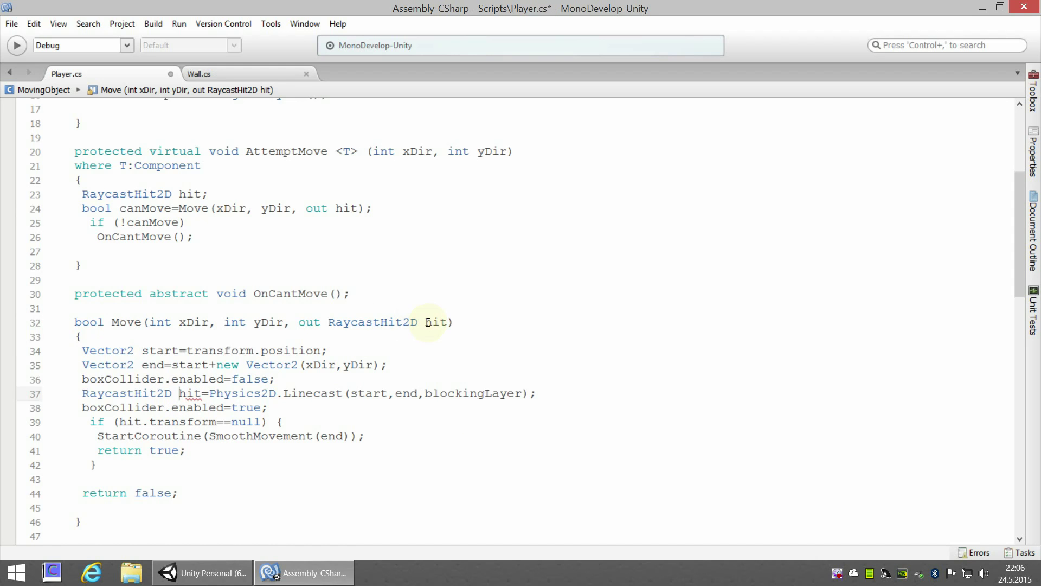
left_click_drag(432, 322, 448, 322)
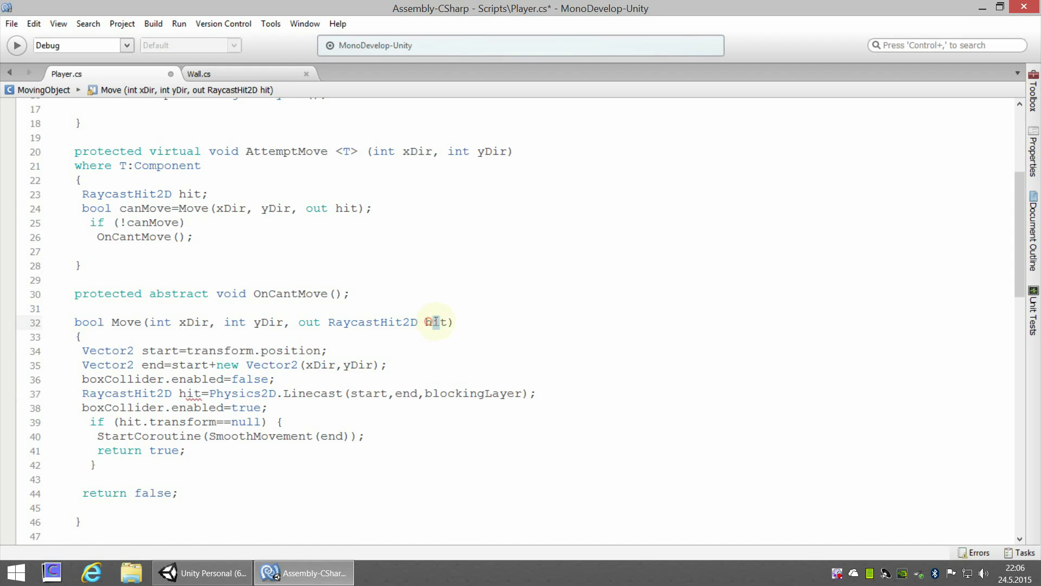
- Delete the local 'RaycastHit2D ' type on line 37 so Linecast assigns the out hit
left_click(85, 393)
left_click_drag(83, 394, 173, 394)
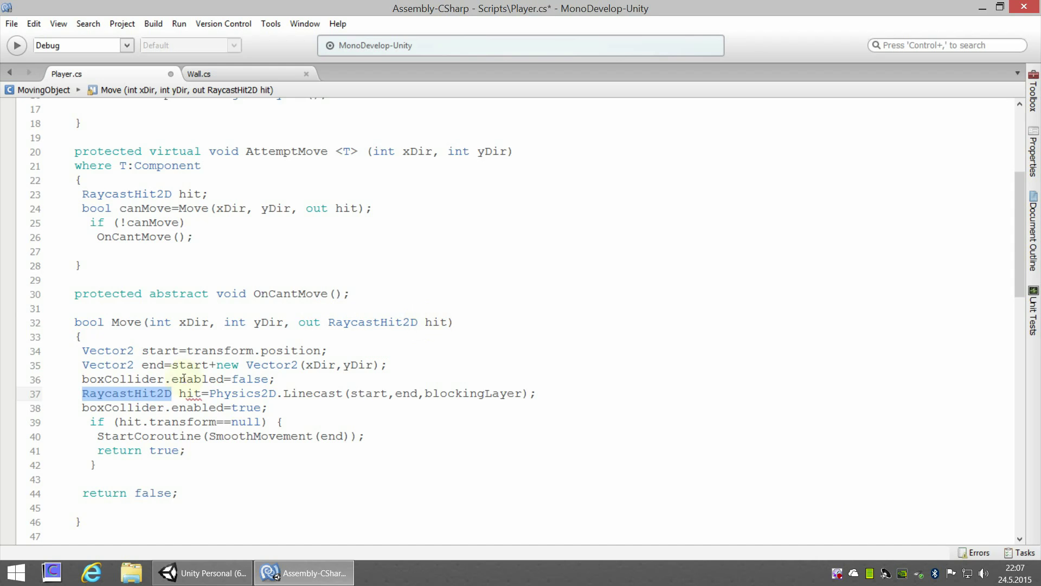
key("Delete")
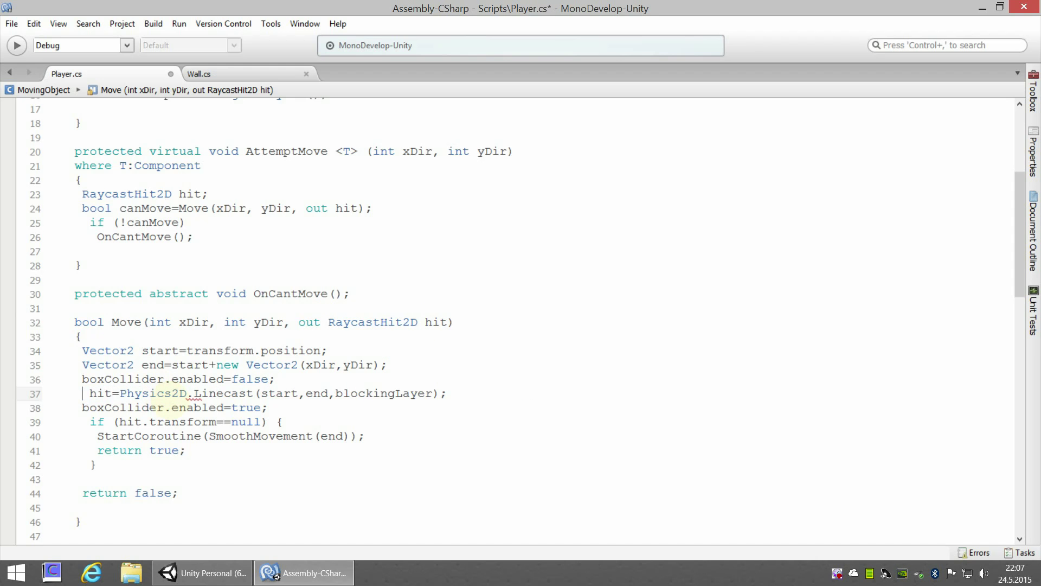
key("Delete")
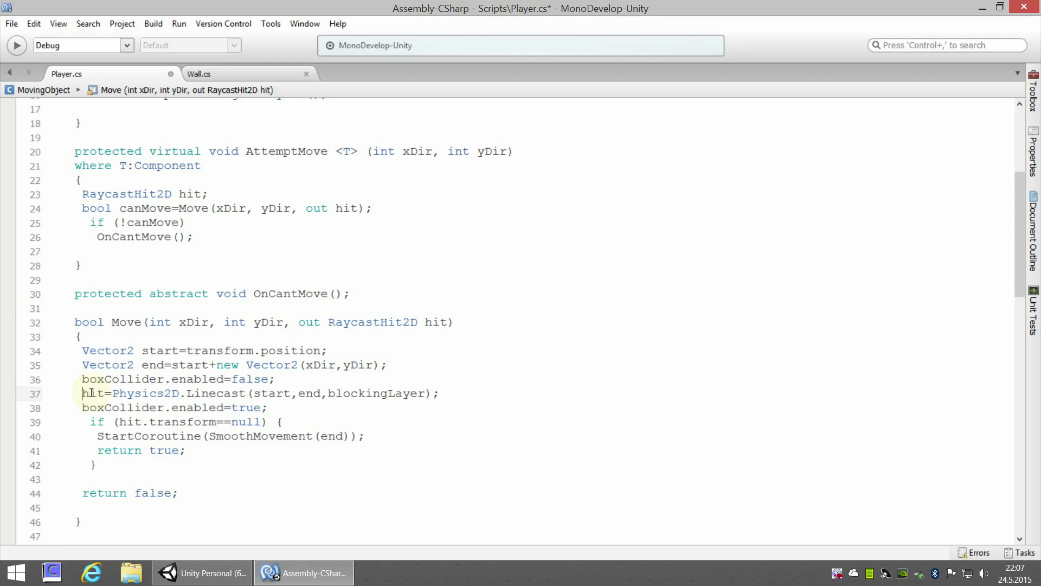
left_click_drag(82, 393, 106, 394)
left_click_drag(424, 322, 446, 322)
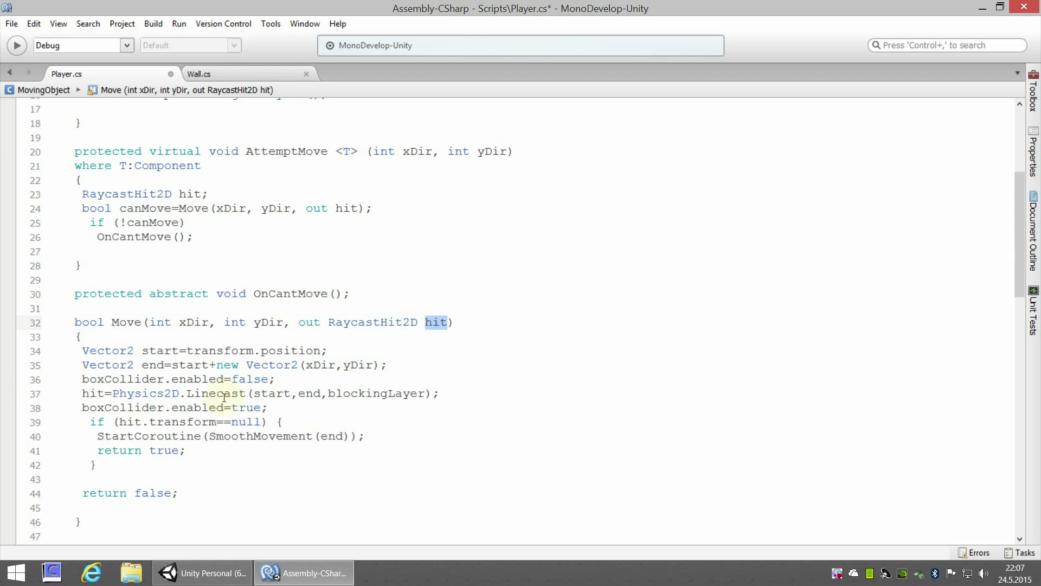
double_click(192, 392)
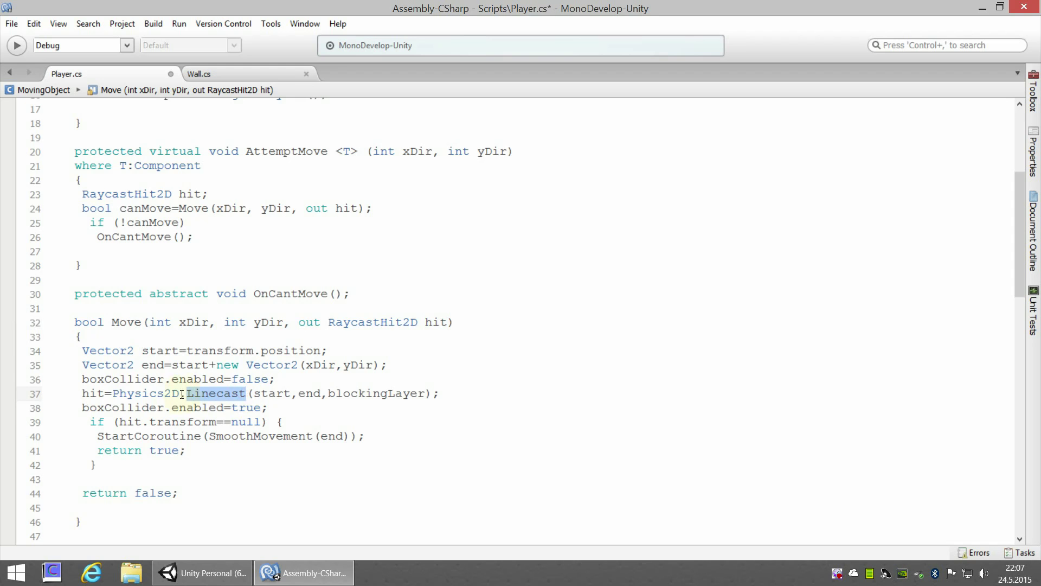
double_click(94, 393)
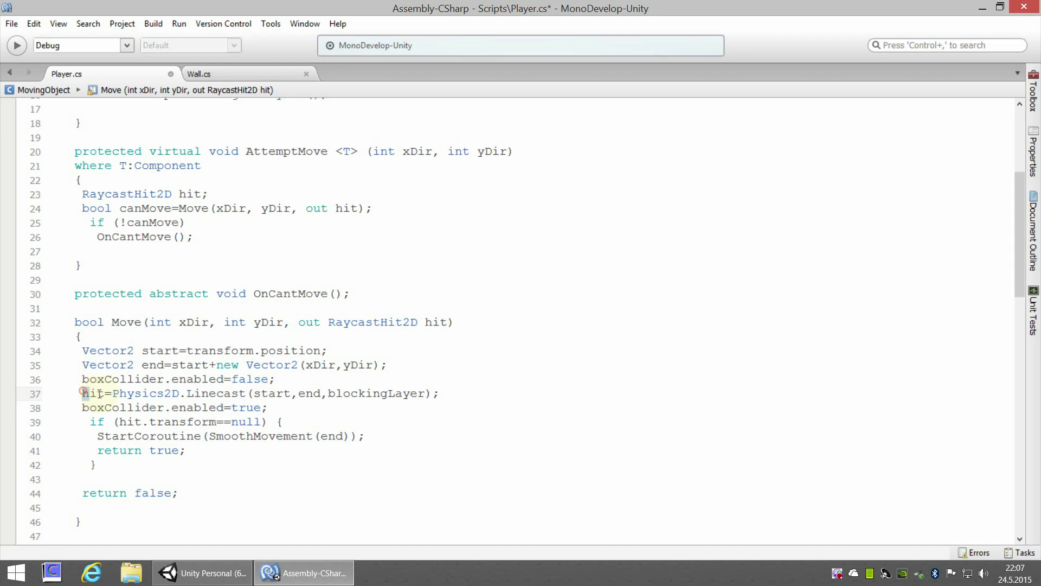
double_click(434, 323)
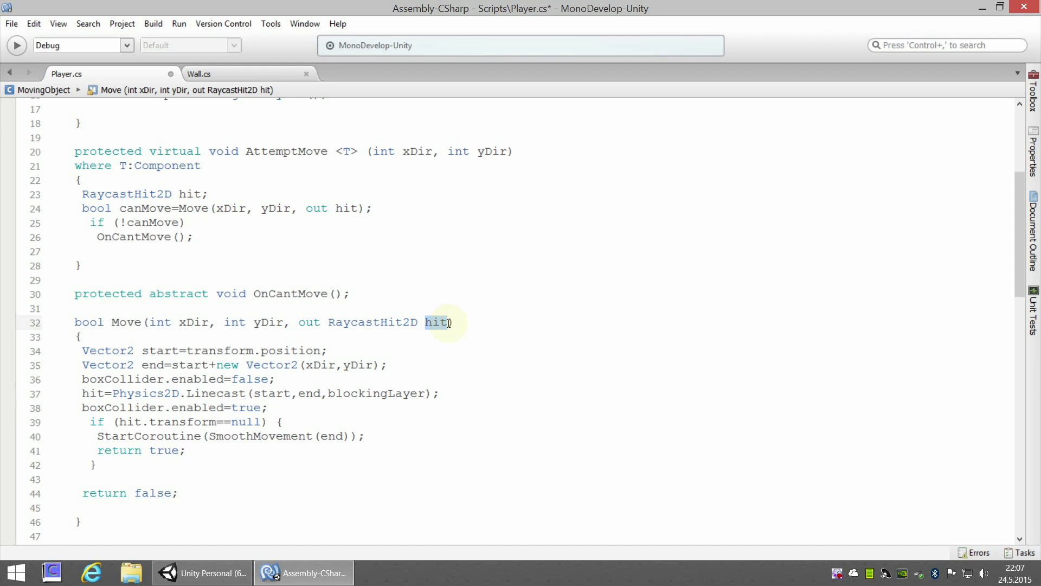
scroll(340, 232, "up", 1)
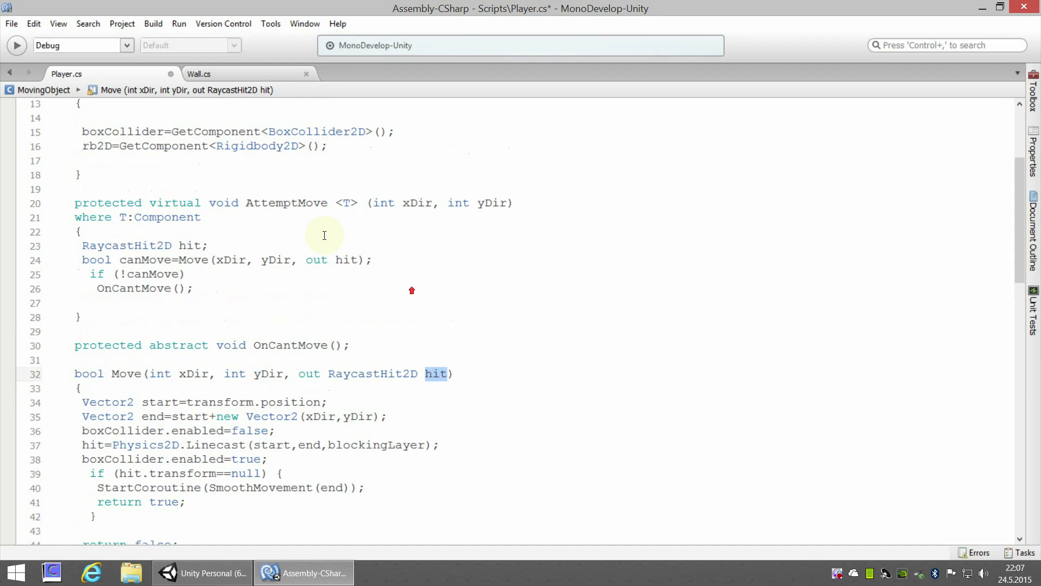
- Add 'if (hit.transform==null) return;' after the Move call, with blank lines below
double_click(335, 260)
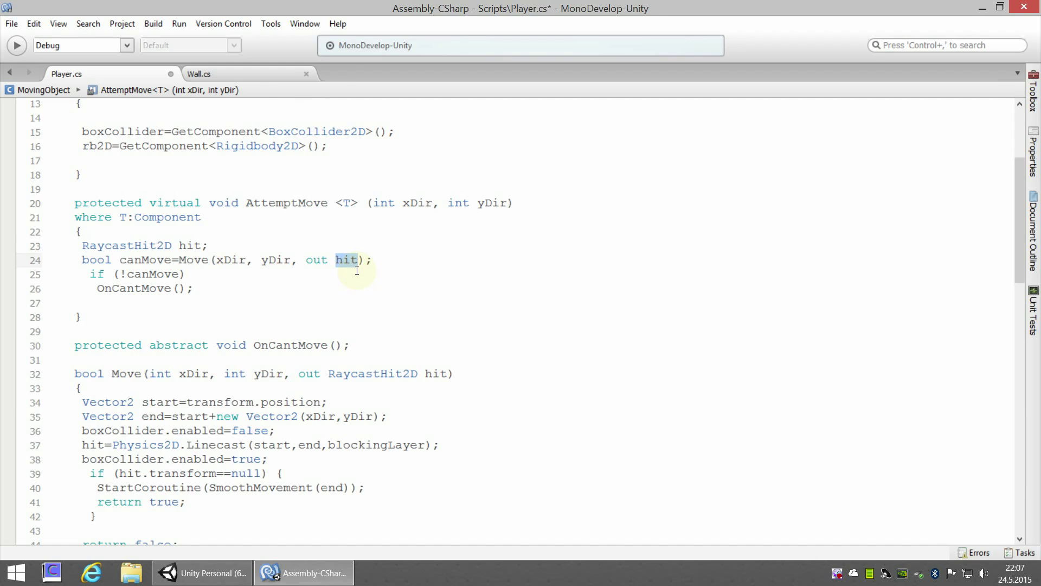
left_click(374, 260)
key("Return")
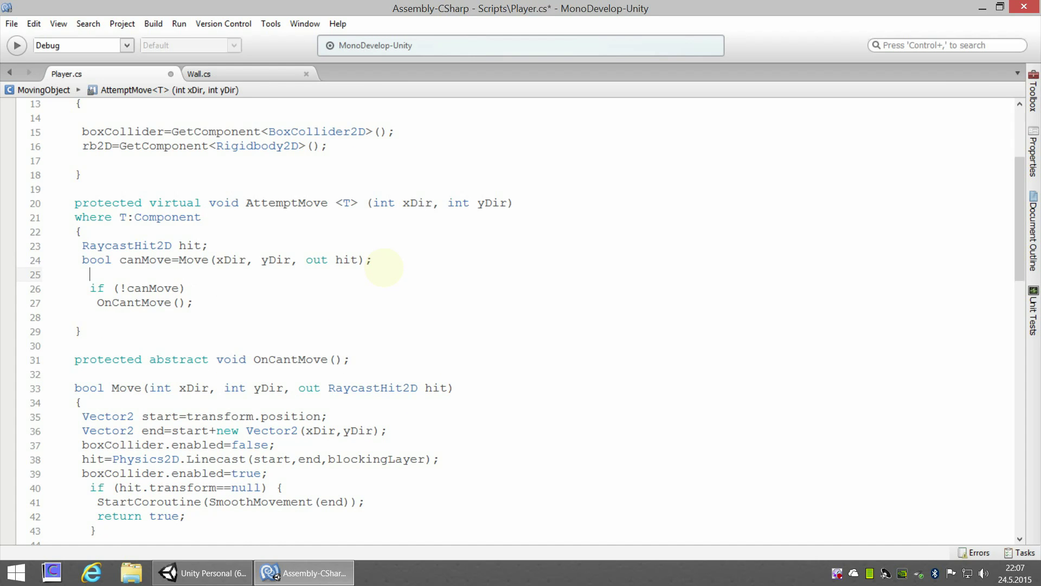
type("if (")
type("hit.tr")
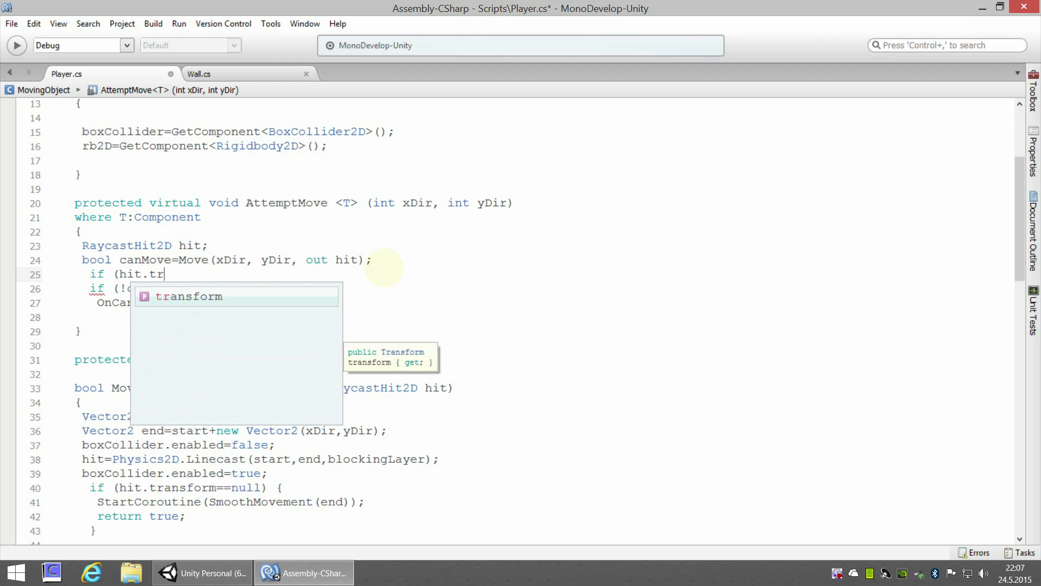
type("a")
key("Return")
type("==")
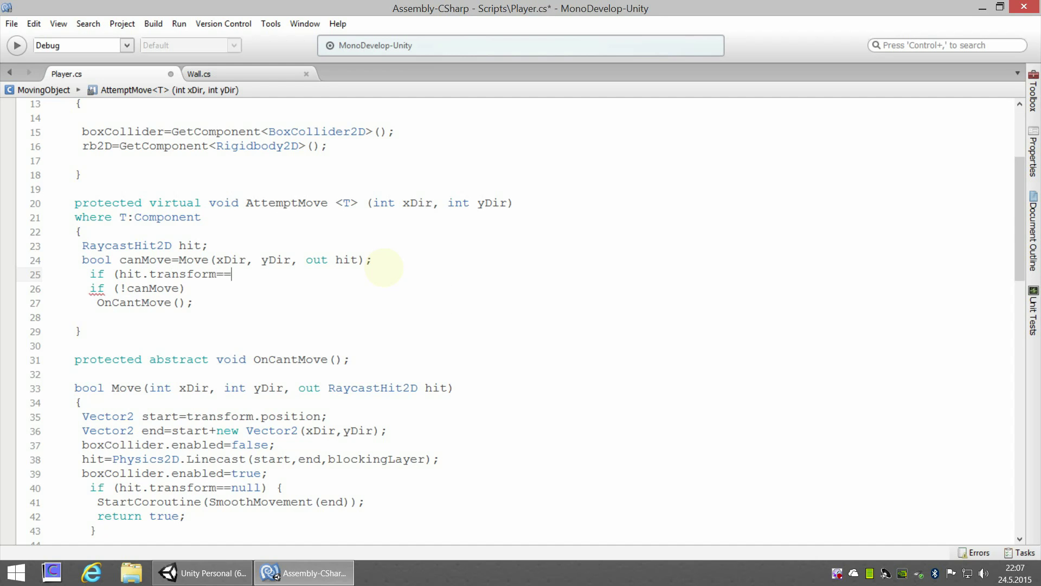
type("null)")
key("Return")
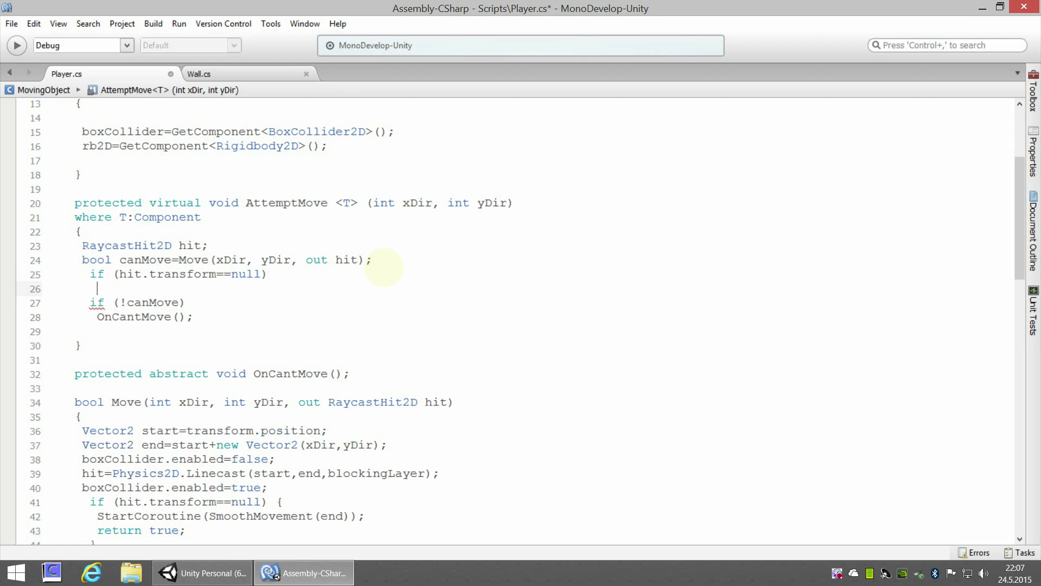
type("return")
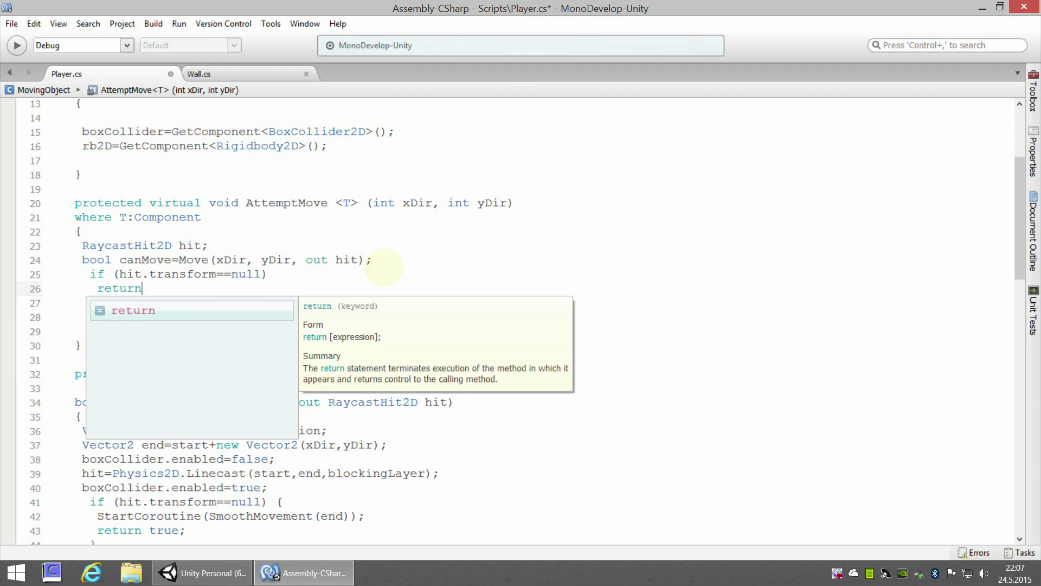
type(";")
key("Return")
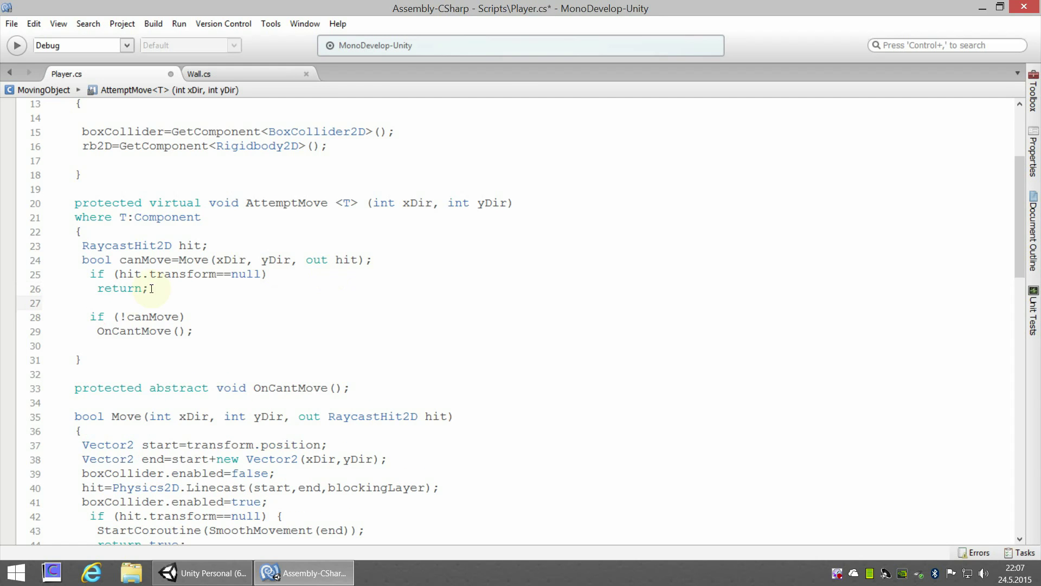
left_click_drag(96, 289, 151, 289)
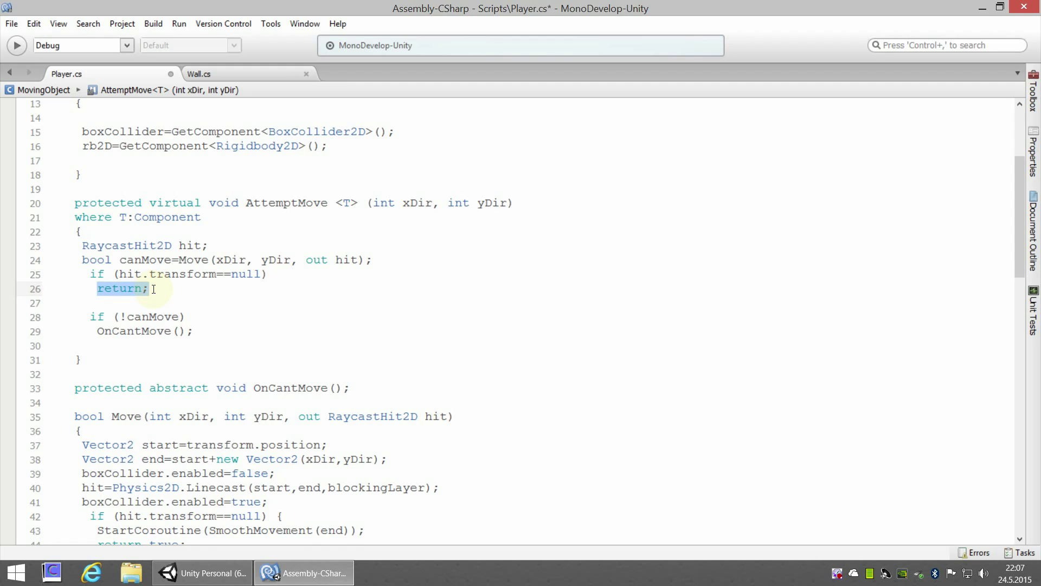
left_click(152, 288)
key("Return")
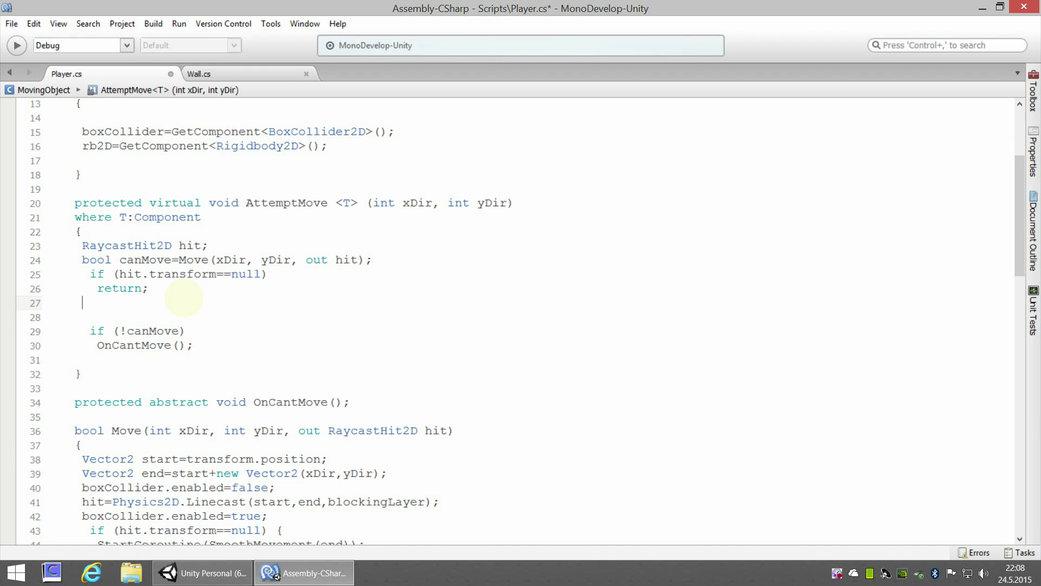
- On line 28 write 'T hitComponent=hit.transform.GetComponent<T>();'
key("Return")
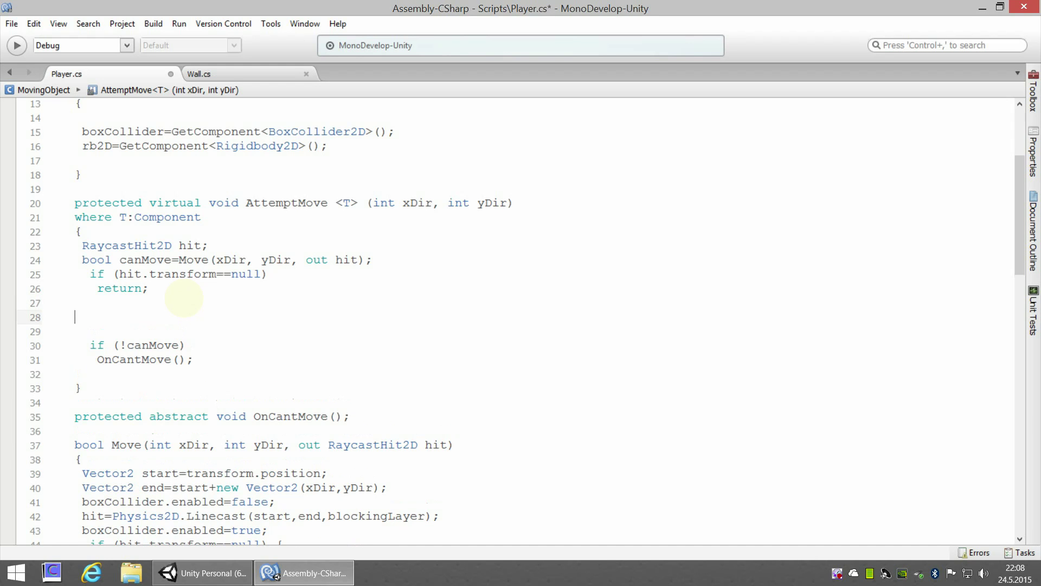
type("T ")
type("hi")
type("tCompo")
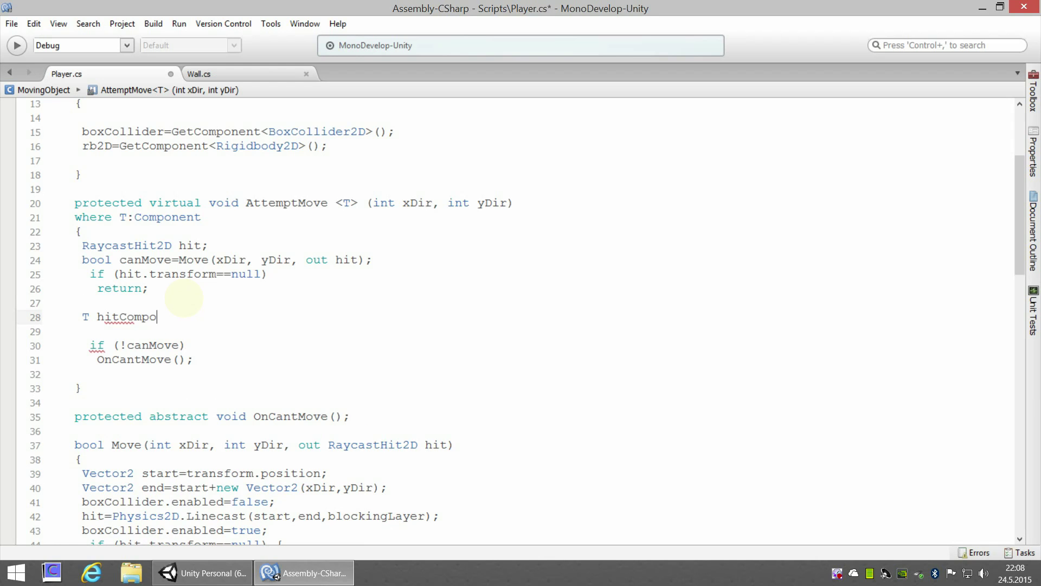
type("nent")
type("=")
type("hit.")
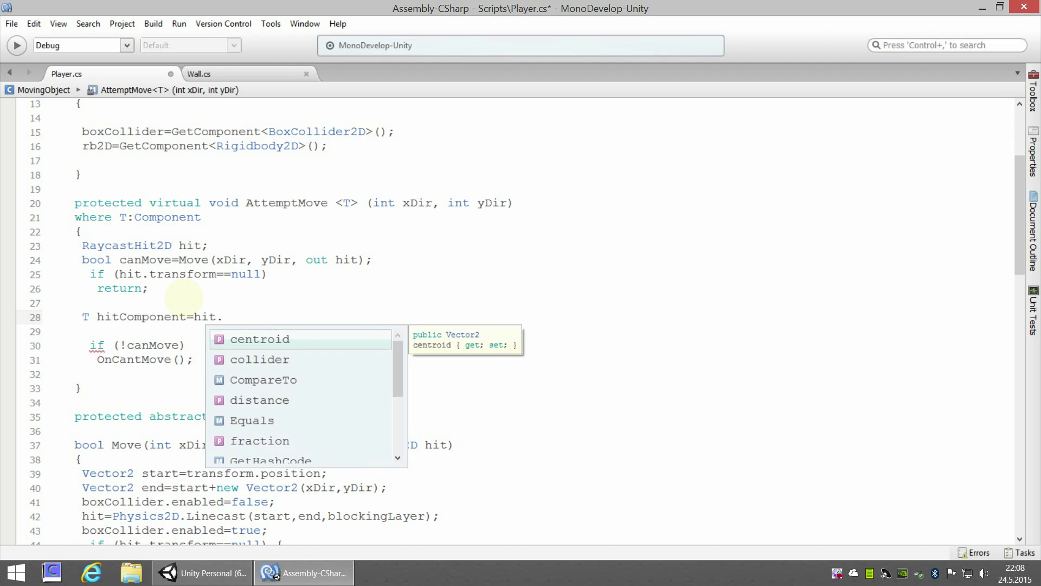
type("tr")
key("Return")
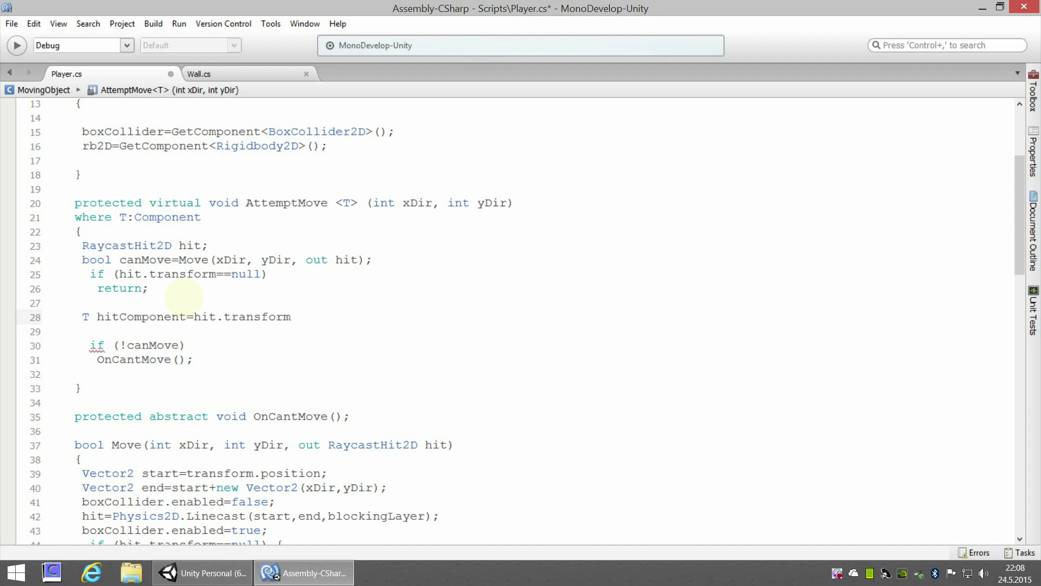
type(".Get")
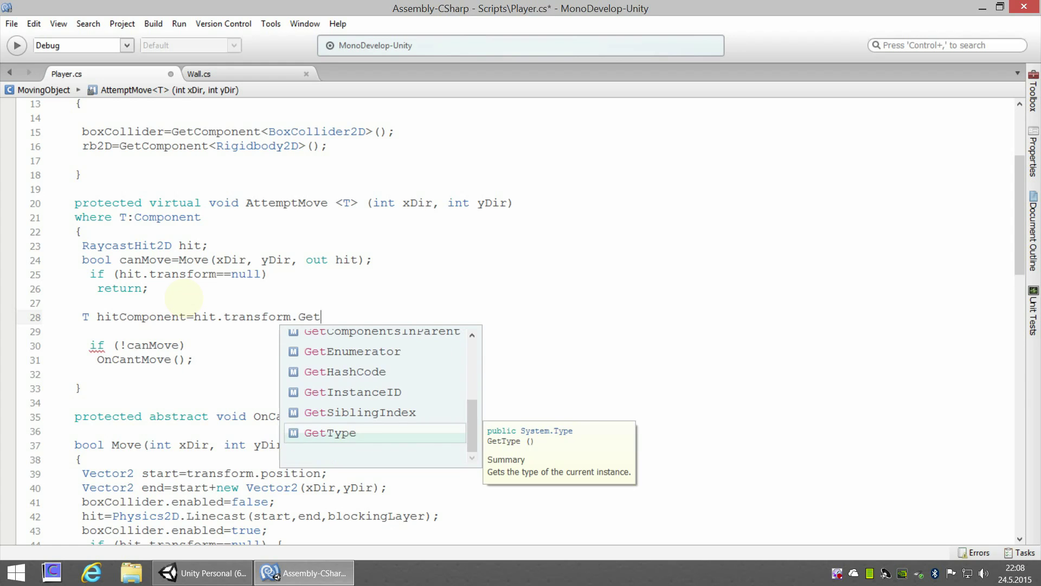
type("Co")
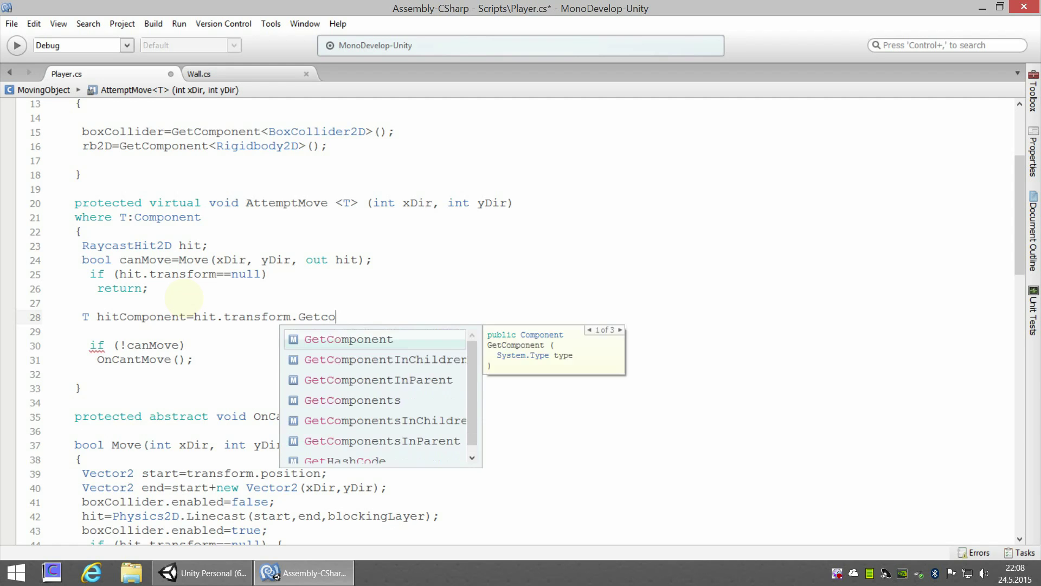
key("Return")
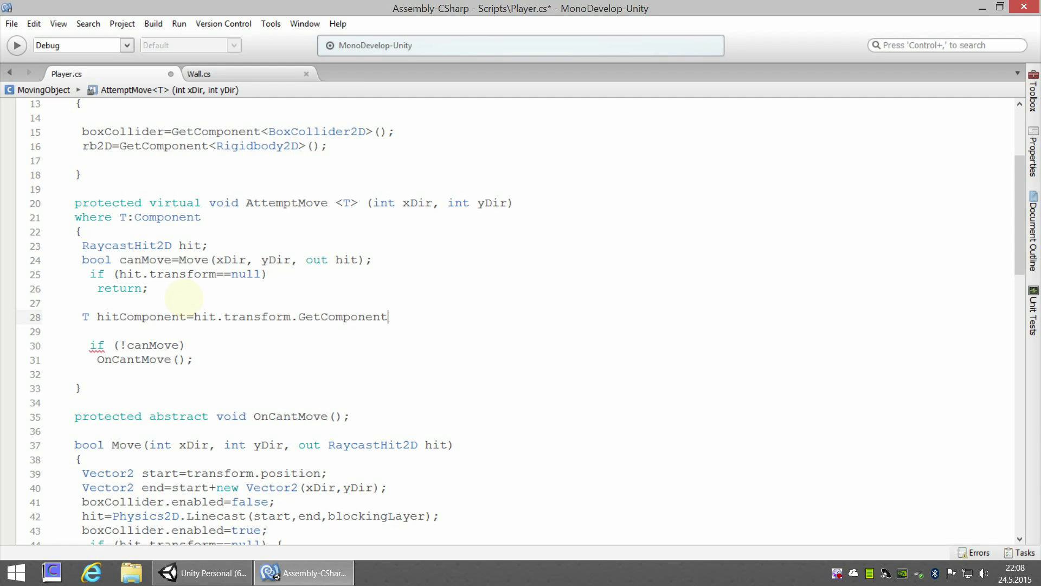
type("<")
type("T")
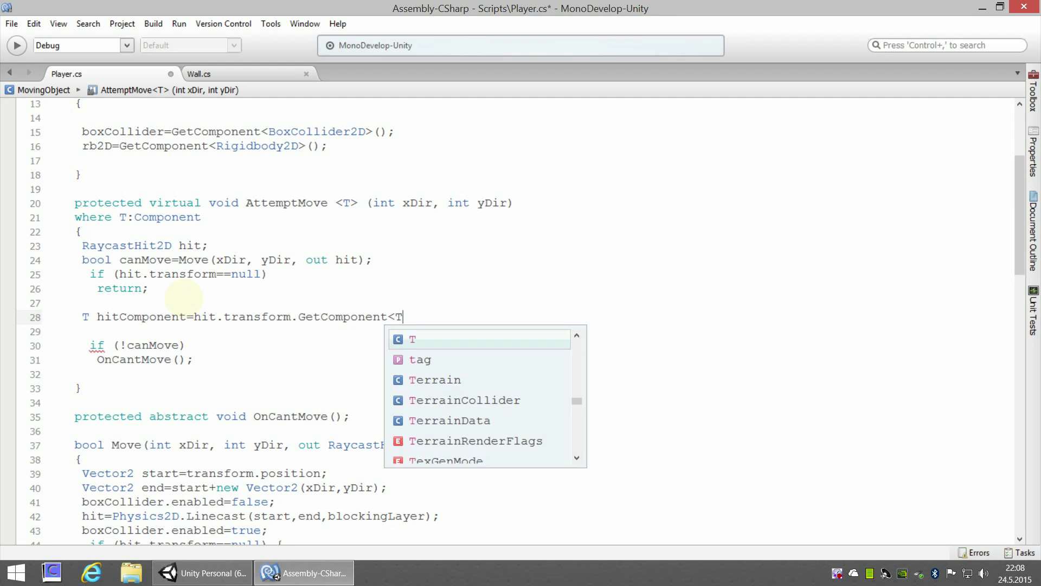
type(">()")
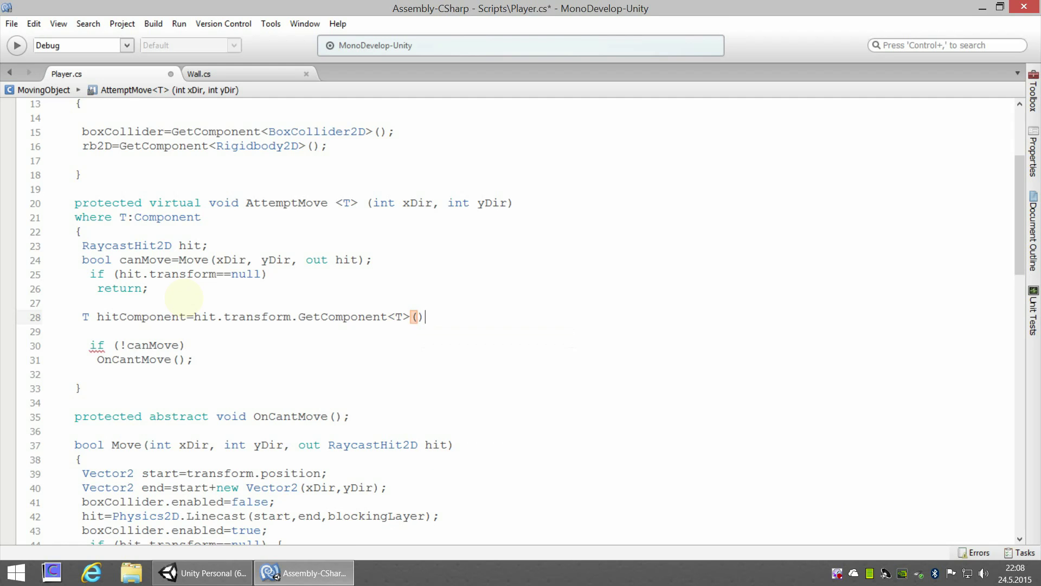
type(";")
key("Left")
key("Left")
key("Left")
key("shift+Left")
- Check the AttemptMove<Wall> call in Update, then return to line 28
scroll(365, 481, "down", 6)
scroll(365, 421, "down", 5)
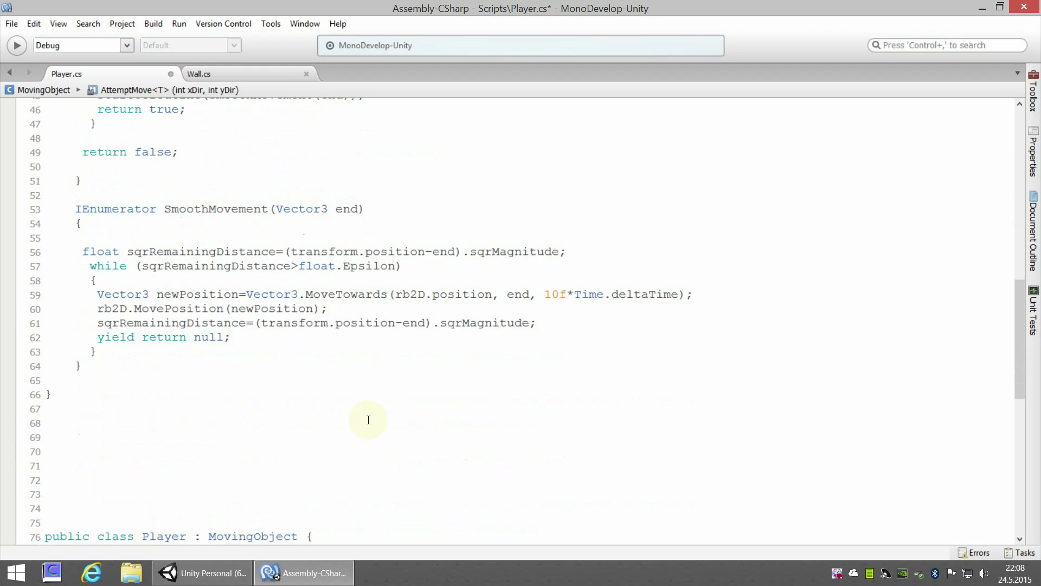
scroll(365, 421, "down", 2)
scroll(369, 420, "down", 8)
scroll(369, 419, "down", 1)
scroll(250, 340, "down", 1)
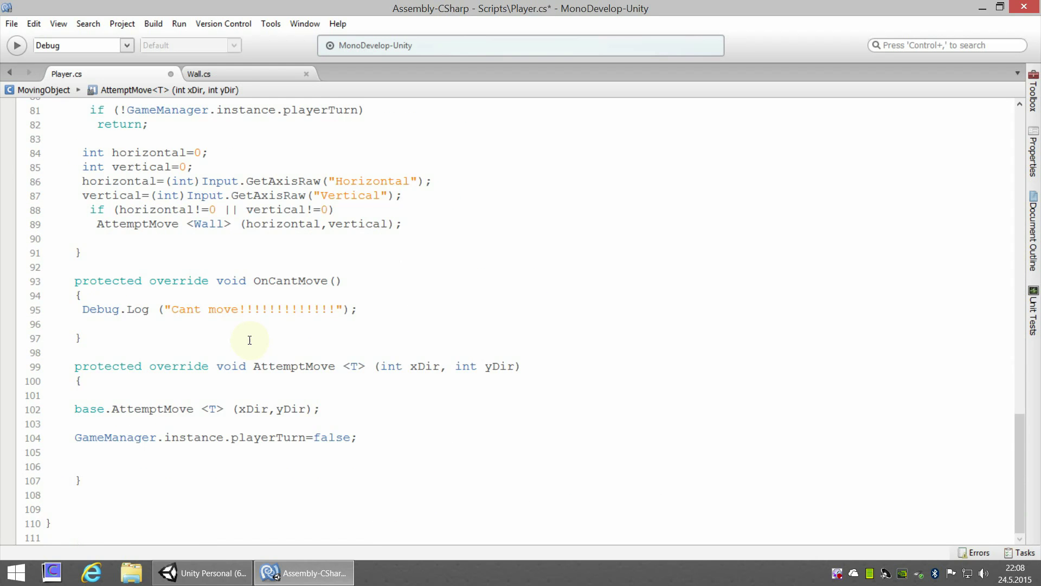
left_click_drag(184, 224, 231, 224)
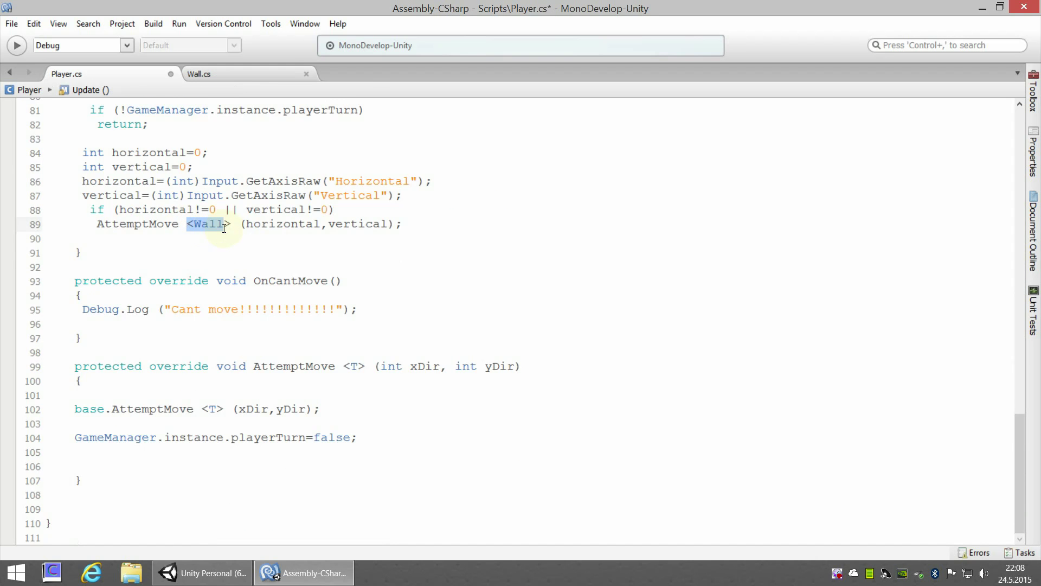
scroll(211, 246, "up", 1)
left_click(200, 289)
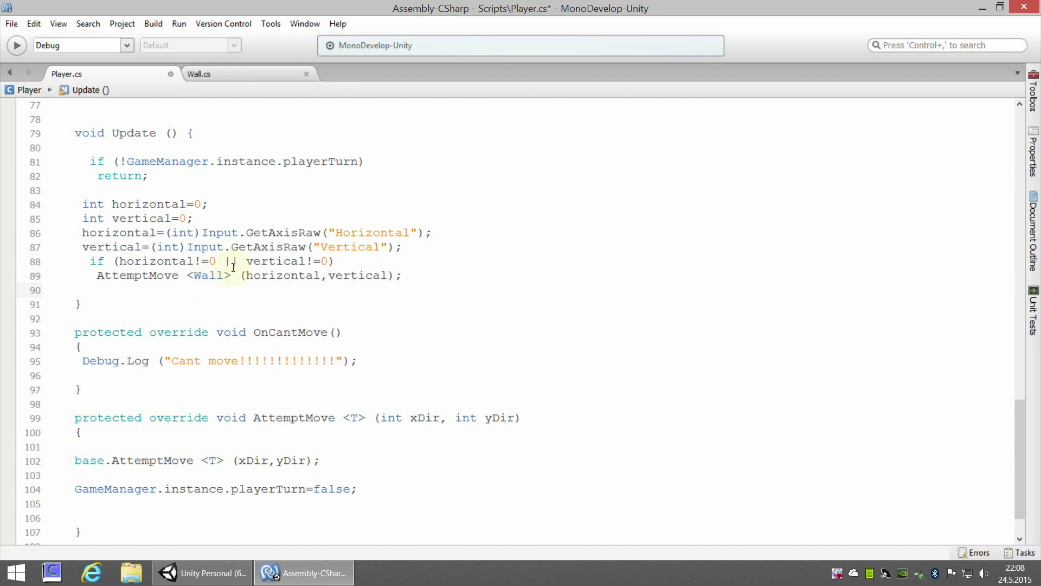
scroll(355, 320, "up", 6)
scroll(358, 324, "up", 6)
scroll(357, 324, "up", 4)
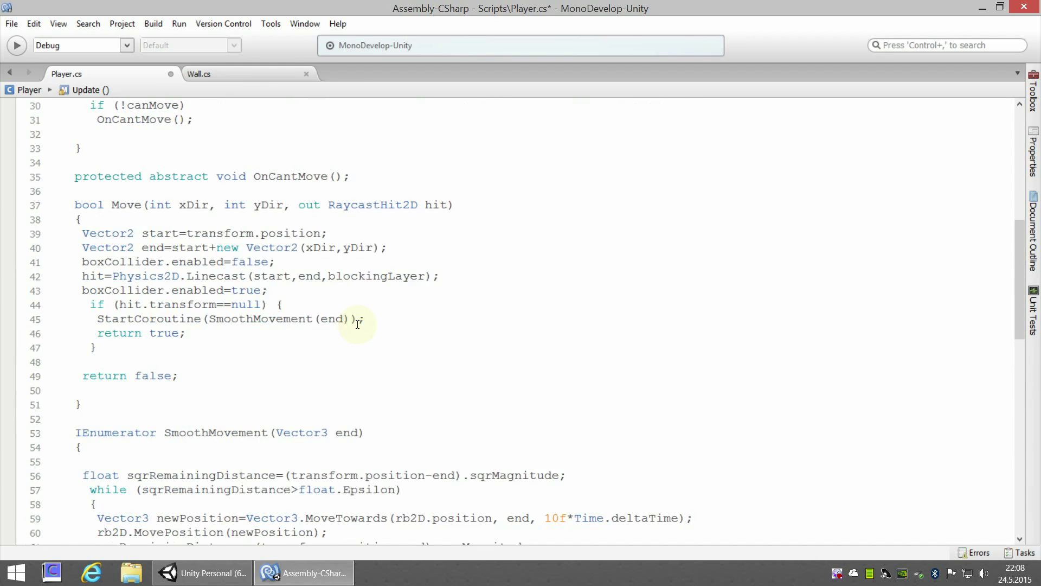
scroll(357, 324, "up", 3)
scroll(357, 324, "up", 3)
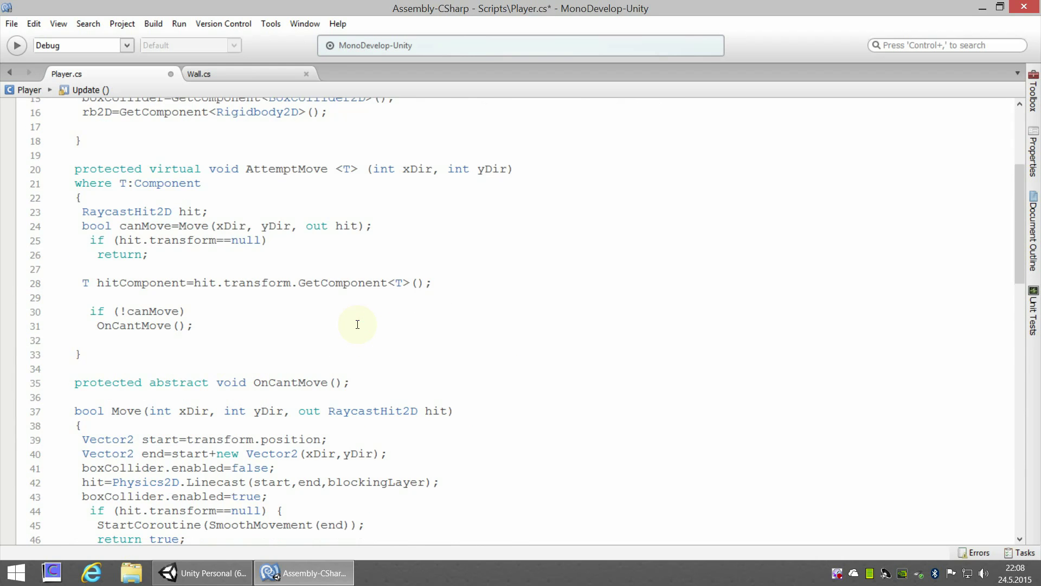
left_click(400, 284)
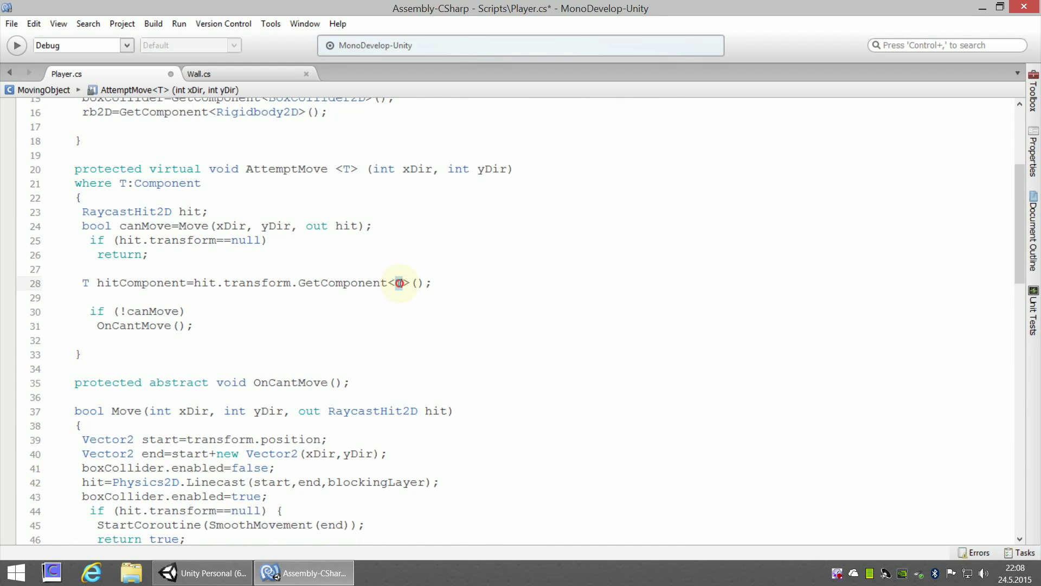
scroll(251, 360, "up", 1)
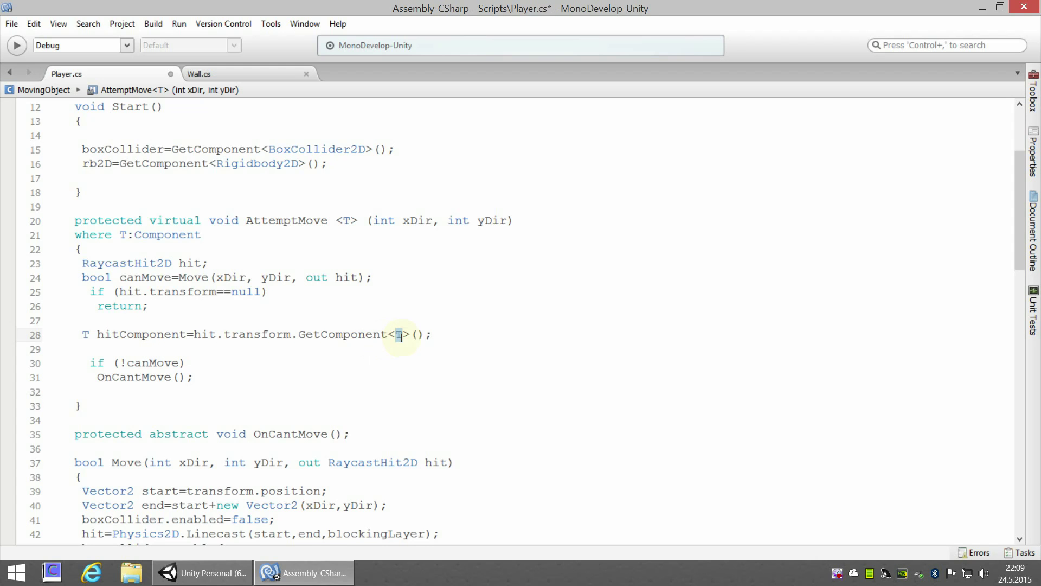
- Change the OnCantMove condition to 'if (!canMove && hitComponent!=null)'
left_click(336, 333)
left_click_drag(98, 336, 188, 336)
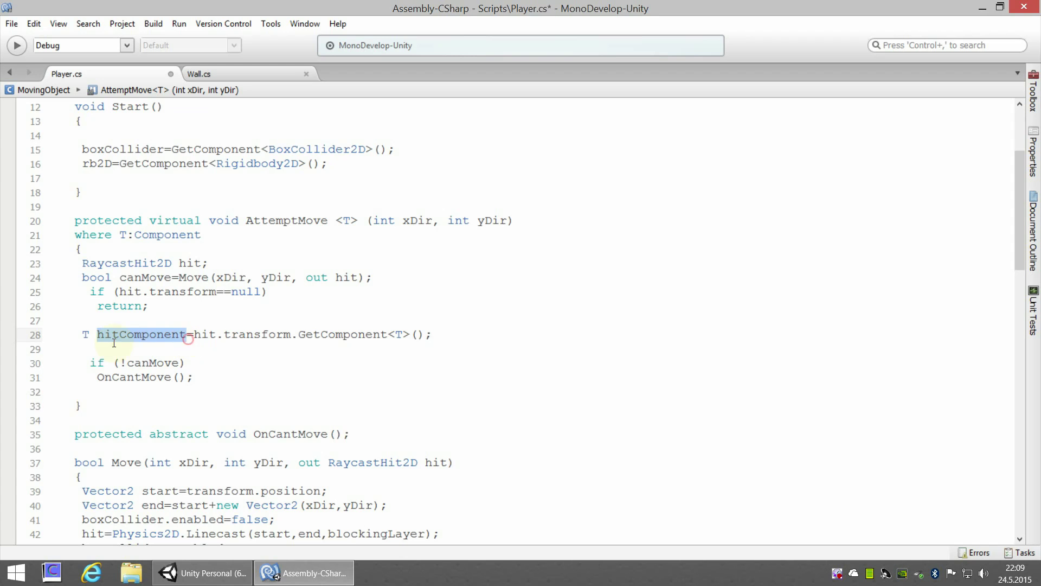
left_click(449, 335)
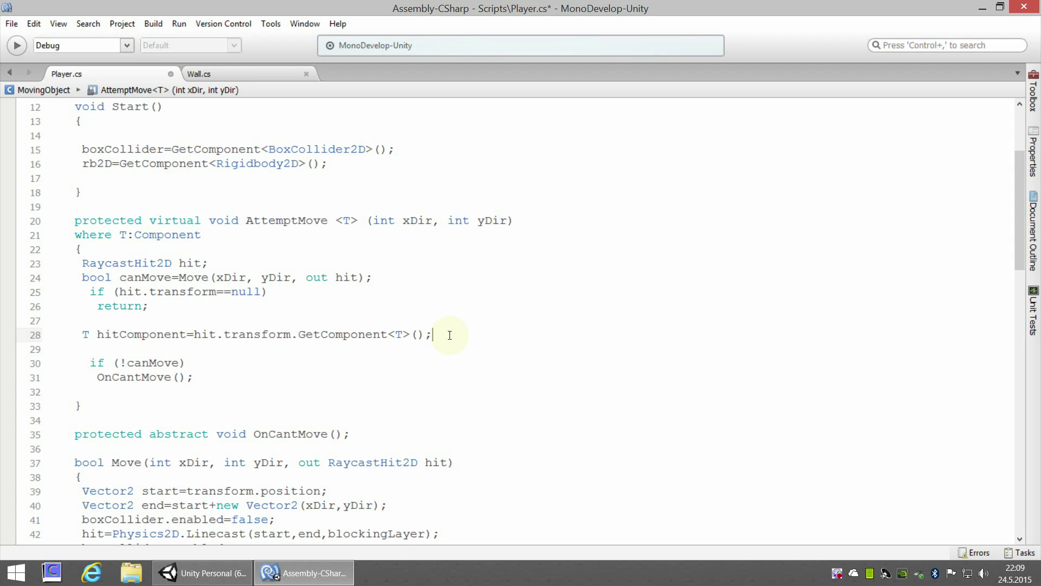
key("Down")
key("Down")
key("Left")
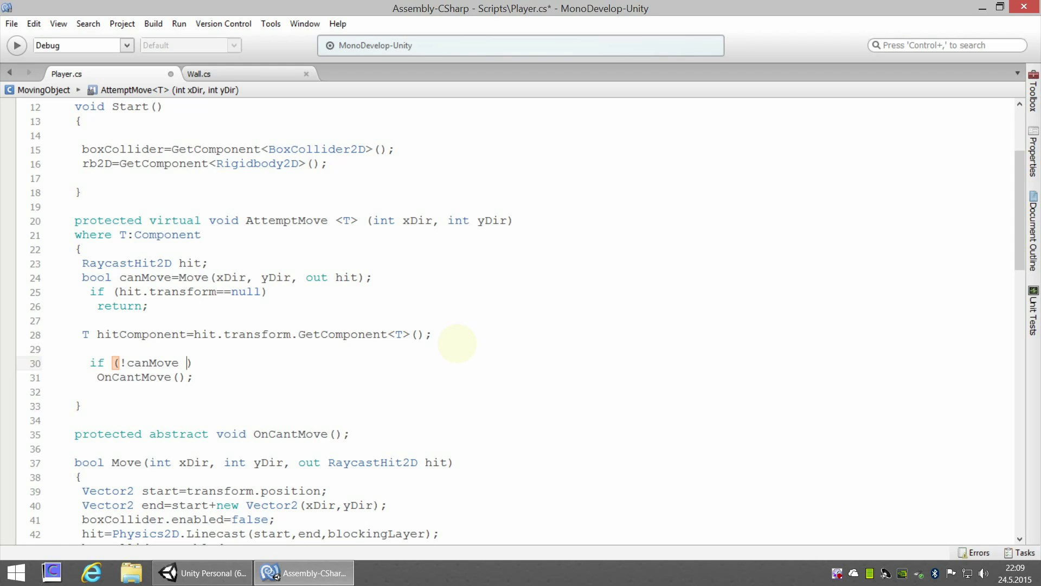
type("&& ")
type("hitC")
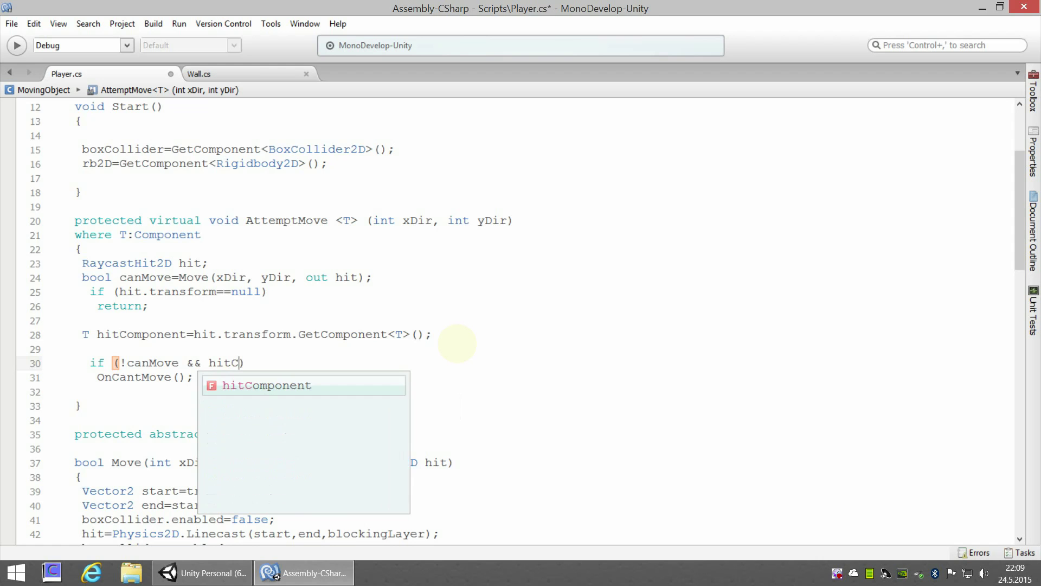
type("om")
key("Return")
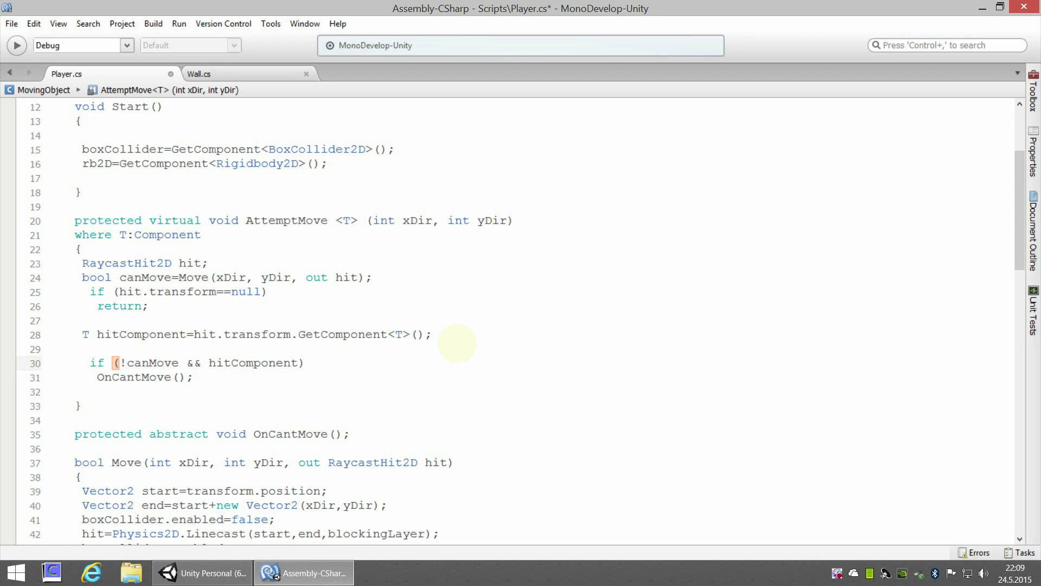
type("!=nu")
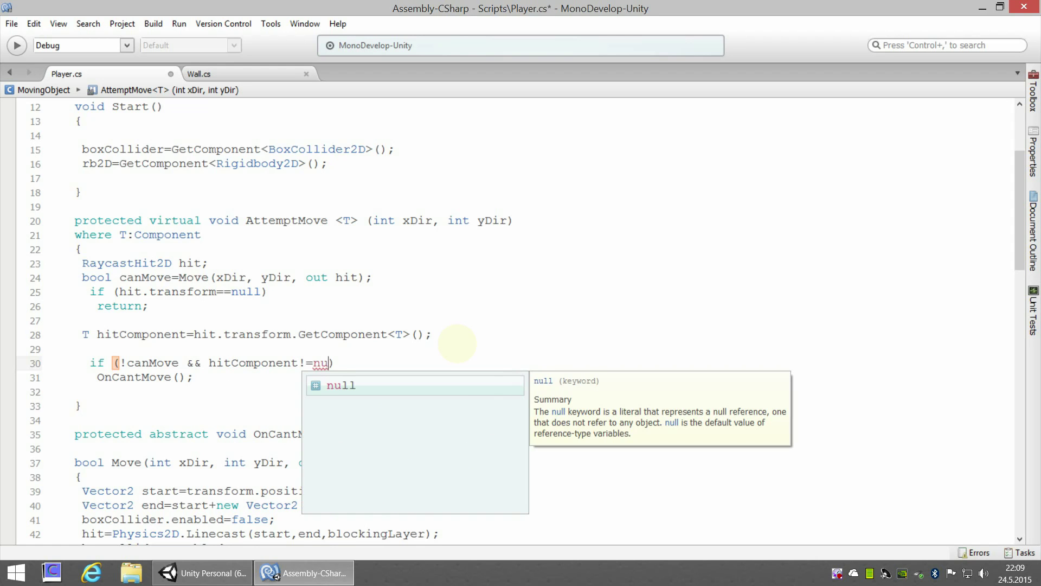
type("ll")
left_click(449, 333)
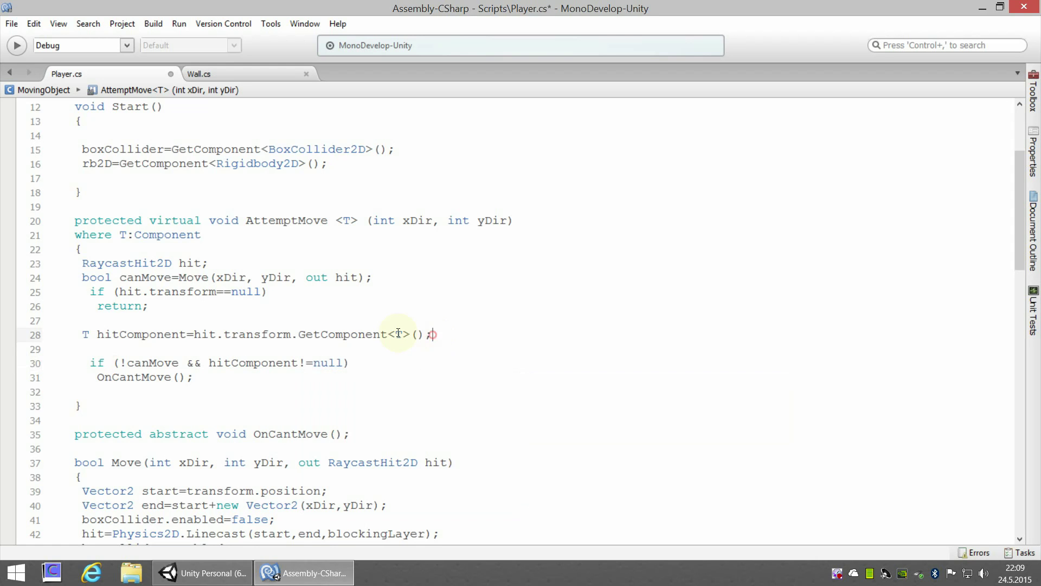
left_click(394, 334)
- Review the updated condition and the OnCantMove call beneath it
left_click_drag(208, 363, 290, 367)
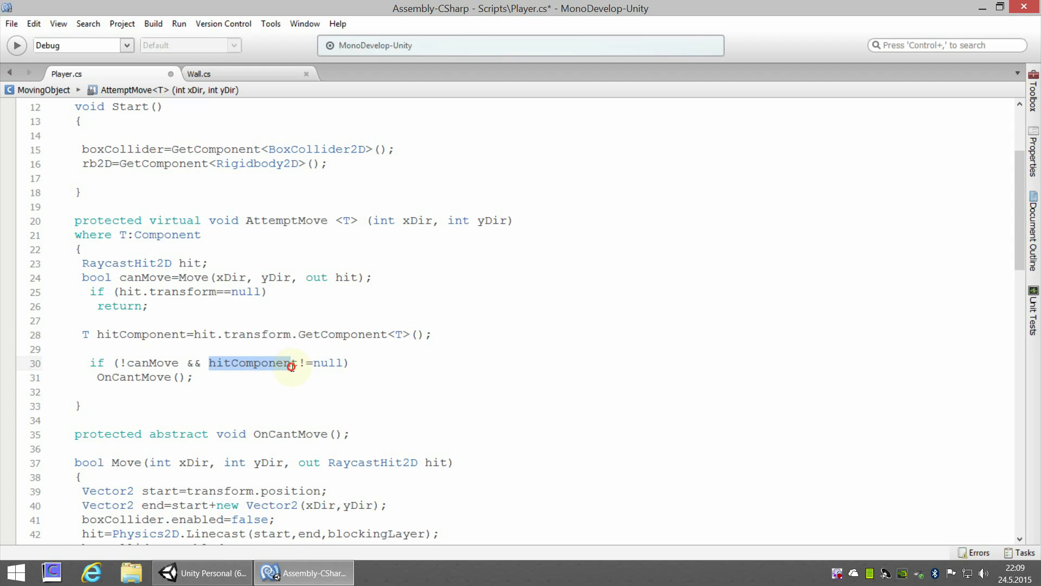
left_click_drag(127, 365, 268, 363)
left_click(223, 364)
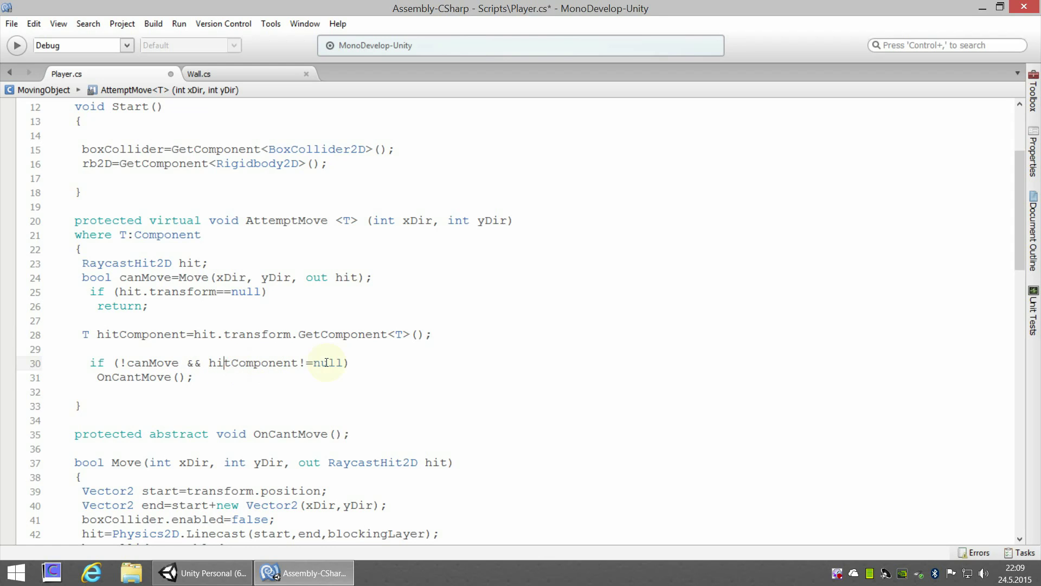
left_click(198, 378)
scroll(148, 389, "down", 1)
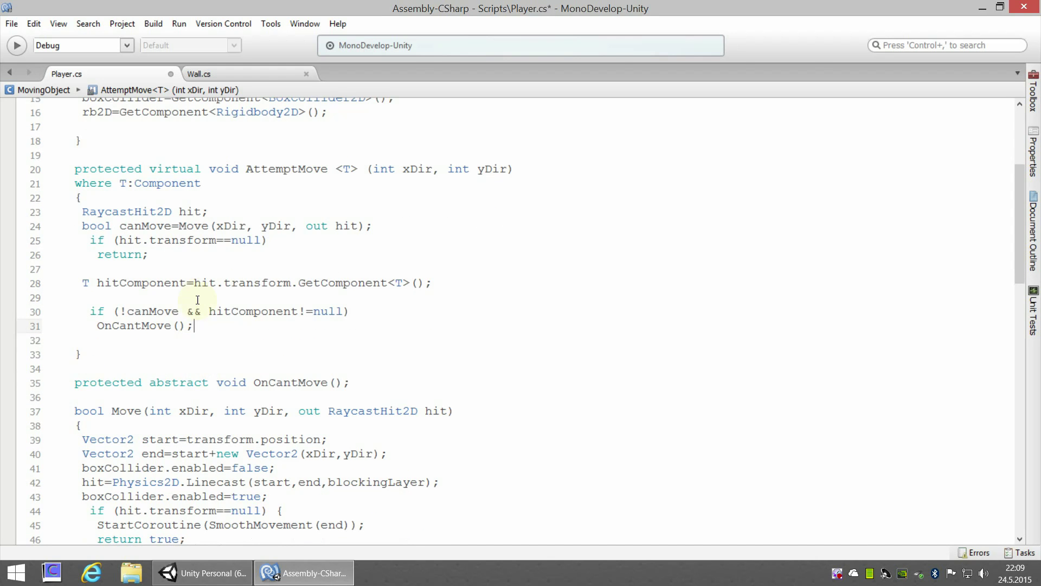
- In Unity, enter Play mode and move the player up three tiles
left_click(201, 572)
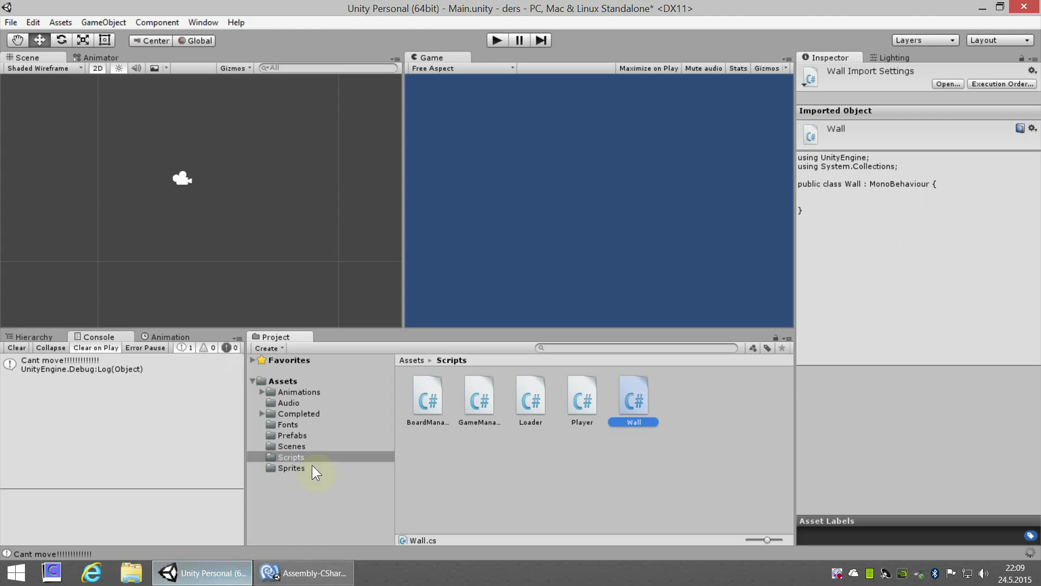
left_click(496, 40)
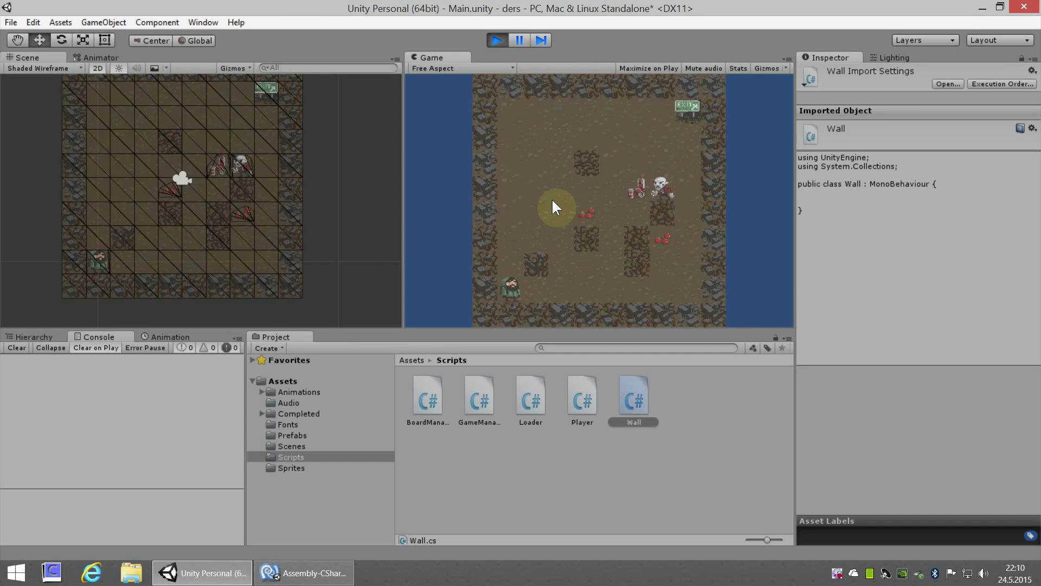
key("Up")
key("Up")
key("Up")
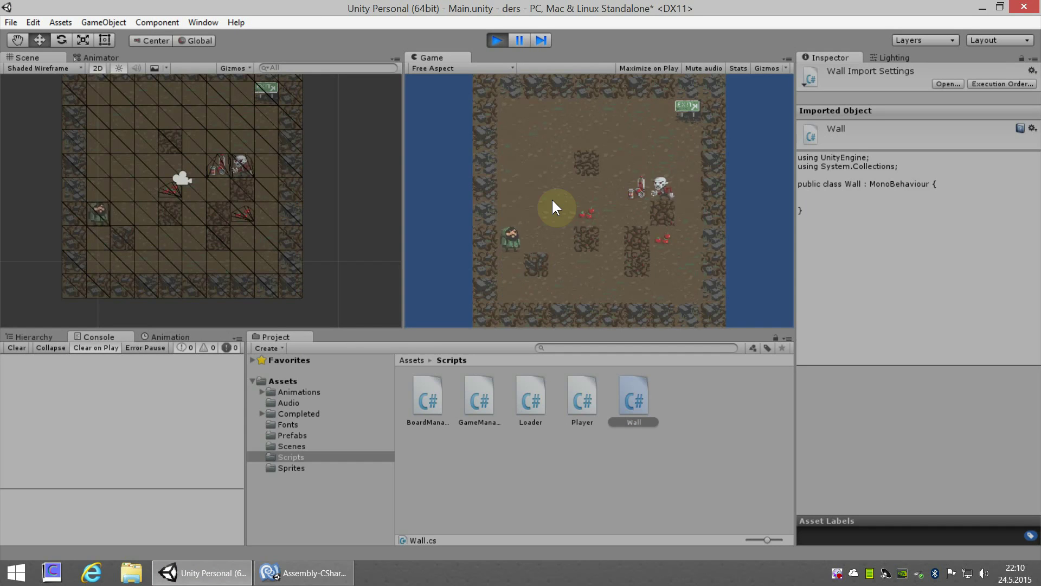
key("Up")
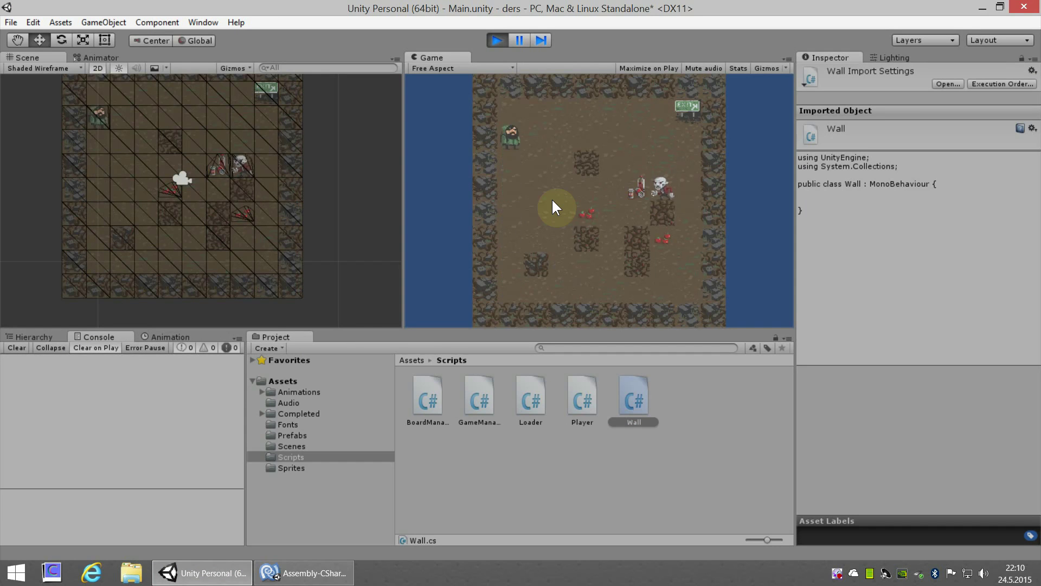
key("Up")
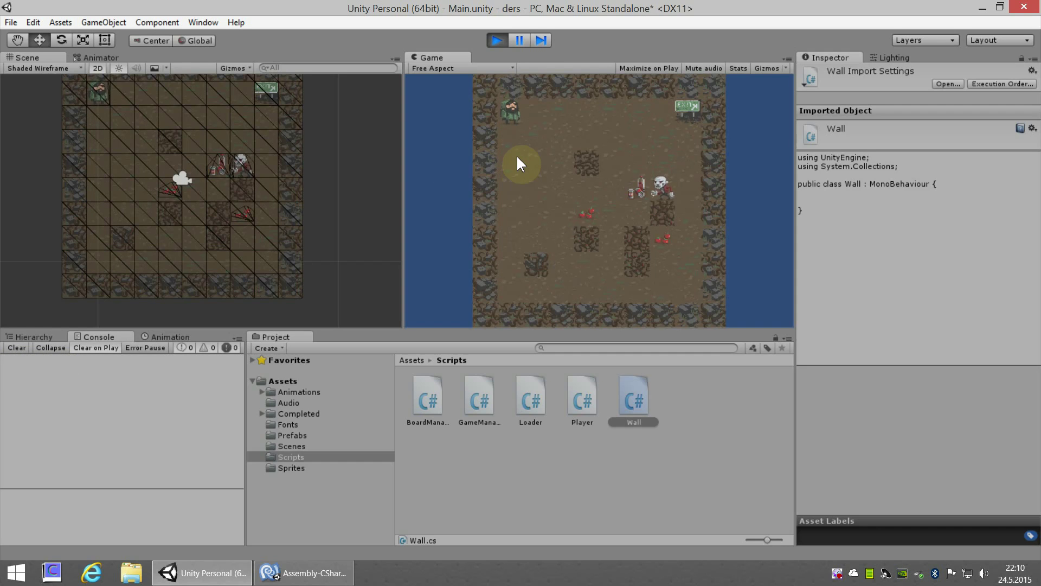
- Move the player right onto the exit, then down and left toward the walls
key("Right")
key("Right")
key("Right")
key("Right")
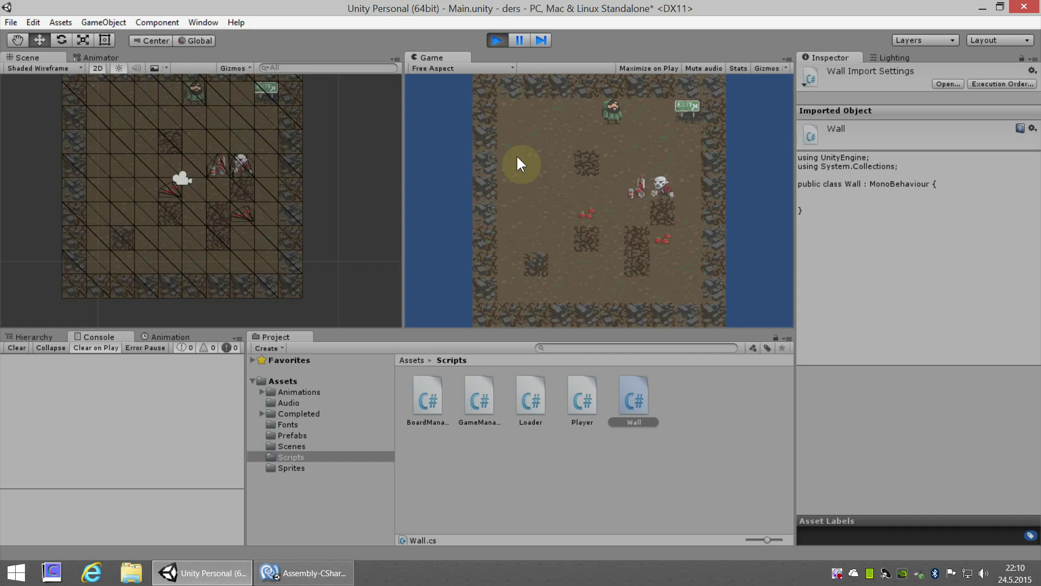
key("Right")
key("Right")
key("Right")
key("Down")
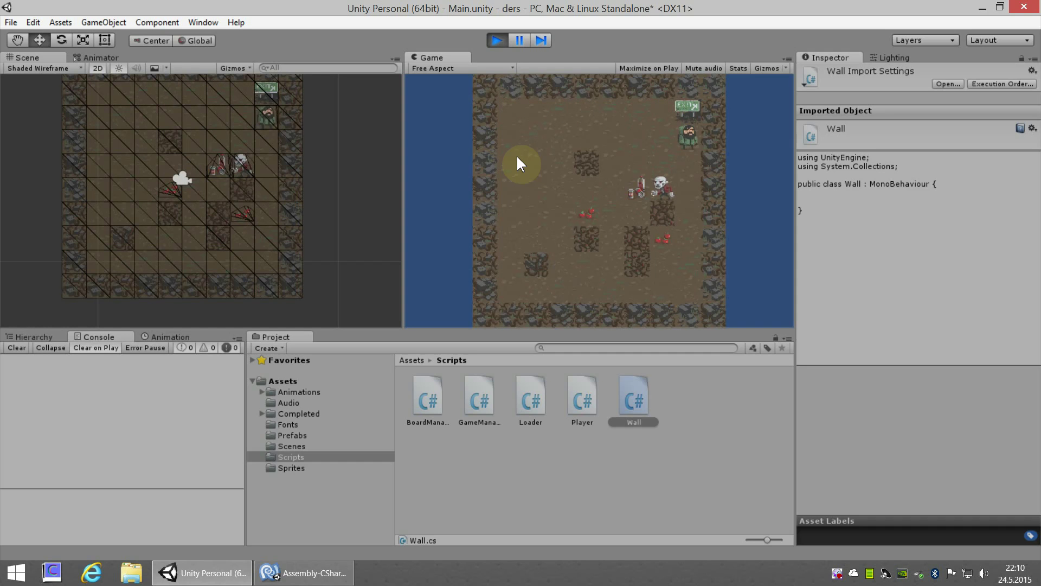
key("Down")
key("Left")
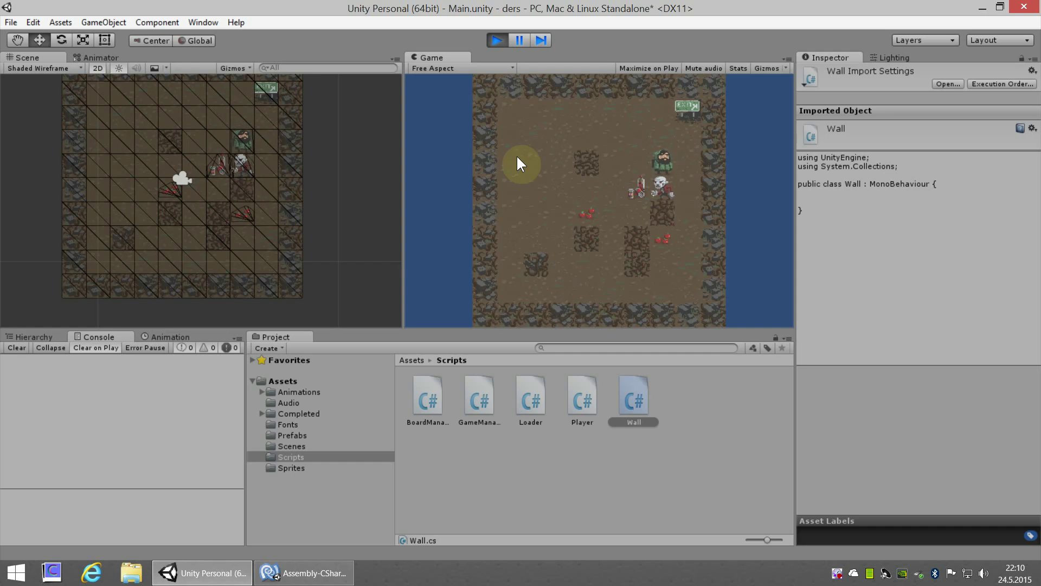
key("Left")
key("Left")
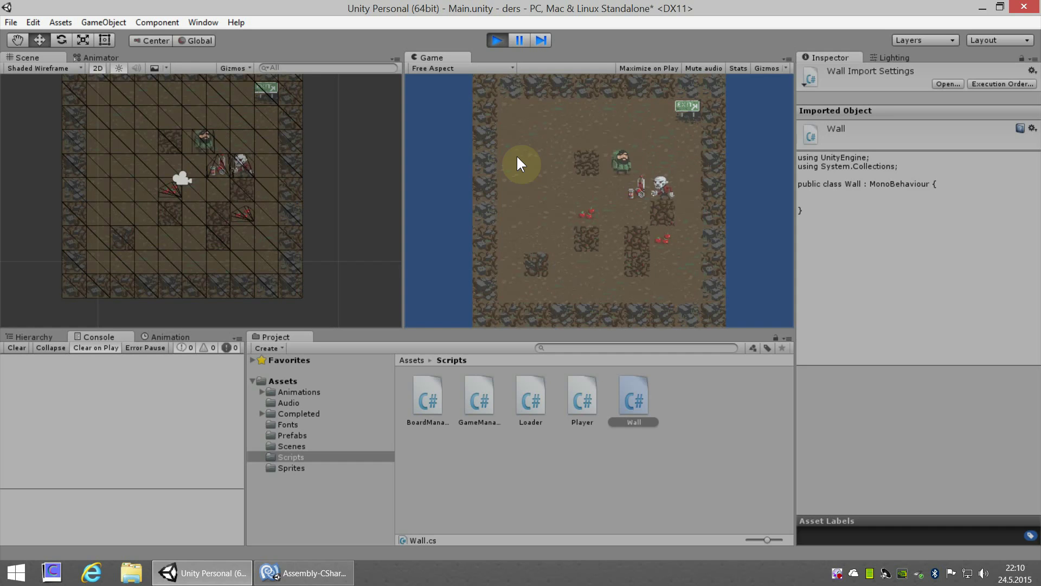
key("Left")
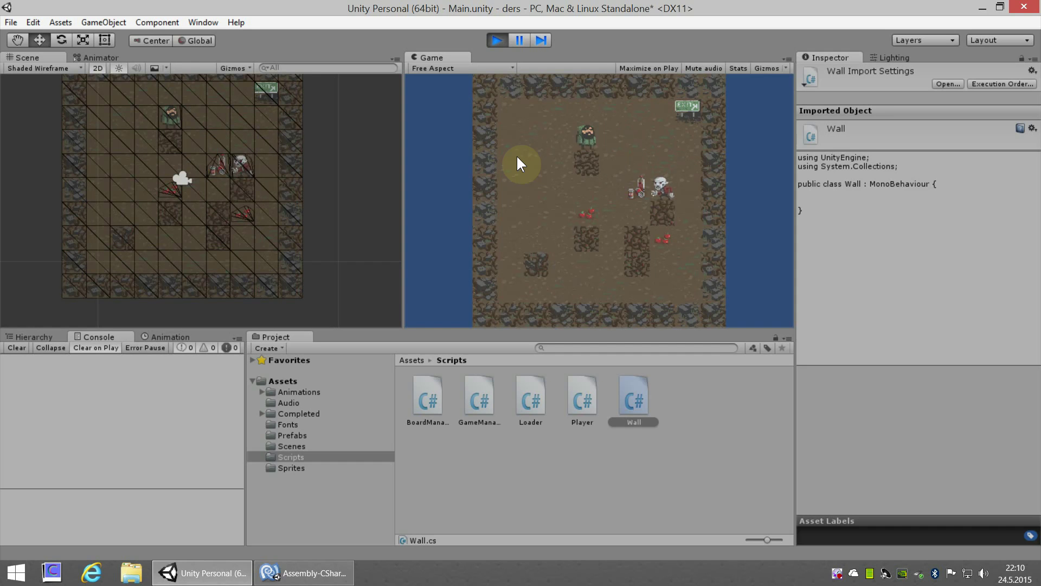
key("Left")
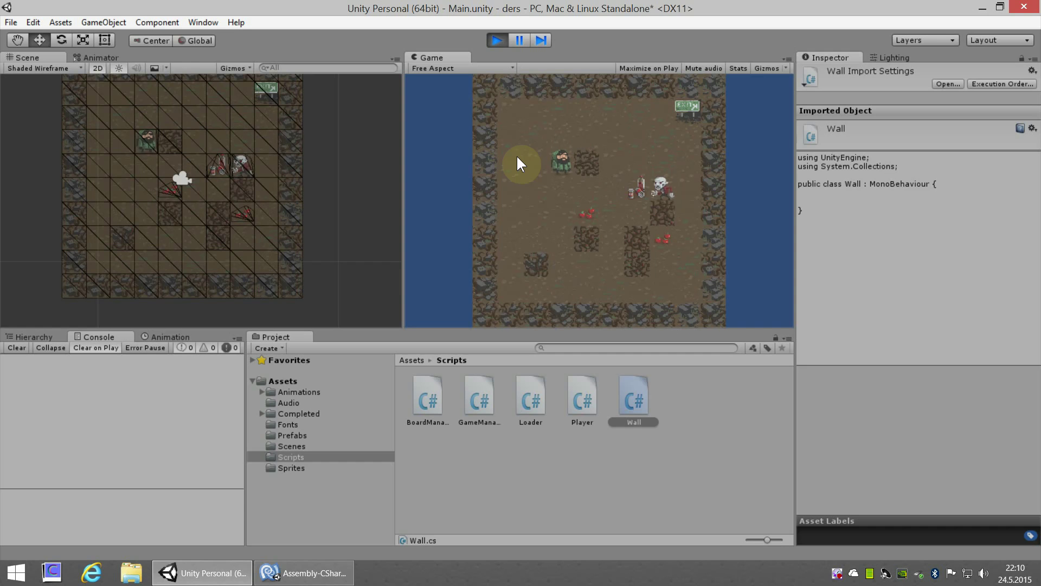
- Stop Play mode and scroll Player.cs to the OnCantMove and AttemptMove overrides
left_click(495, 41)
left_click(304, 572)
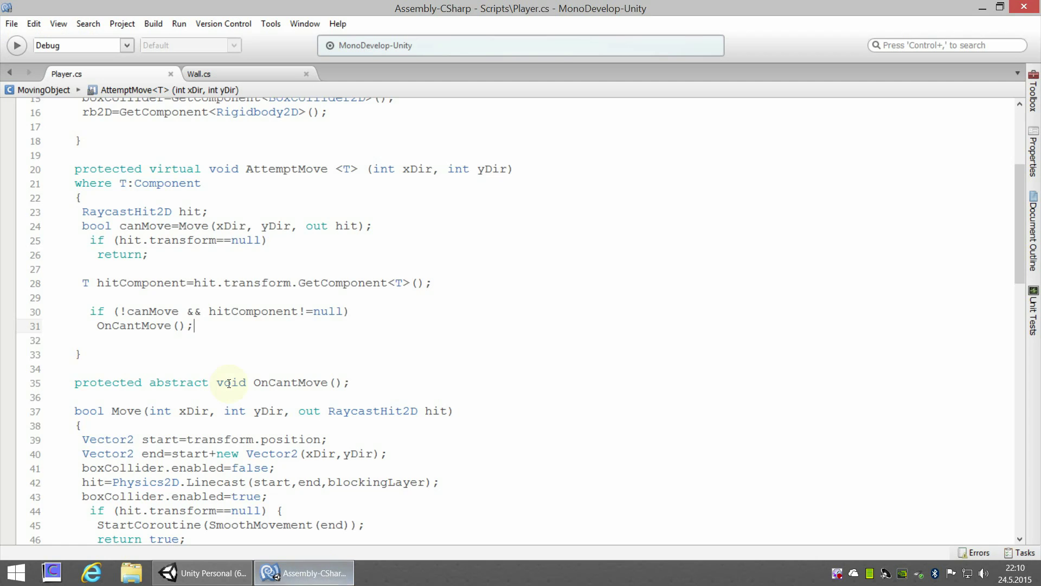
scroll(306, 418, "down", 4)
scroll(306, 418, "down", 3)
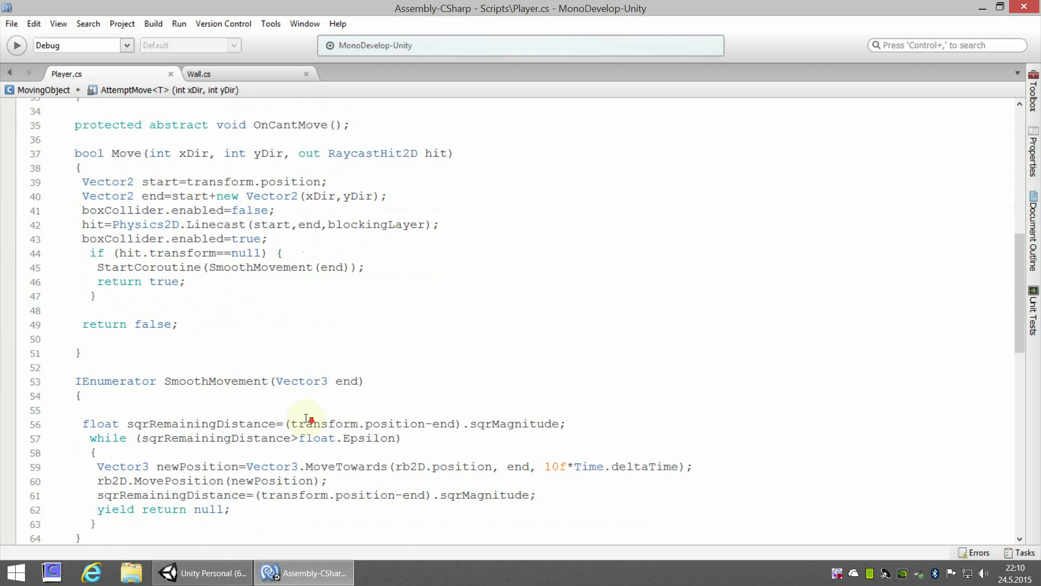
scroll(307, 418, "up", 5)
scroll(307, 418, "up", 5)
scroll(306, 417, "up", 1)
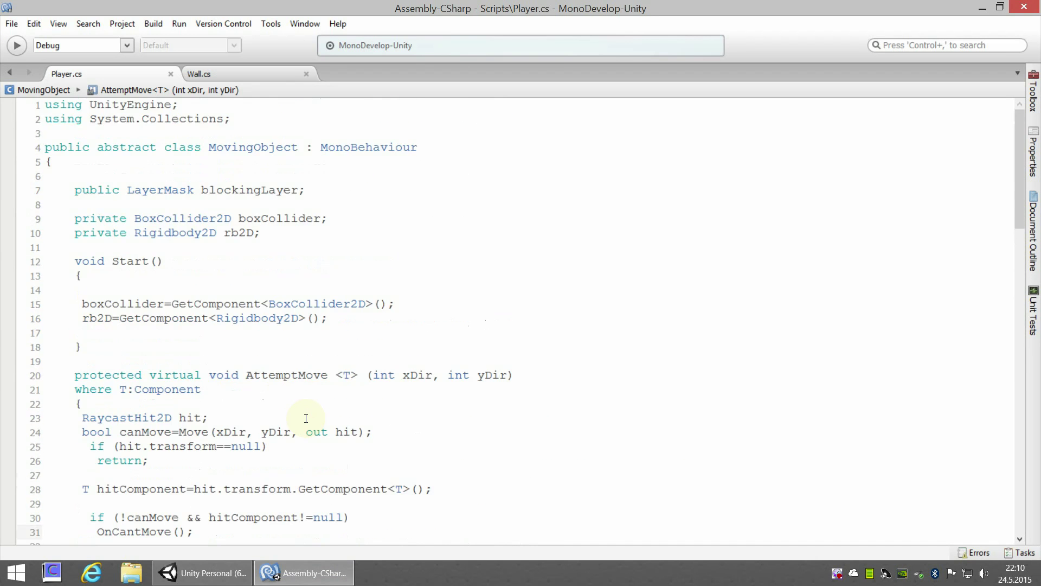
scroll(306, 417, "down", 1)
scroll(306, 418, "down", 11)
scroll(307, 418, "down", 5)
scroll(306, 417, "down", 4)
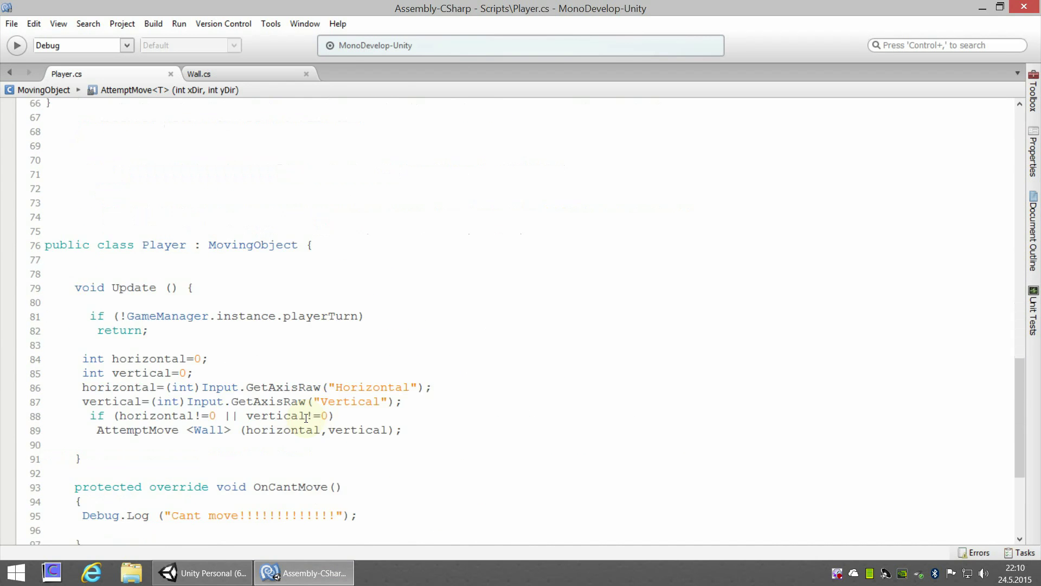
scroll(307, 417, "down", 4)
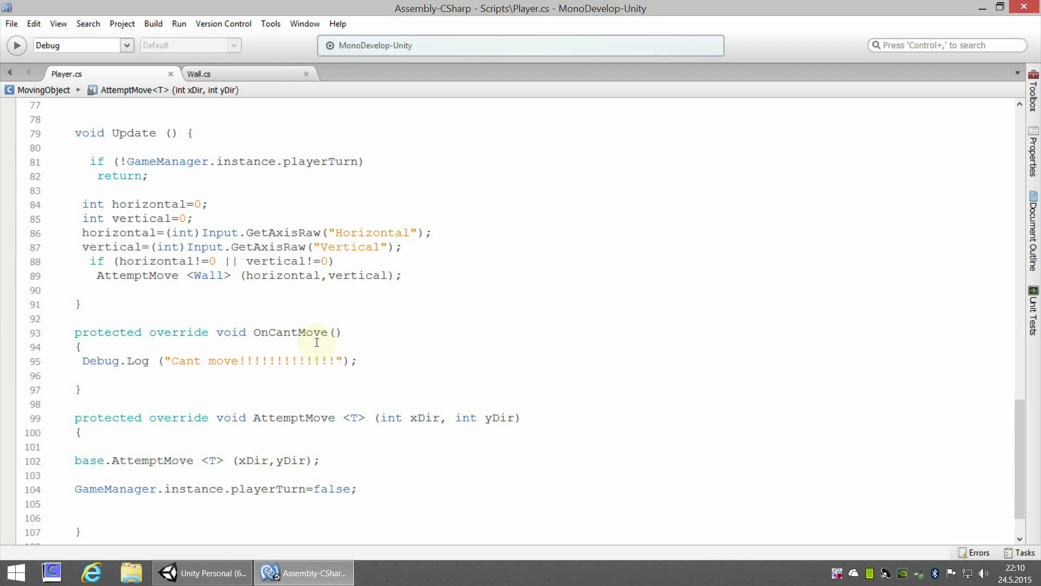
scroll(317, 342, "down", 1)
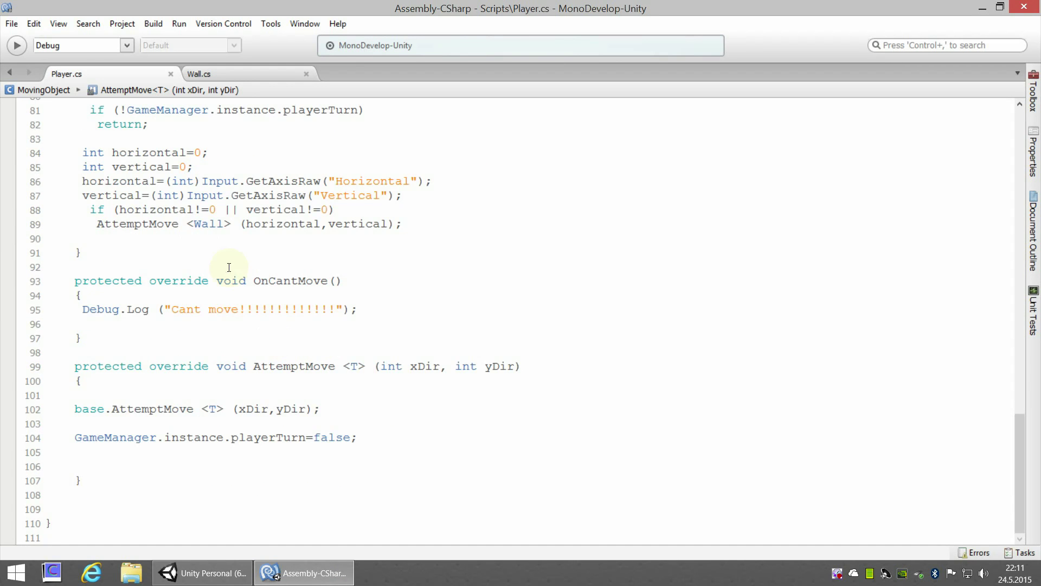
left_click(202, 572)
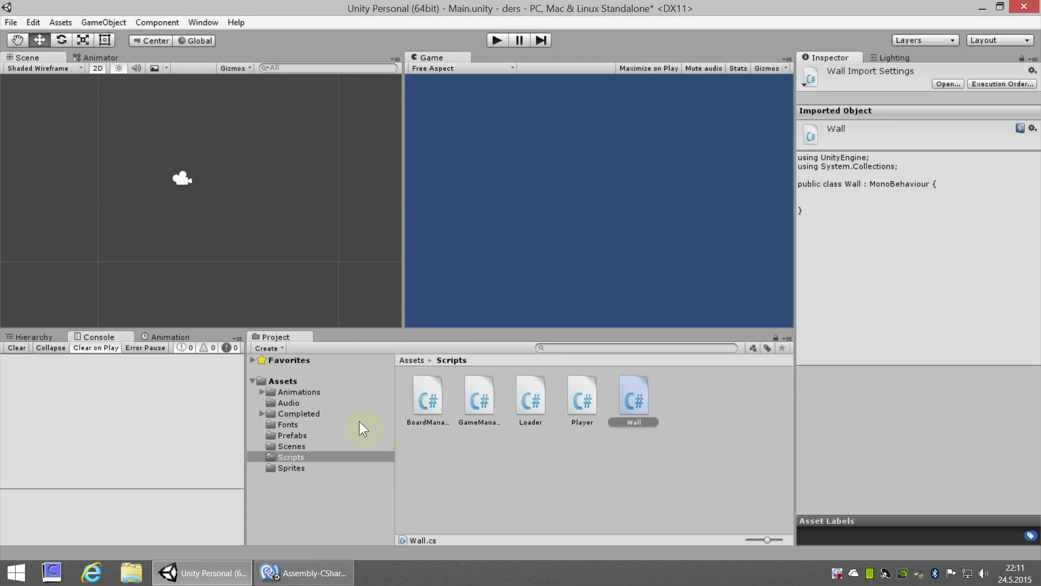
- In the Project's Prefabs folder, select Wall1 and Shift-select through Wall8
left_click(296, 469)
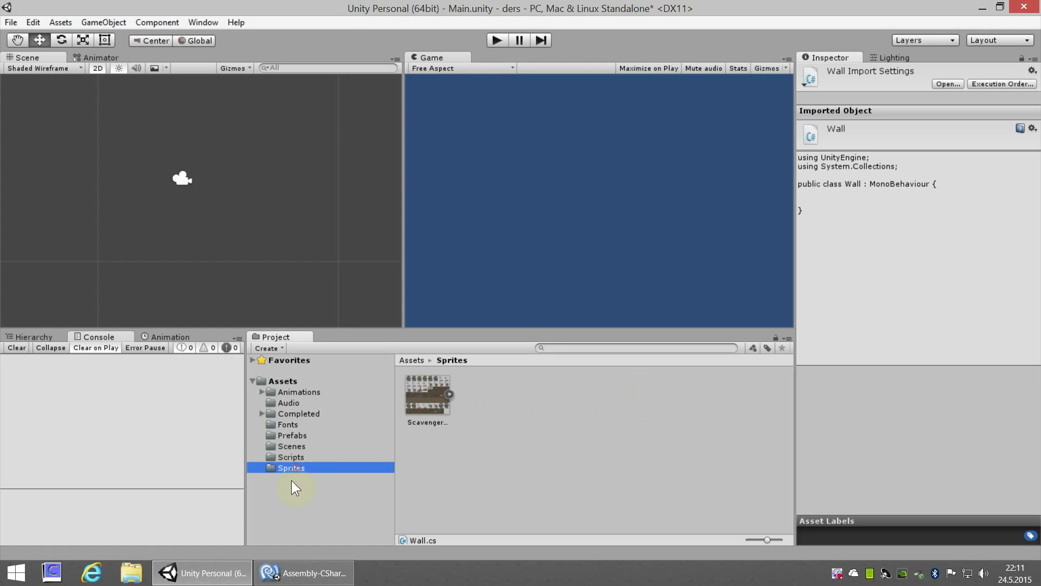
left_click(301, 435)
scroll(608, 456, "down", 3)
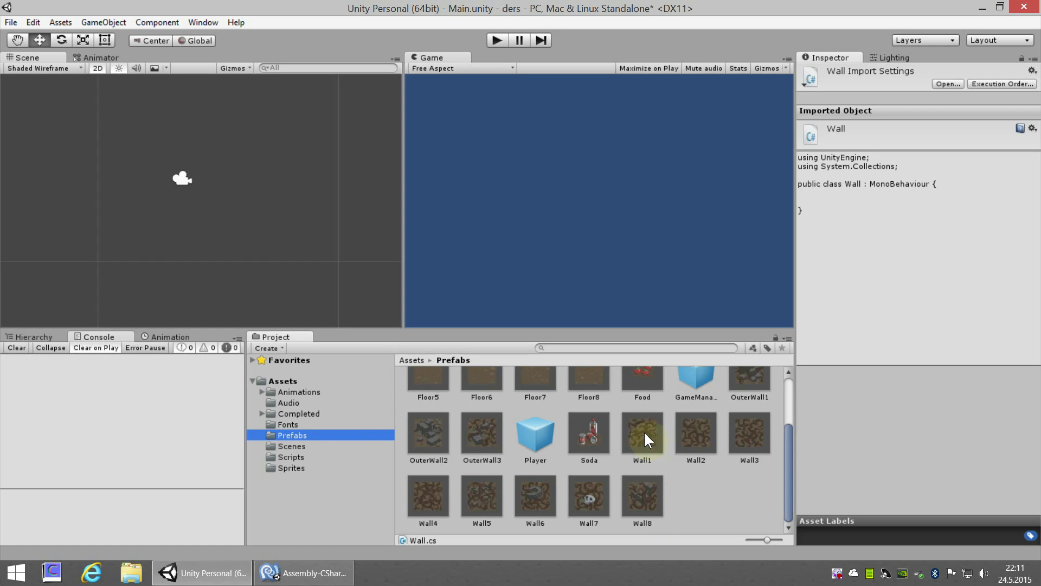
left_click(305, 457)
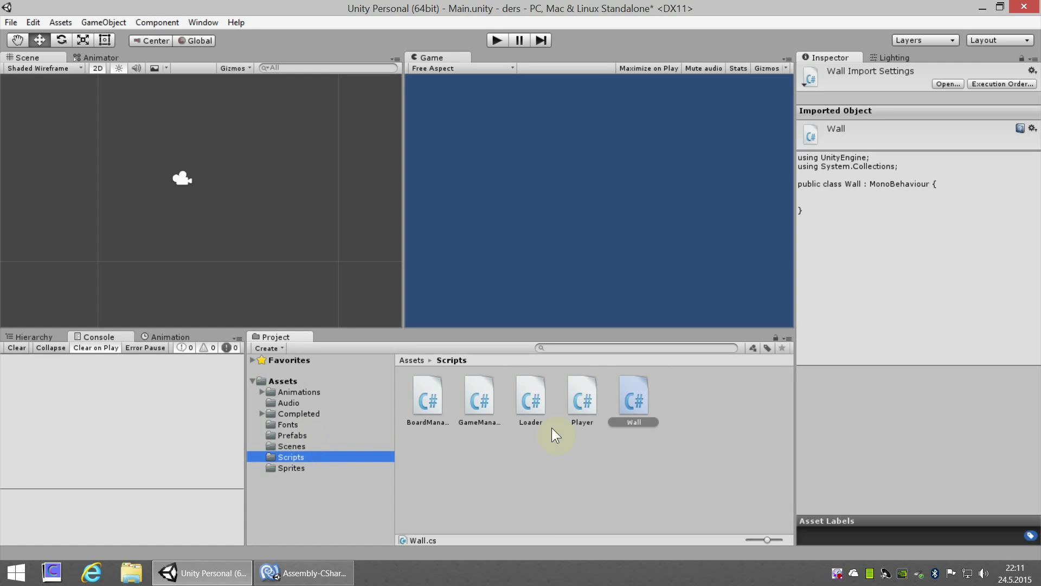
left_click(298, 436)
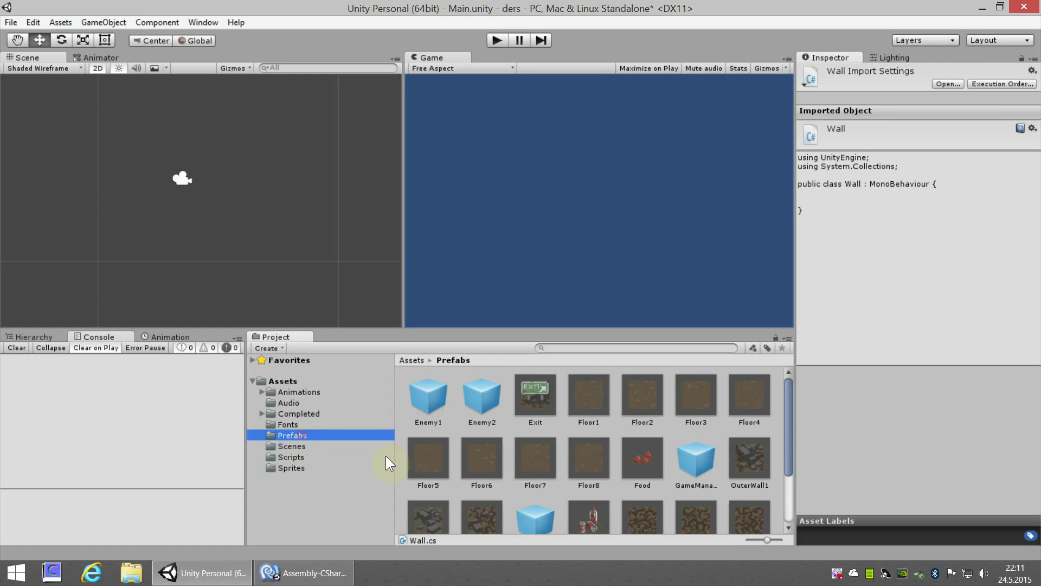
scroll(639, 441, "down", 3)
left_click(642, 442)
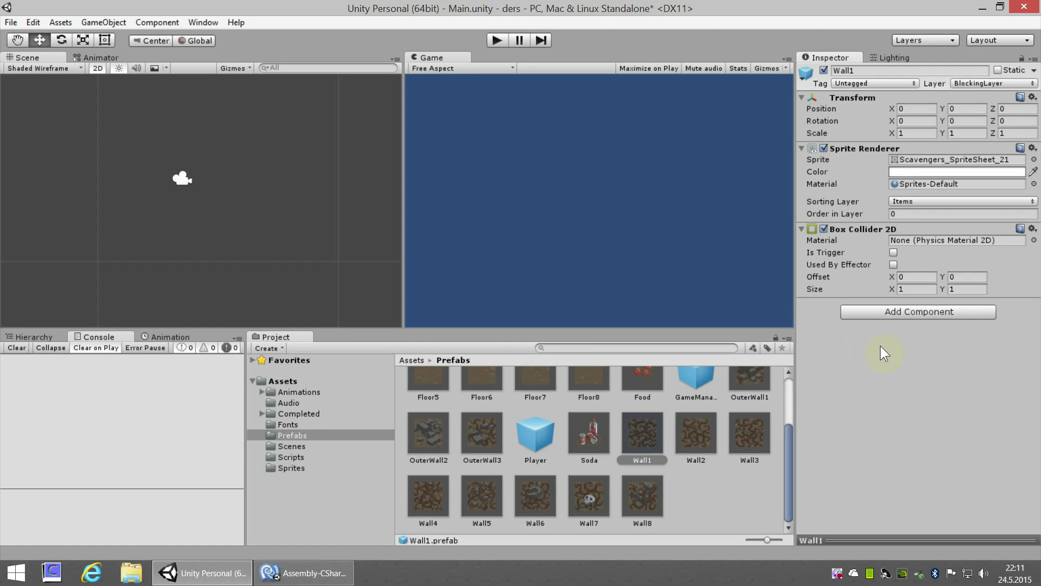
left_click(649, 437)
left_click(642, 501, "shift")
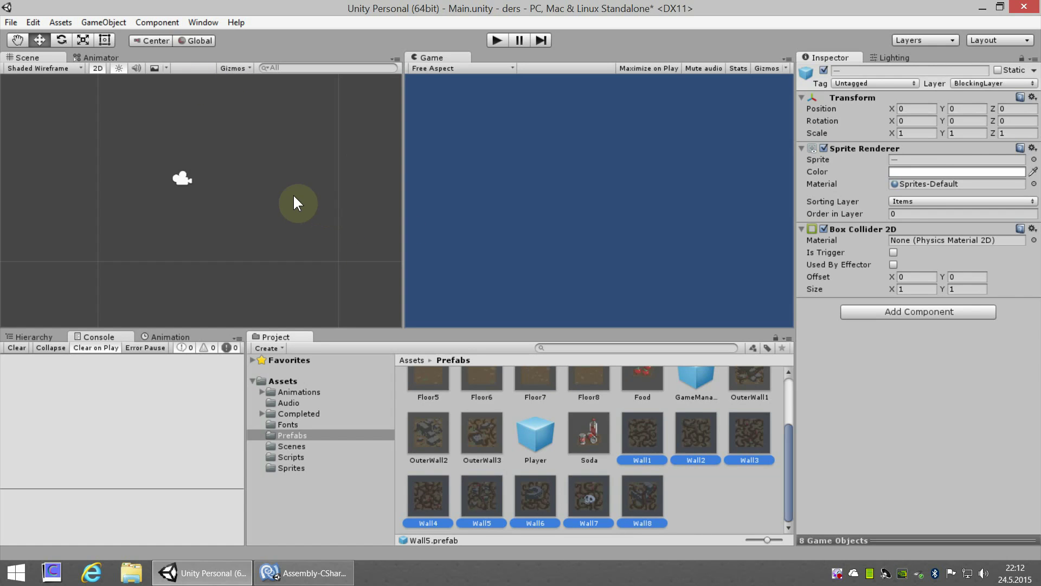
- Add Component > Scripts > Wall to the eight wall prefabs and confirm it on Wall1
left_click(163, 22)
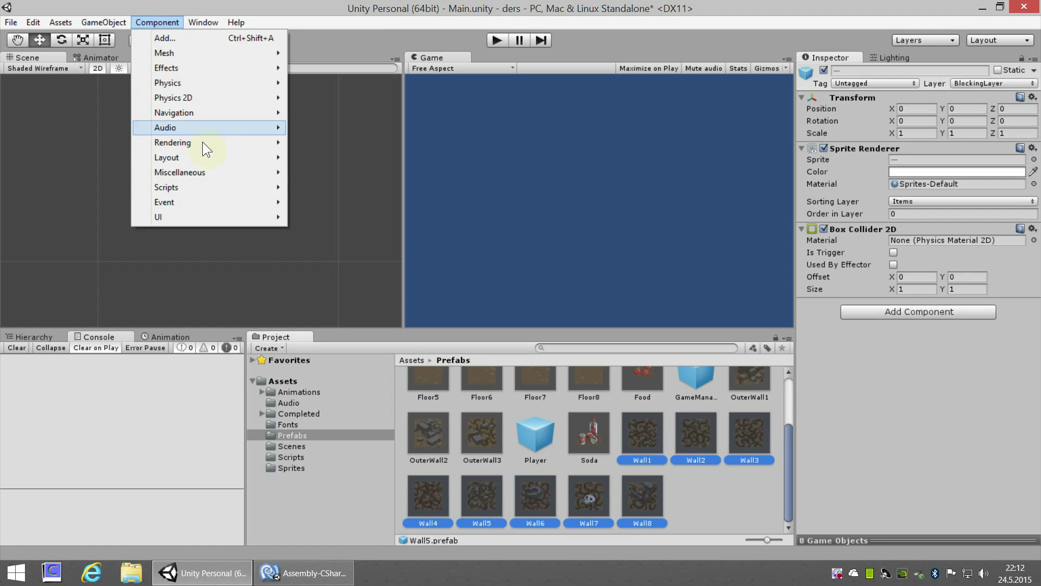
mouse_move(198, 186)
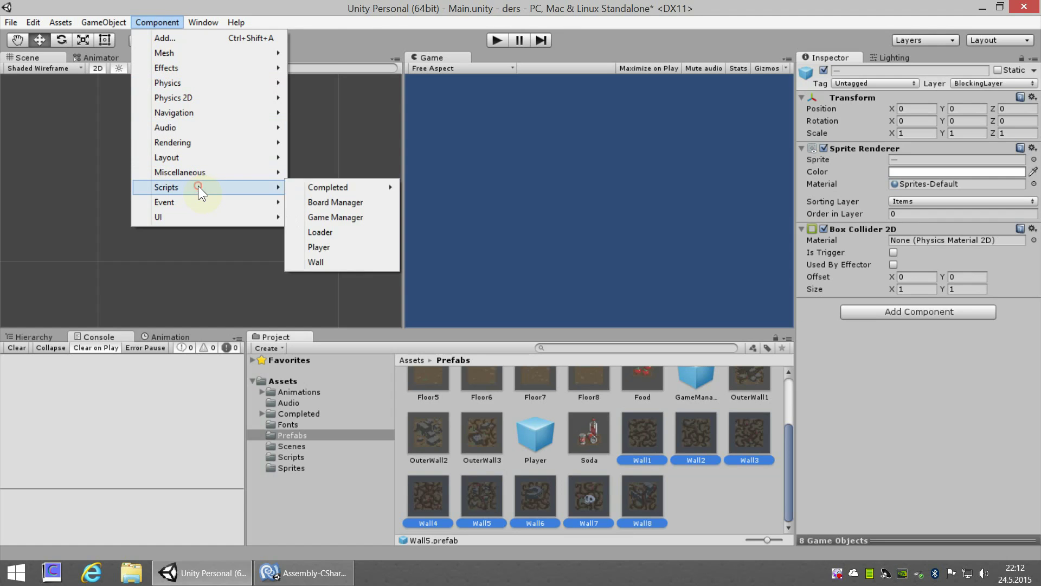
left_click(333, 262)
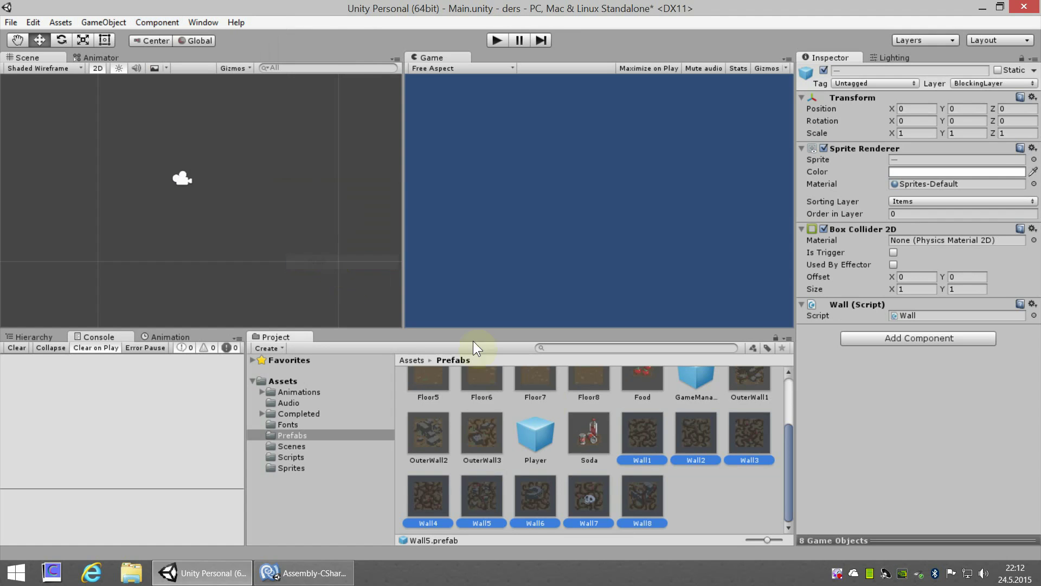
left_click(646, 448)
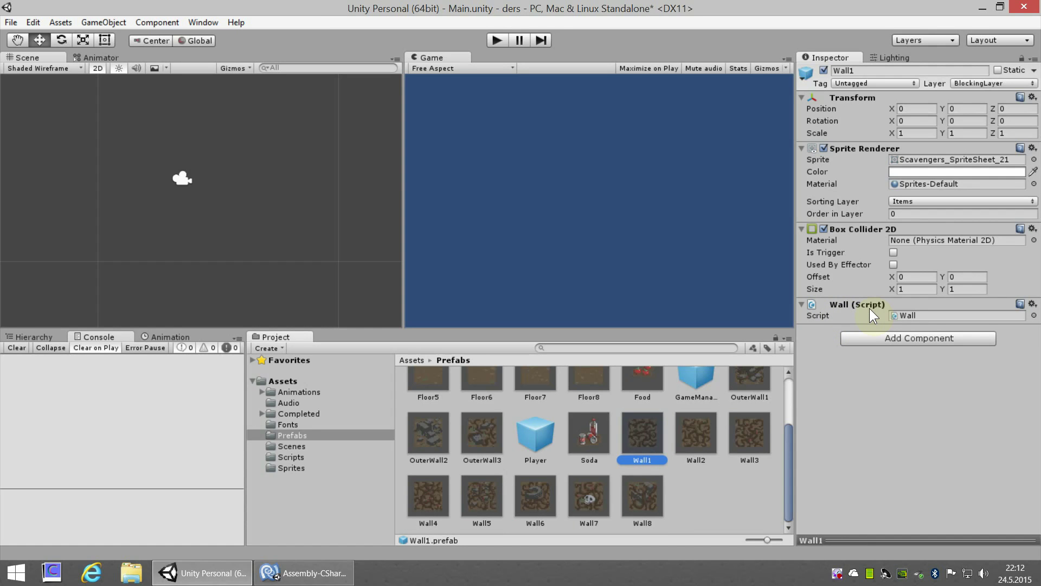
left_click(304, 573)
- Glance at Wall.cs and Player.cs, then return to the Unity editor
left_click(277, 76)
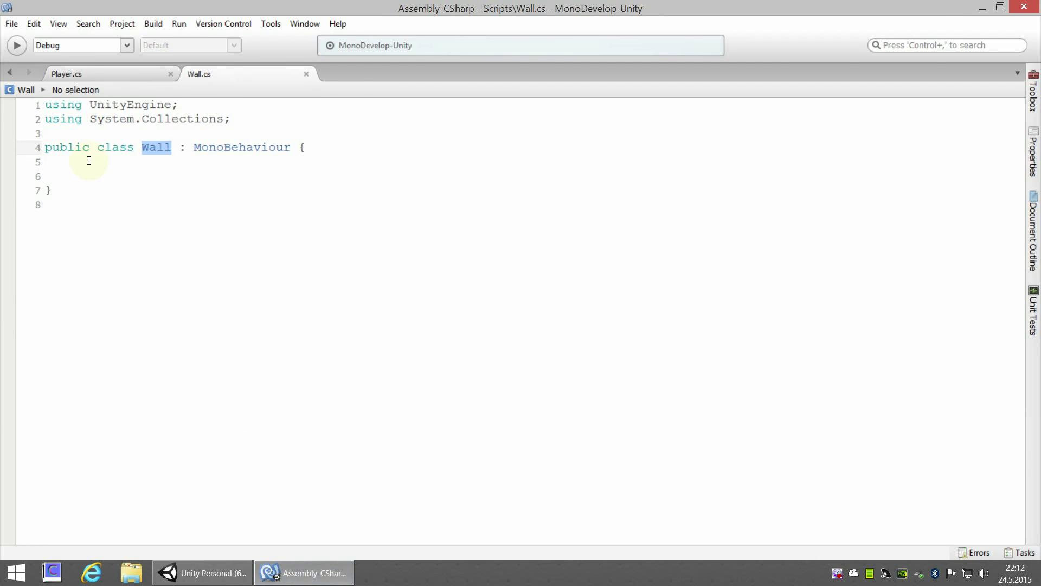
left_click(114, 75)
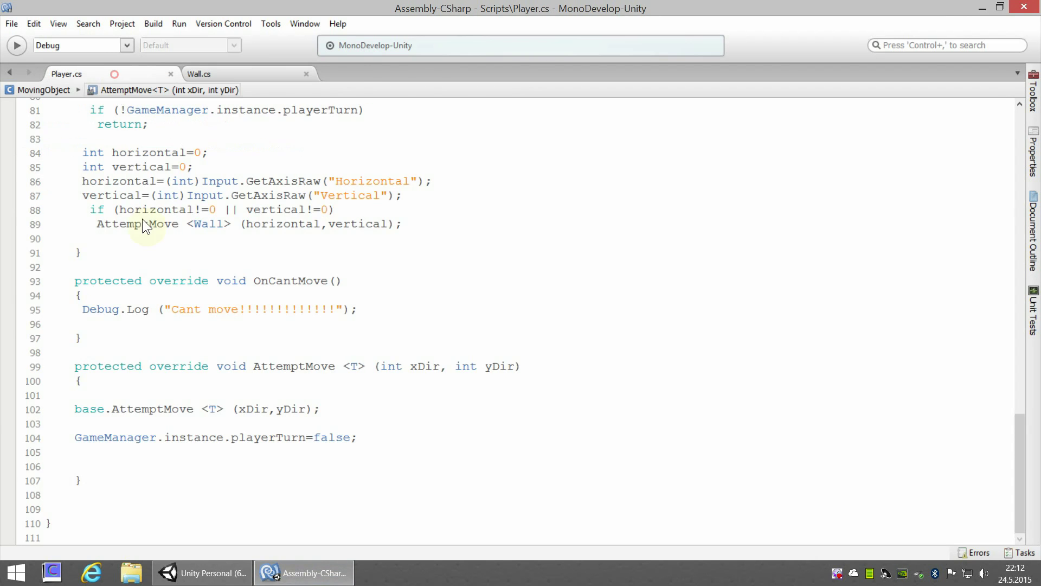
left_click(225, 577)
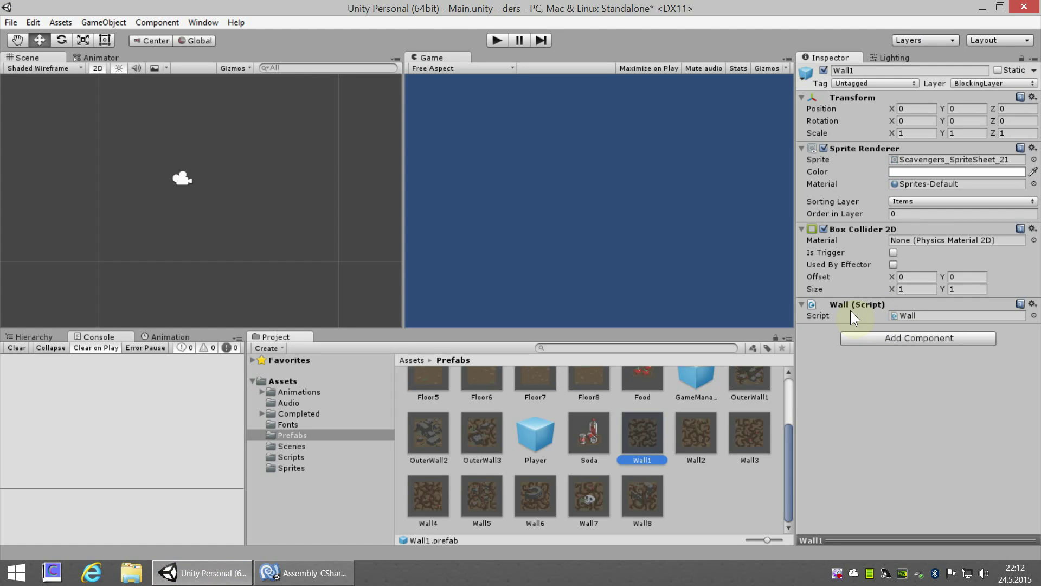
- Play the level, walk the player into walls with the arrow keys, check the Console's 'Cant move' entries, then stop
left_click(497, 41)
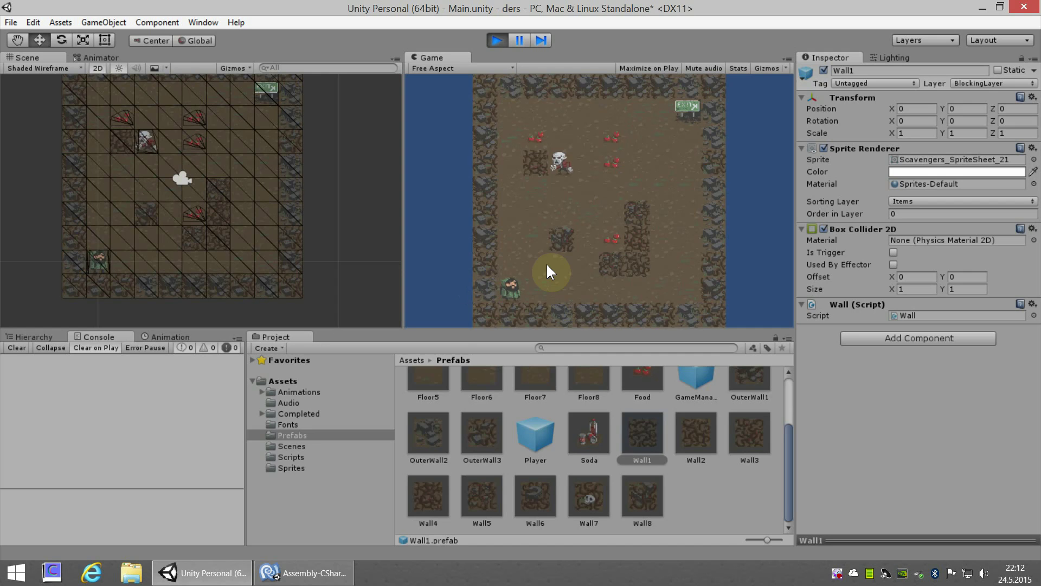
key("Up")
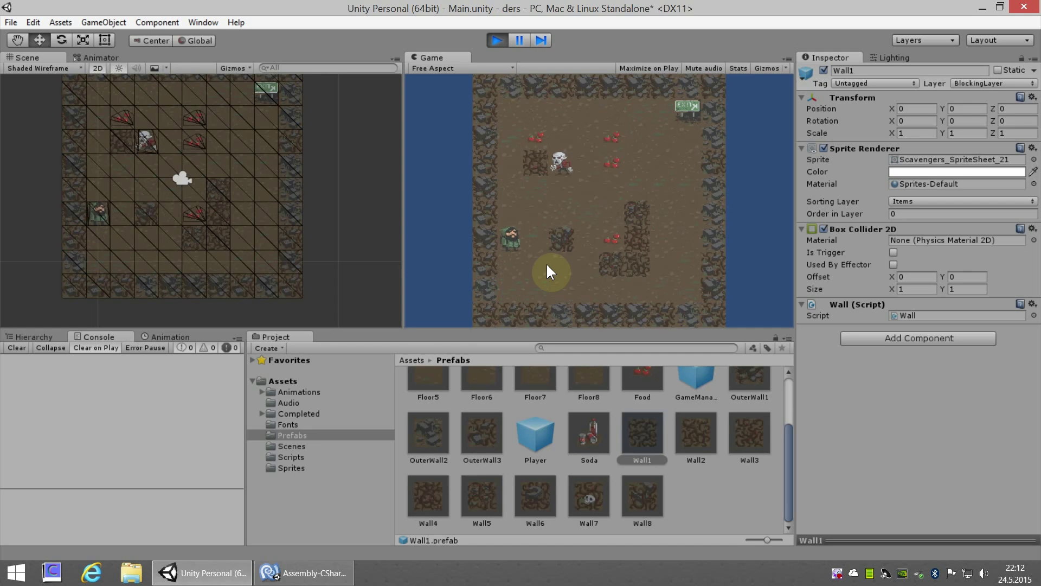
key("Right")
key("Right")
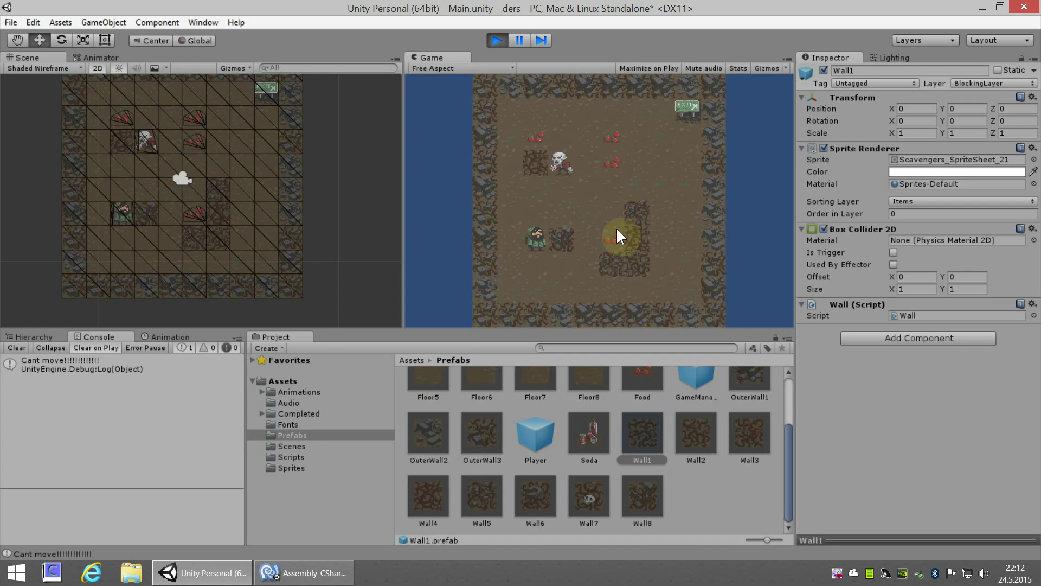
key("Up")
key("Right")
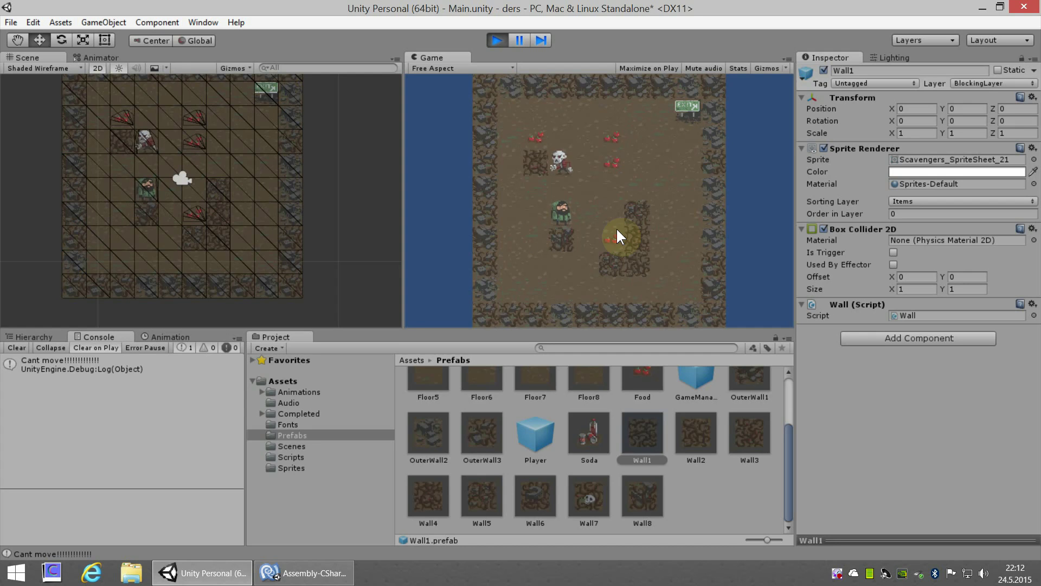
key("Right")
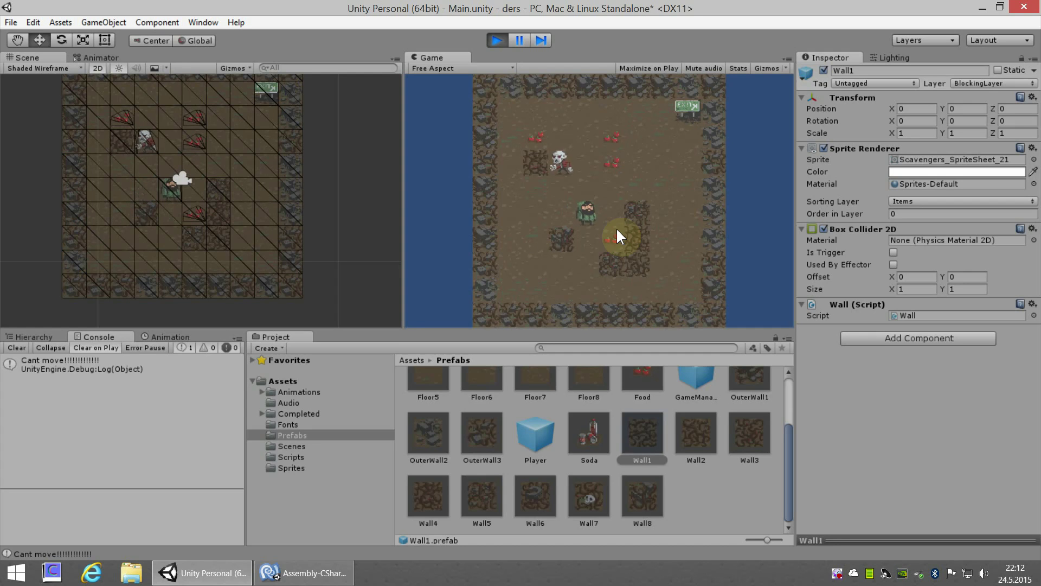
key("Right")
key("Right")
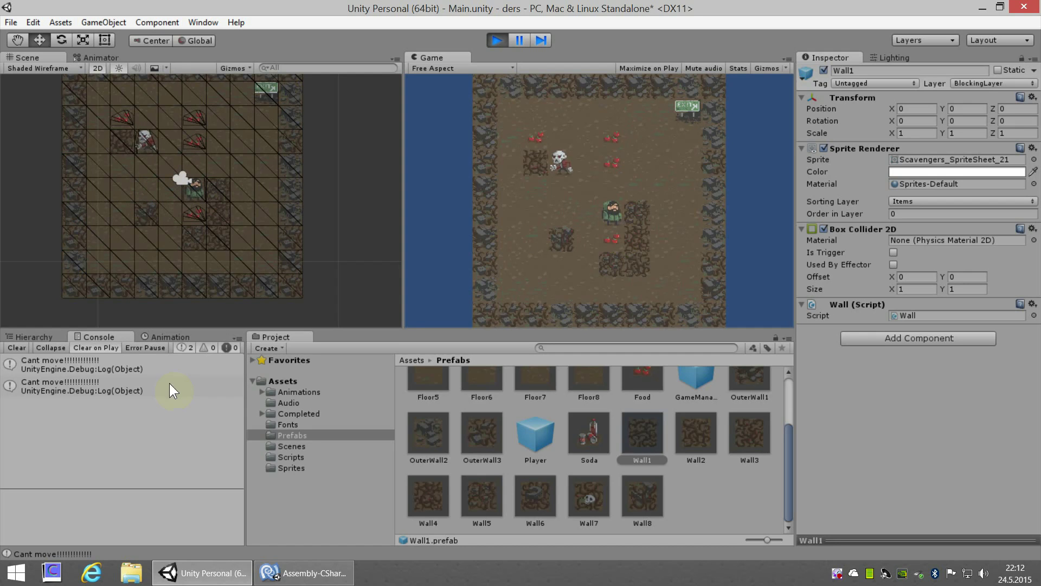
left_click(112, 388)
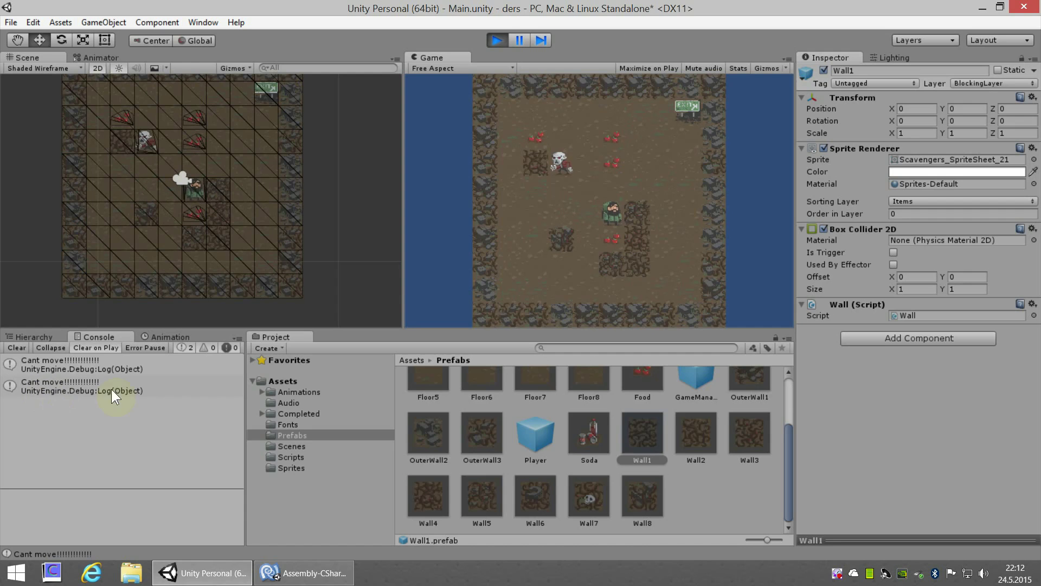
left_click(497, 40)
left_click(324, 578)
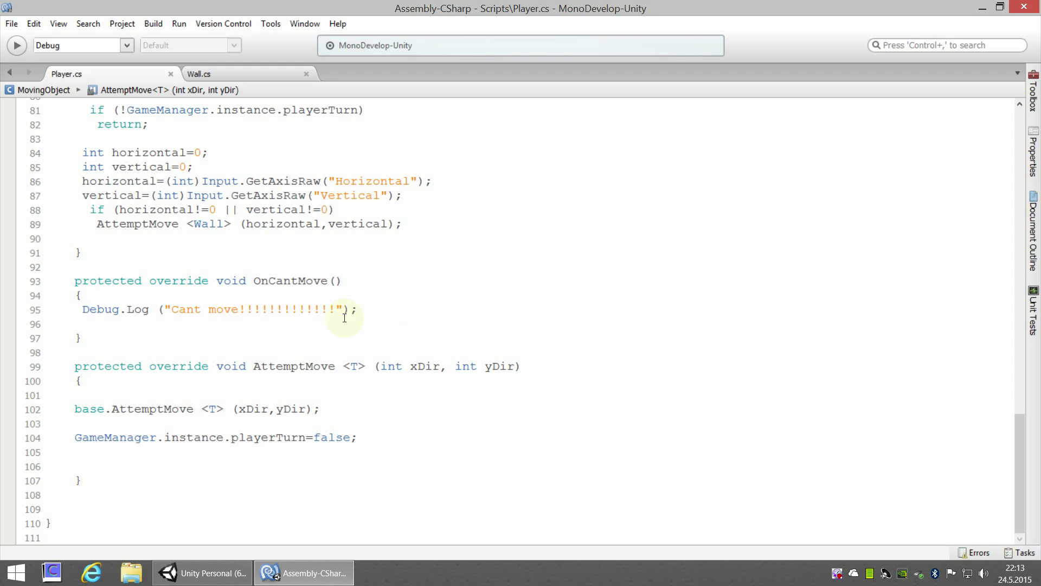
mouse_move(293, 315)
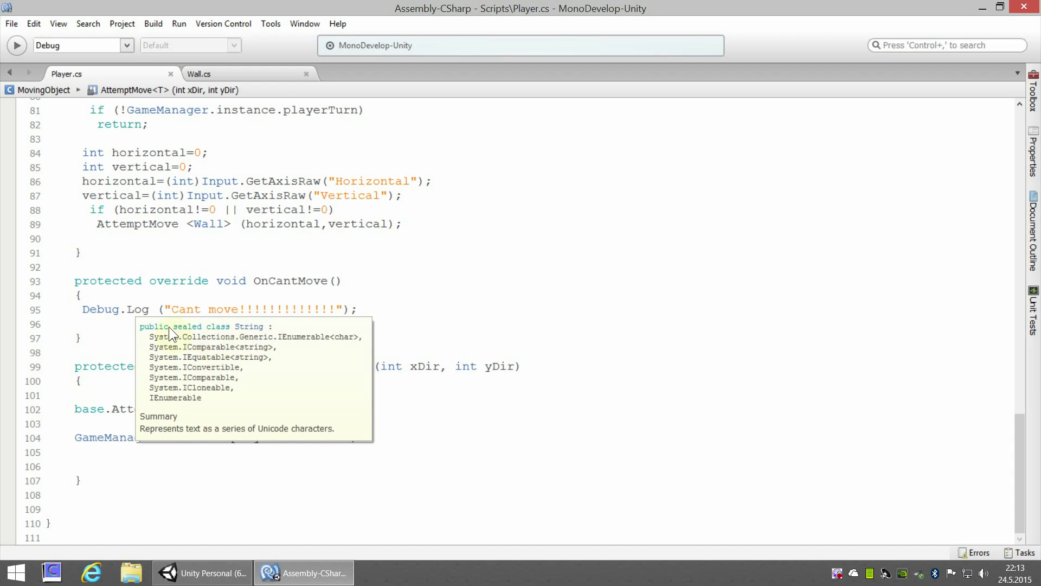
left_click(148, 407)
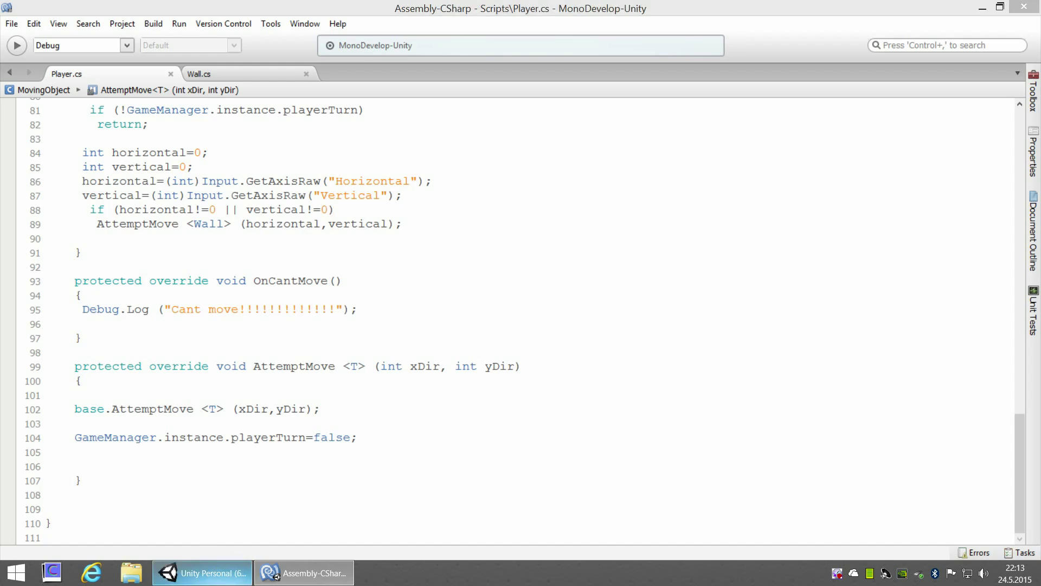
left_click(201, 572)
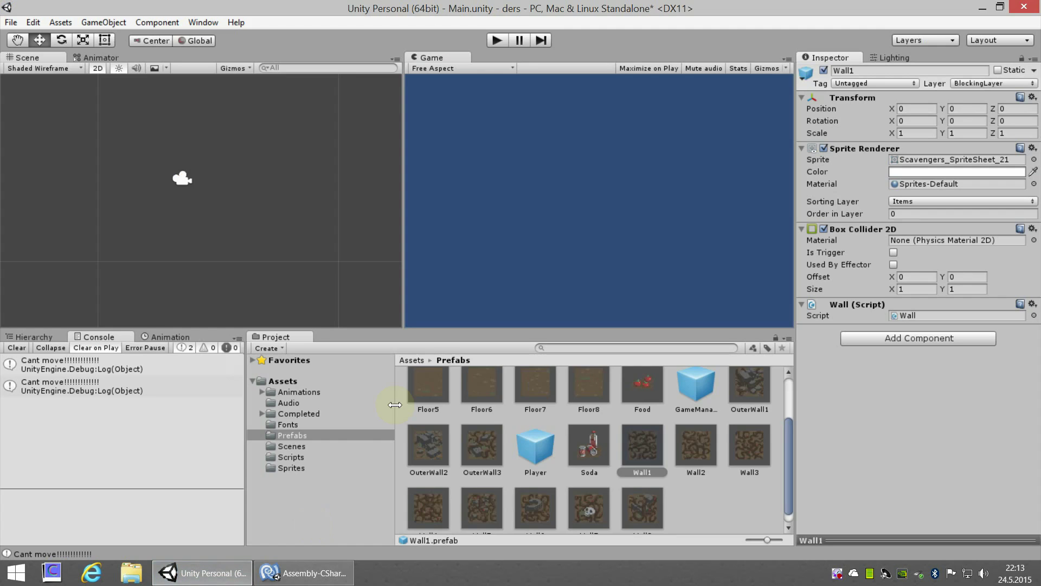
- Open the Player controller from Animations > AnimatorControllers in the Animator
left_click(307, 392)
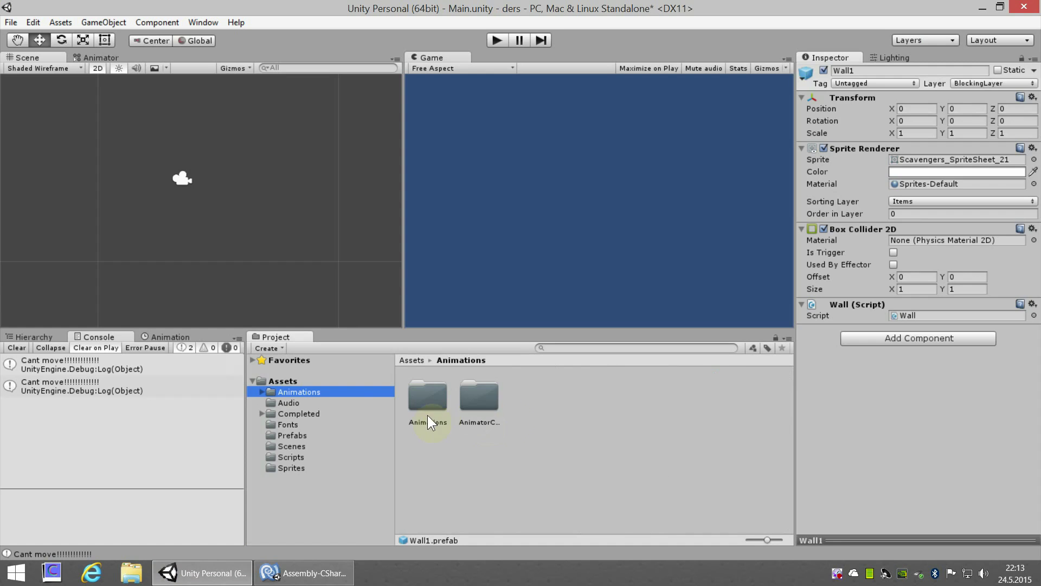
left_click(495, 405)
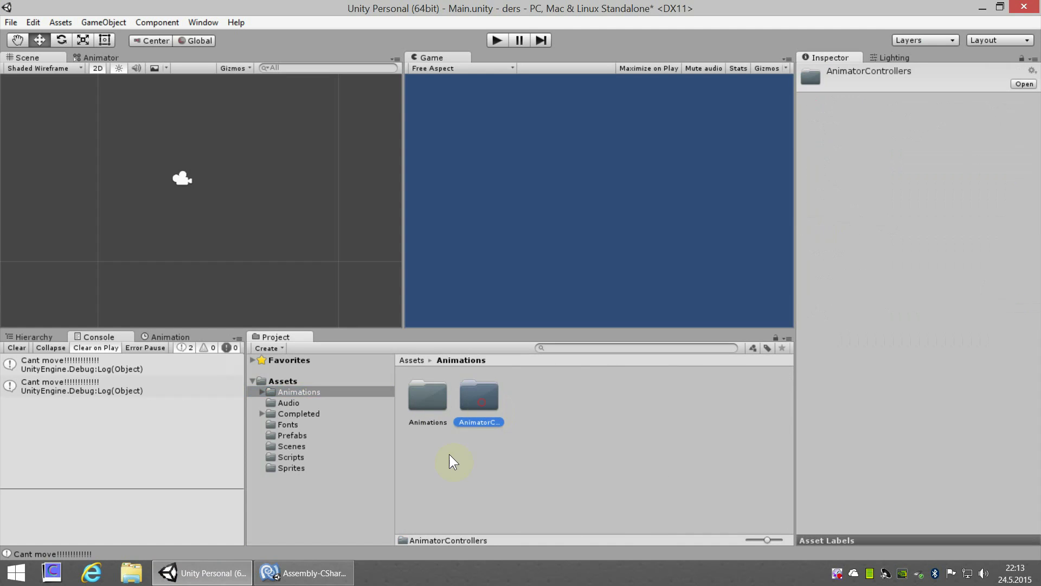
double_click(480, 402)
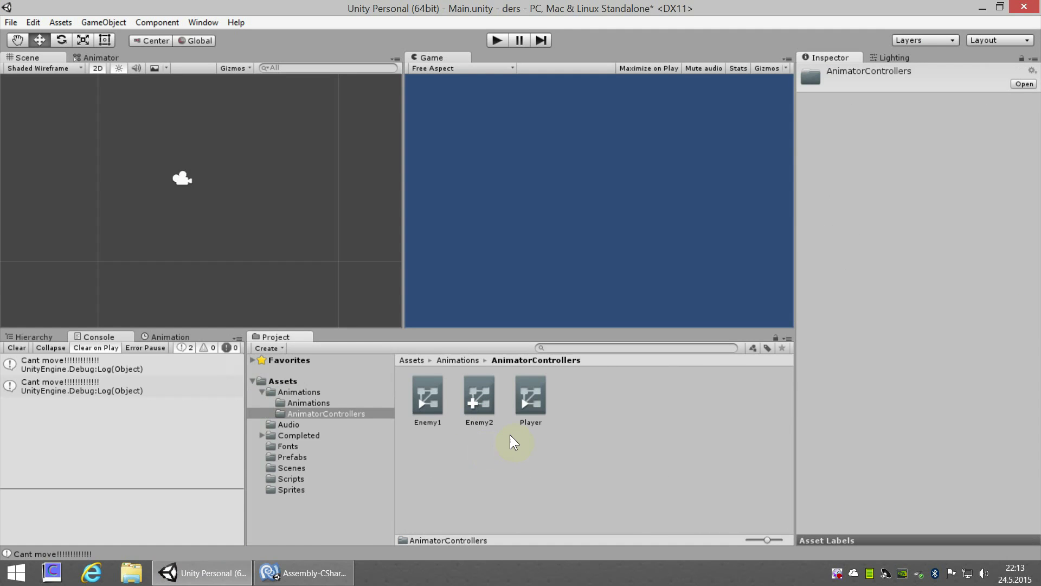
double_click(532, 395)
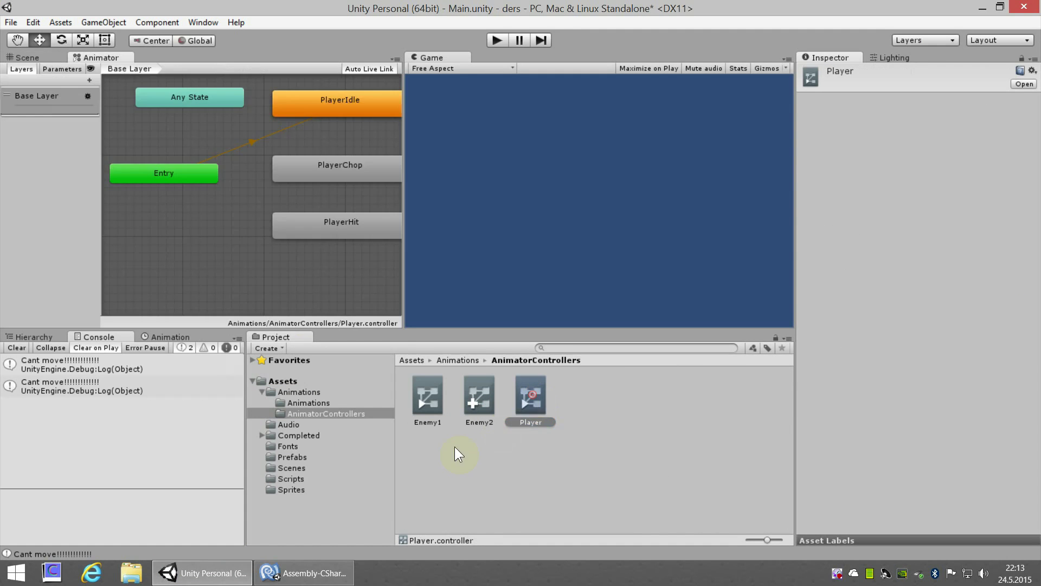
- Widen the Animator graph and place PlayerChop and PlayerHit side by side below PlayerIdle
left_click_drag(401, 219, 564, 219)
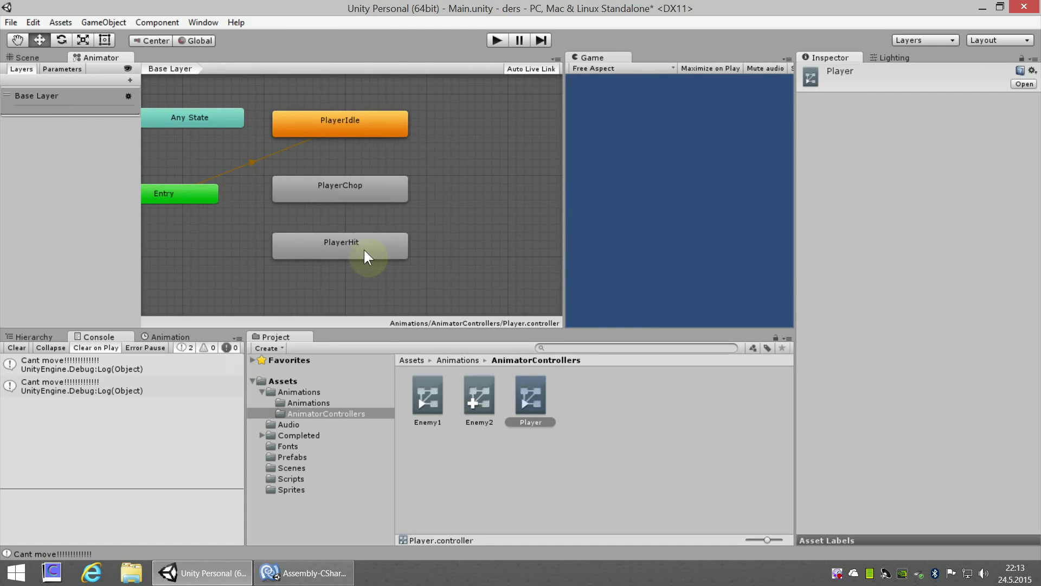
mouse_move(363, 248)
left_mouse_down()
mouse_move(502, 240)
mouse_move(496, 250)
left_mouse_up()
left_click_drag(363, 187, 282, 245)
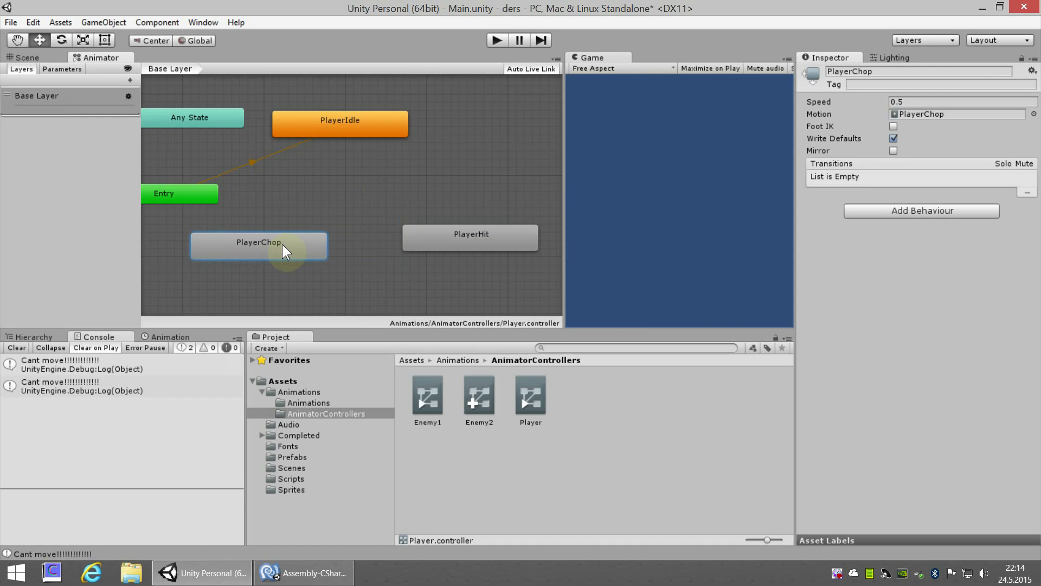
left_click_drag(444, 242, 412, 248)
left_click_drag(297, 244, 288, 243)
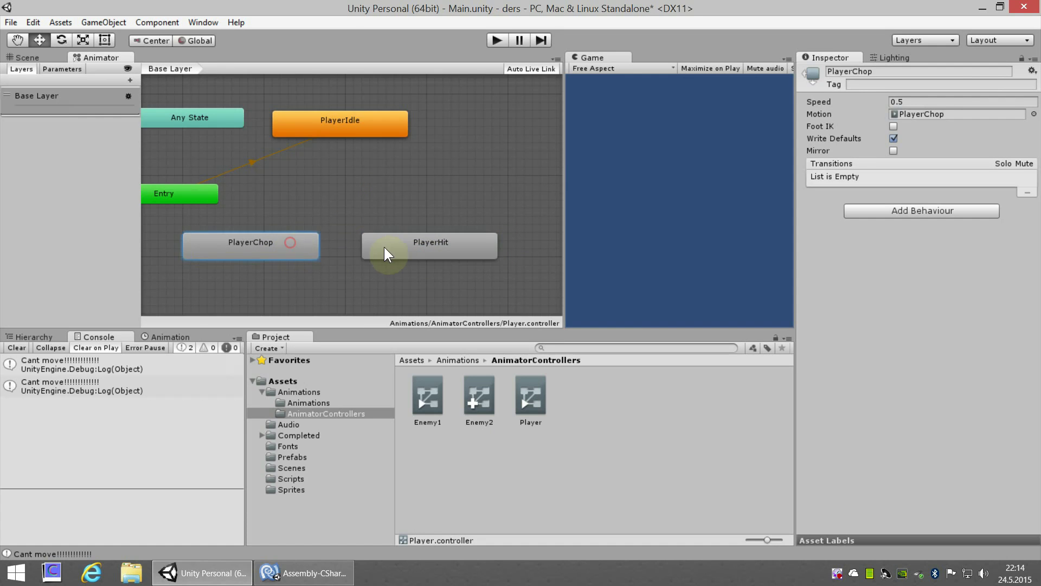
left_click_drag(397, 247, 405, 249)
middle_click_drag(336, 212, 348, 218)
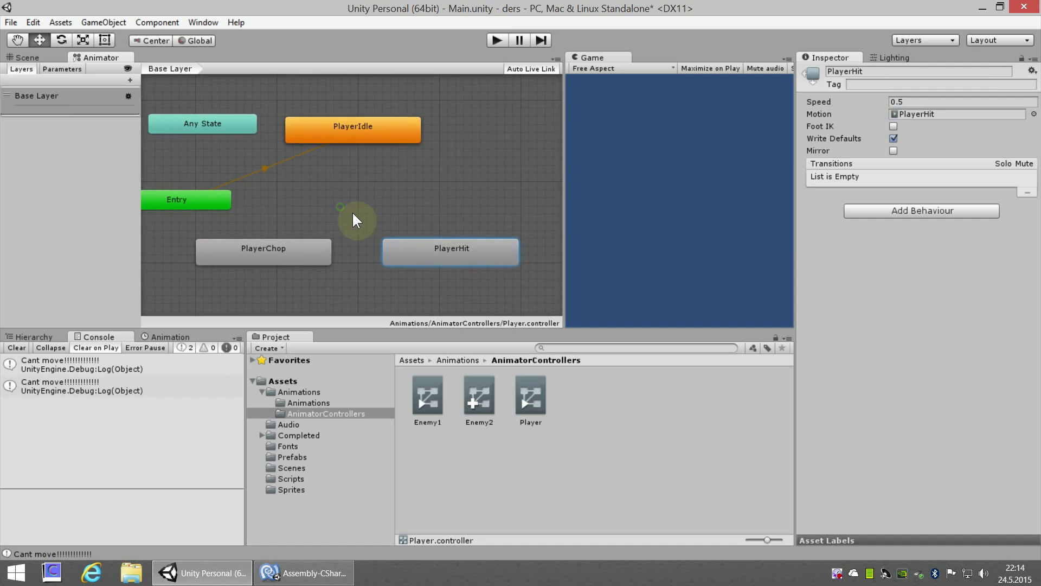
- Make transitions from PlayerIdle to PlayerHit and from PlayerHit back to PlayerIdle
right_click(384, 131)
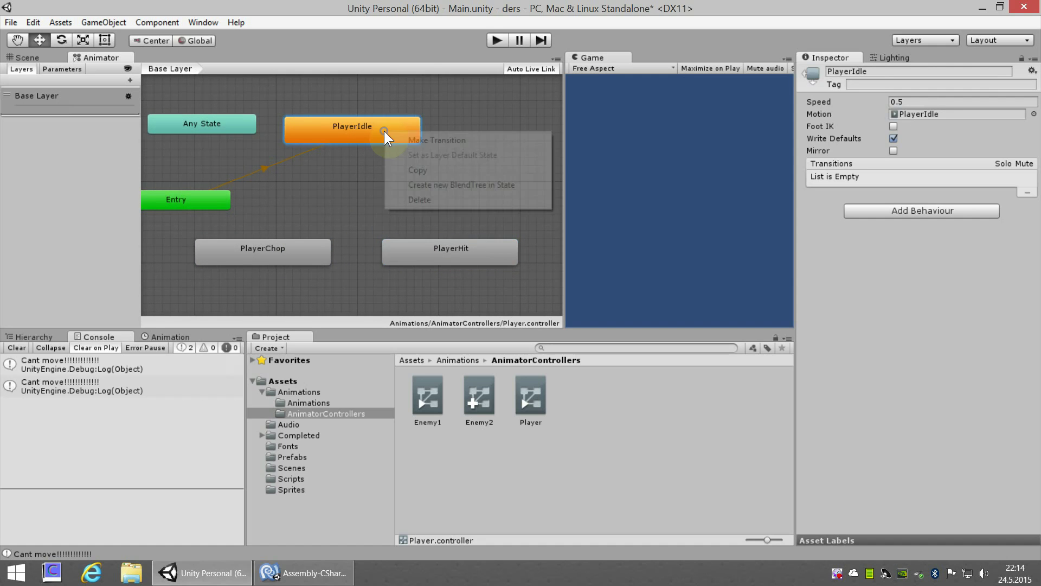
left_click(416, 142)
left_click(423, 244)
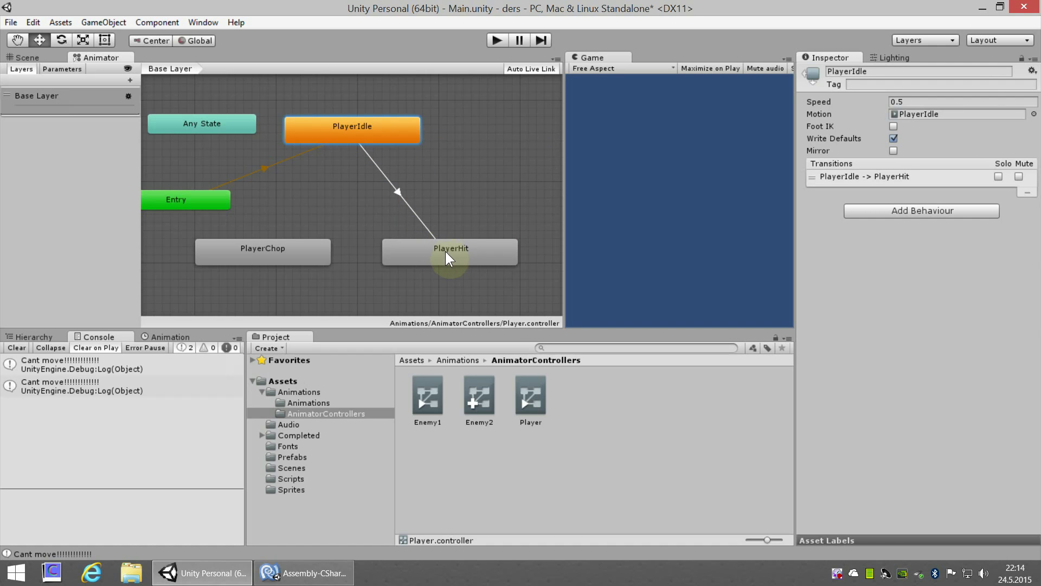
right_click(476, 254)
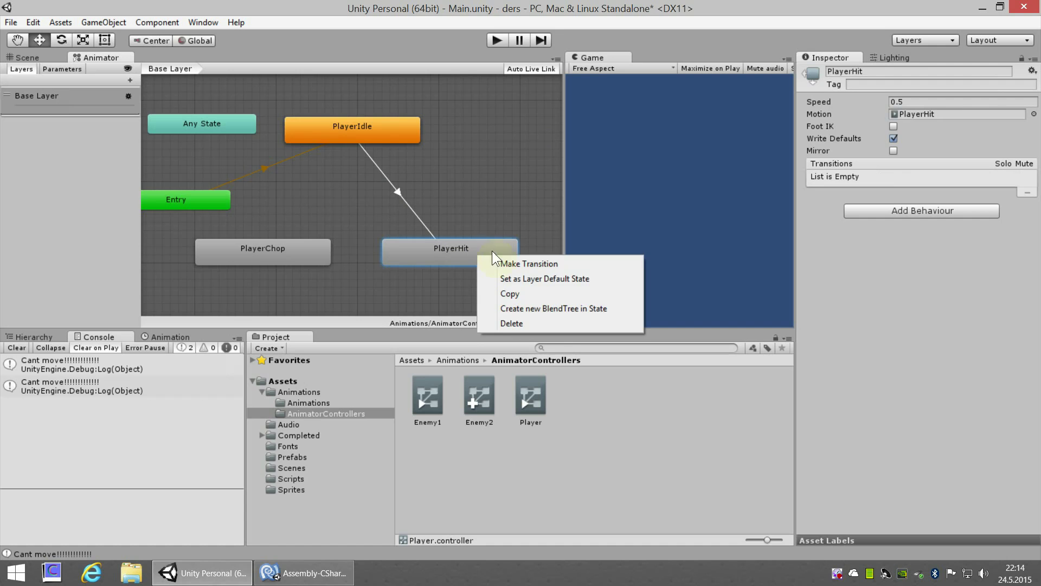
left_click(495, 258)
left_click(358, 123)
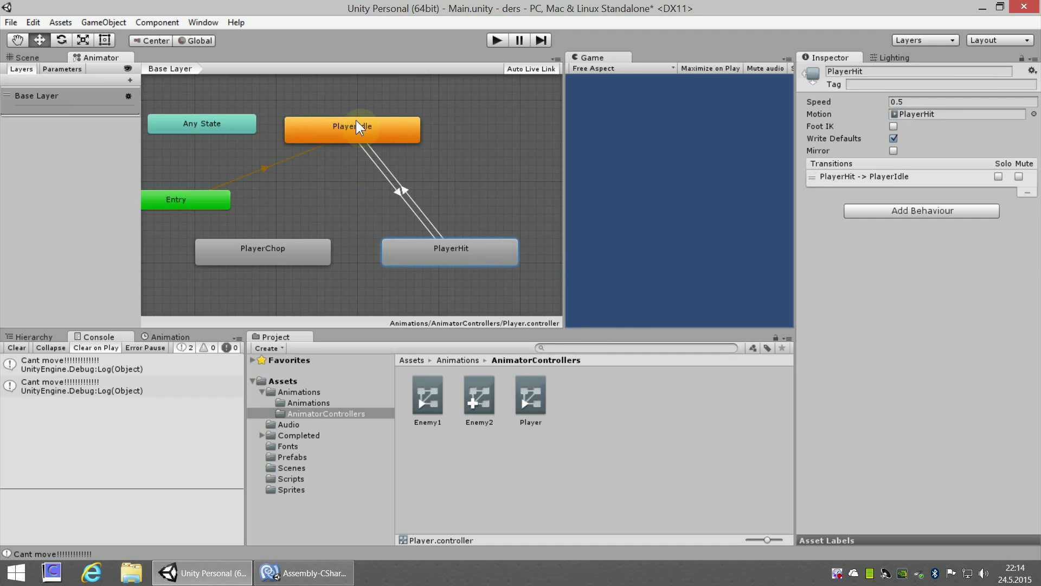
- Make transitions from PlayerIdle to PlayerChop and from PlayerChop back to PlayerIdle
right_click(317, 131)
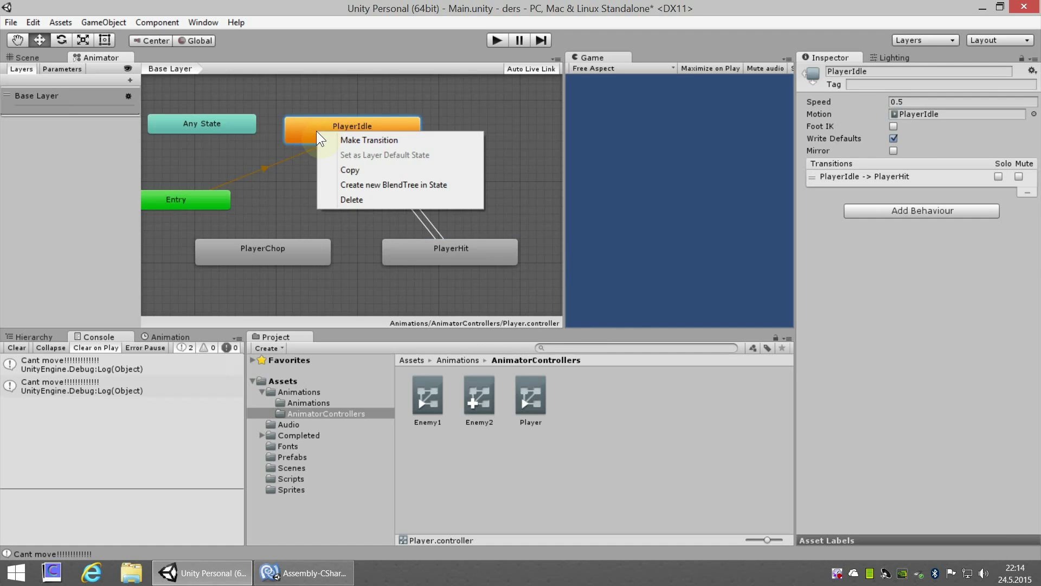
left_click(353, 140)
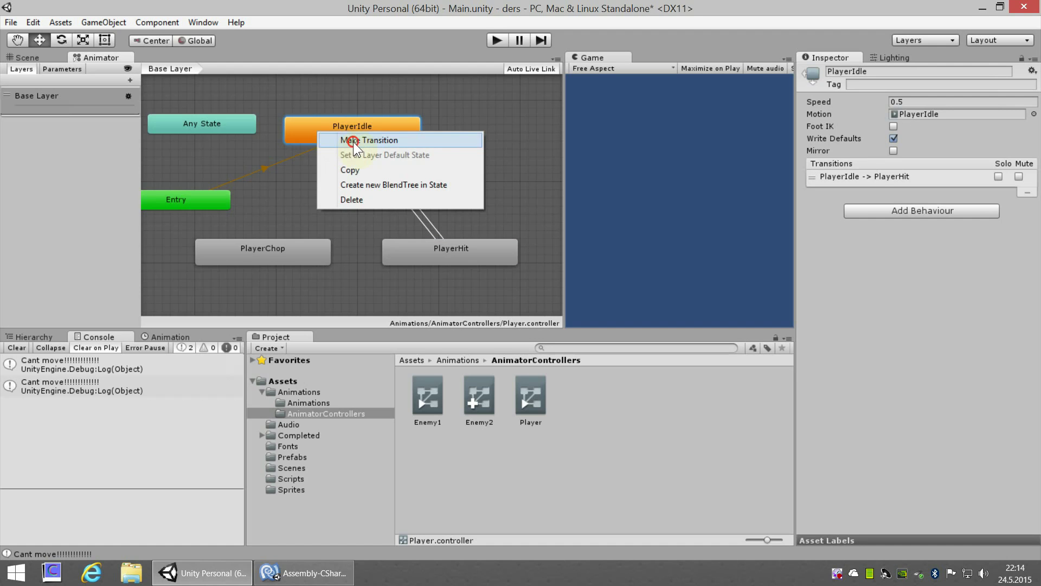
left_click(266, 250)
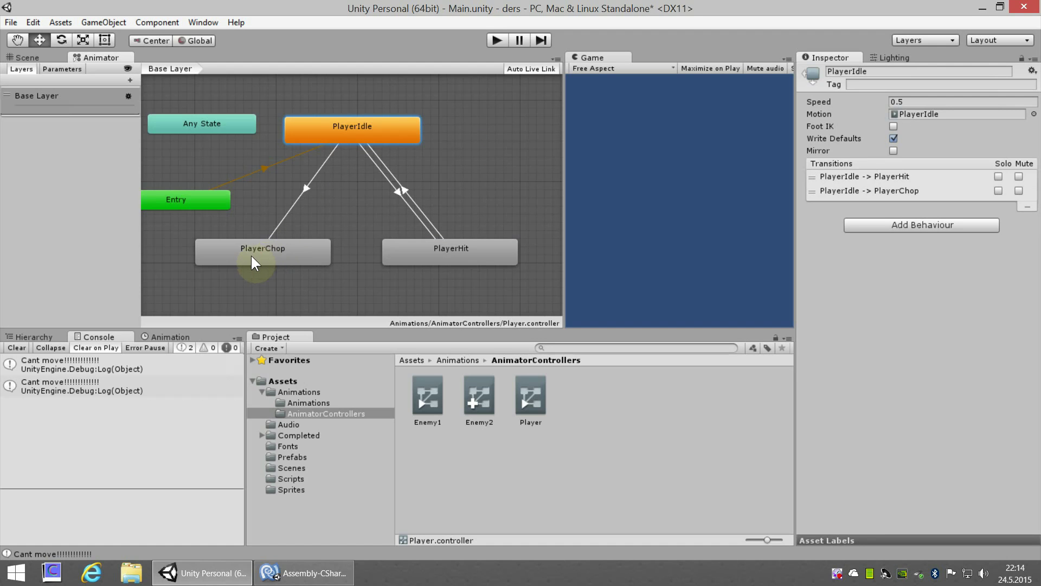
left_click(288, 254)
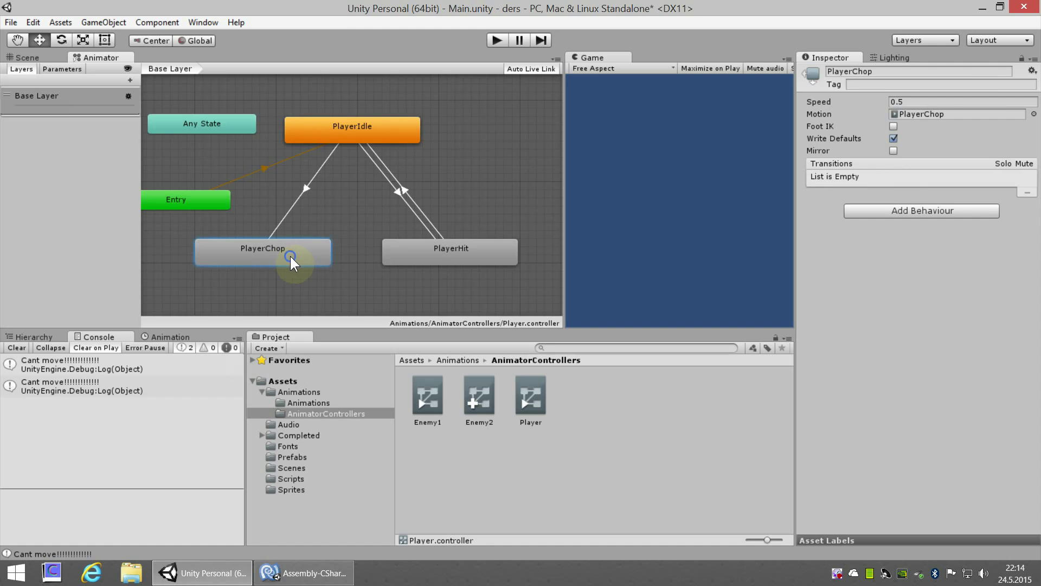
right_click(290, 256)
left_click(324, 262)
left_click(359, 138)
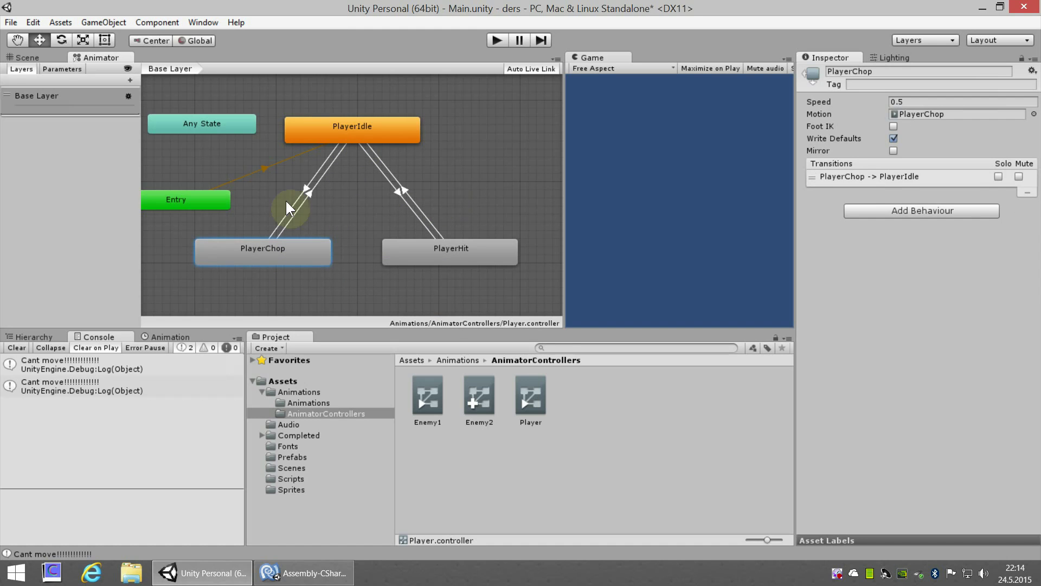
left_click(60, 69)
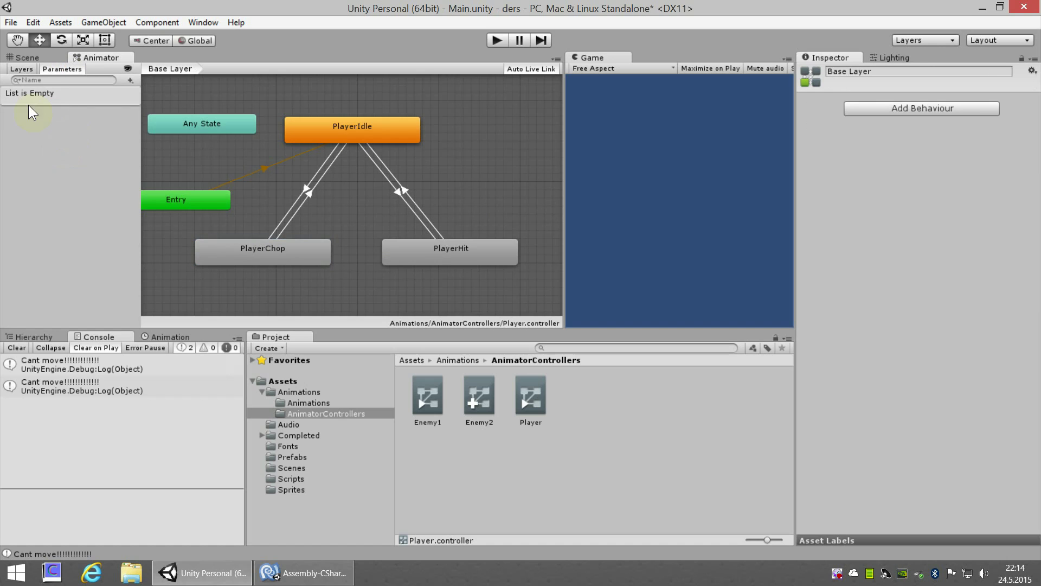
- Add two Trigger parameters named playerChop and playerHit in the Animator's Parameters list
left_click(130, 80)
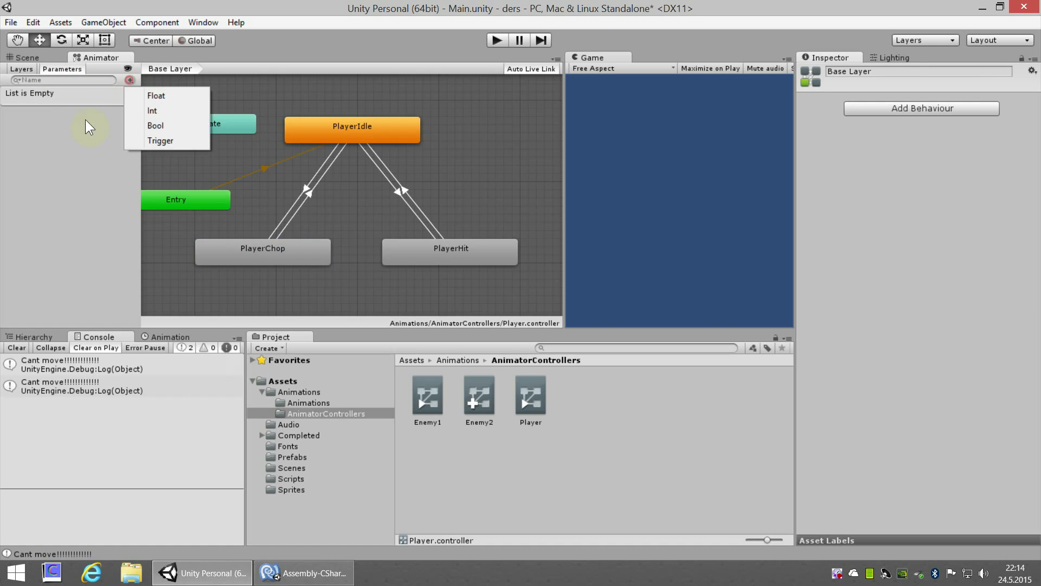
left_click(164, 142)
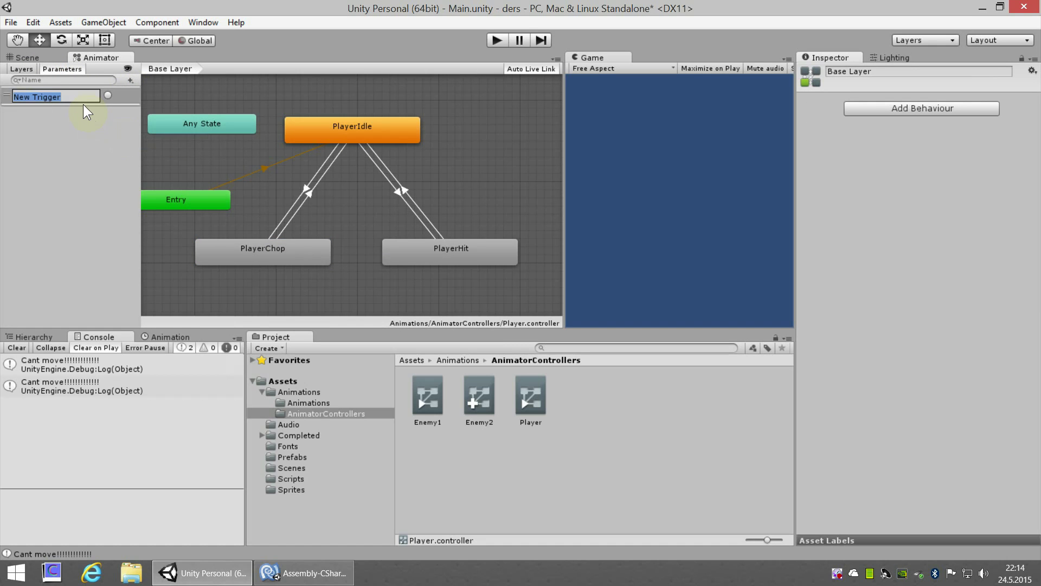
type("player")
type("Chop")
key("Return")
left_click(130, 79)
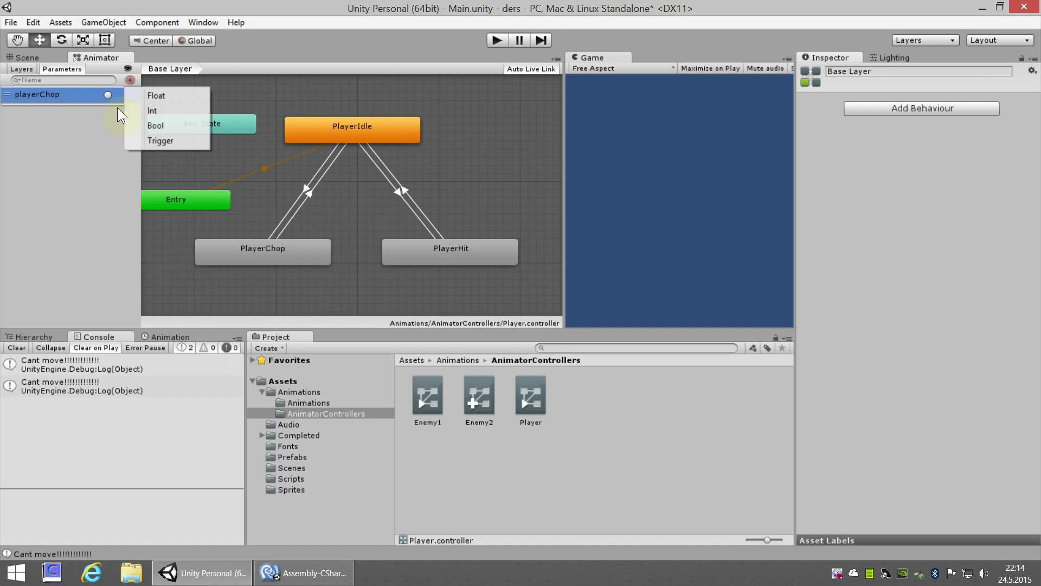
left_click(159, 136)
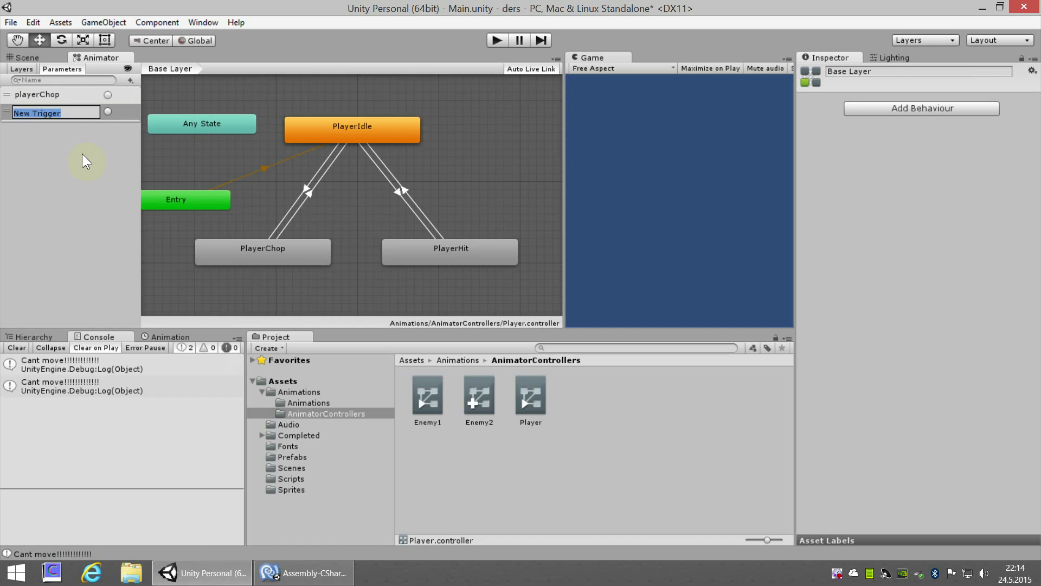
type("playerHit")
key("Return")
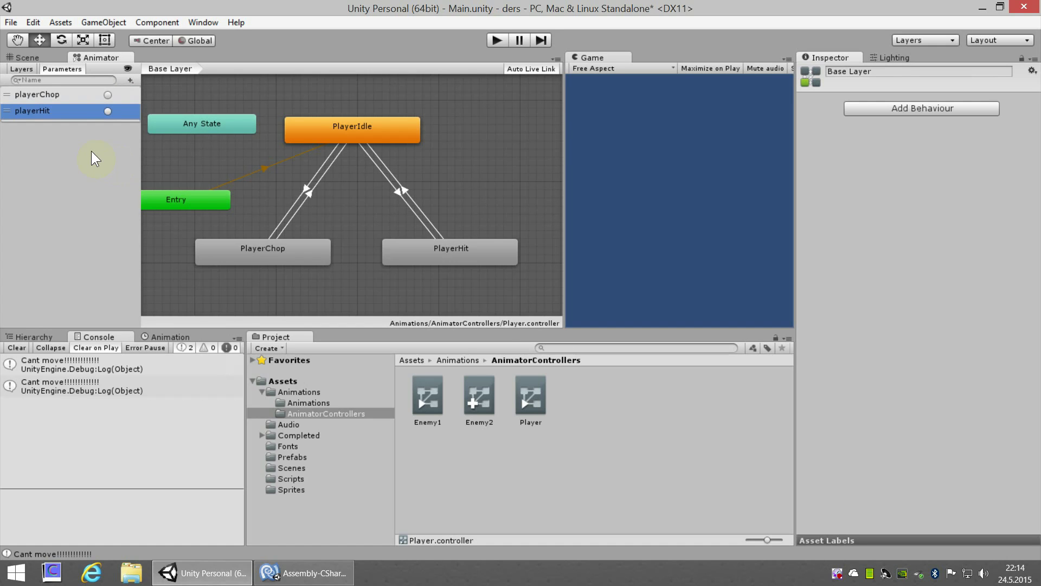
left_click(68, 92)
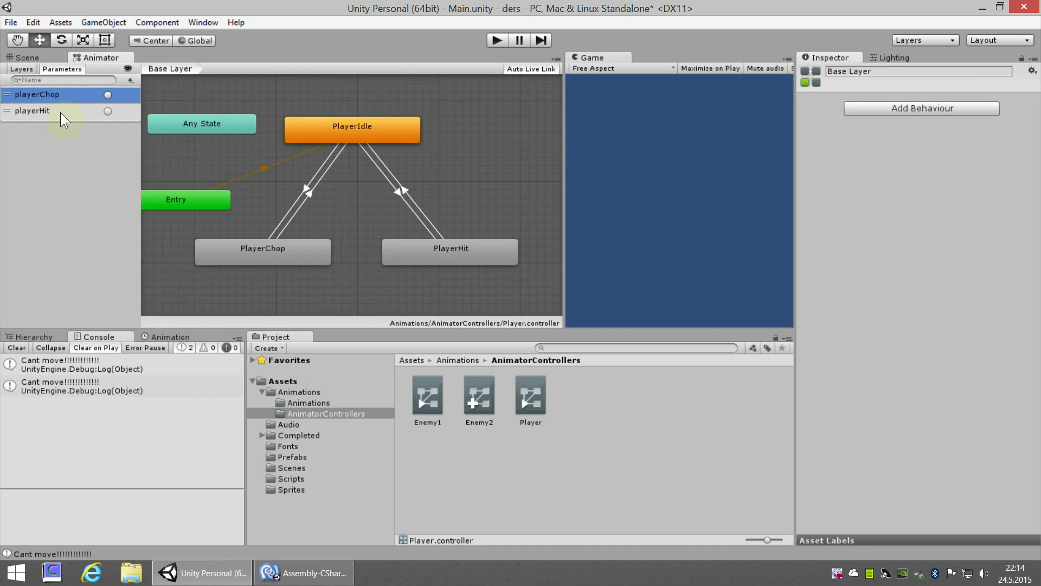
- On PlayerIdle→PlayerHit, turn off Has Exit Time, set Transition Duration 0, and add a playerHit condition
left_click(60, 112)
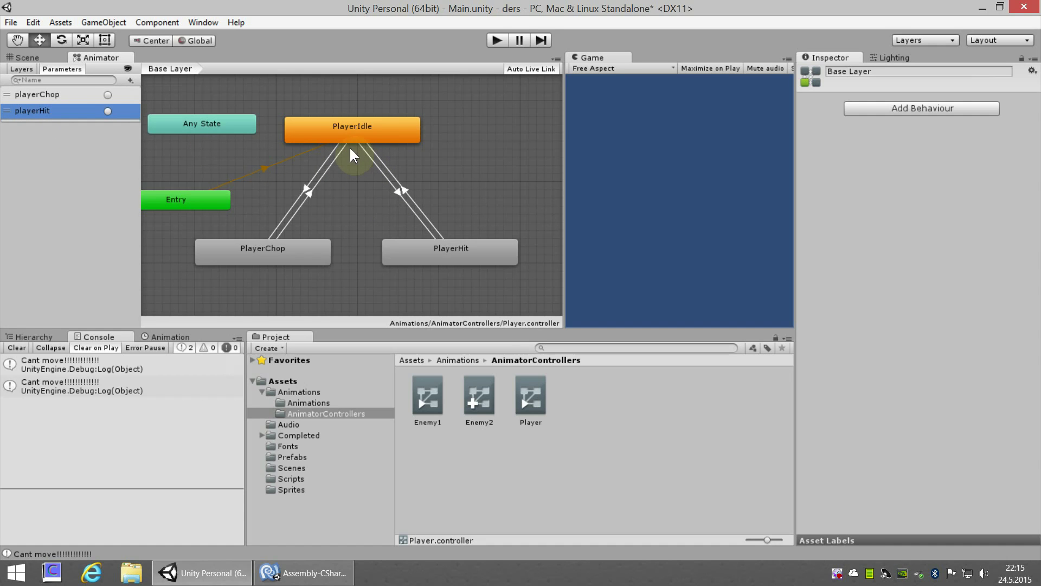
left_click(388, 184)
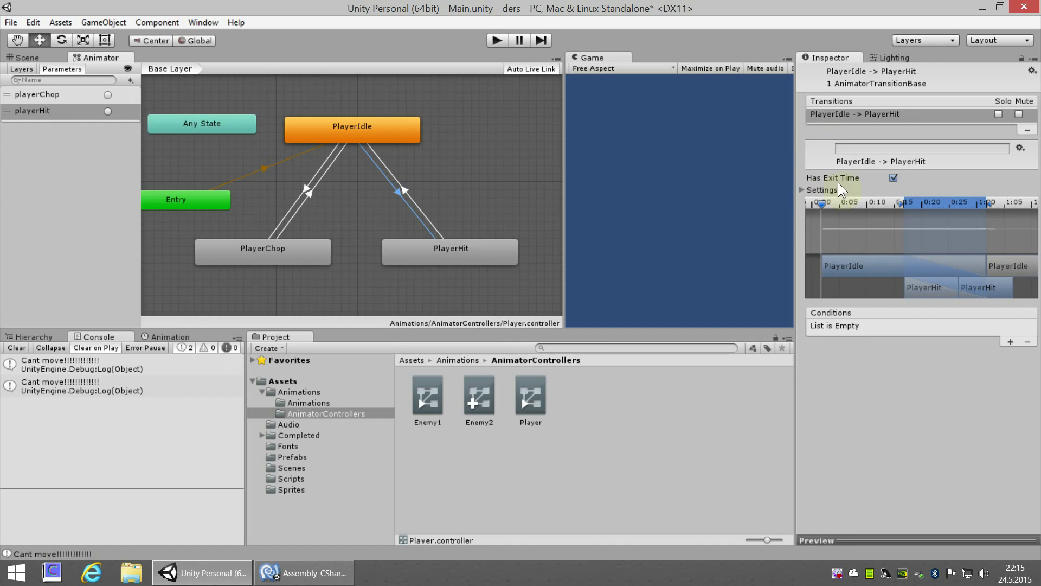
left_click(893, 177)
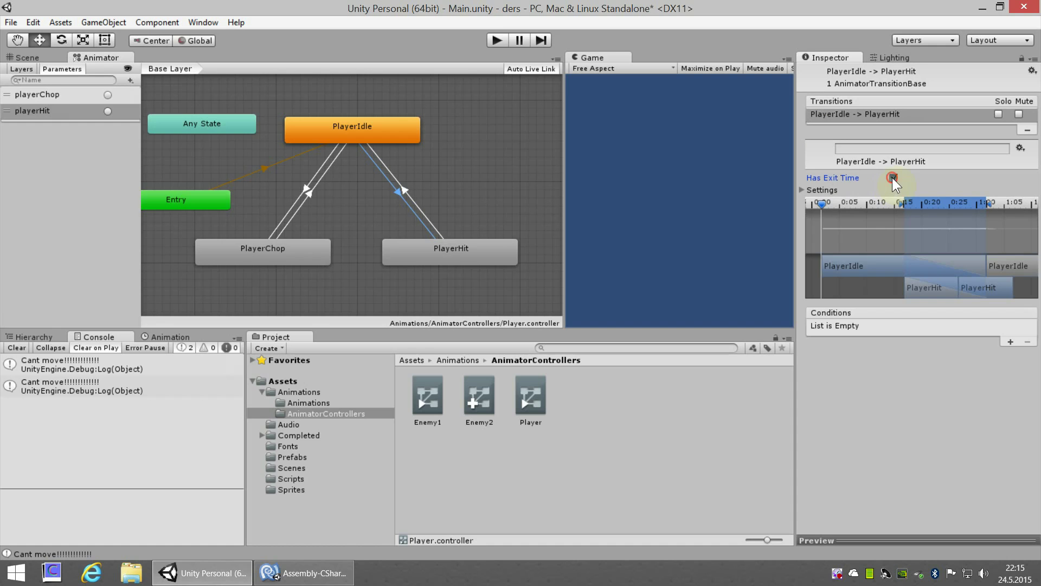
left_click(801, 189)
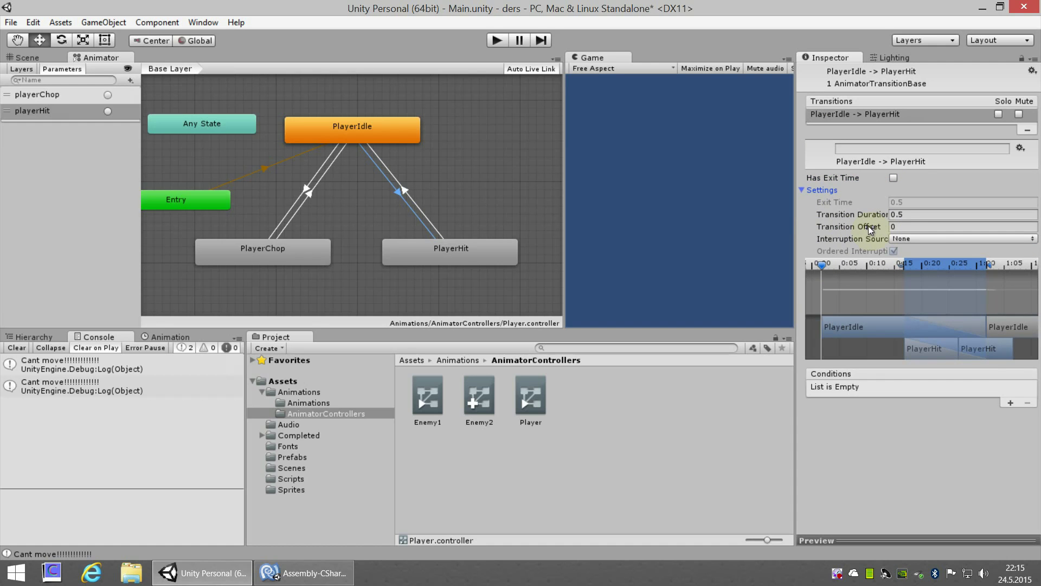
left_click(915, 214)
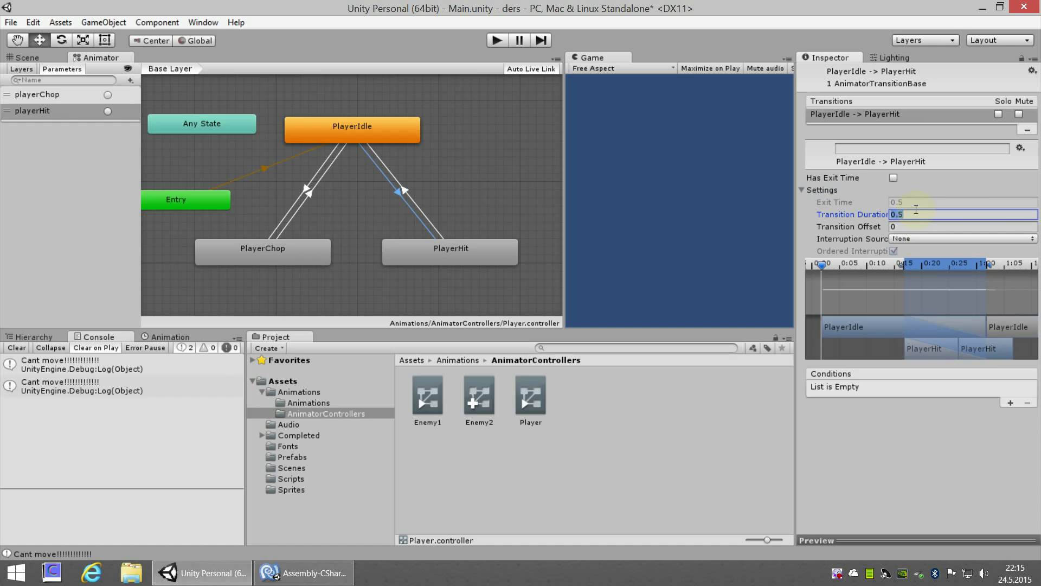
type("0")
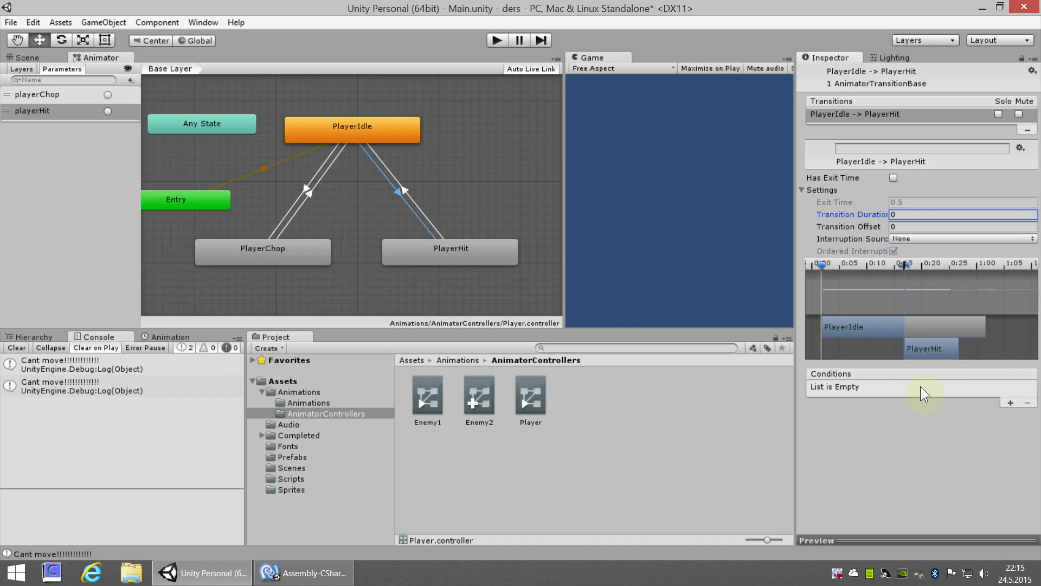
left_click(1010, 402)
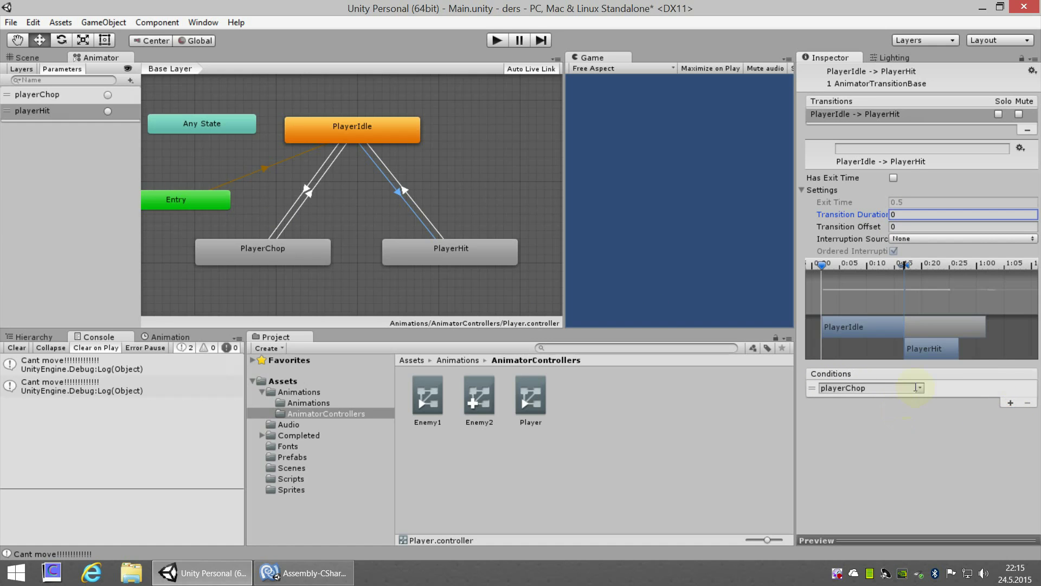
left_click(920, 387)
left_click(957, 417)
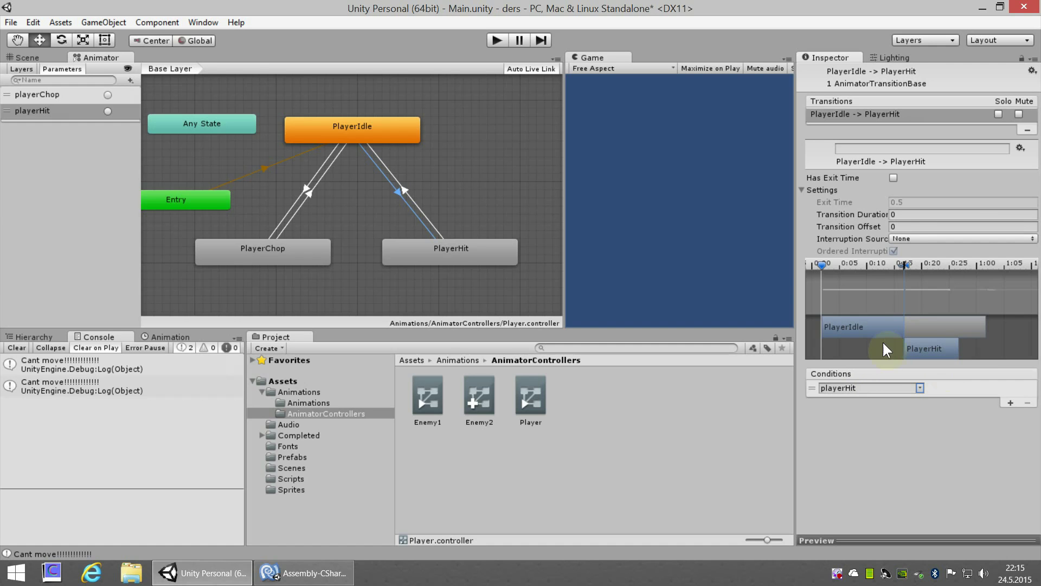
left_click(416, 196)
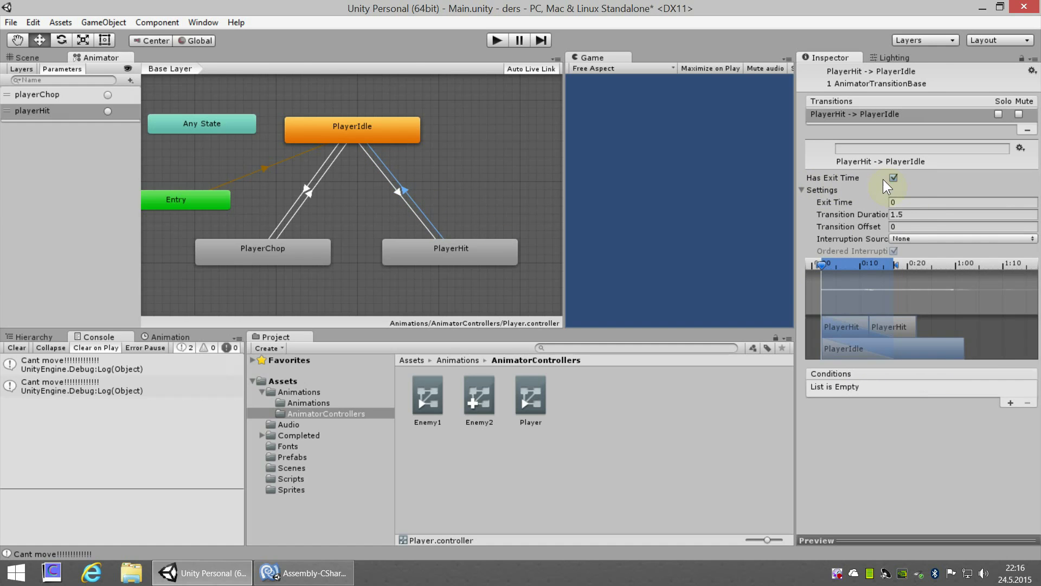
- Give the PlayerHit→PlayerIdle transition Exit Time 1 and Transition Duration 0
left_click(910, 203)
type("1")
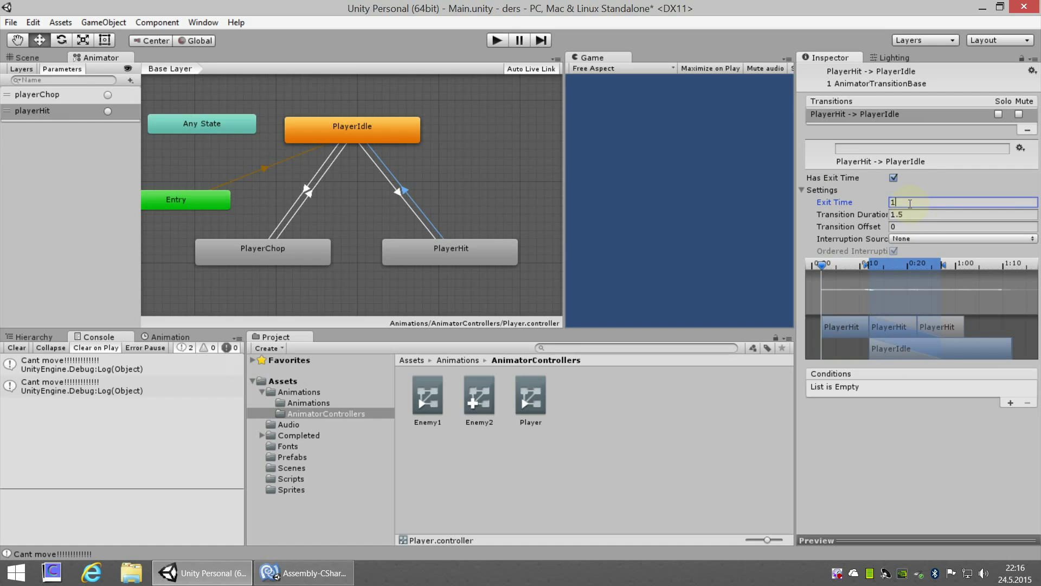
left_click(908, 217)
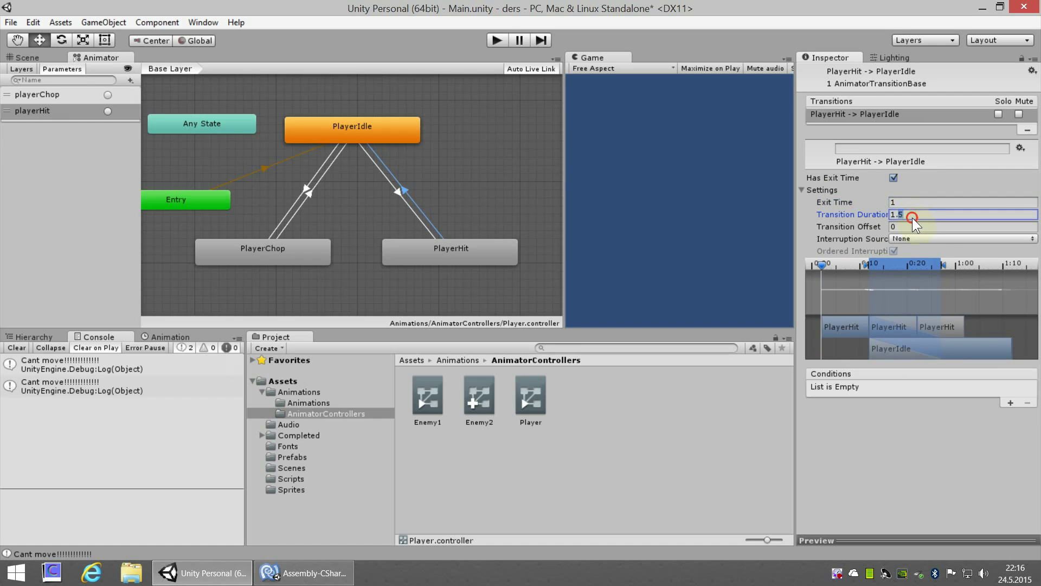
type("0")
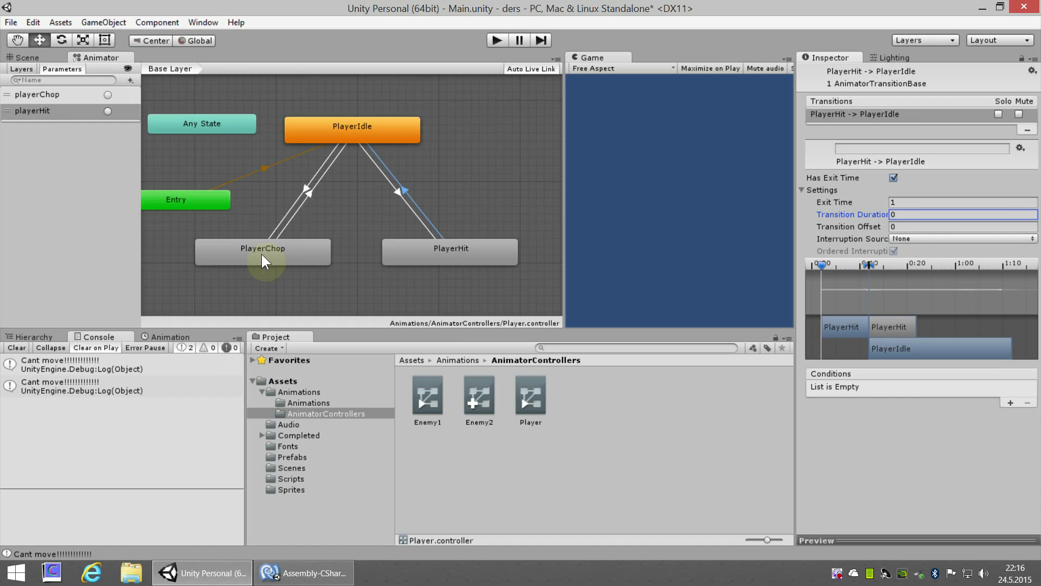
left_click(307, 173)
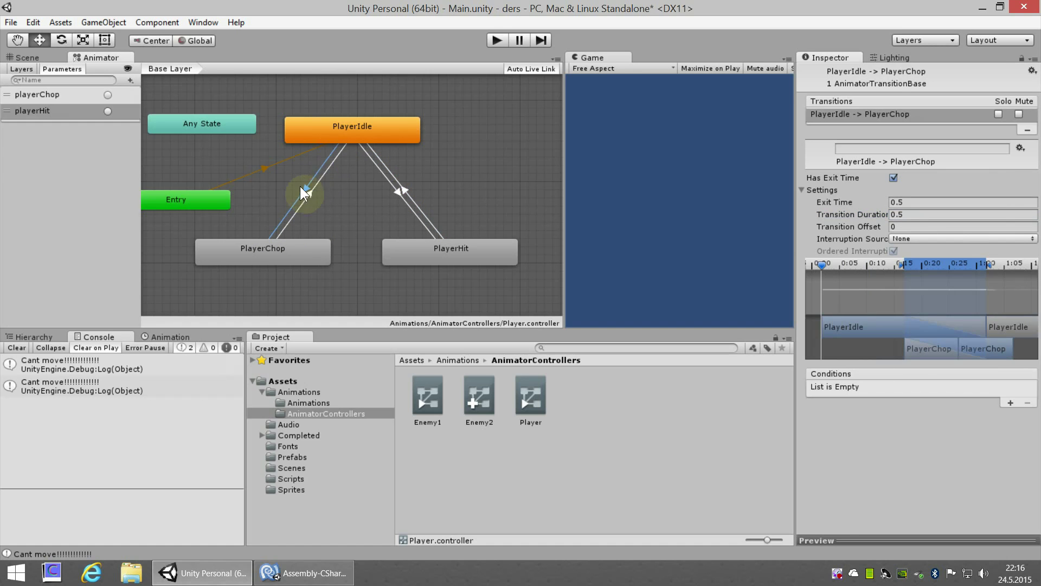
- On PlayerIdle→PlayerChop, turn off Has Exit Time, set Transition Duration 0, and add a playerChop condition
right_click(321, 131)
left_click(352, 137)
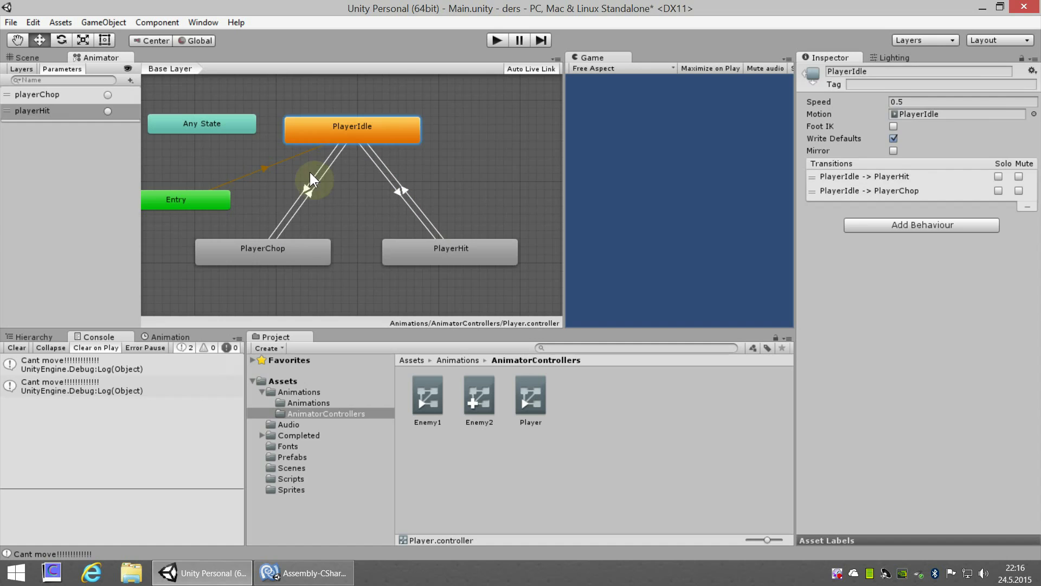
left_click(291, 204)
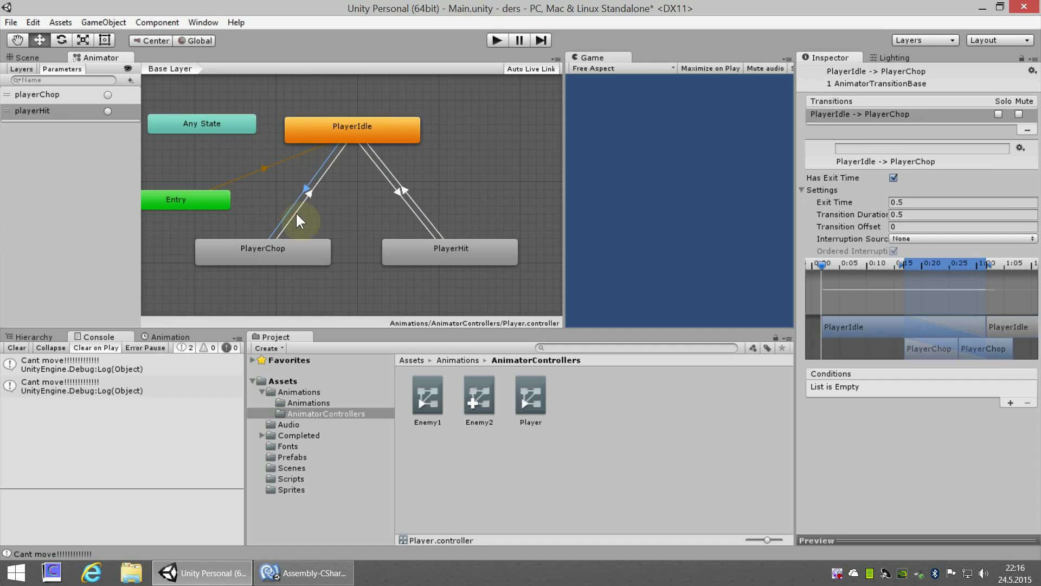
left_click(892, 177)
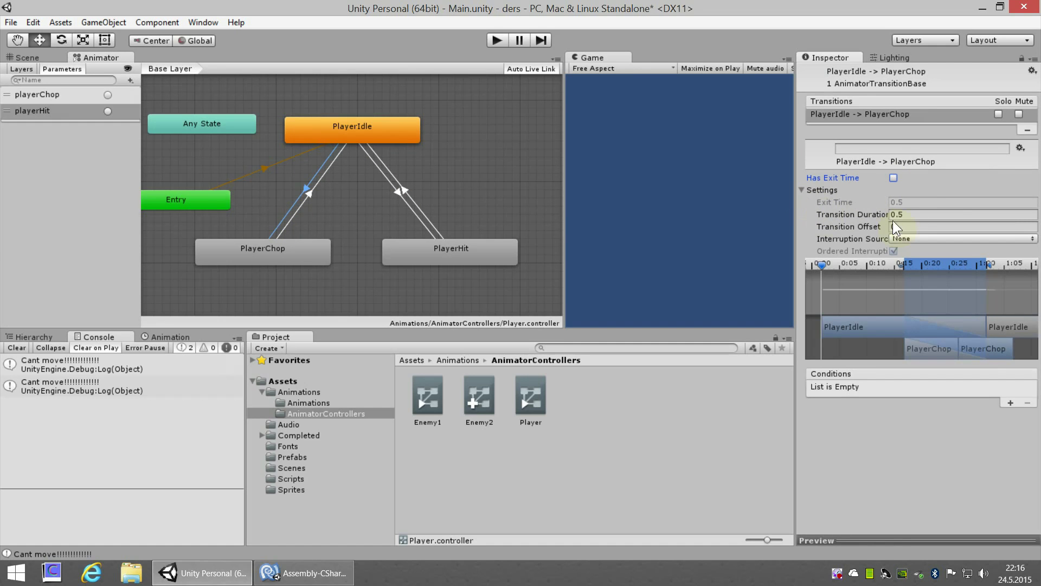
left_click(914, 214)
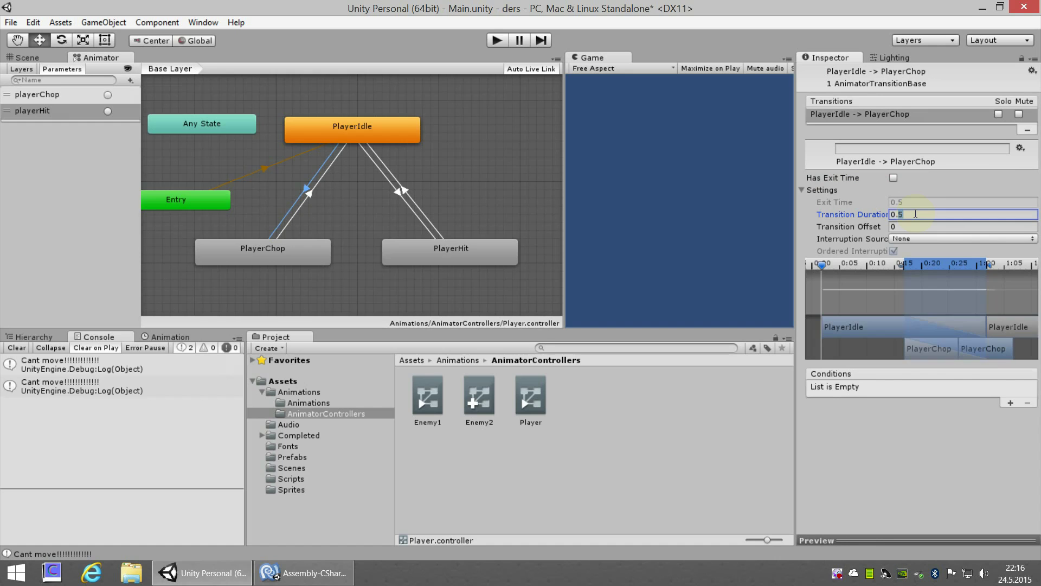
type("0")
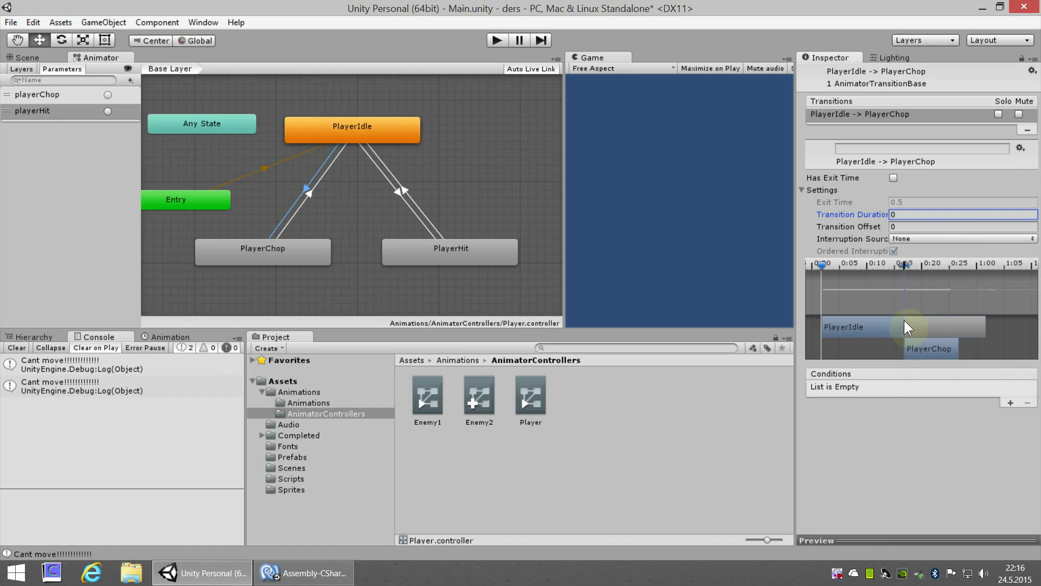
left_click(1010, 402)
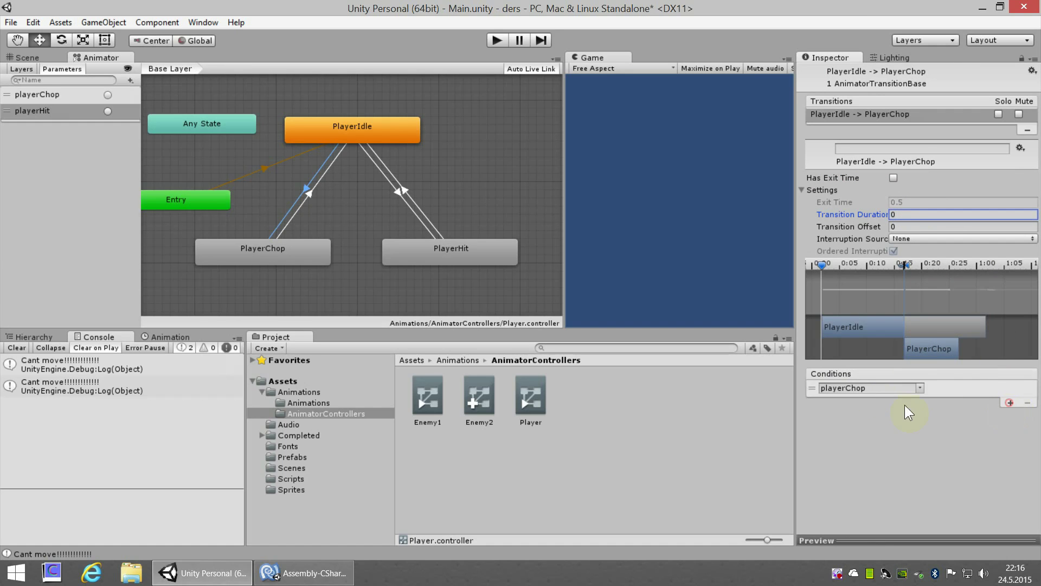
- Give the PlayerChop→PlayerIdle transition Exit Time 1 and Transition Duration 0
left_click(298, 208)
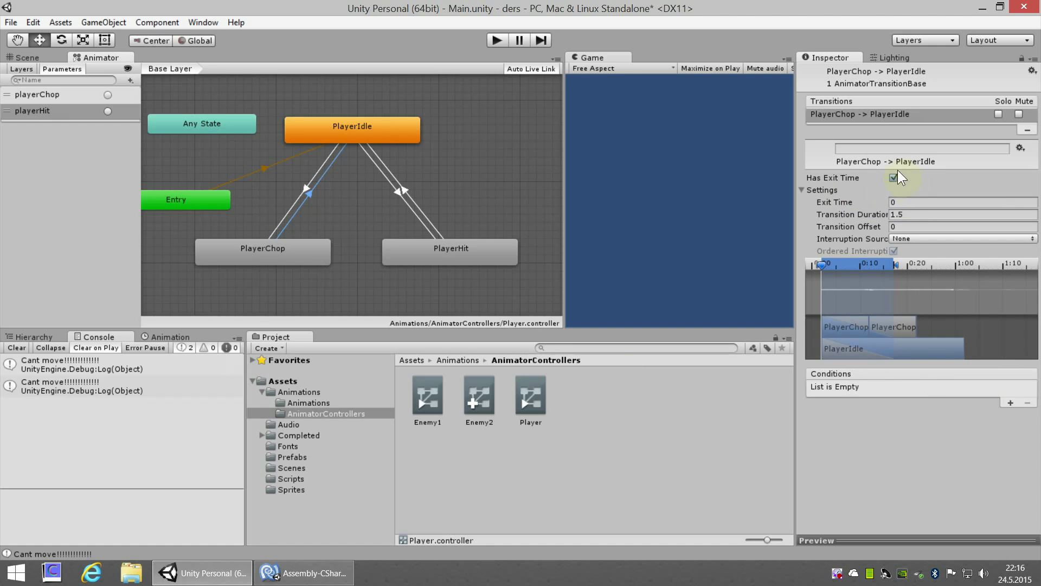
left_click(908, 201)
type("1")
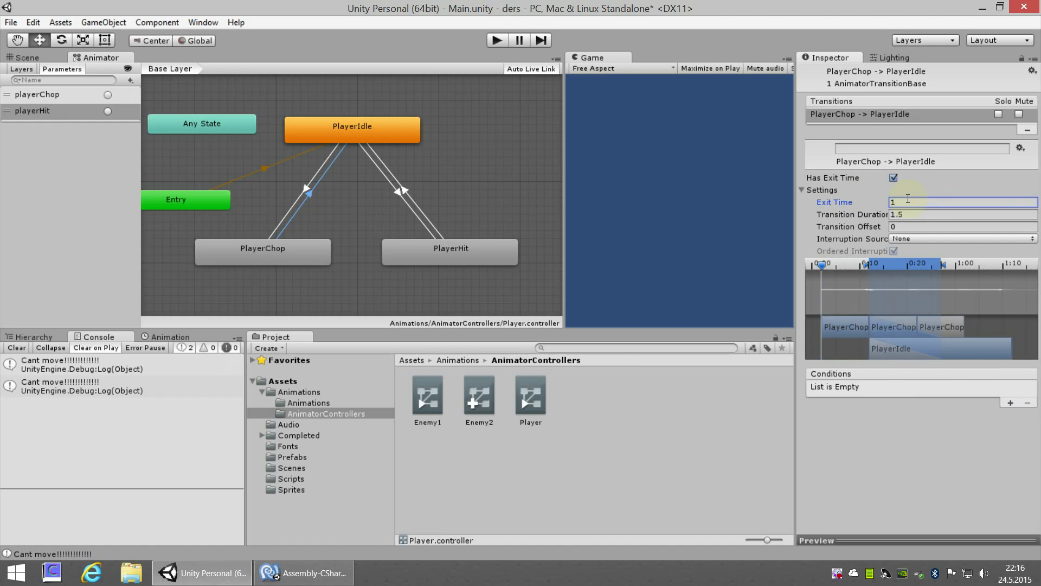
left_click(918, 215)
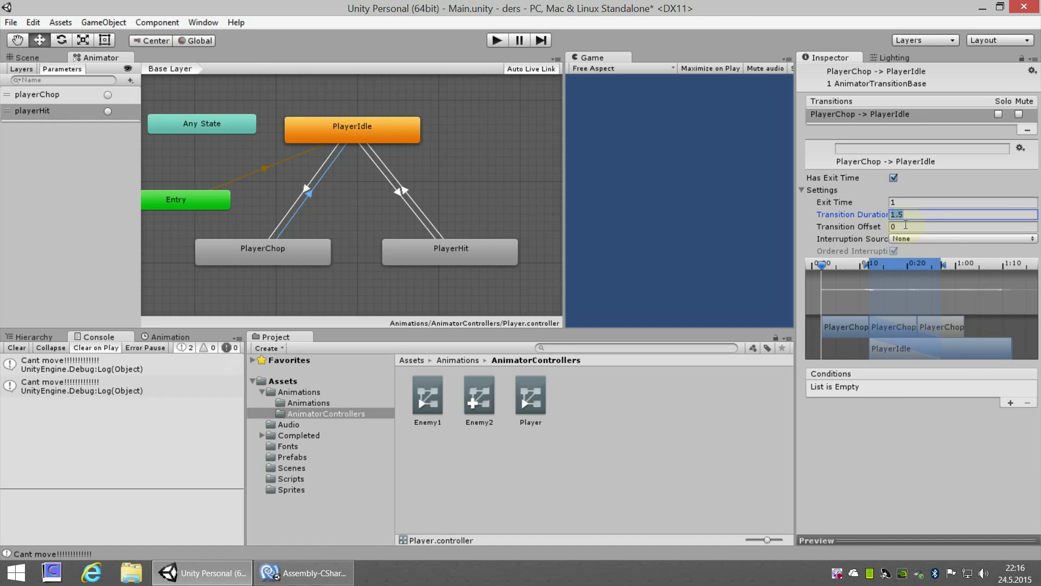
type("0")
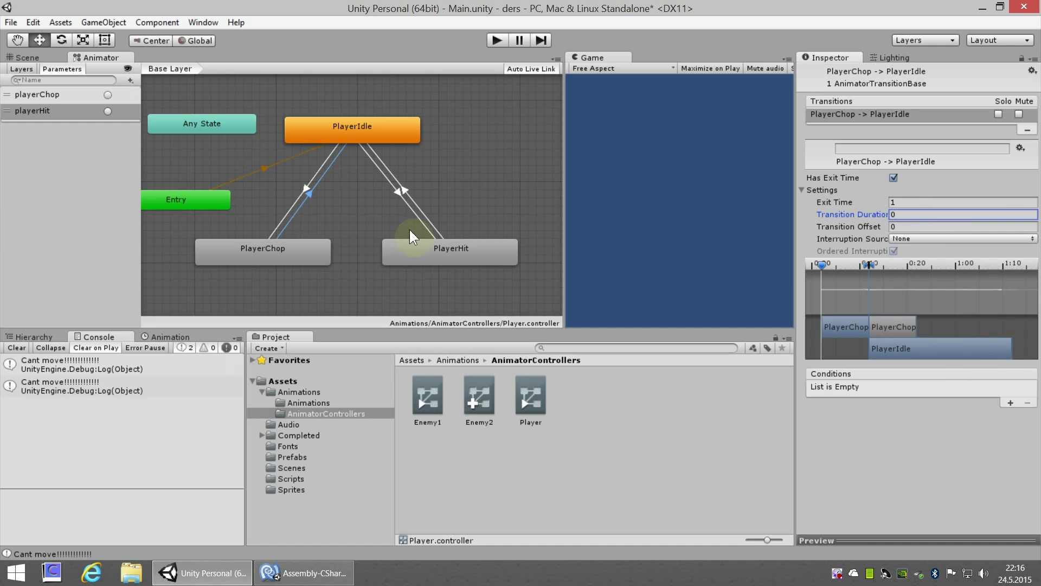
left_click(294, 479)
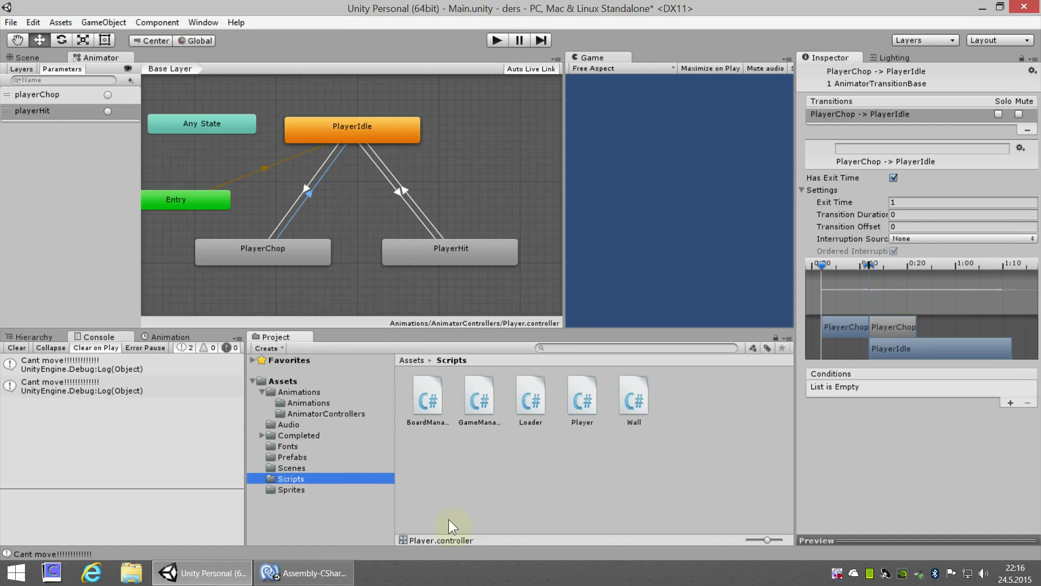
- In Player.cs, start a 'private Animator' field on a new line just inside the Player class
left_click(305, 573)
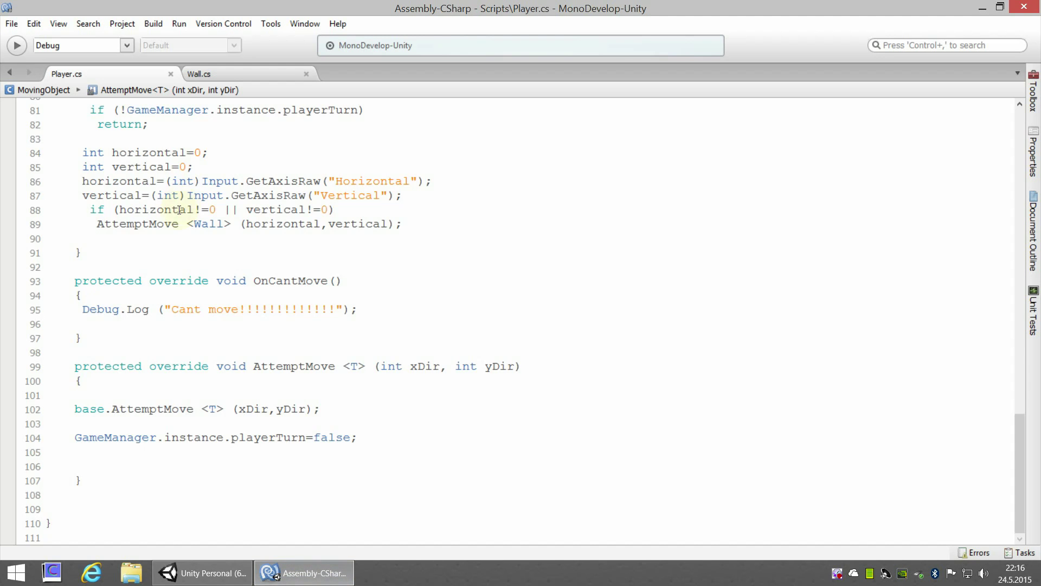
scroll(180, 210, "up", 2)
scroll(180, 221, "up", 2)
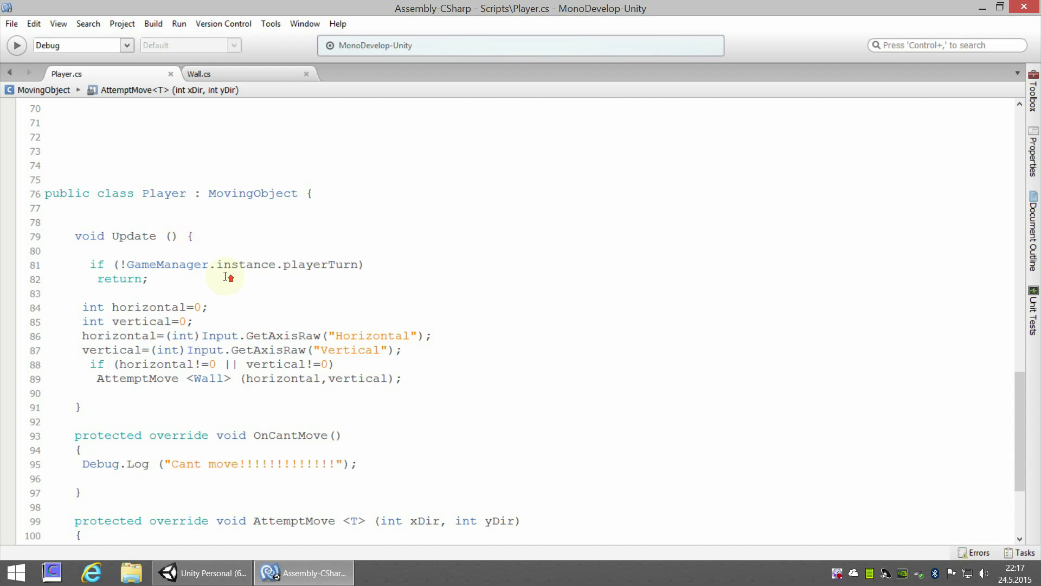
scroll(227, 277, "up", 5)
scroll(249, 265, "down", 1)
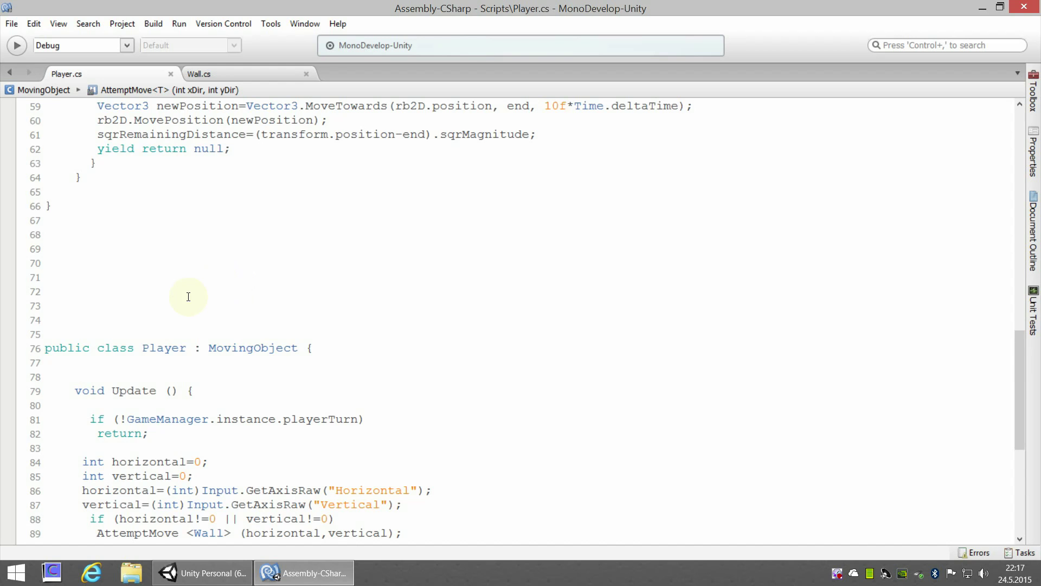
scroll(188, 297, "down", 1)
scroll(186, 297, "down", 1)
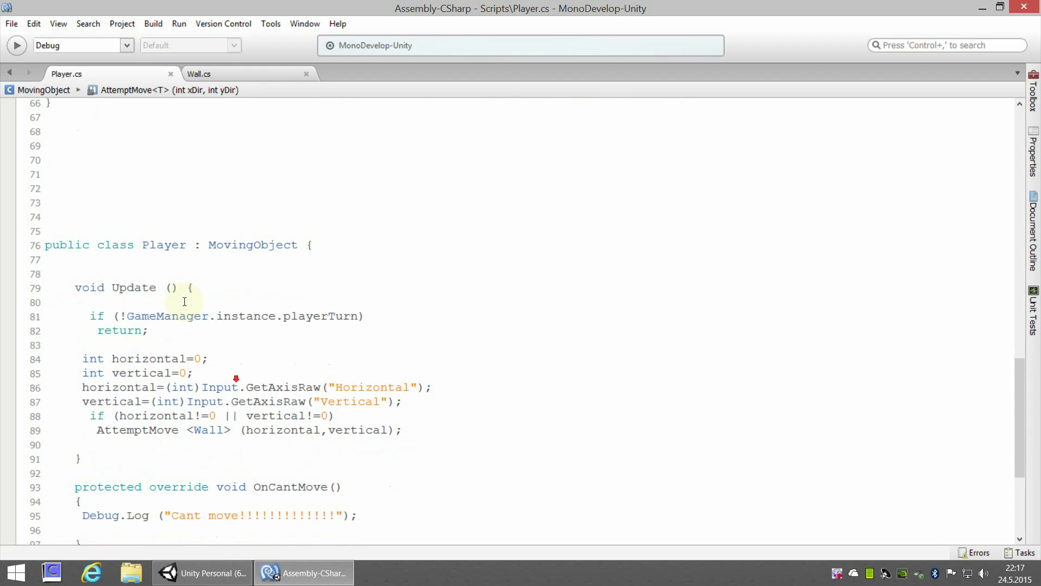
left_click(342, 246)
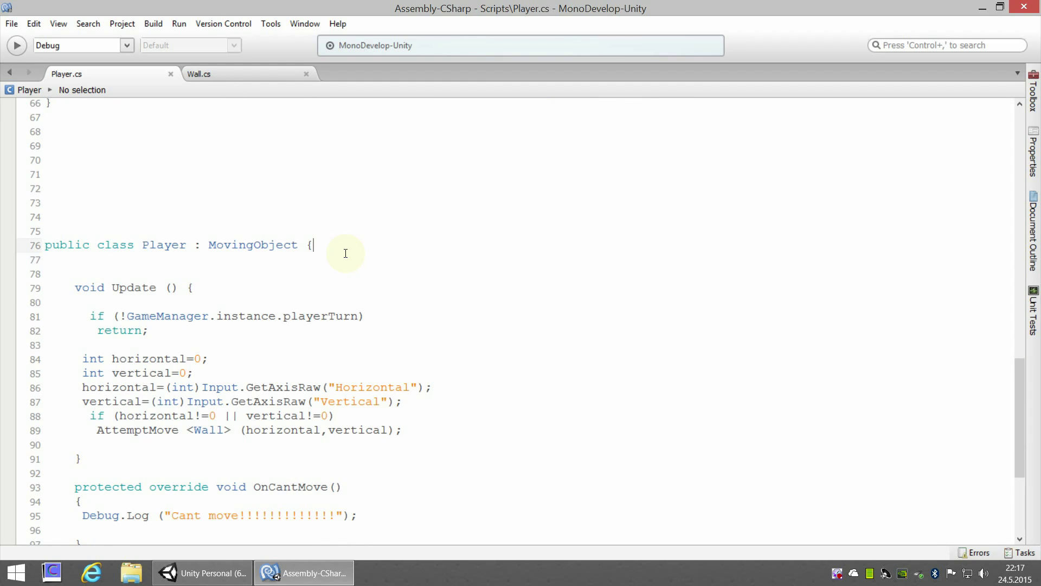
key("Return")
key("Return")
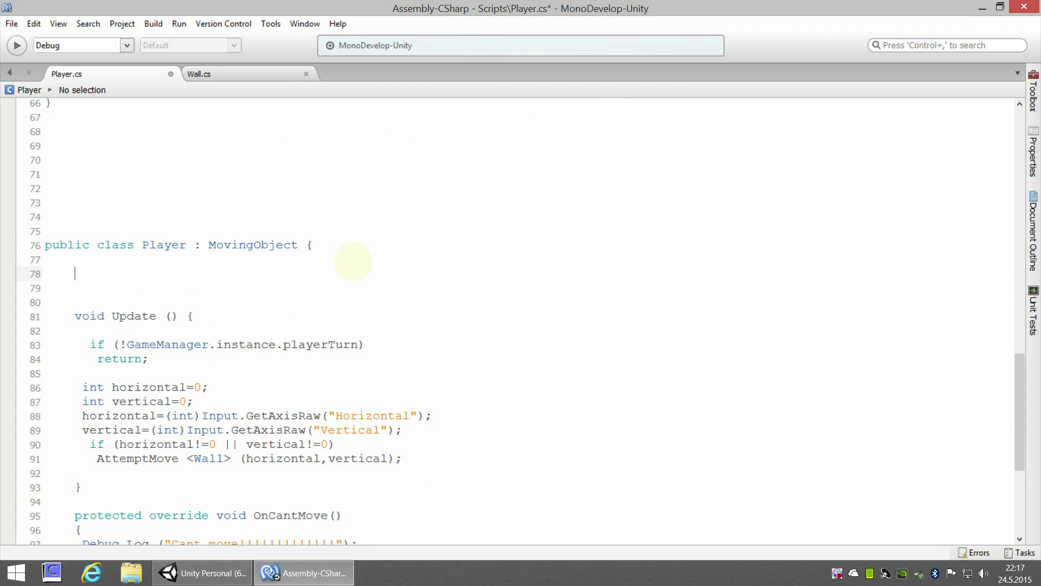
type("private ")
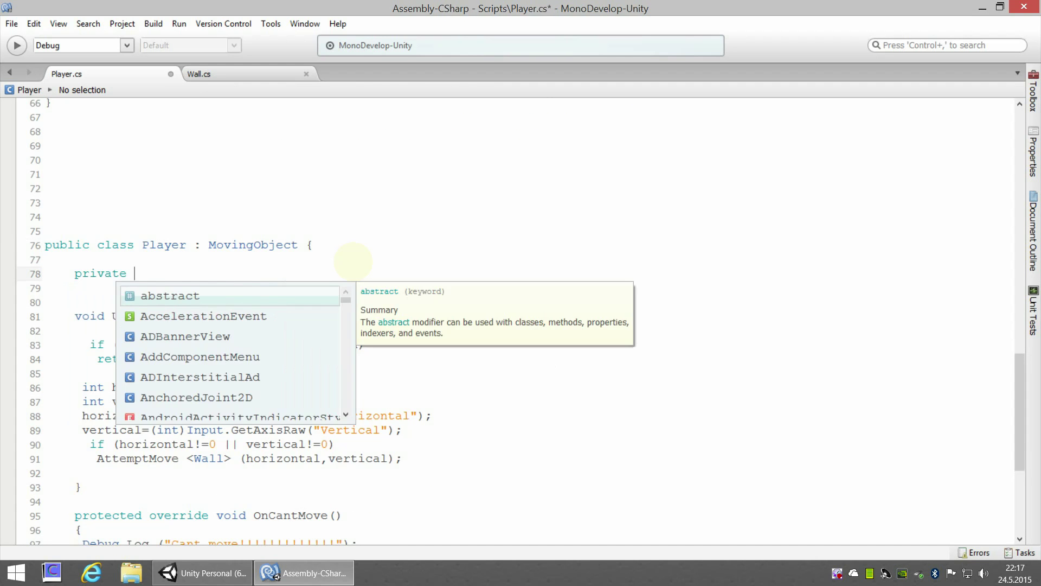
type("Anim")
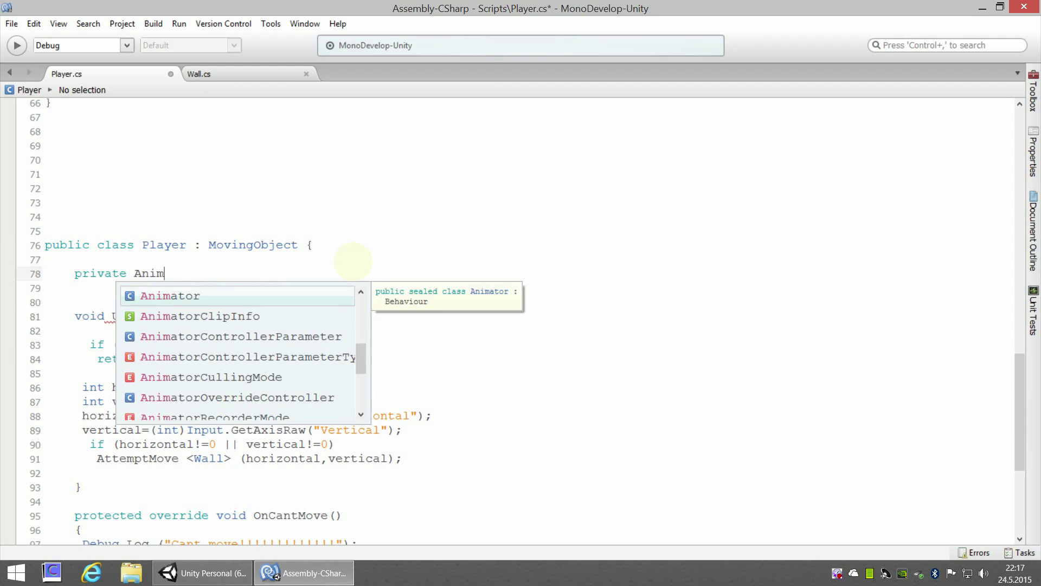
type("ator")
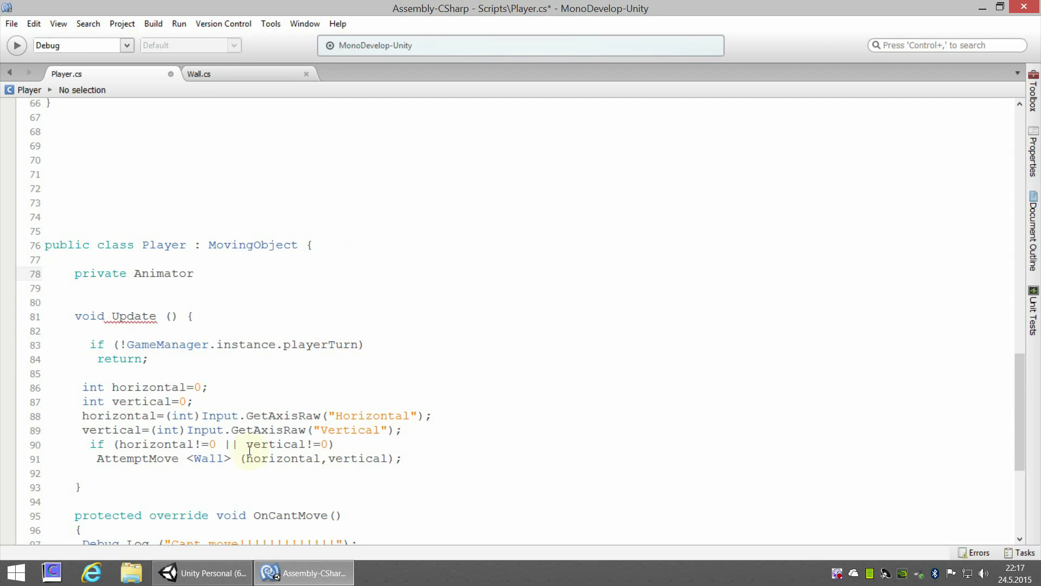
left_click(206, 572)
- Select Player in the Hierarchy to confirm its Animator component, then return to Player.cs
left_click(36, 336)
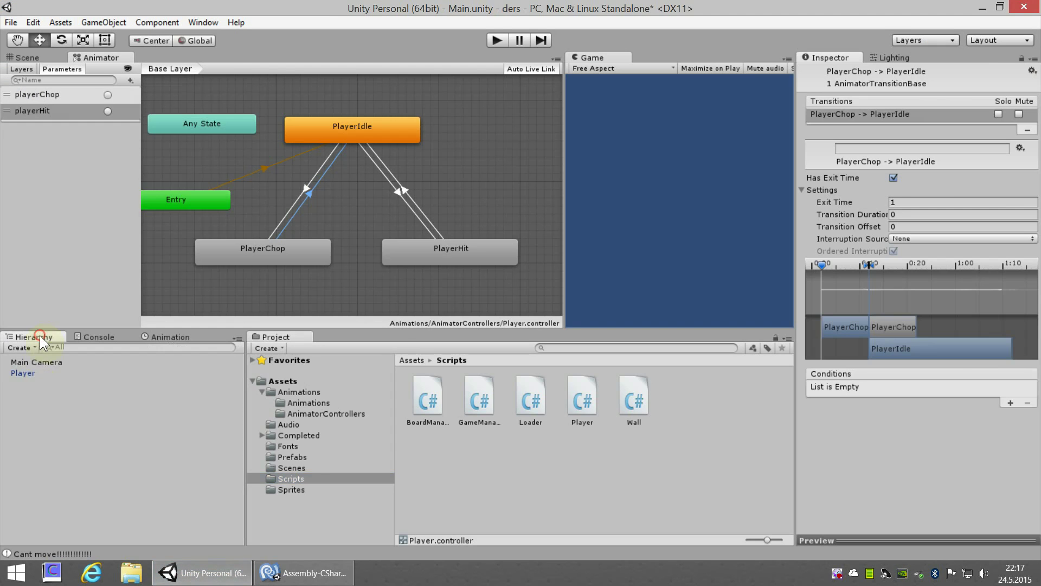
left_click(31, 374)
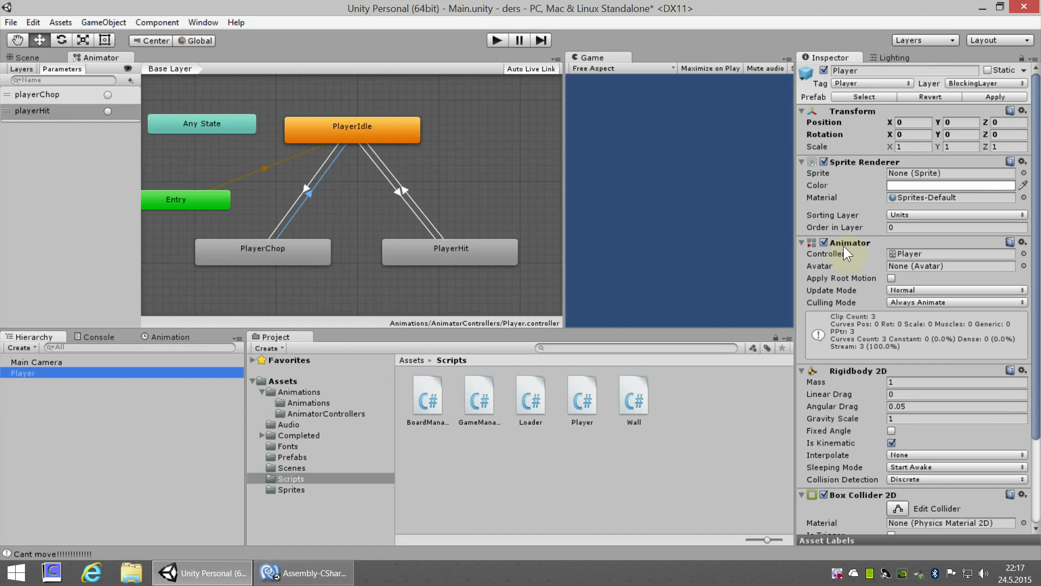
left_click(305, 572)
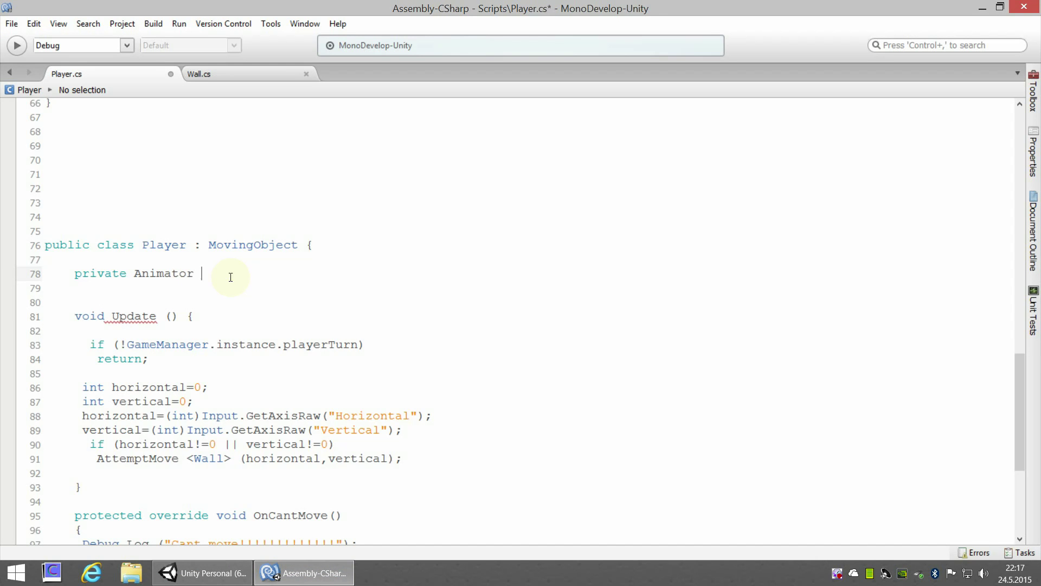
- Complete the field as 'private Animator animator;' and open a blank line below it
type("animato")
type("r;")
key("Return")
key("Return")
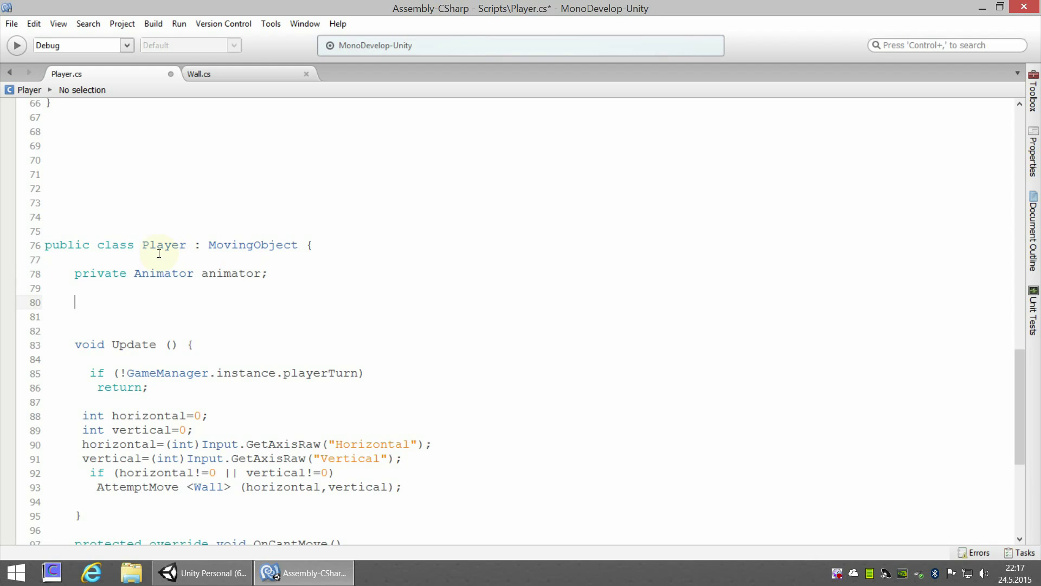
left_click_drag(209, 245, 296, 243)
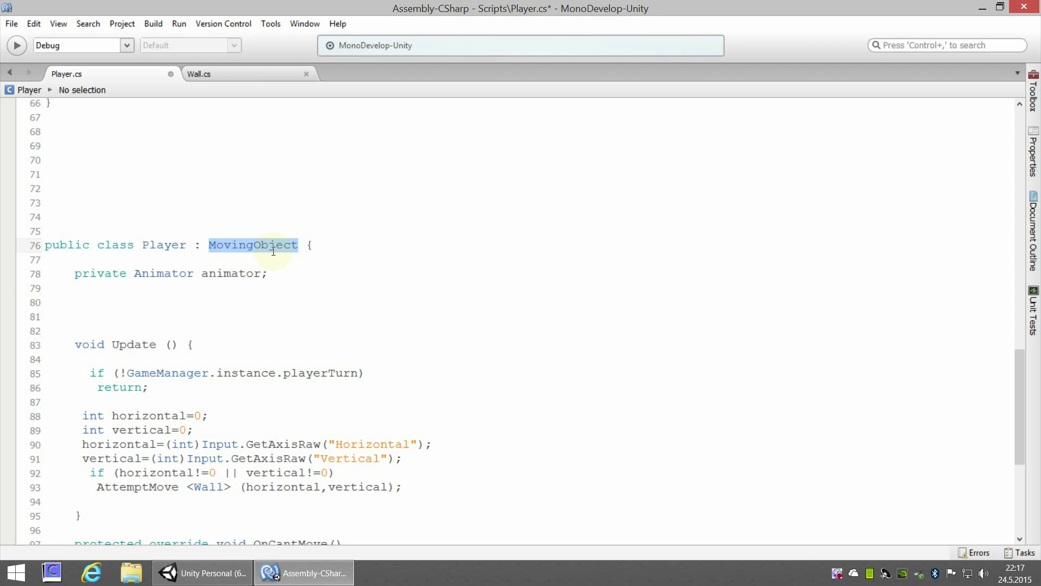
- Prefix MovingObject's Start method with 'protected virtual' so Player can override it
scroll(344, 307, "up", 1)
scroll(344, 307, "up", 4)
scroll(344, 307, "up", 5)
scroll(345, 308, "up", 4)
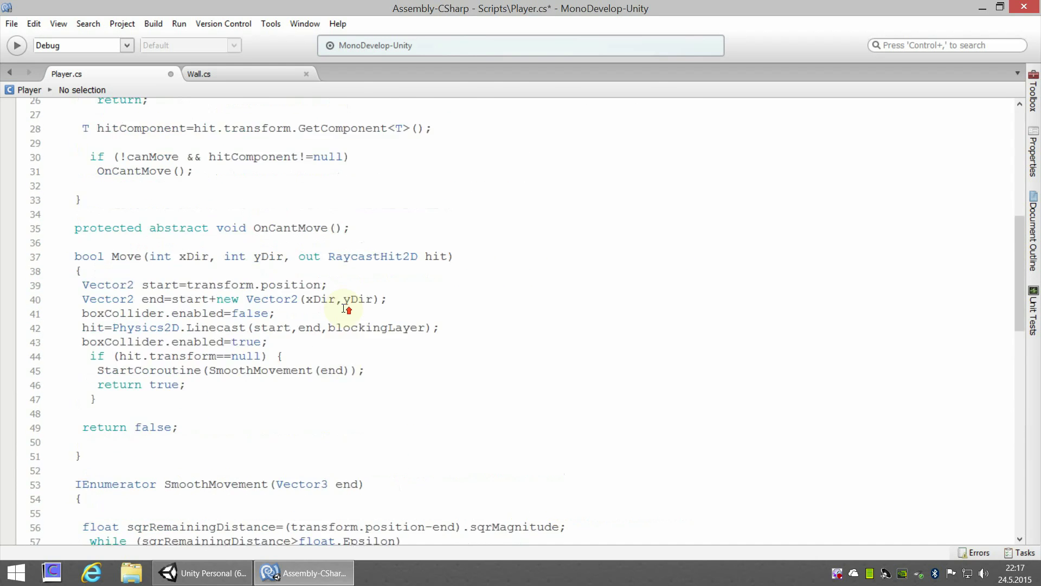
scroll(344, 308, "up", 2)
scroll(345, 308, "up", 3)
scroll(345, 308, "up", 2)
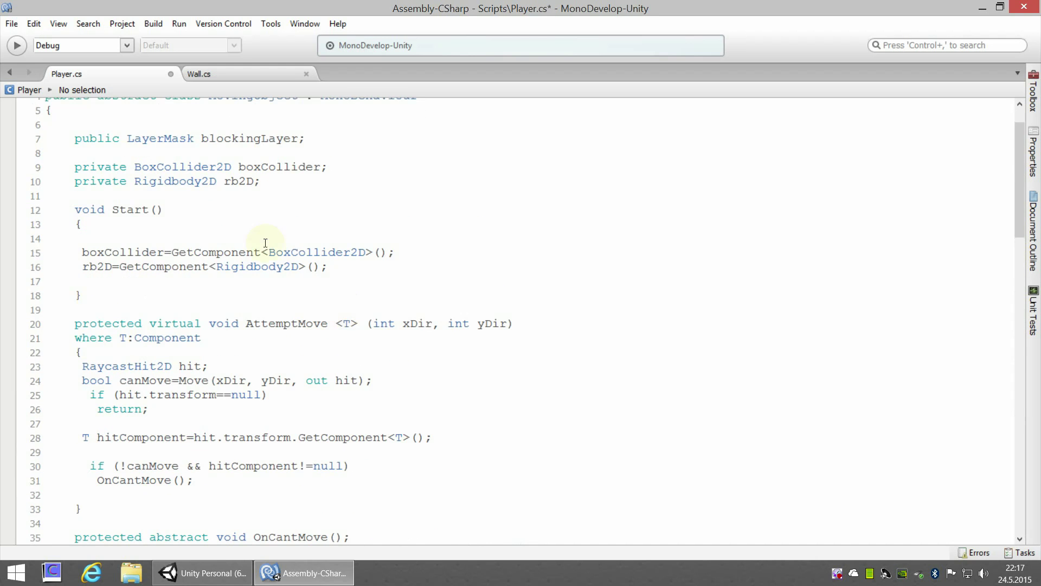
scroll(256, 253, "down", 7)
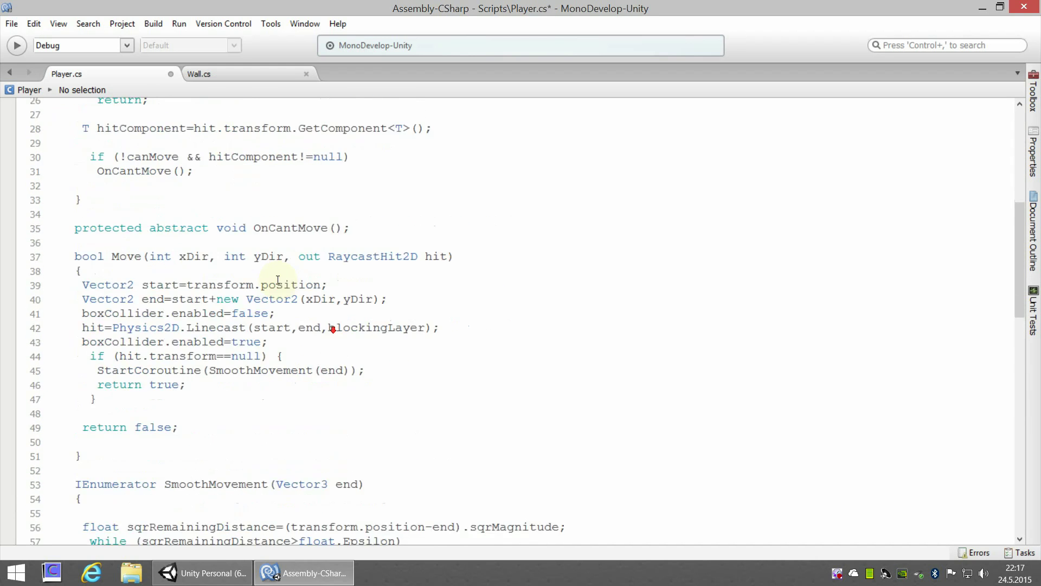
scroll(298, 284, "down", 5)
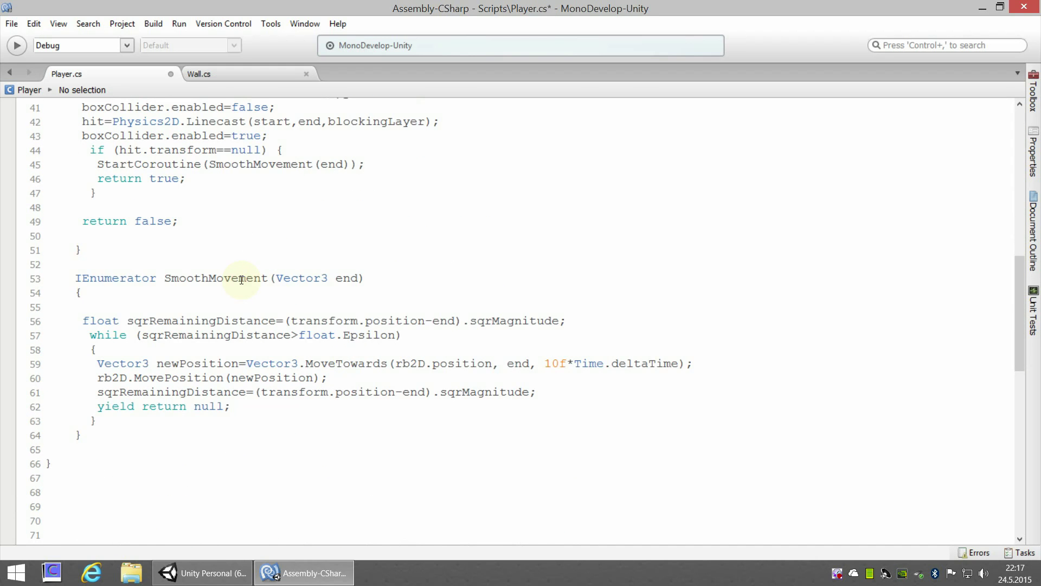
mouse_move(241, 280)
scroll(241, 280, "up", 4)
scroll(210, 288, "up", 3)
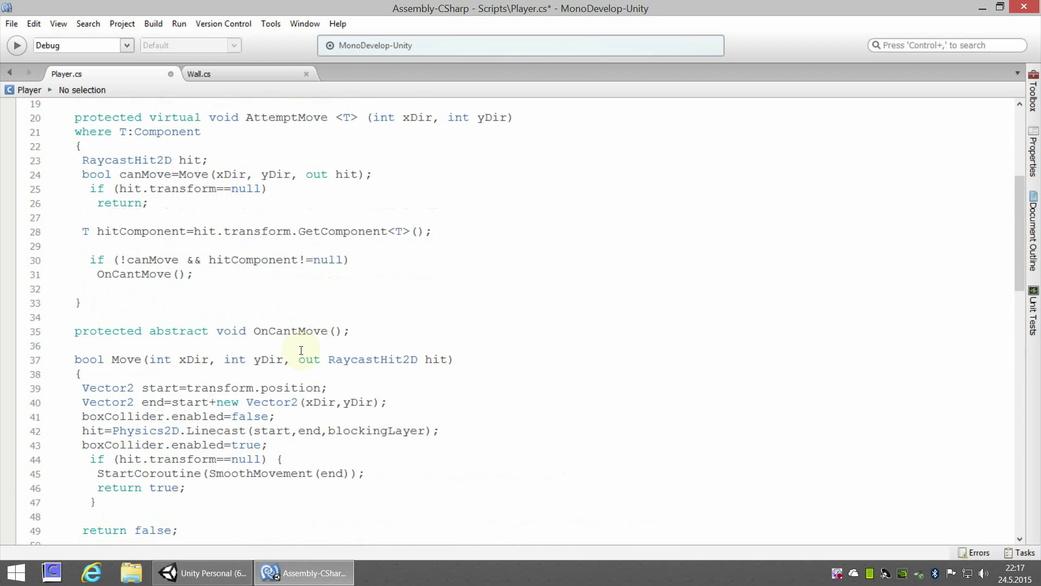
scroll(209, 288, "up", 7)
left_click(75, 262)
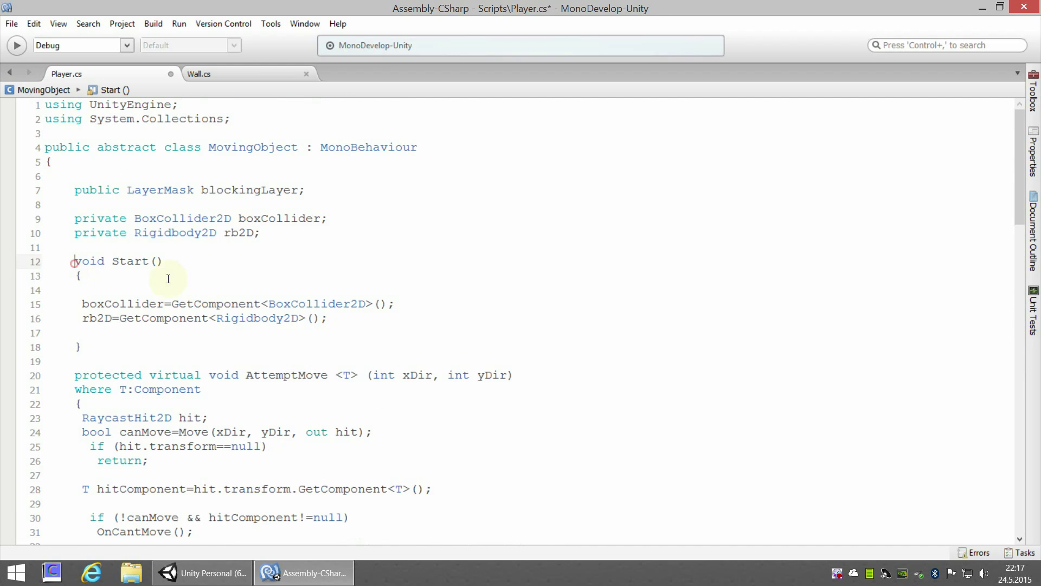
type("pro")
type("tected ")
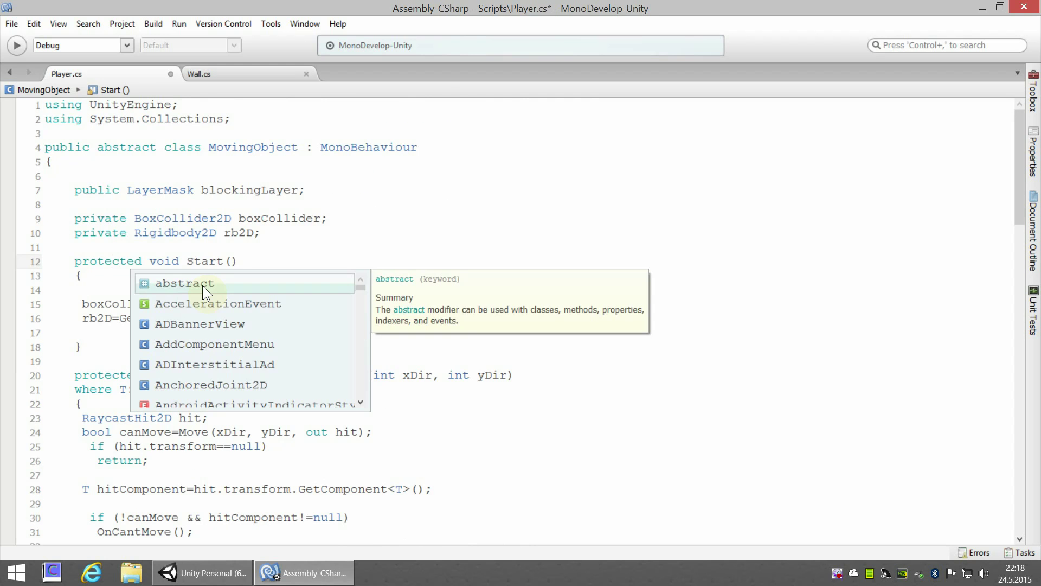
type("virtual")
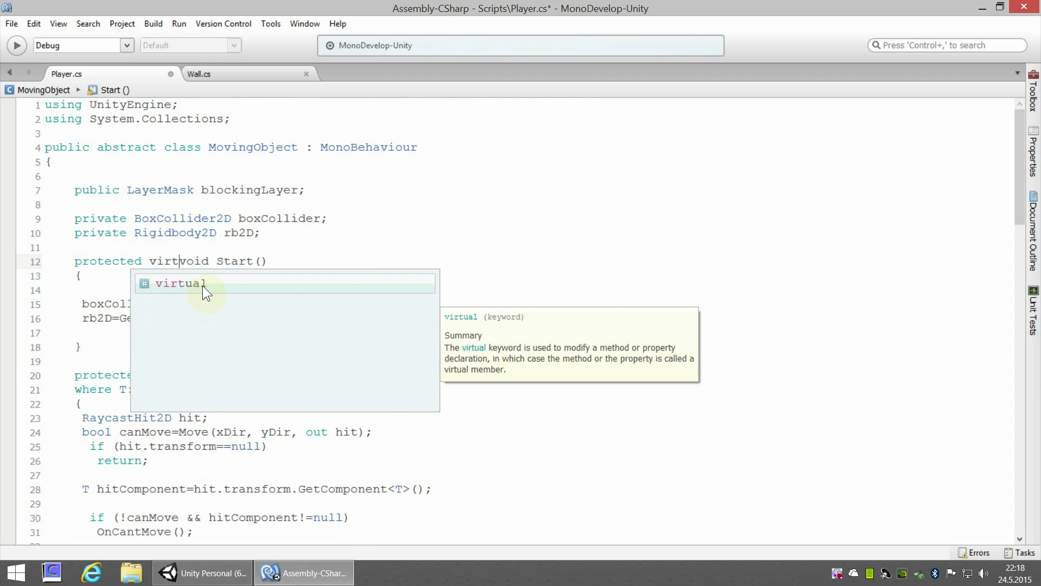
scroll(208, 295, "down", 7)
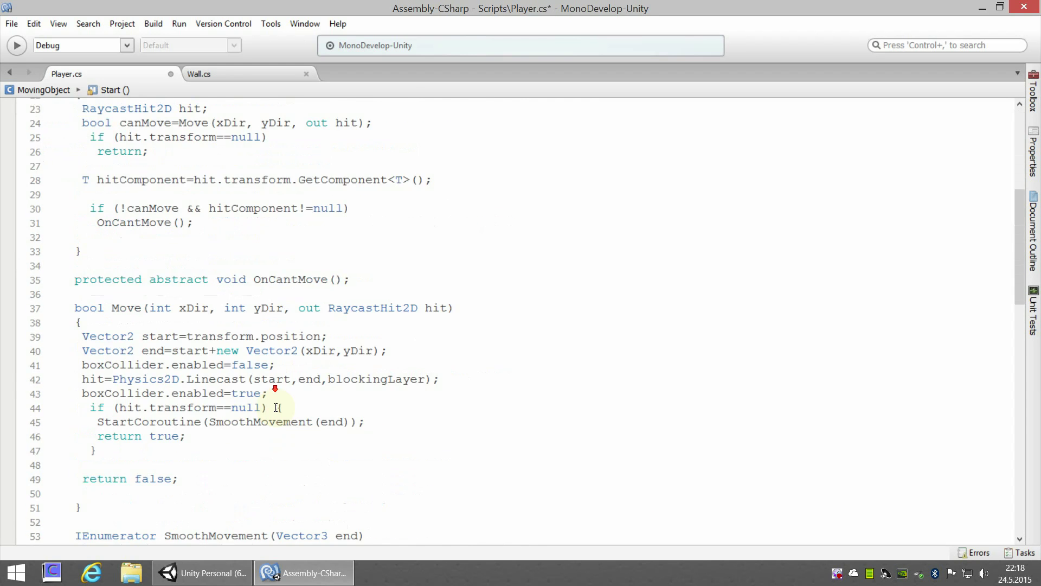
scroll(214, 337, "down", 5)
scroll(220, 374, "down", 1)
scroll(223, 395, "down", 3)
scroll(223, 394, "down", 4)
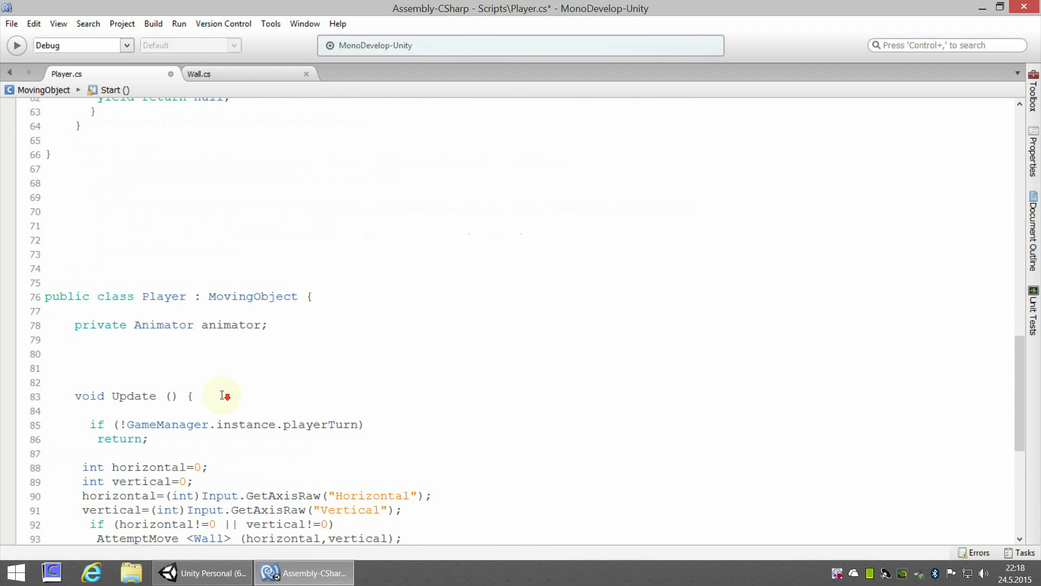
scroll(226, 396, "down", 1)
- Declare a protected override void Start() method with an opening brace below the field
left_click(125, 297)
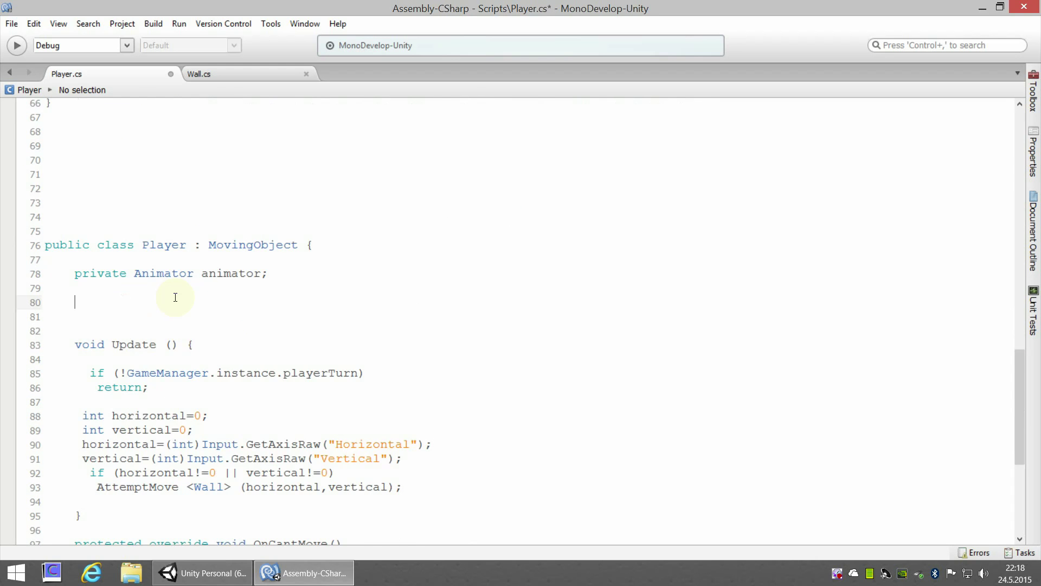
type("protecte")
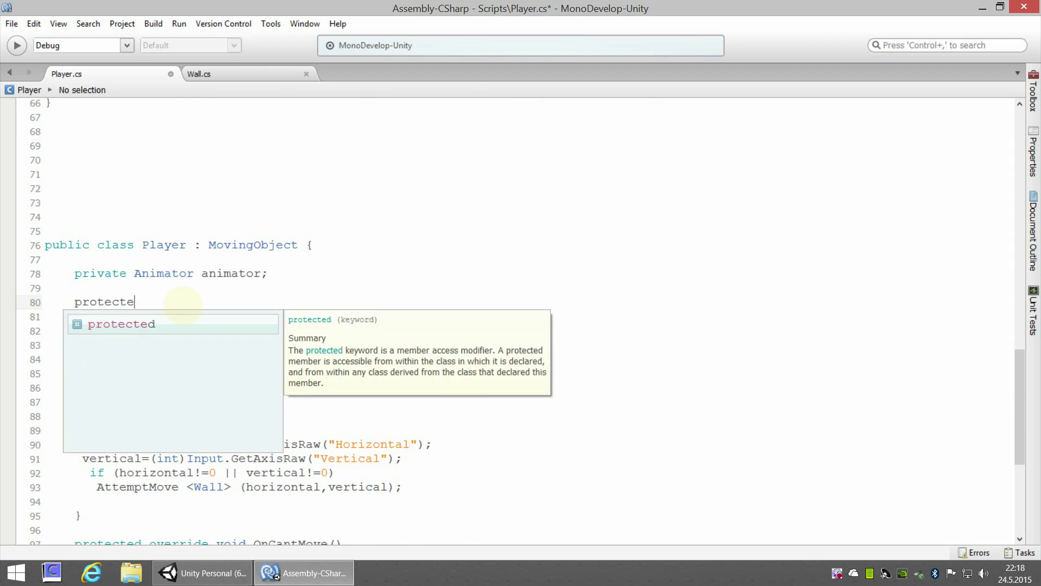
type("d ove")
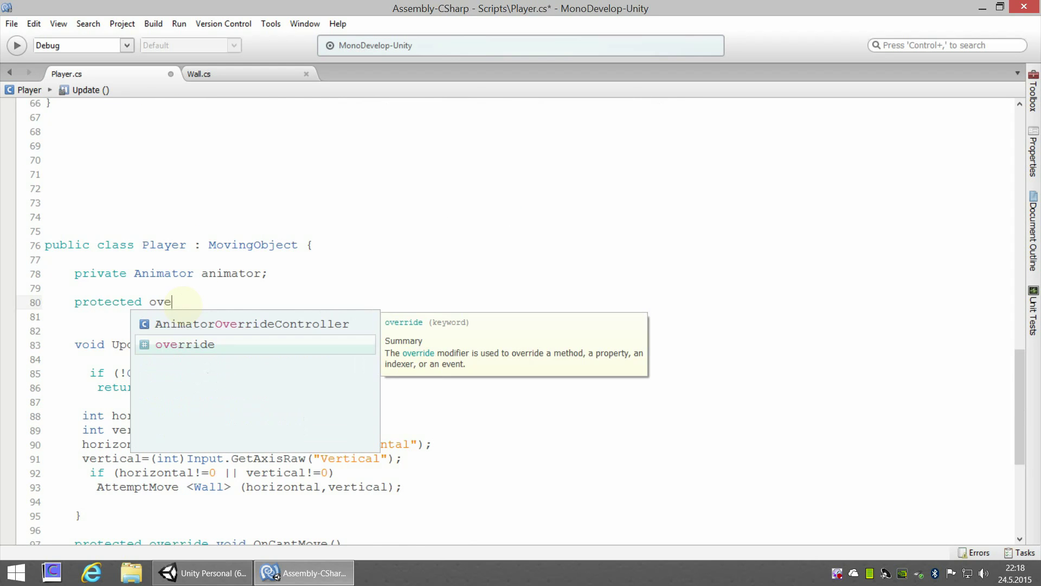
type("rride void ")
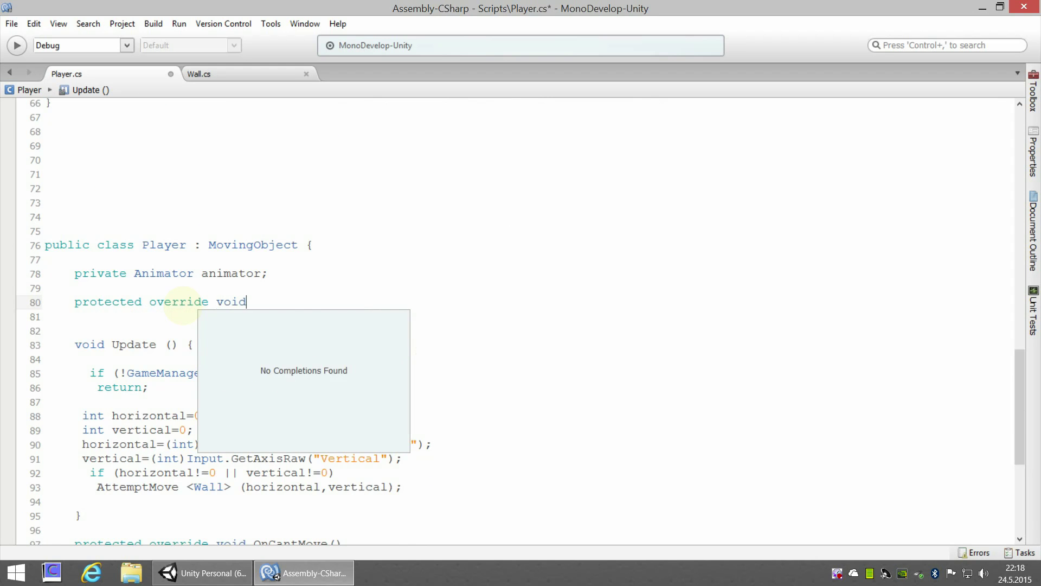
type("Start")
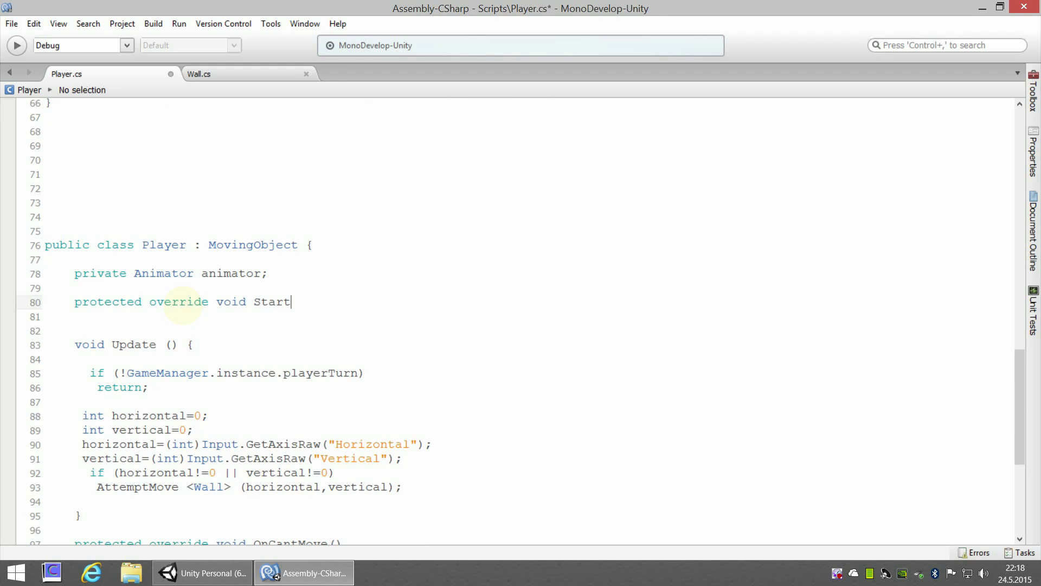
type("()")
key("Return")
type("{")
key("Return")
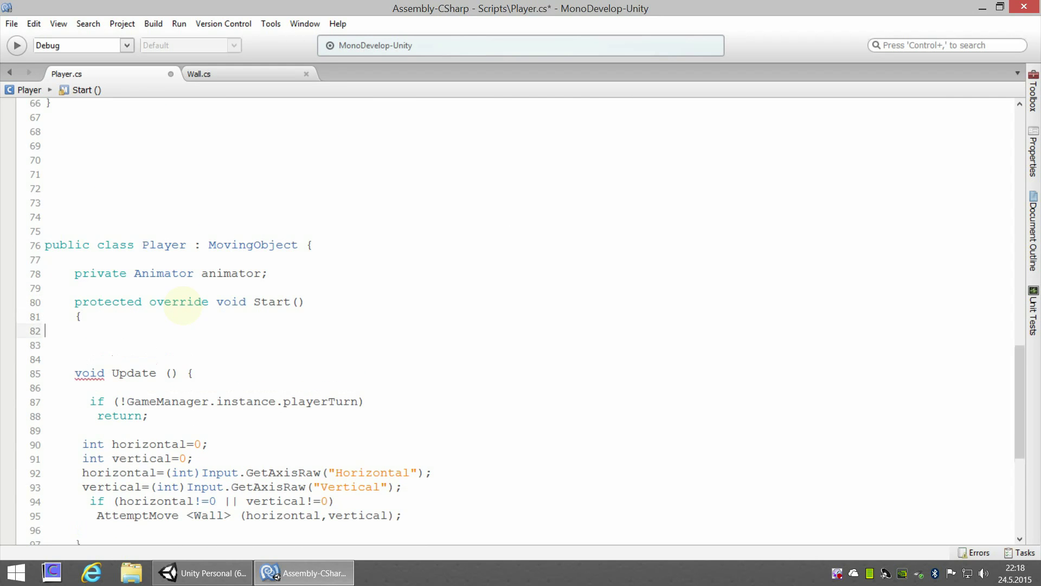
key("Return")
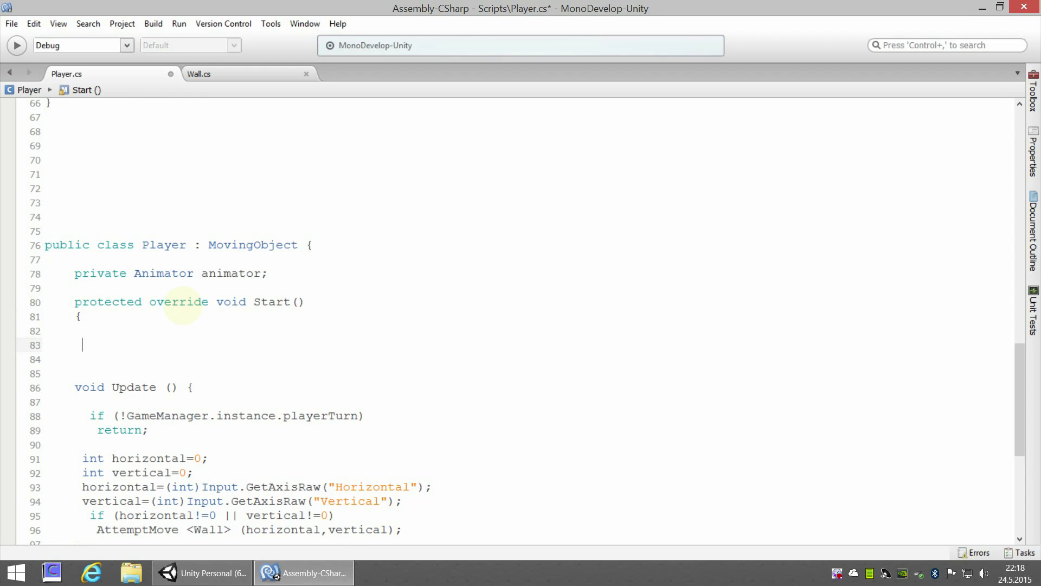
- Inside Start, assign animator = GetComponent<Animator>(); using autocompletion
type("anima")
key("Return")
type("animator=GetC")
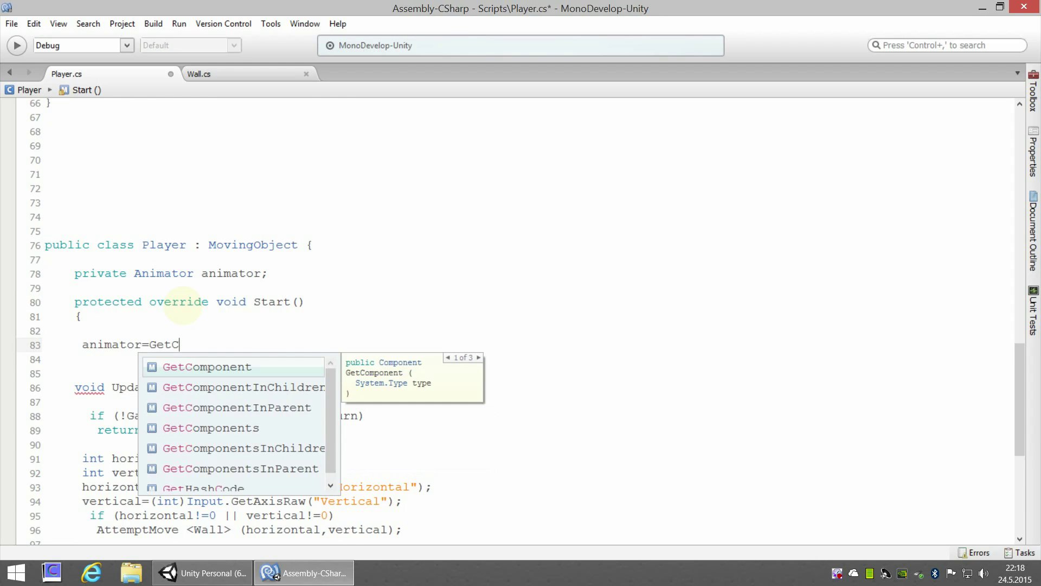
key("Return")
type("<")
type("A")
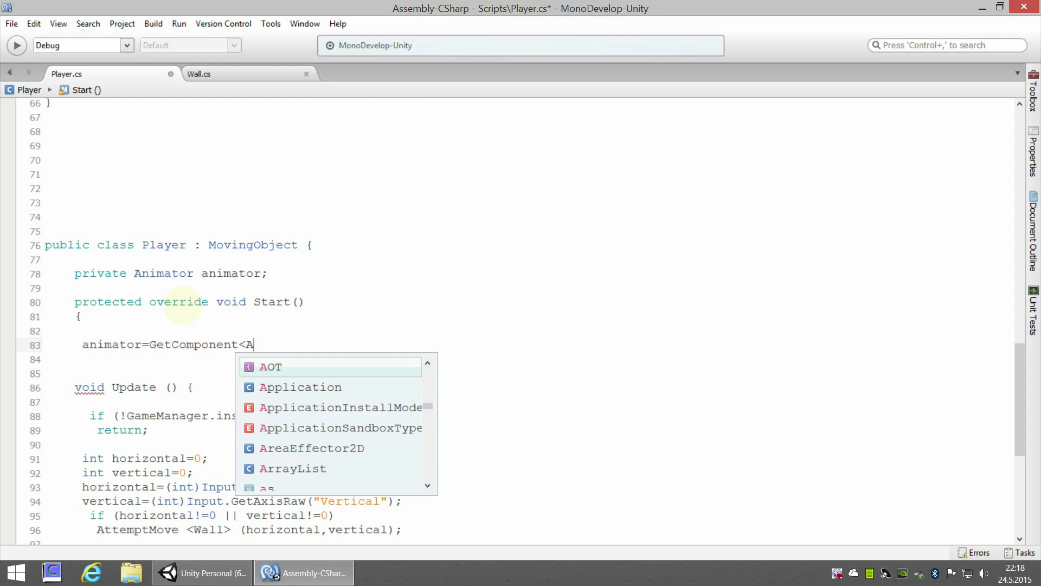
type("ni")
key("Return")
type(">")
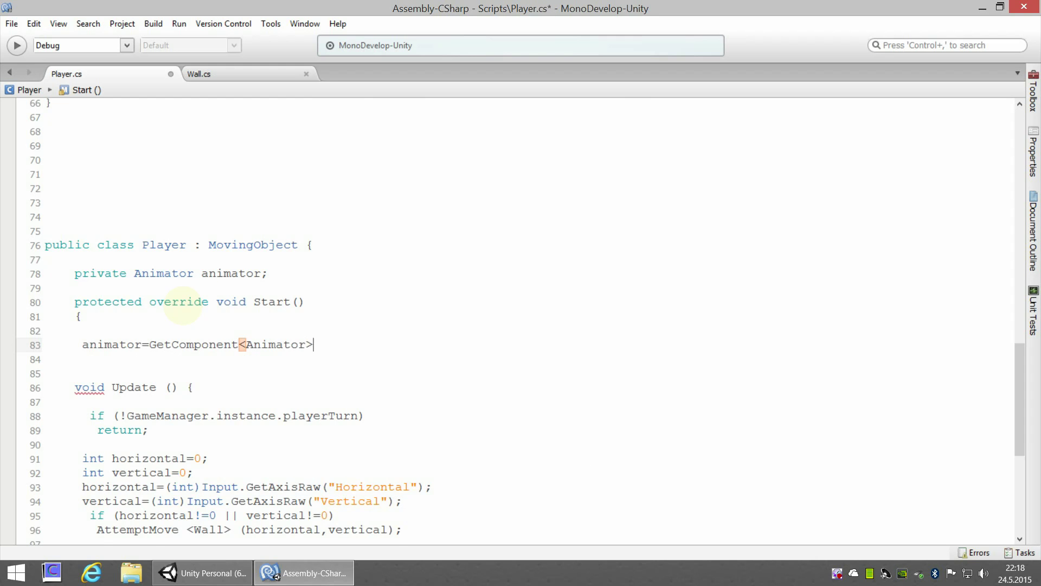
type("();")
key("Return")
key("Return")
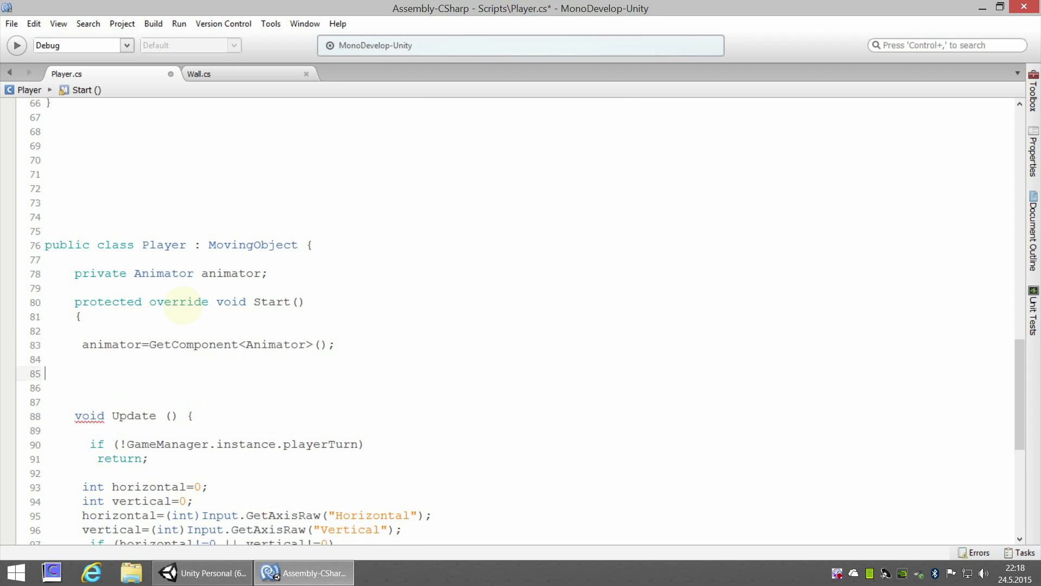
- Add base.Start(); after the assignment, close the method brace, and select animator= on line 83
type("base.")
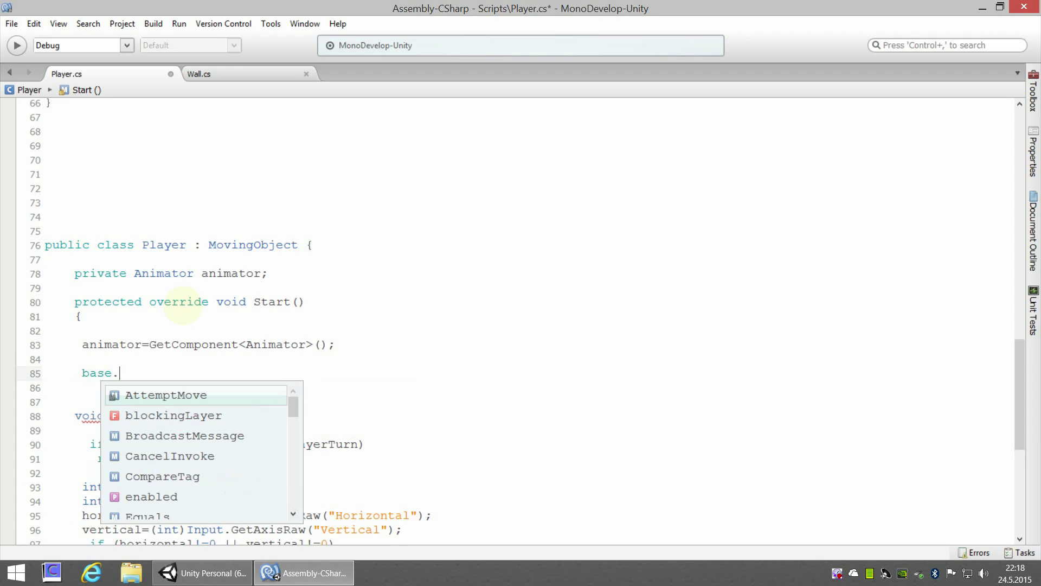
type("Sax")
key("BackSpace")
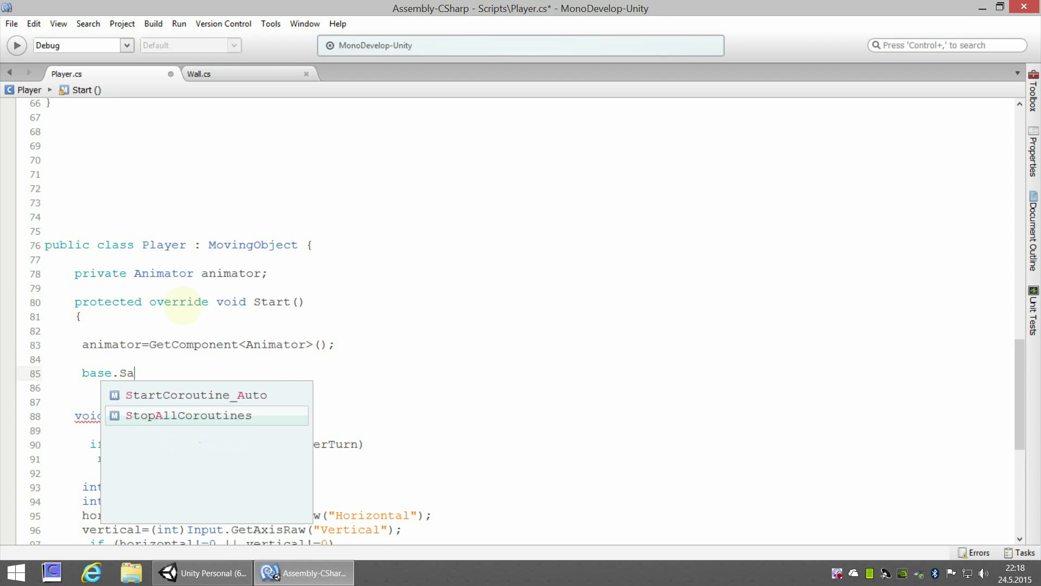
key("BackSpace")
type("tar")
key("Return")
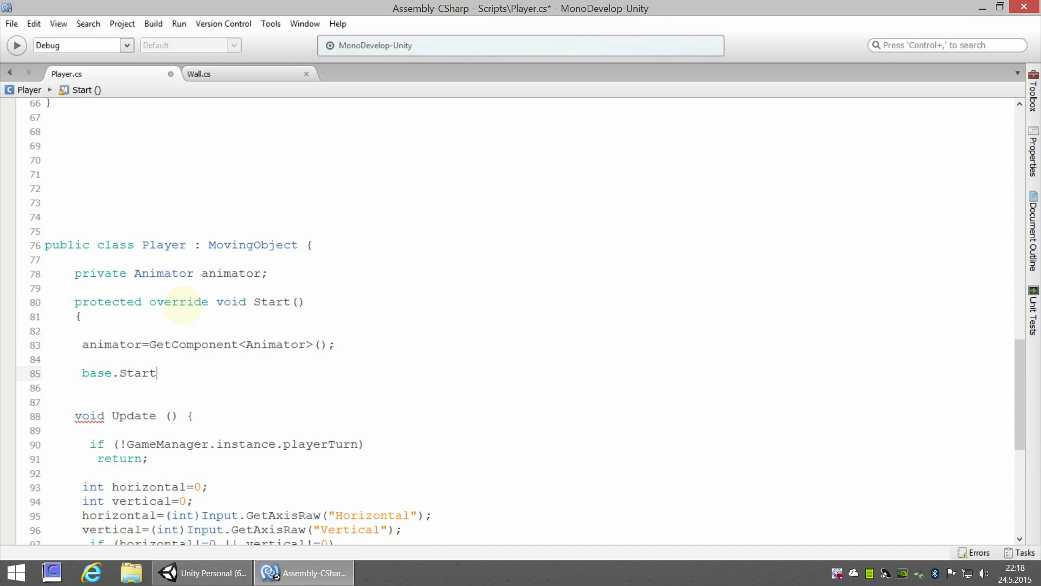
type("();")
key("Return")
key("Return")
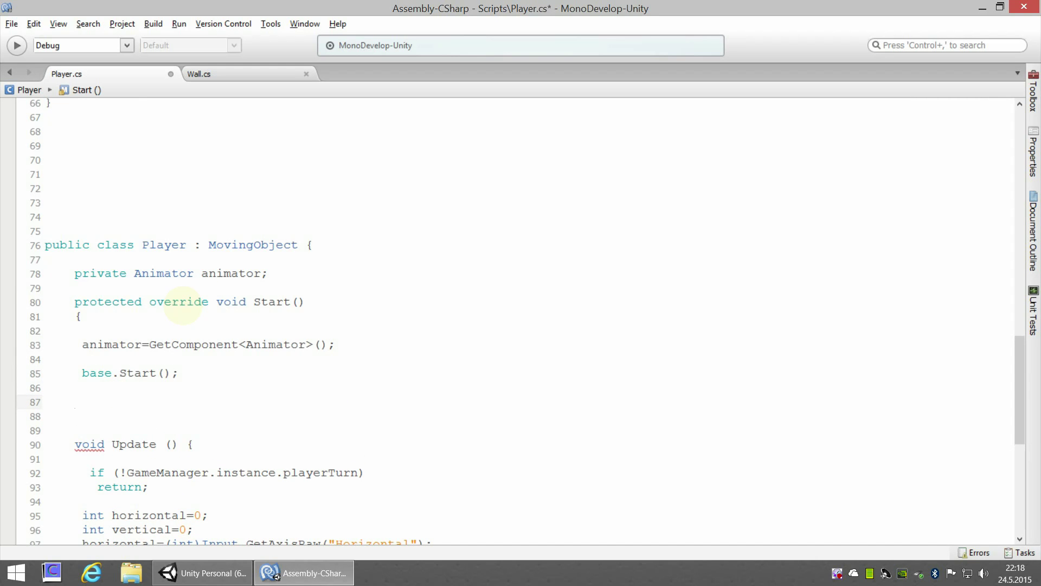
type("}")
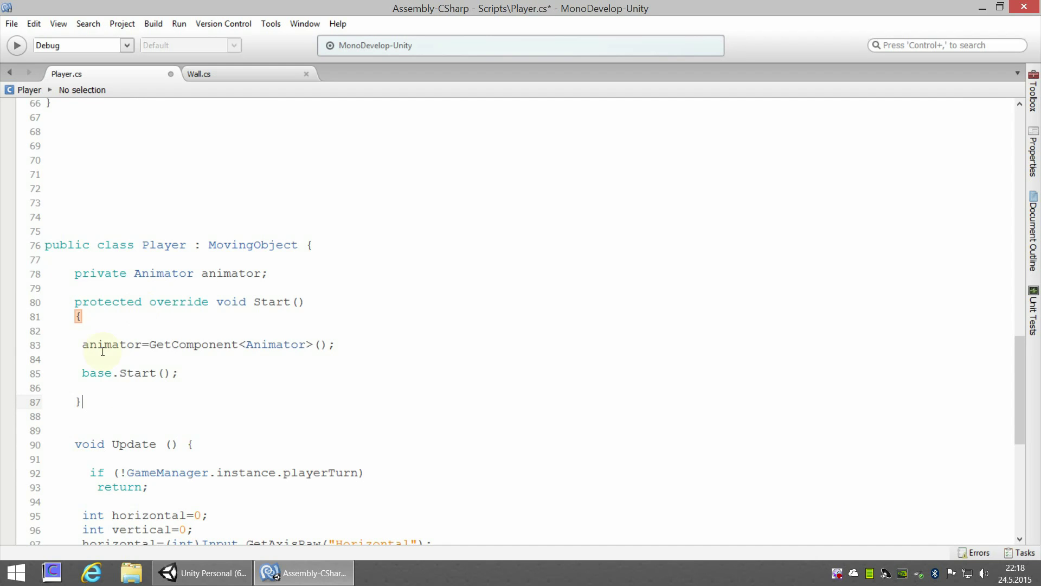
left_click_drag(82, 345, 149, 346)
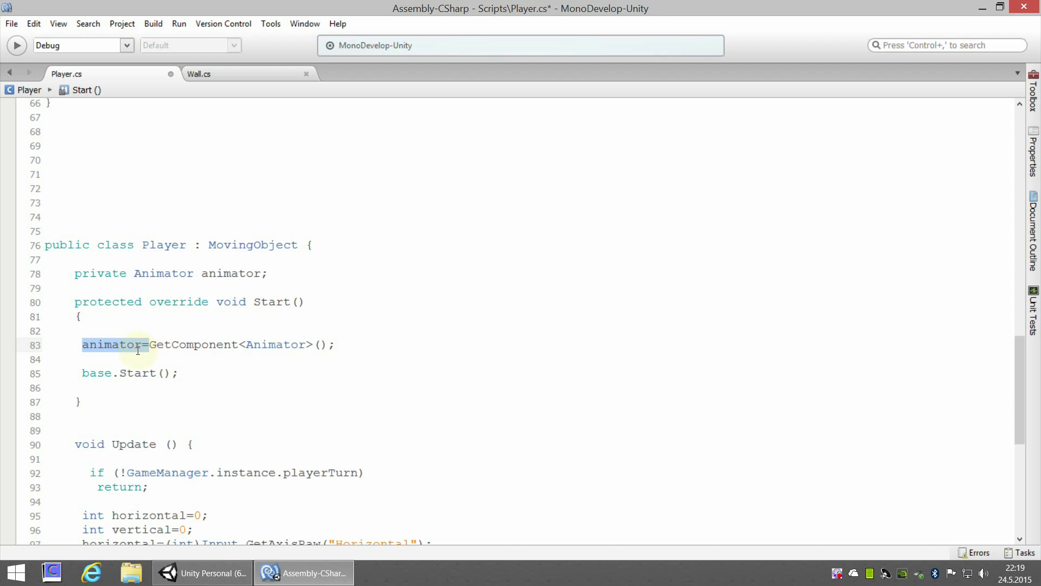
- Scroll down to OnCantMove and delete its Debug.Log statement, leaving an empty line
scroll(232, 355, "down", 1)
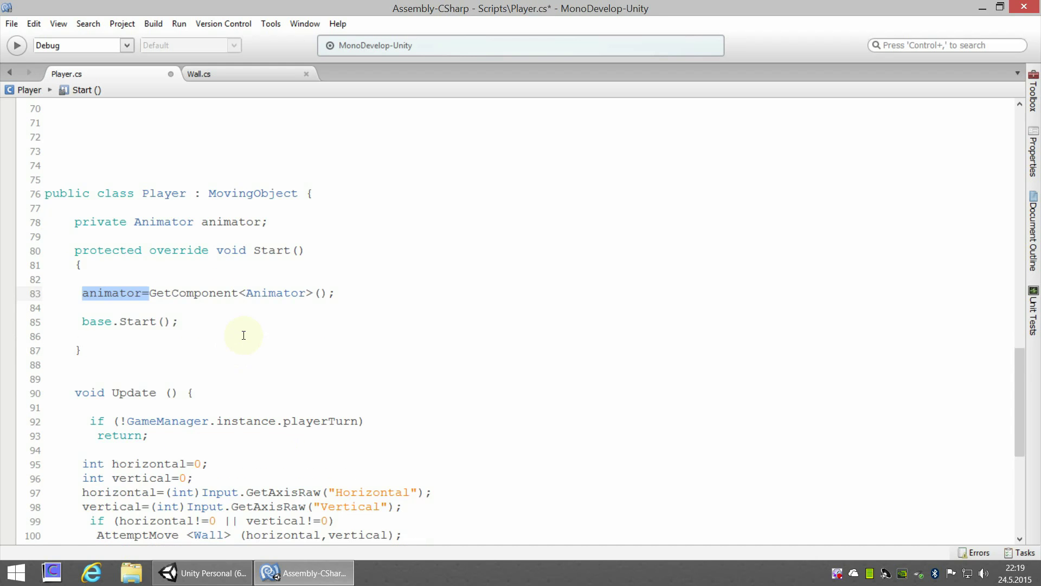
scroll(243, 335, "down", 2)
scroll(238, 390, "down", 2)
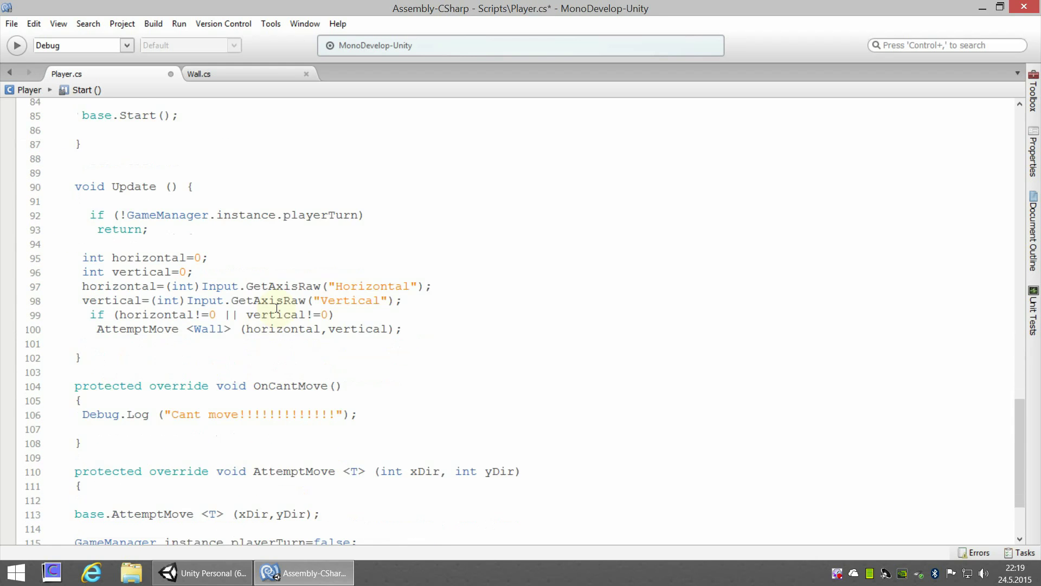
scroll(276, 308, "down", 1)
scroll(348, 384, "down", 1)
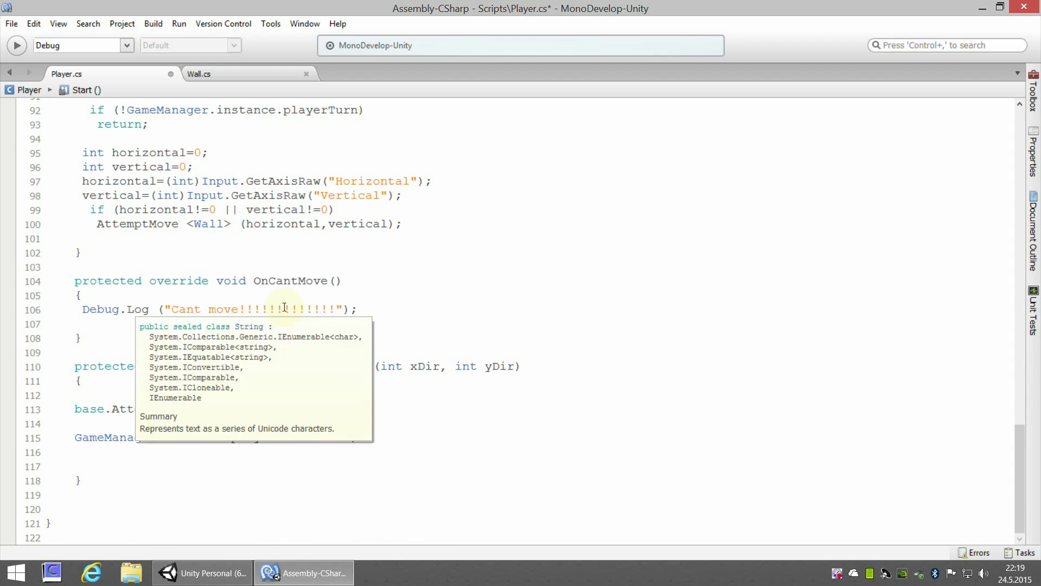
left_click(385, 310)
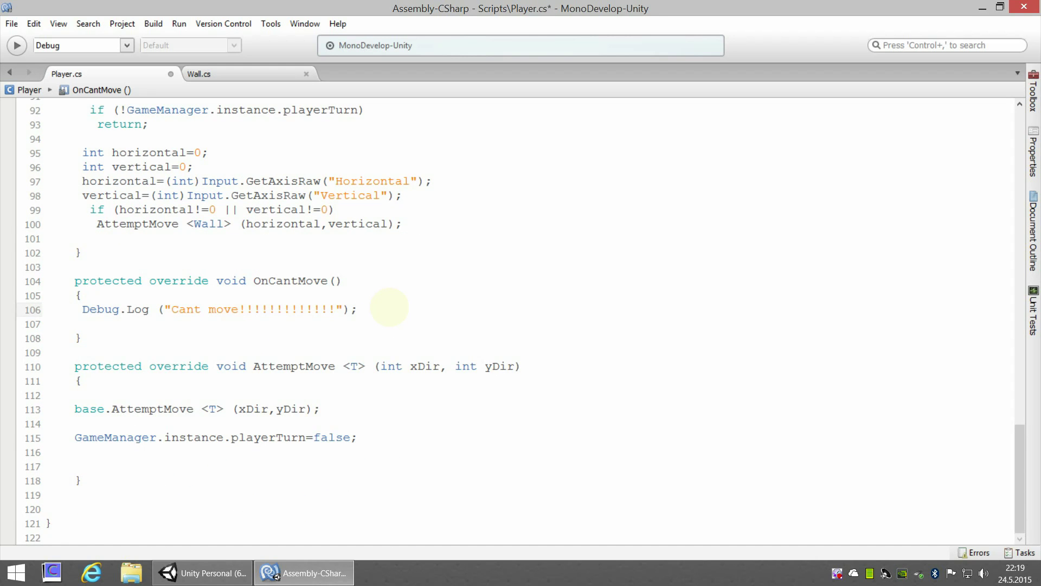
key("shift+Home")
key("Return")
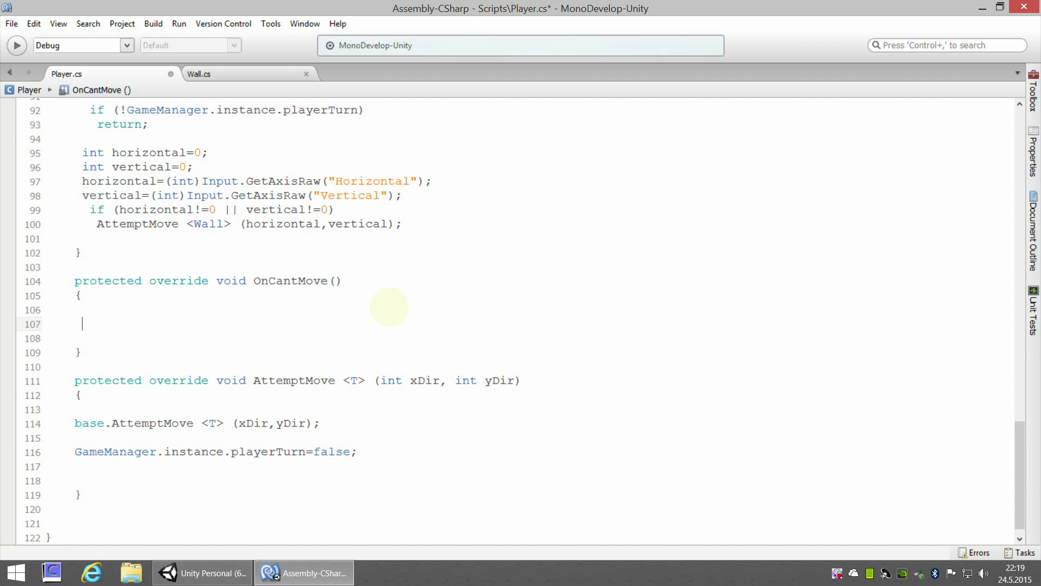
- Write animator.SetTrigger("playerChop"); in its place, then switch back to the Unity editor
type("animator.")
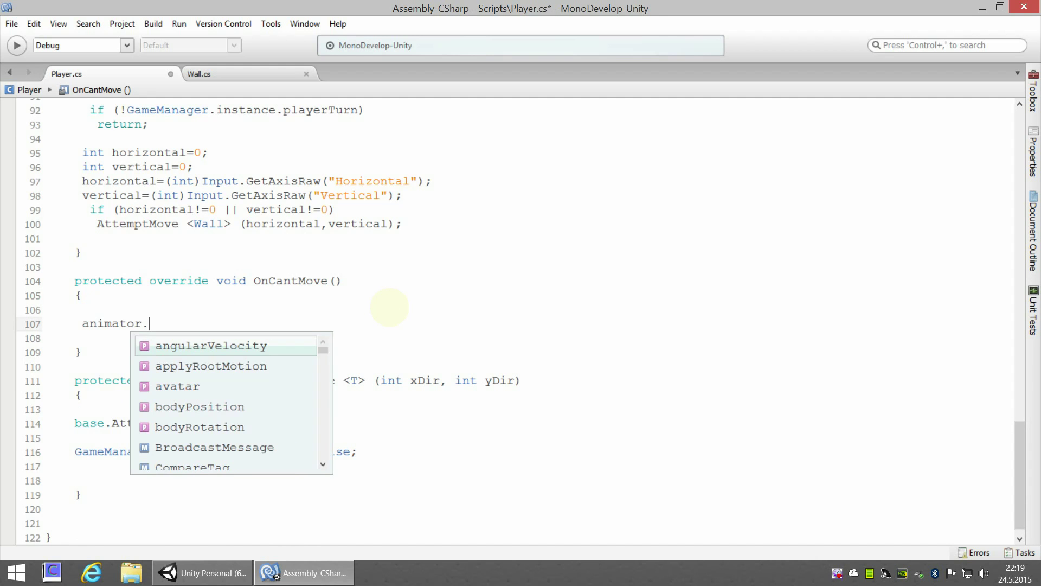
type("set")
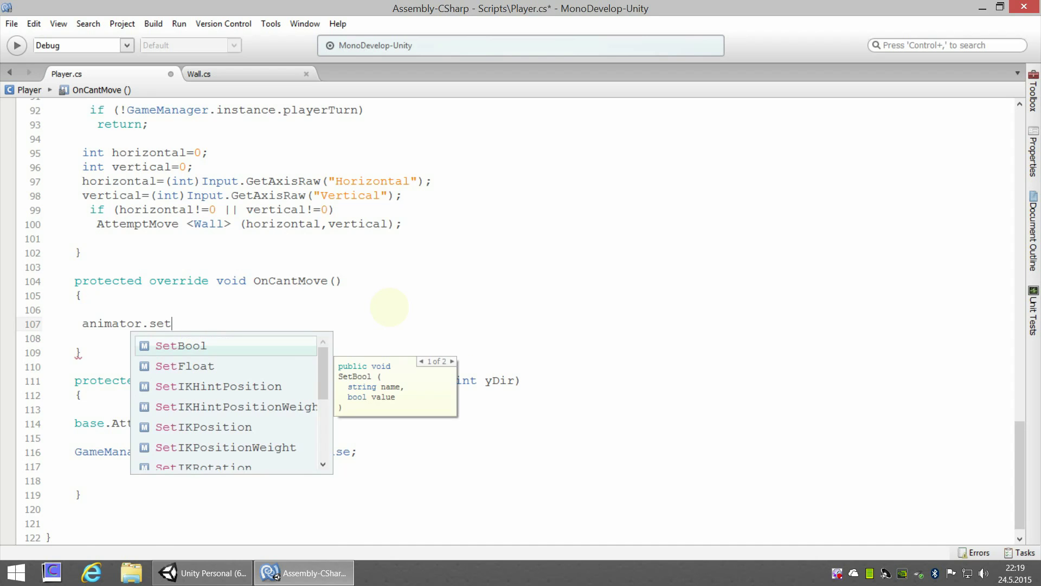
type("tr")
key("Return")
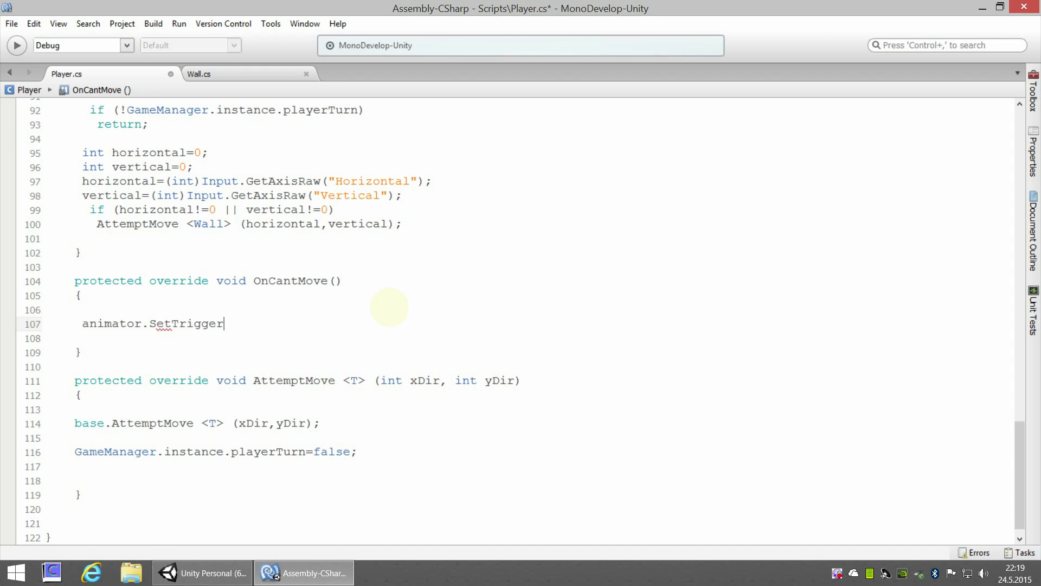
type("(\"pla")
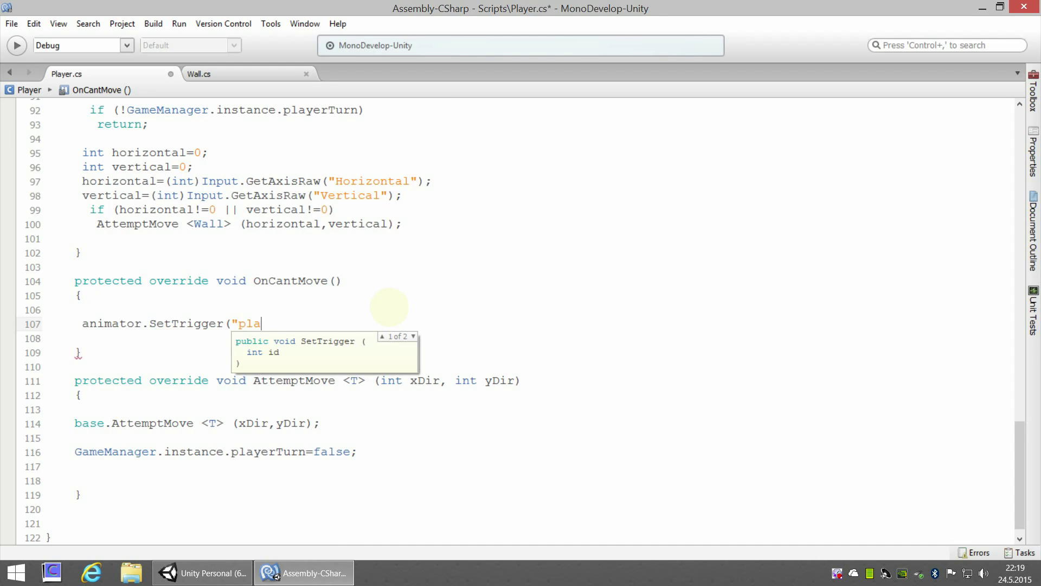
type("yerCh")
type("op\");")
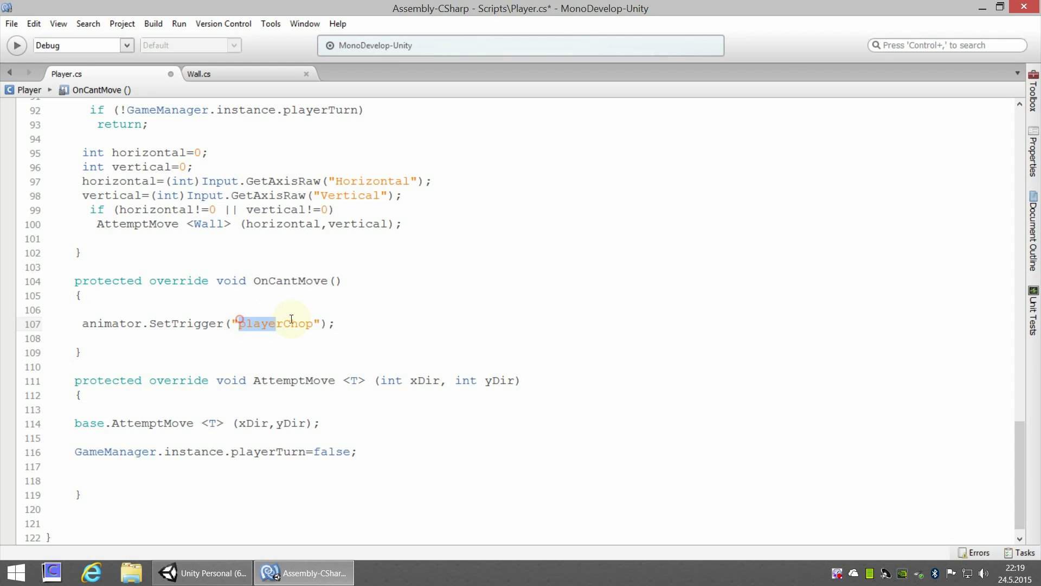
left_click_drag(240, 318, 319, 324)
left_click(204, 573)
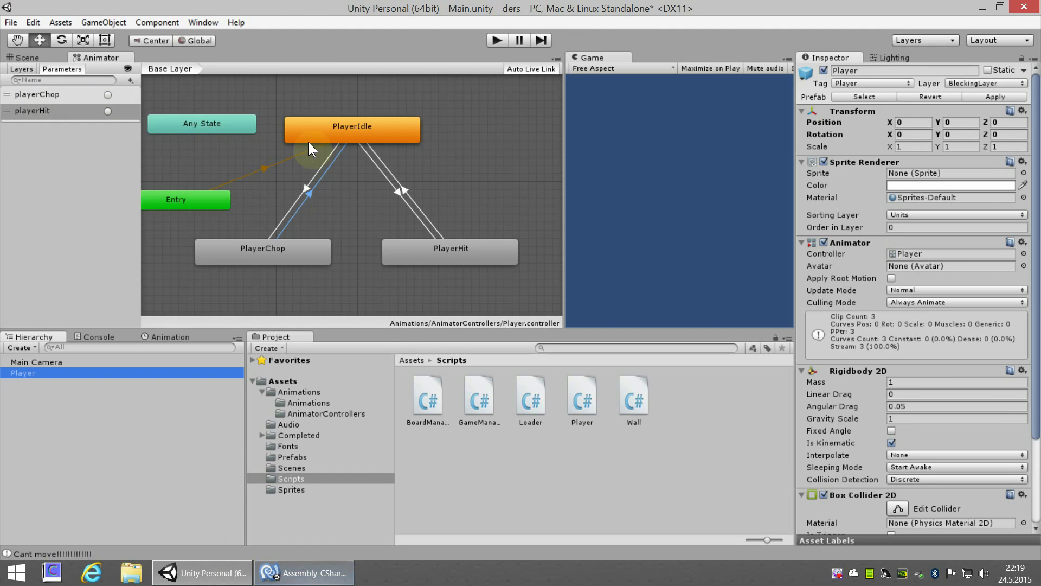
- Drag the Animator/Game splitter left to widen the Game view
left_click(306, 573)
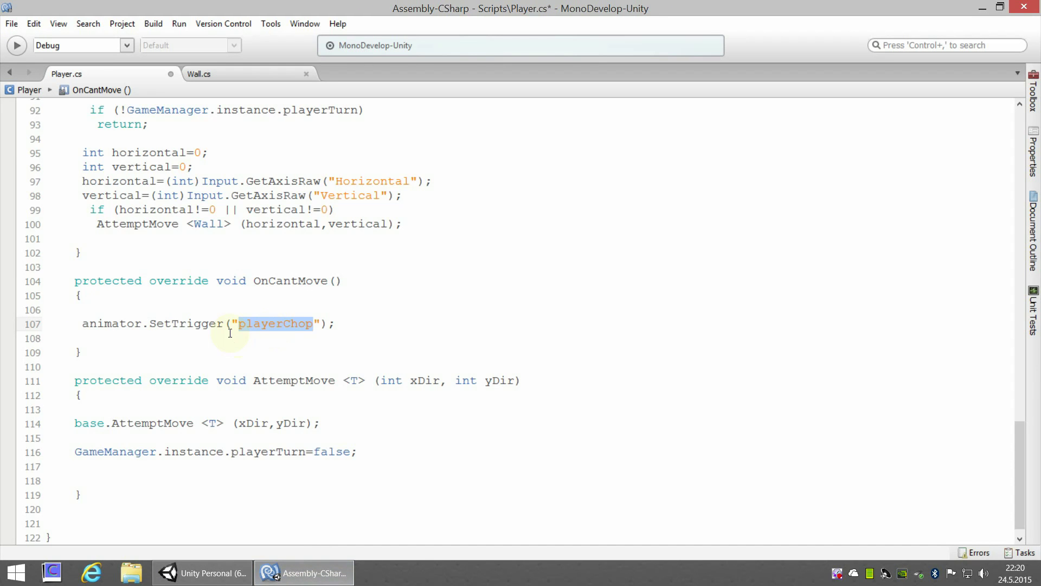
left_click(203, 573)
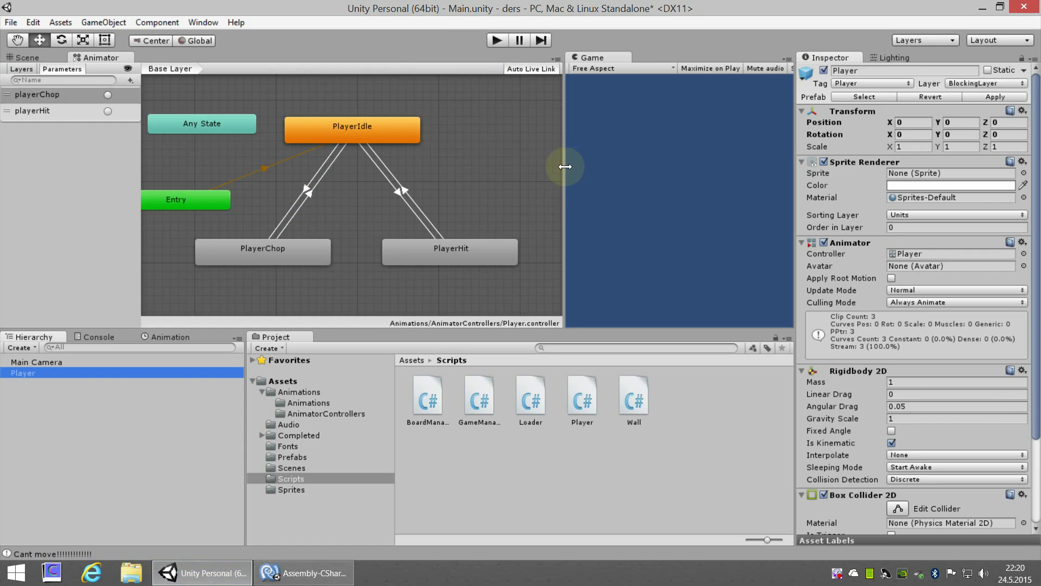
left_click_drag(565, 165, 437, 185)
- Enter Play mode and walk the player up and right into a wall to trigger PlayerChop
left_click(495, 42)
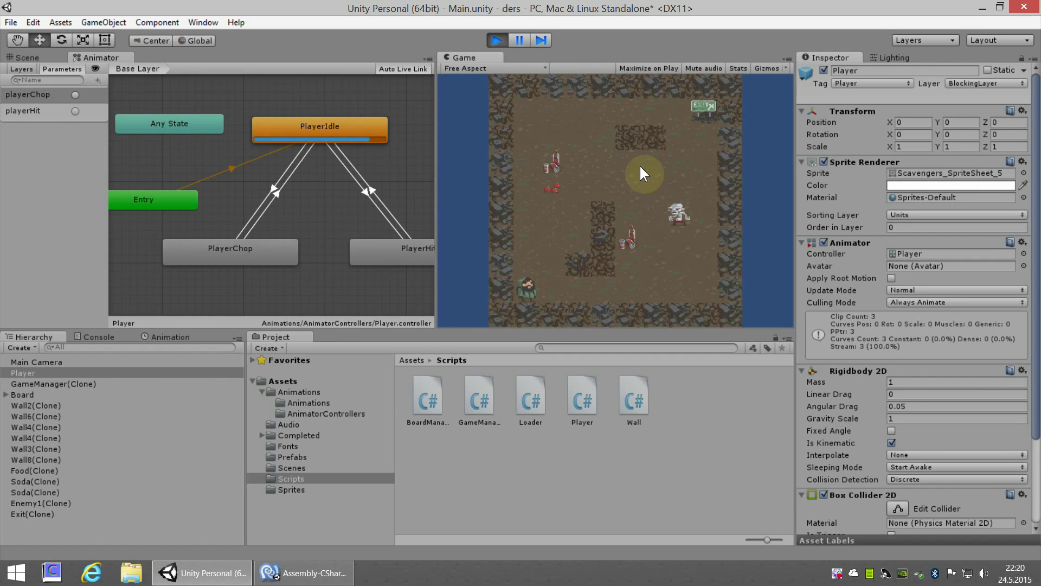
key("Up")
key("Up")
key("Up")
key("Right")
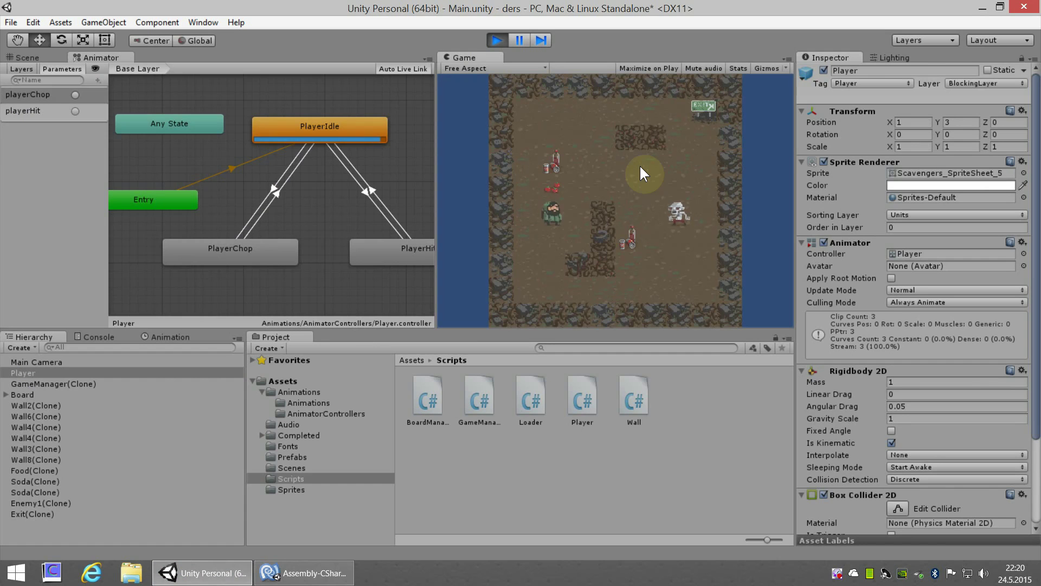
key("Right")
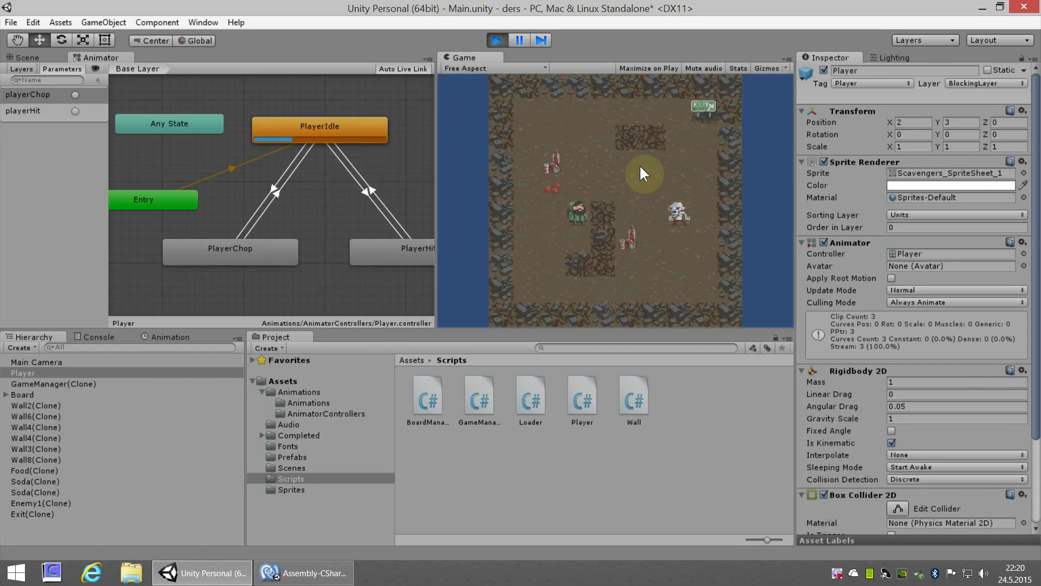
key("Right")
key("Right")
key("Right")
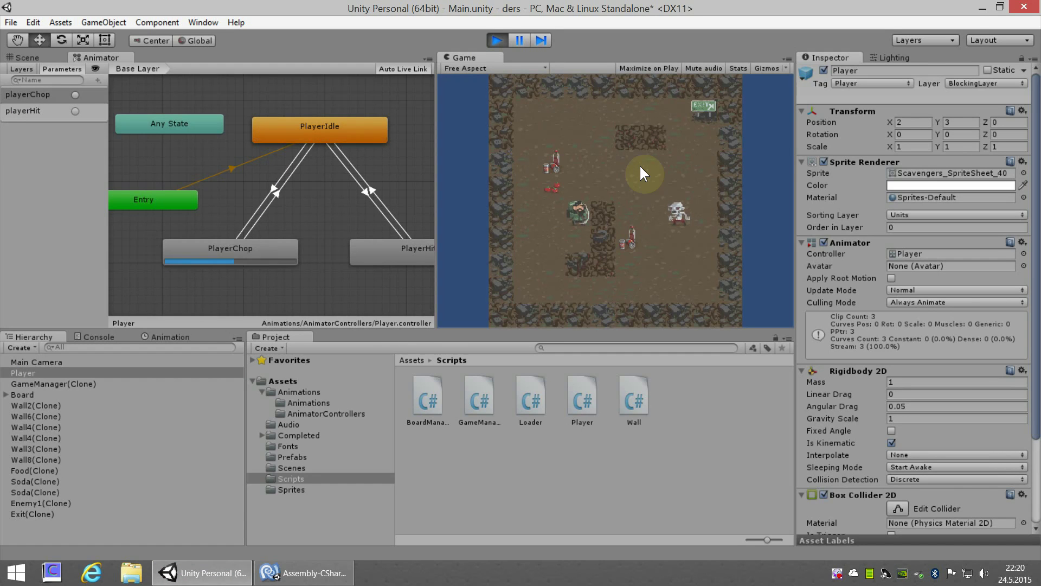
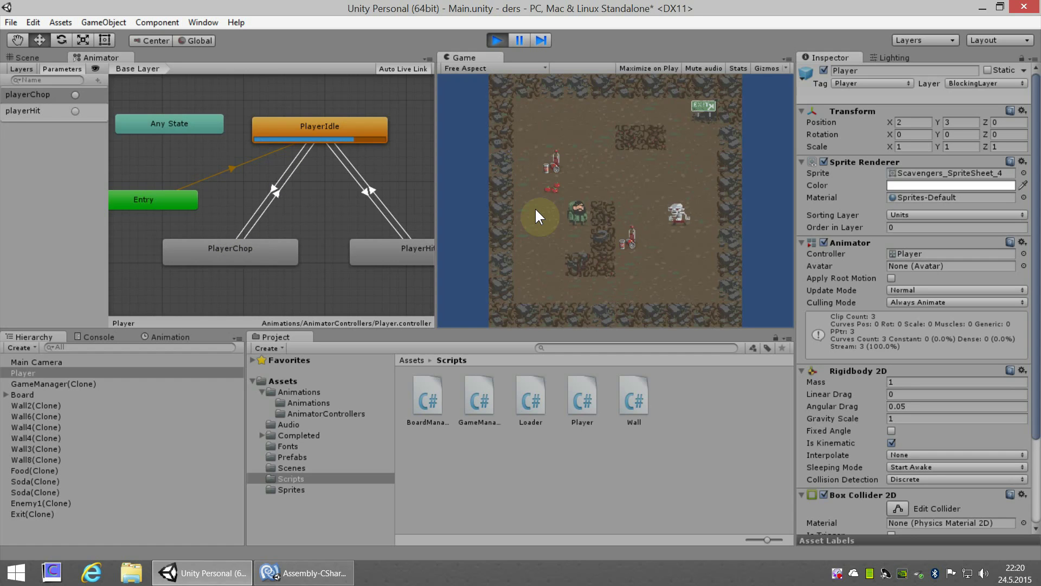
- In Play mode, walk the player right, up, left and down, chopping the adjacent wall
key("Right")
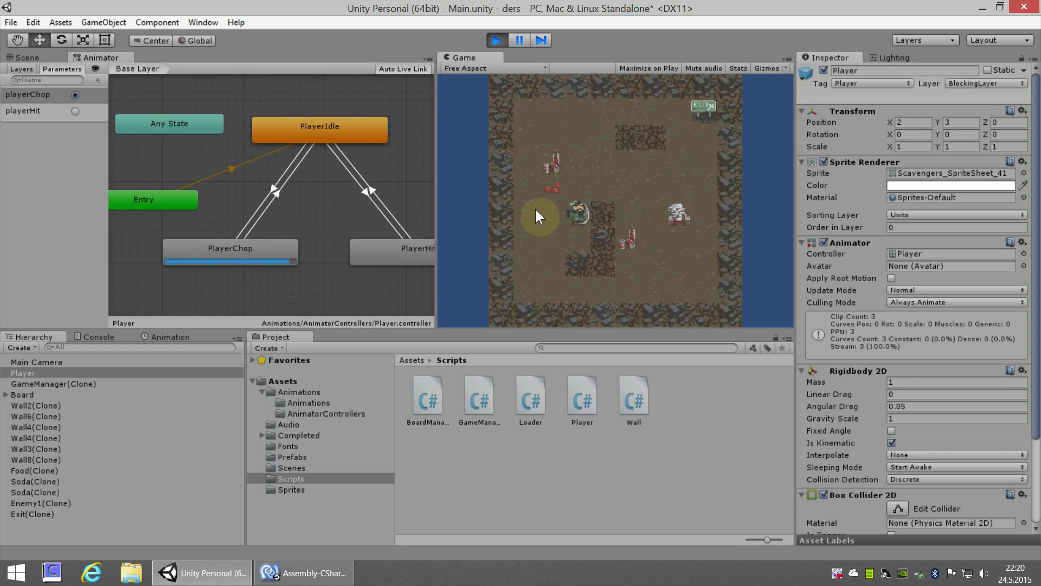
key("Up")
key("Up")
key("Left")
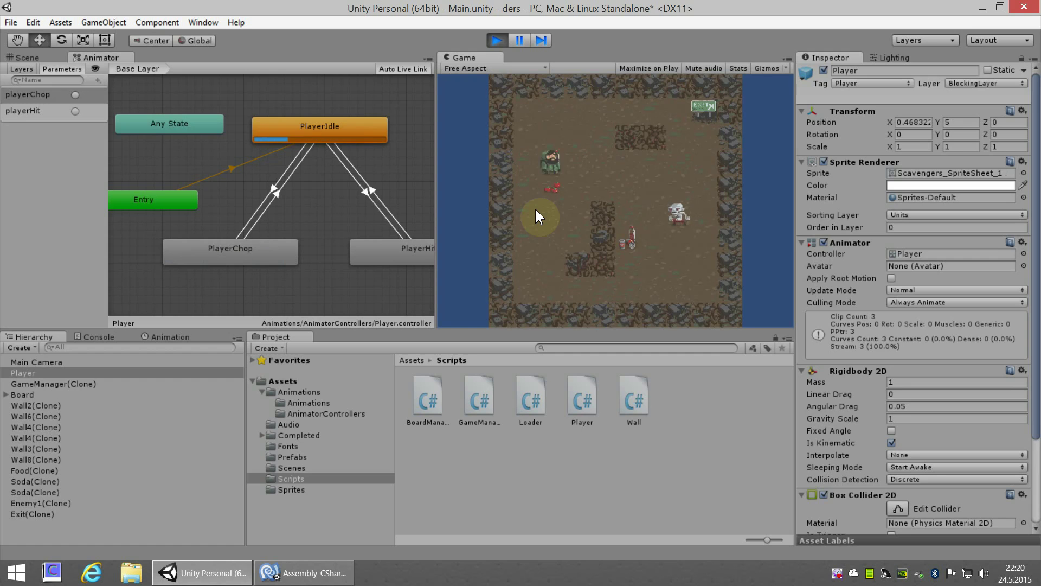
key("Right")
key("Right")
key("Right")
key("Right")
key("Right")
key("Right")
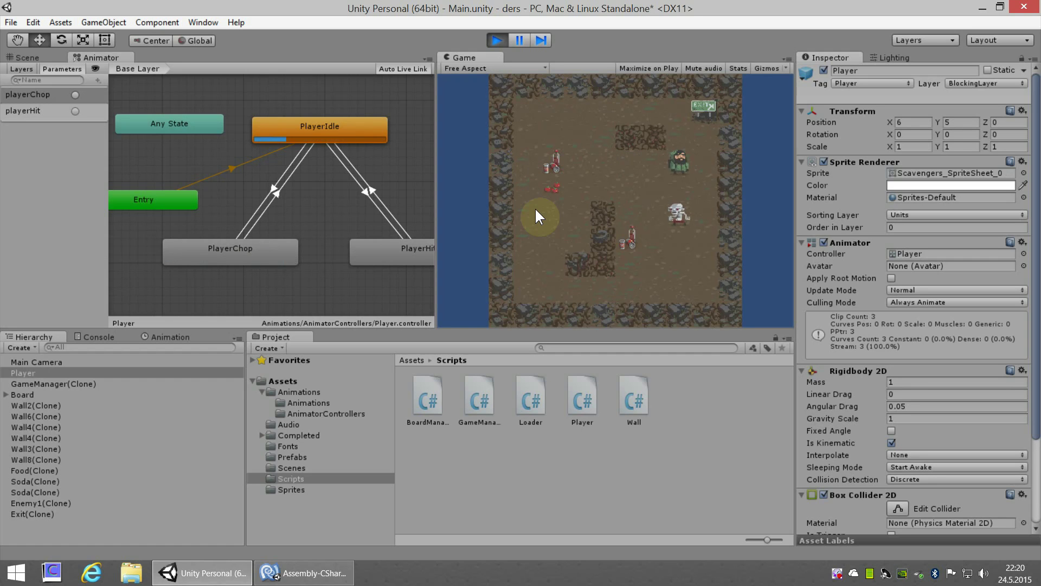
key("Down")
key("Left")
key("Left")
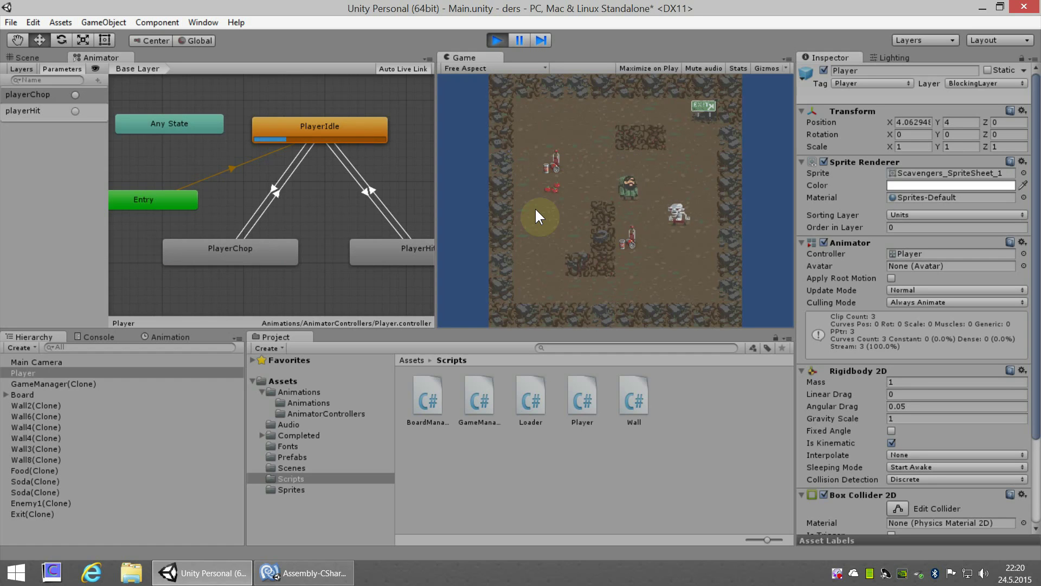
- Walk up, left and down to chop more walls, then stop the running game
key("Up")
key("Up")
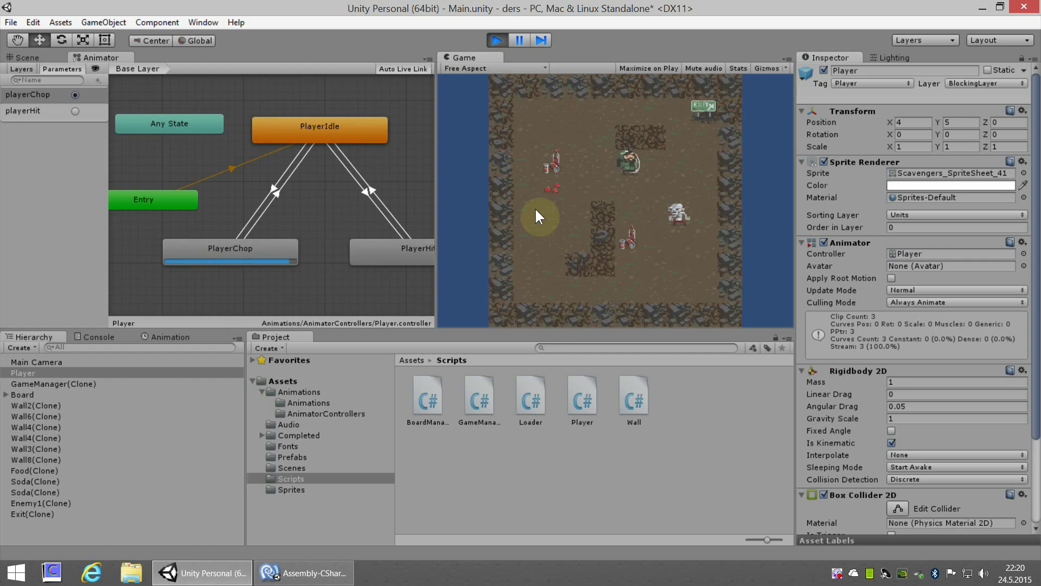
key("Left")
key("Up")
key("Up")
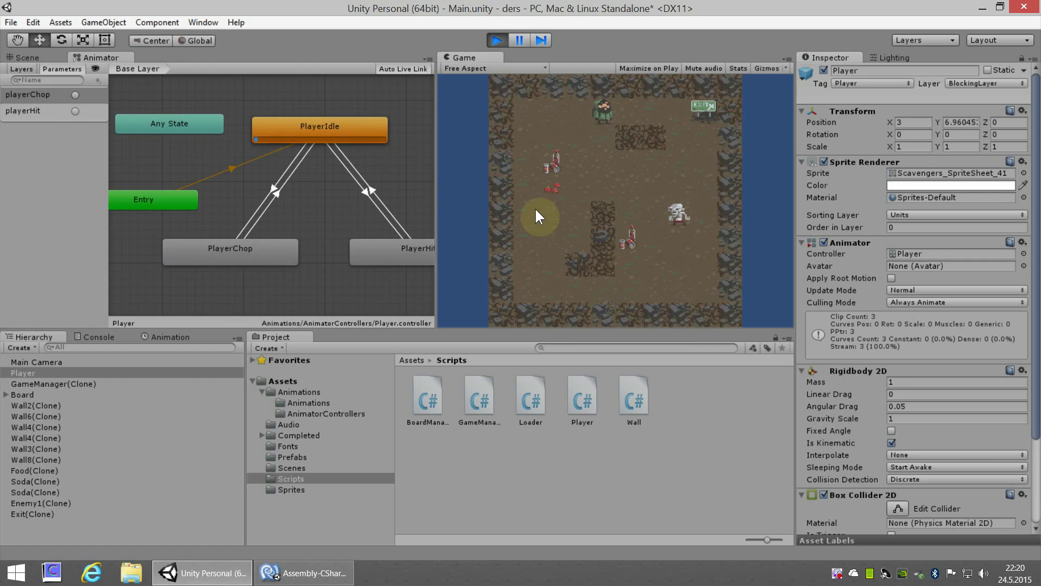
key("Left")
key("Down")
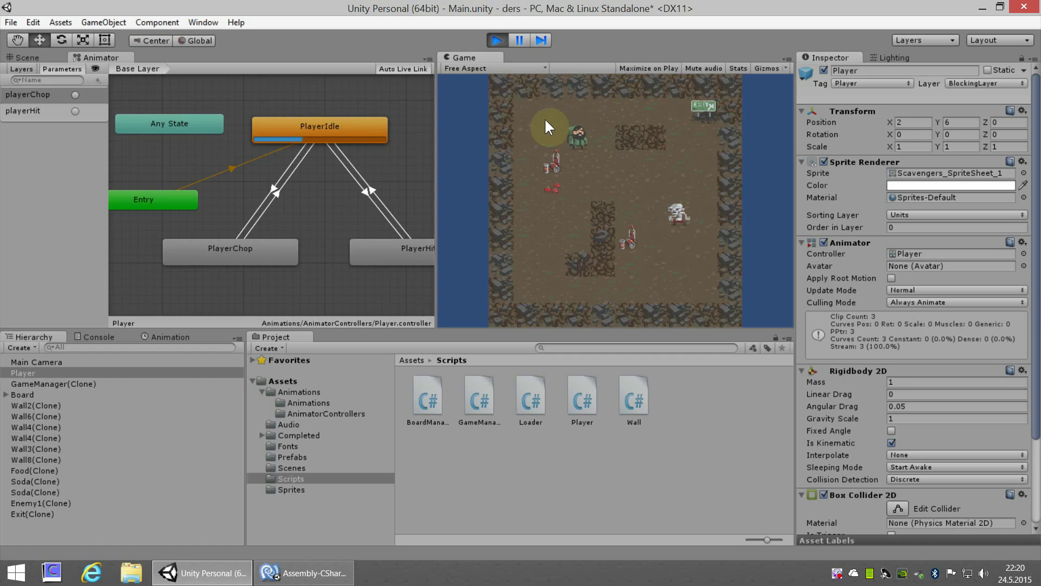
key("Right")
key("Right")
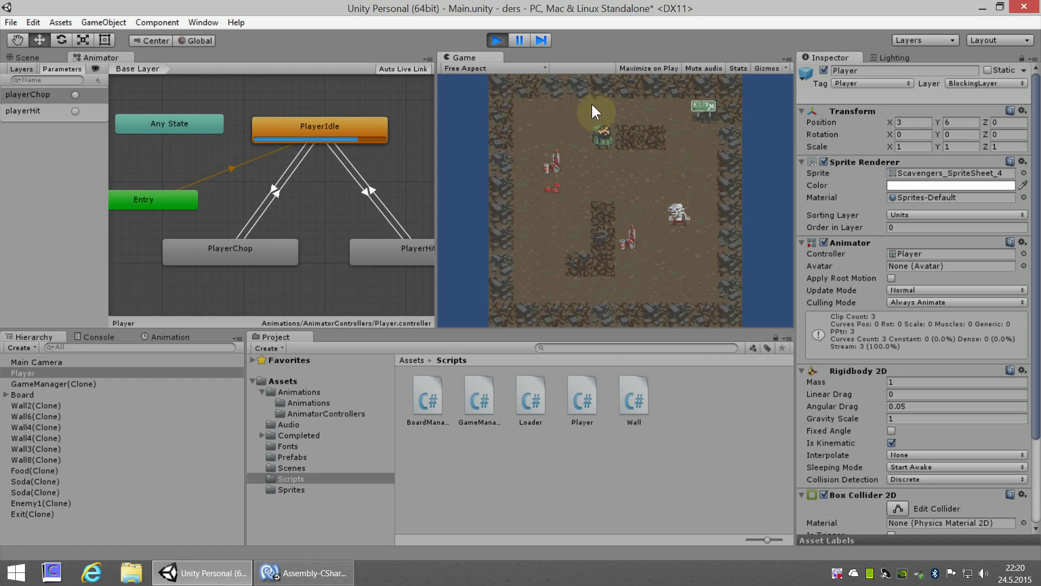
left_click(497, 40)
left_click(303, 573)
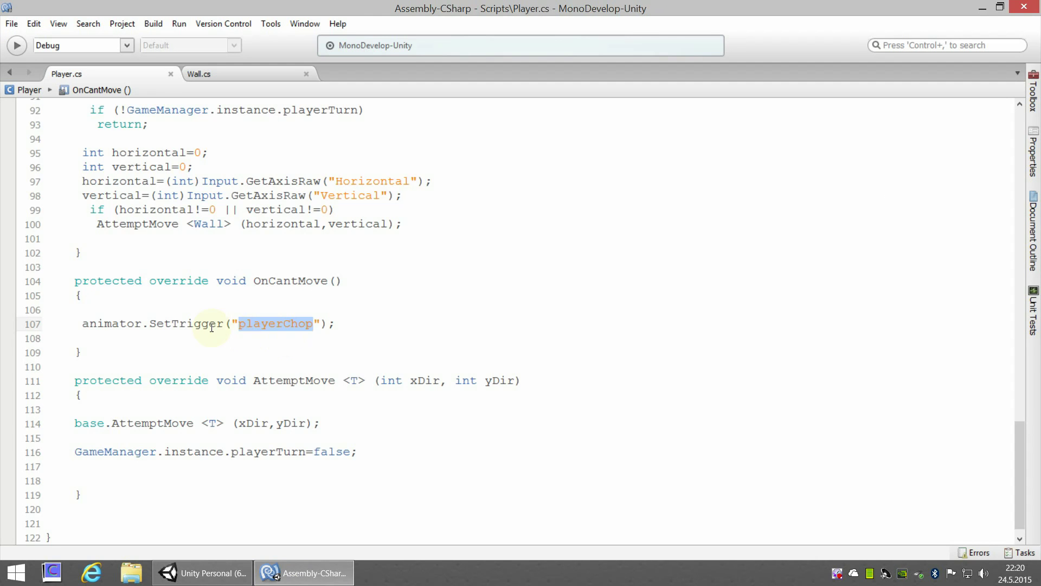
left_click(349, 318)
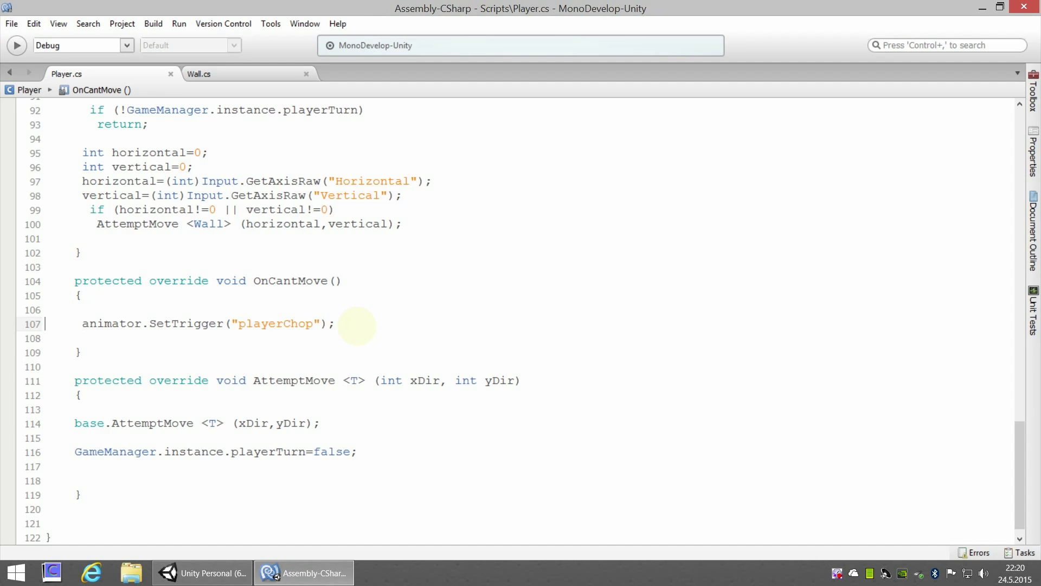
key("Return")
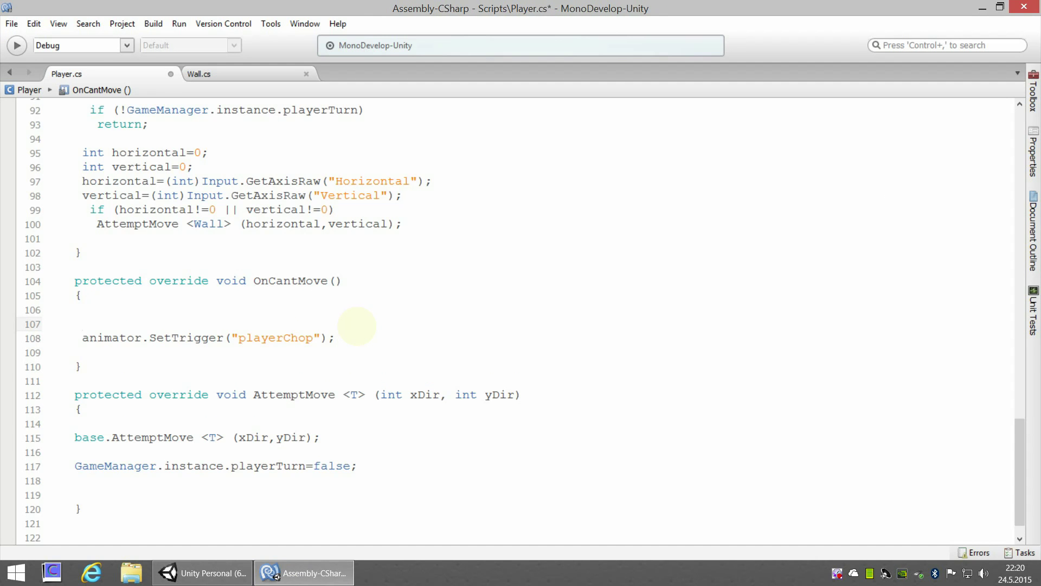
type("Wall ")
type("hit")
key("BackSpace")
key("BackSpace")
type("itWall")
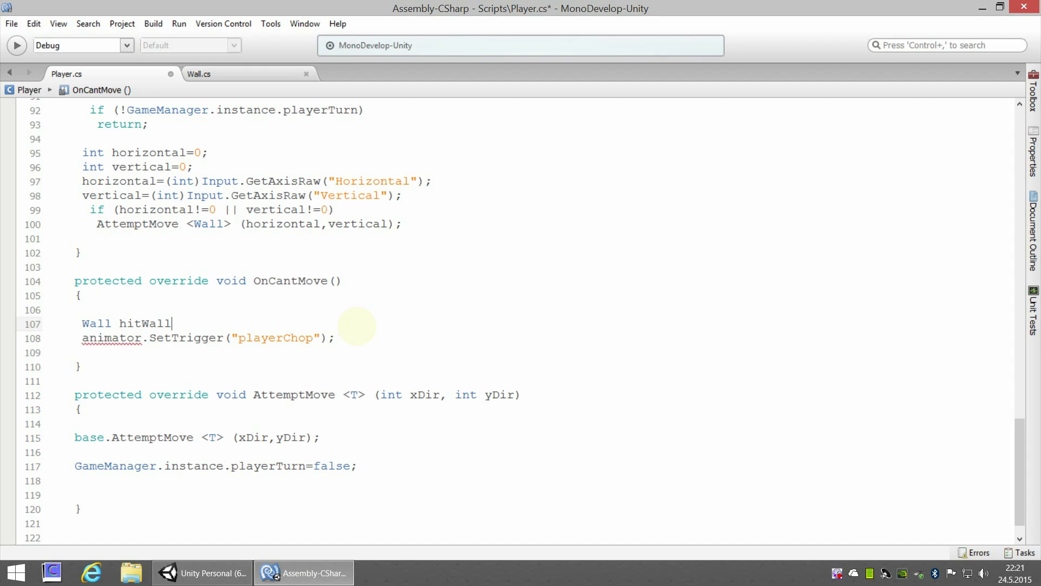
type("=")
type("com")
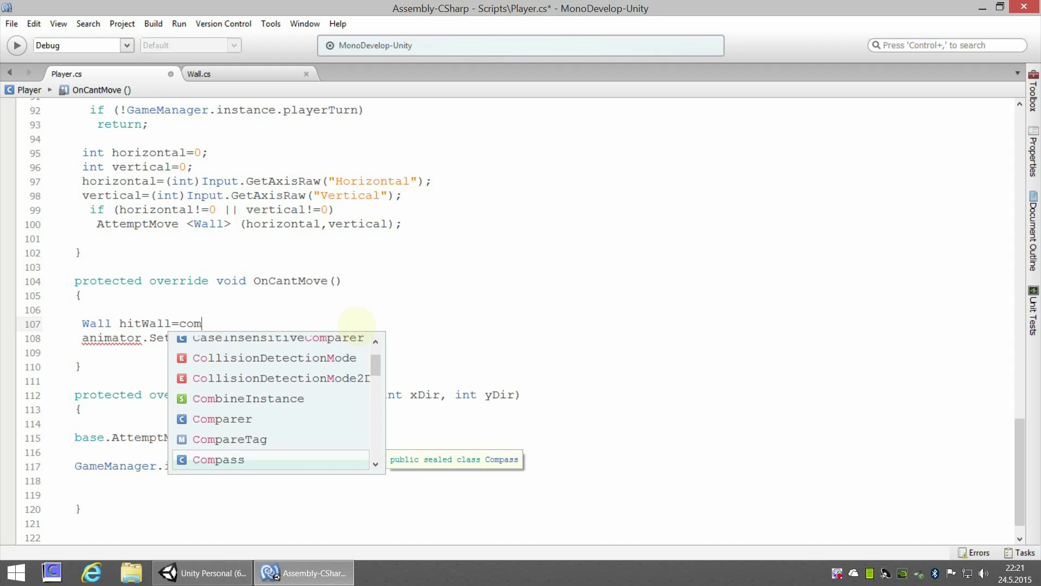
key("BackSpace")
key("BackSpace")
key("BackSpace")
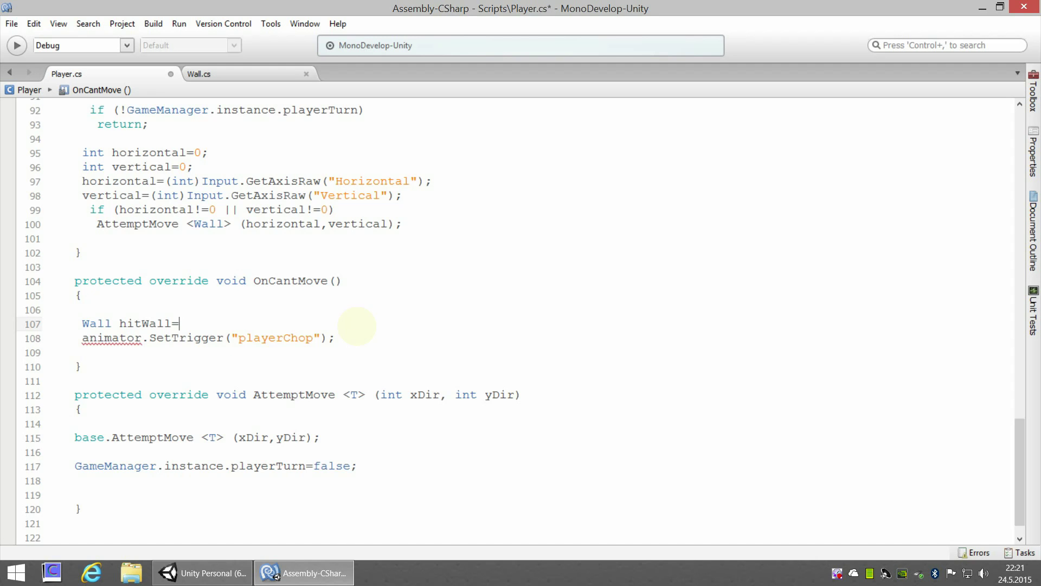
key("shift+End")
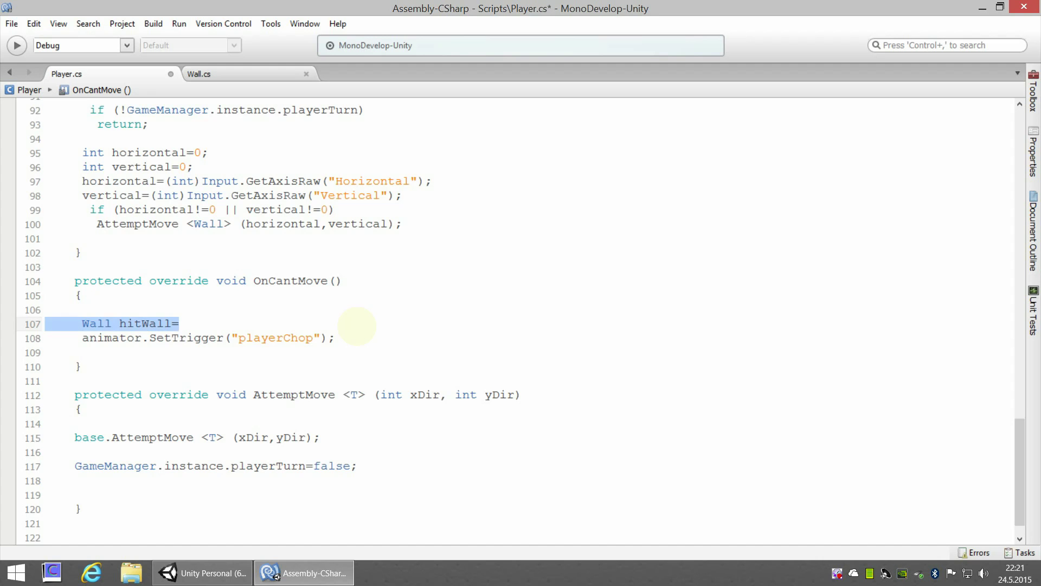
key("BackSpace")
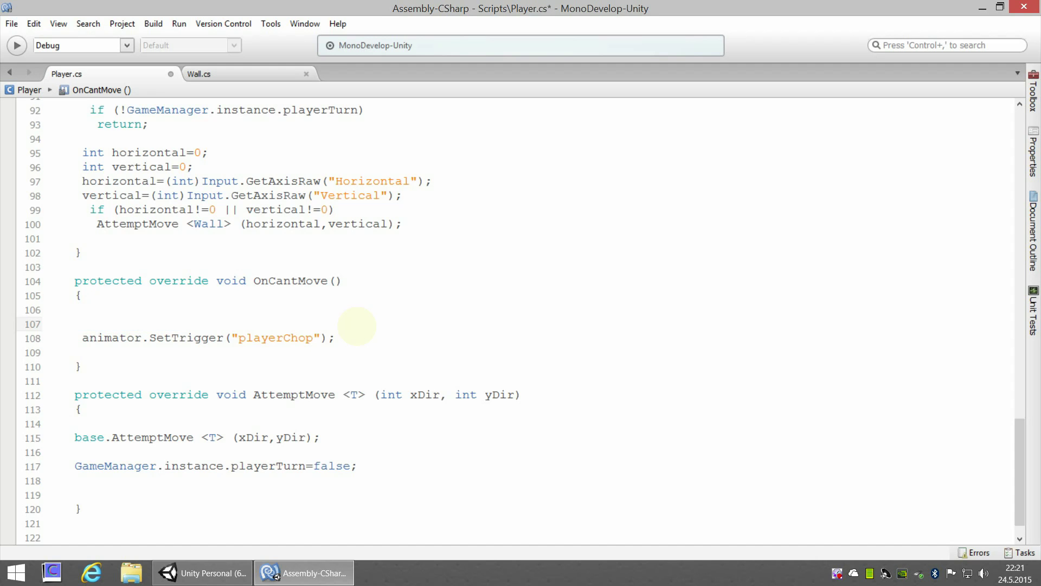
key("Delete")
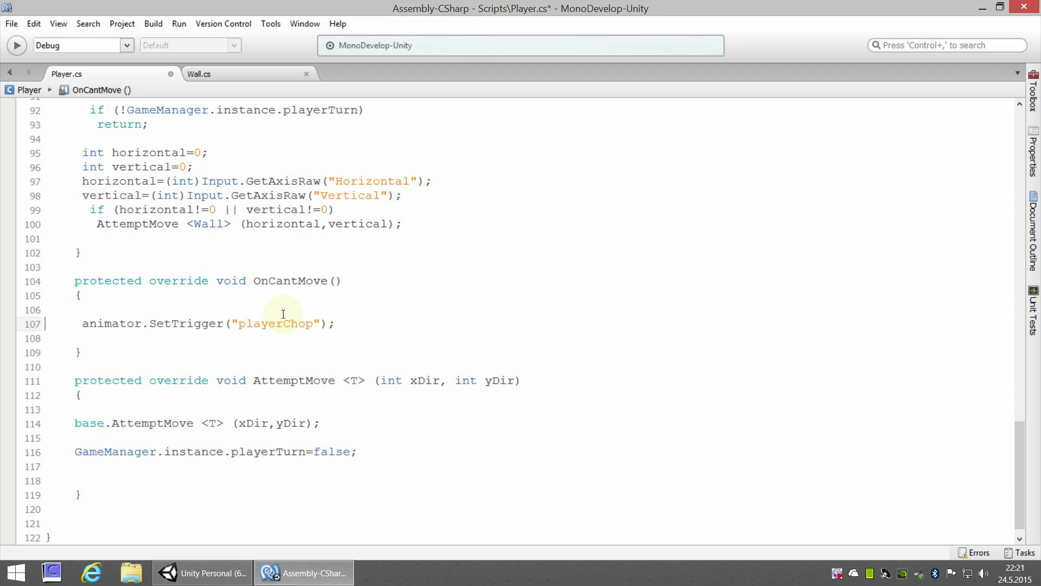
key("ctrl+s")
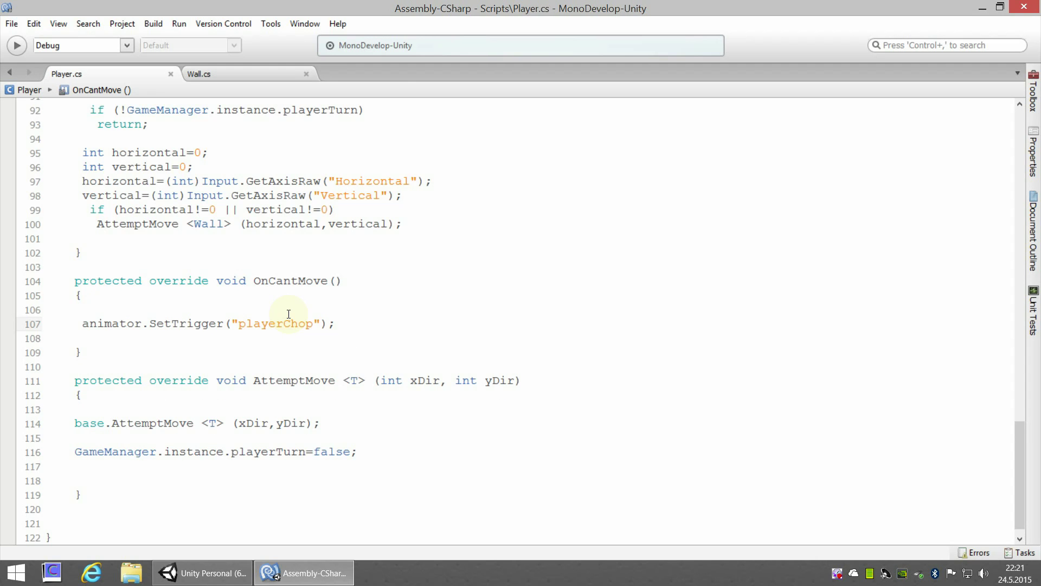
- Highlight the AttemptMove<Wall> call and its <Wall> type argument on line 100
scroll(289, 314, "down", 1)
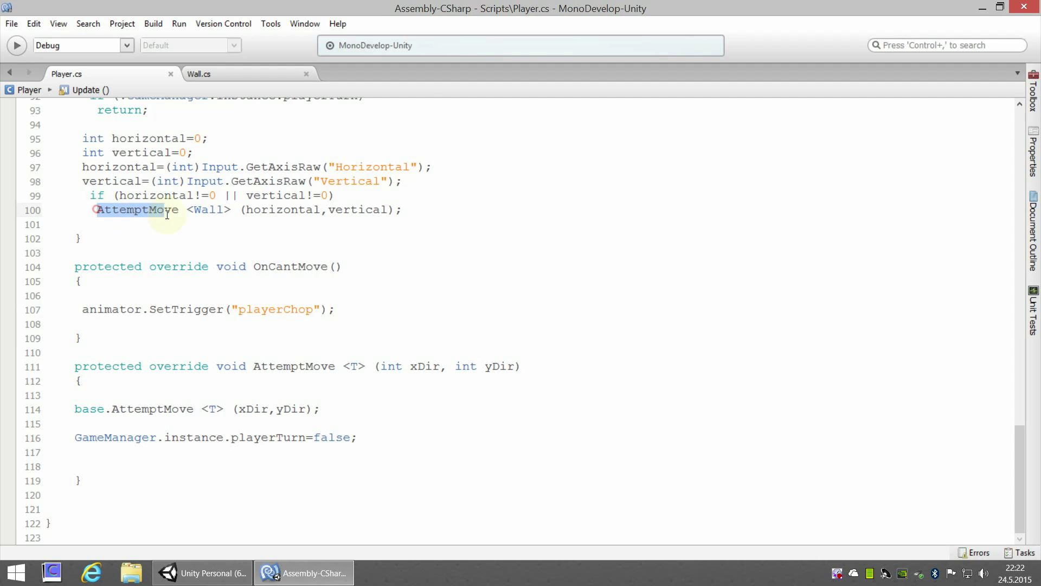
left_click_drag(98, 209, 231, 211)
left_click(197, 225)
left_click(187, 211)
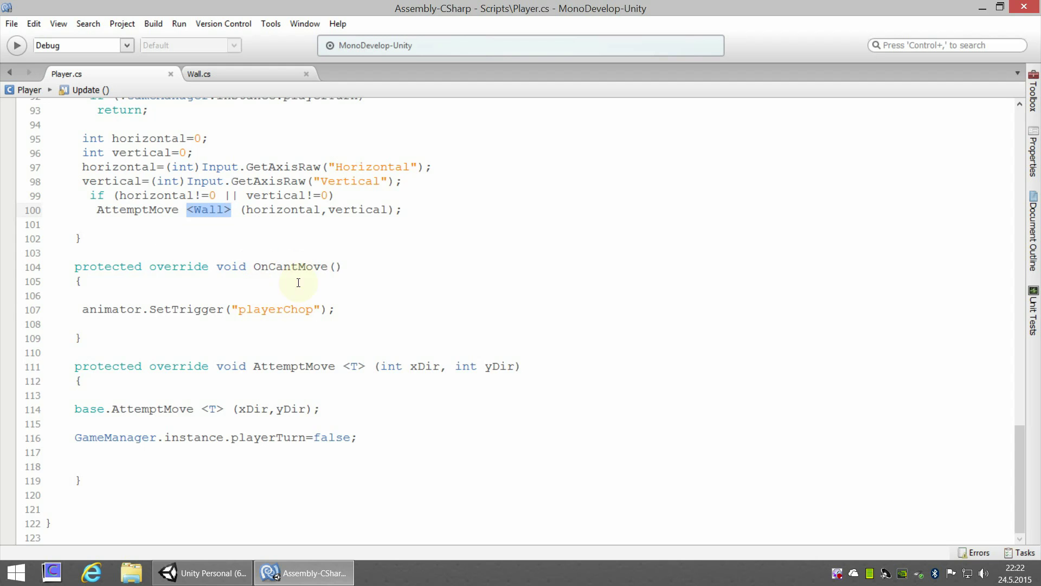
- Scroll up to the base AttemptMove definition around line 20
scroll(297, 326, "up", 7)
scroll(372, 402, "up", 7)
scroll(372, 404, "up", 5)
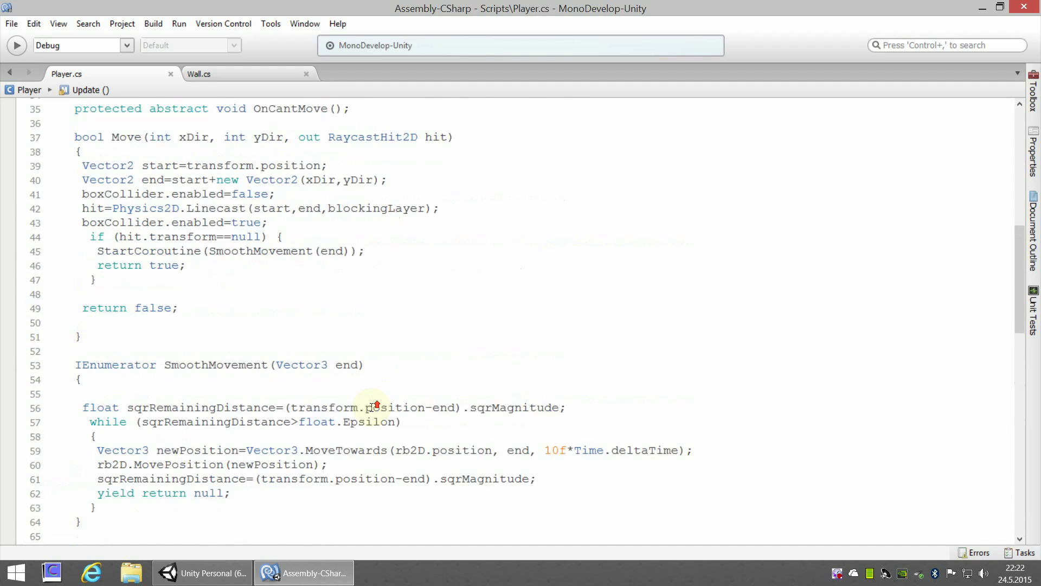
scroll(372, 407, "up", 4)
scroll(372, 406, "up", 4)
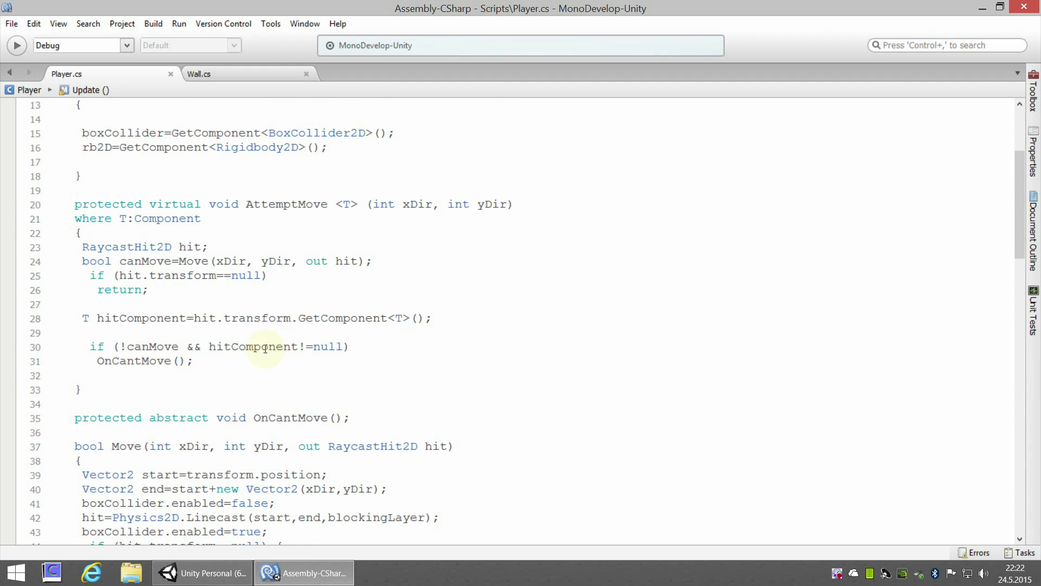
scroll(165, 343, "down", 2)
- Change the abstract declaration to OnCantMove<T>(T component) with 'where T:Component;' on the next line
left_click(195, 315)
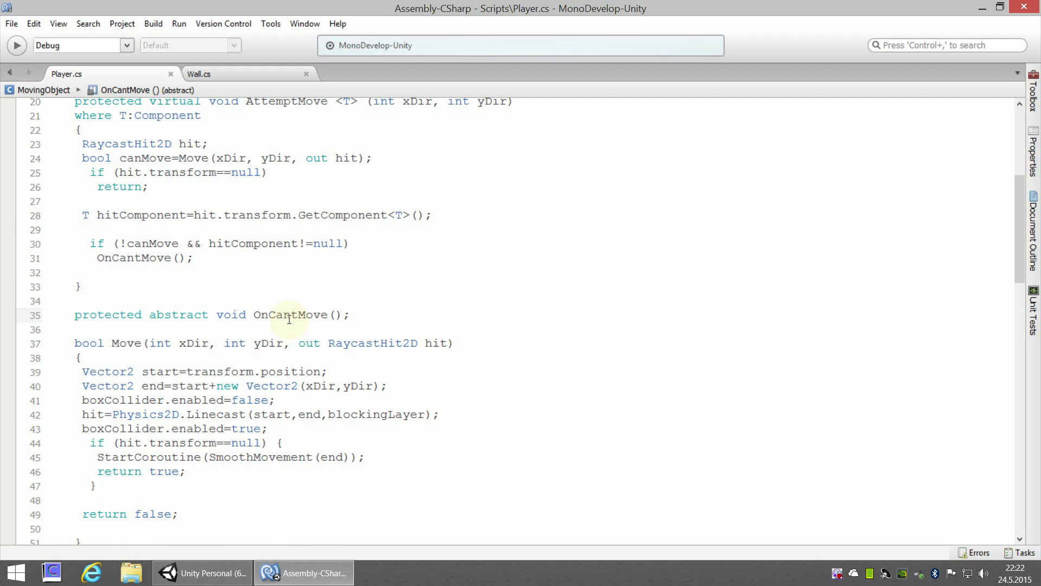
left_click(329, 315)
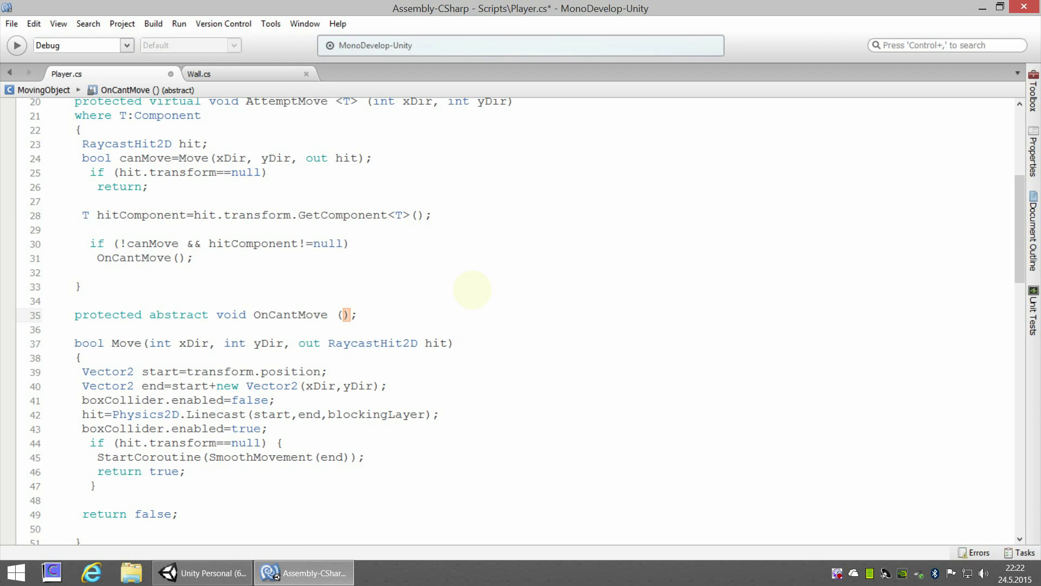
type("<T>")
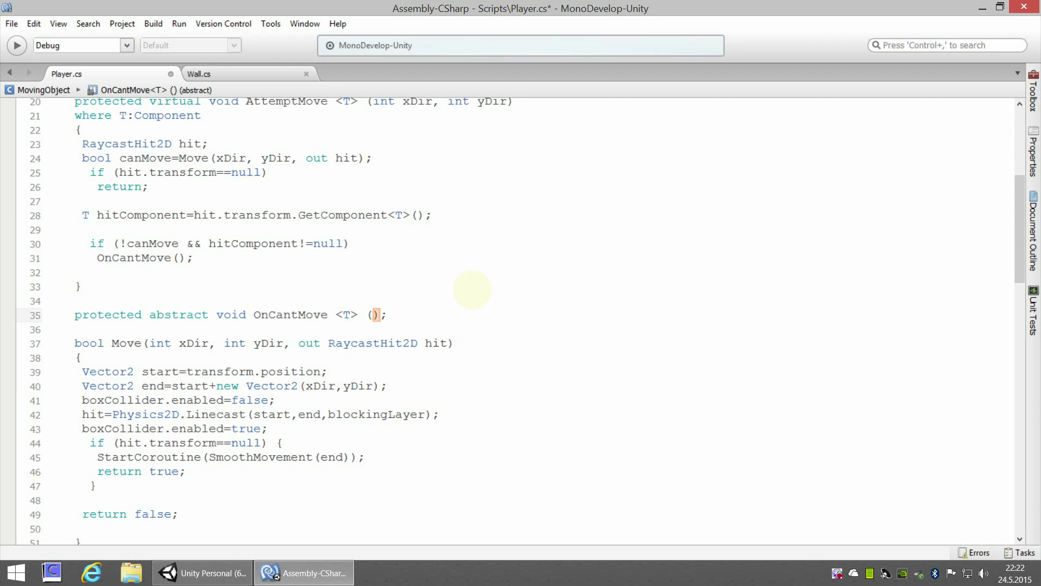
key("Left")
type("T")
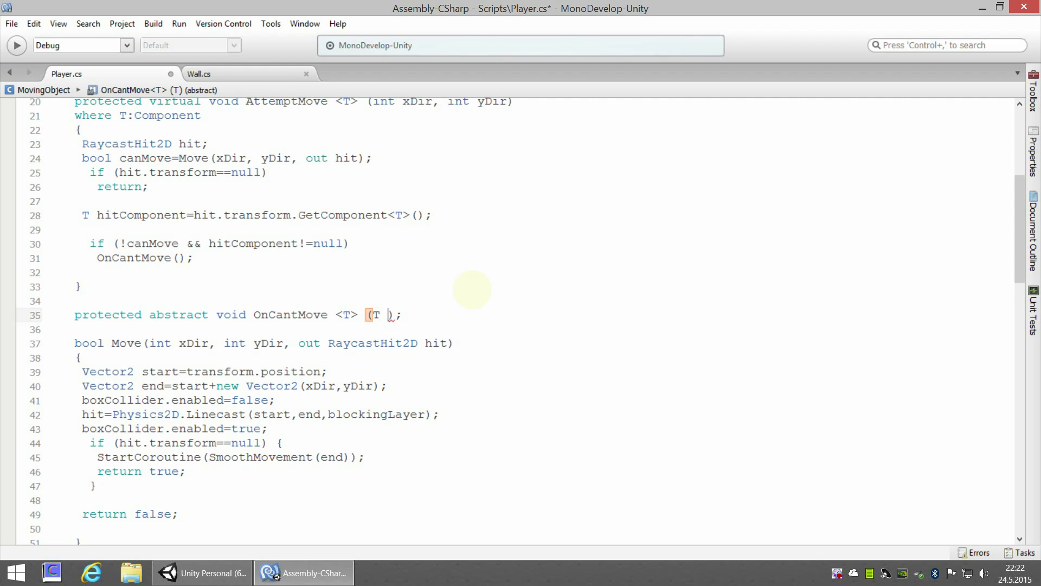
type(" co")
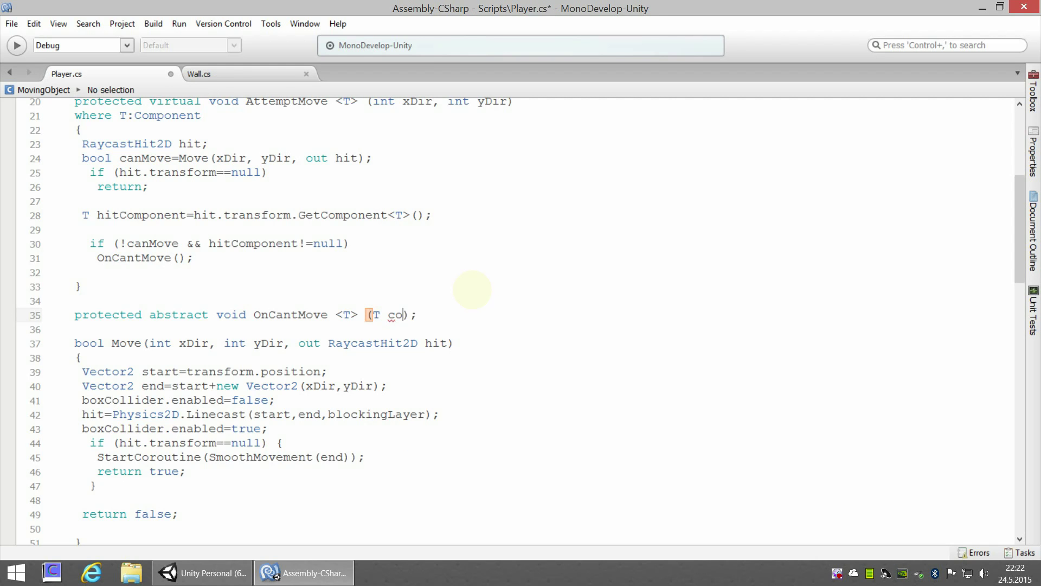
type("mpone")
type("nt")
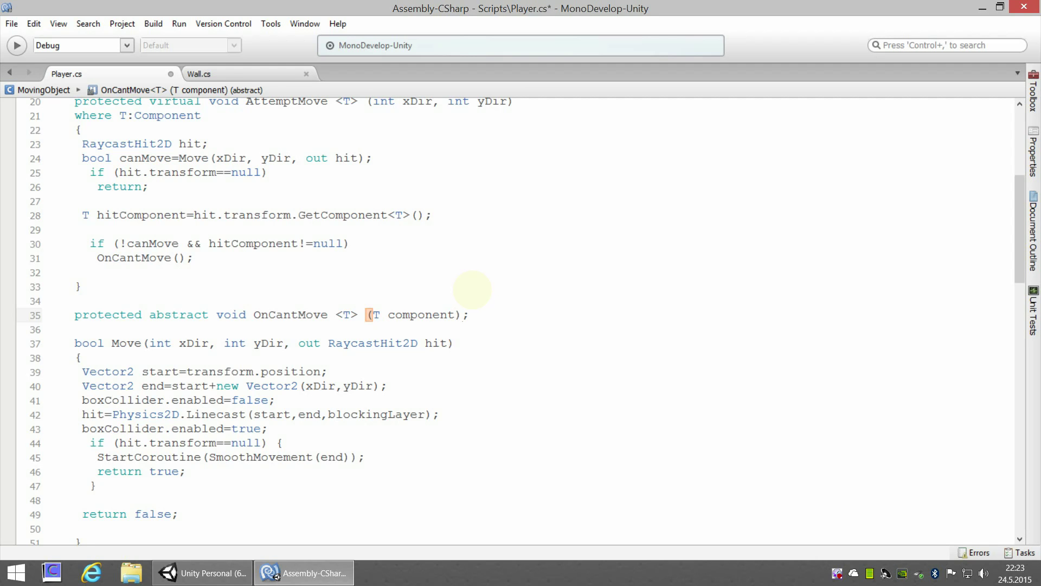
key("Return")
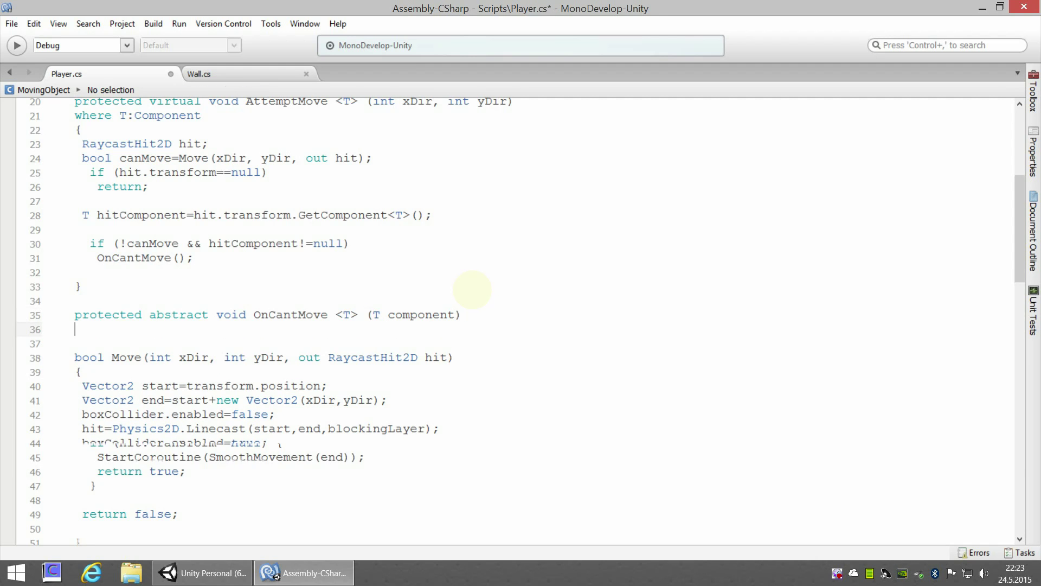
type("wher")
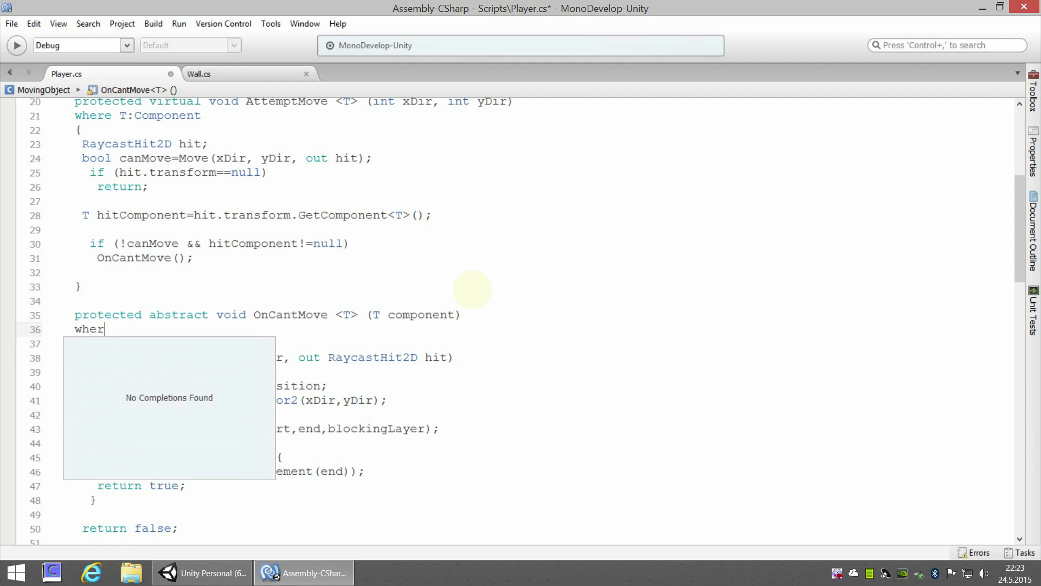
type("e T")
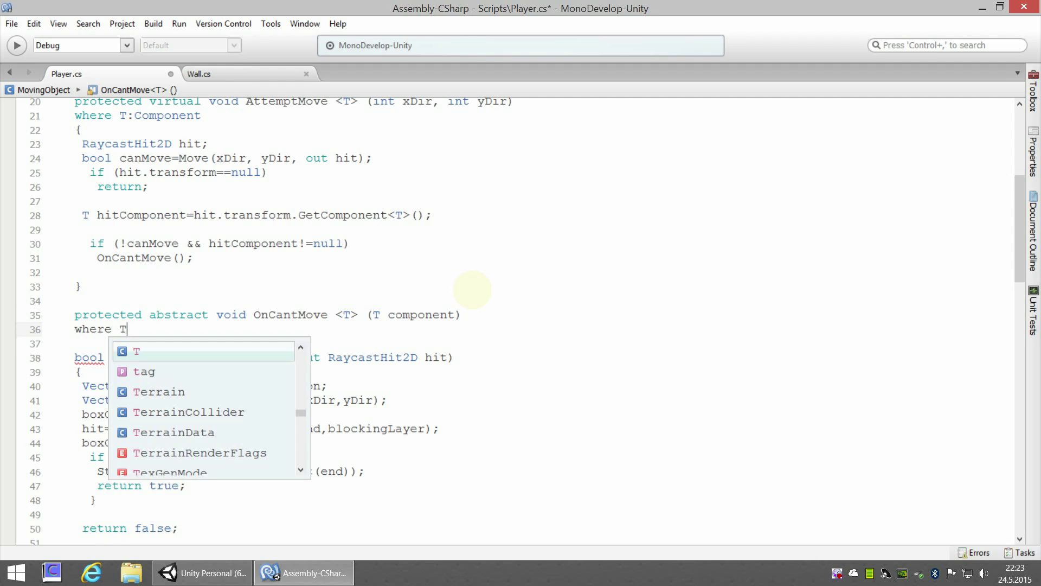
type(":Co")
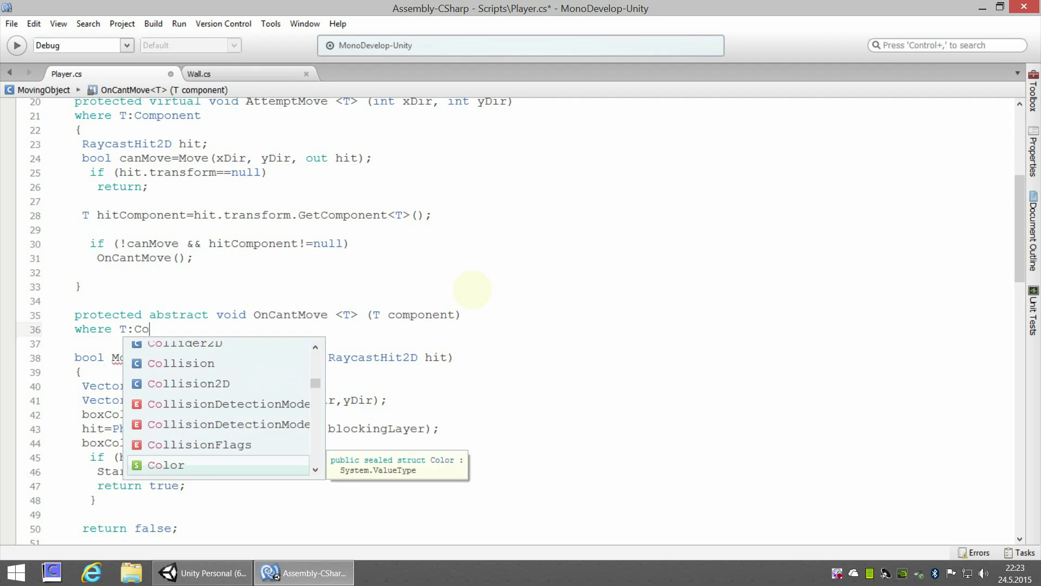
type("mponent")
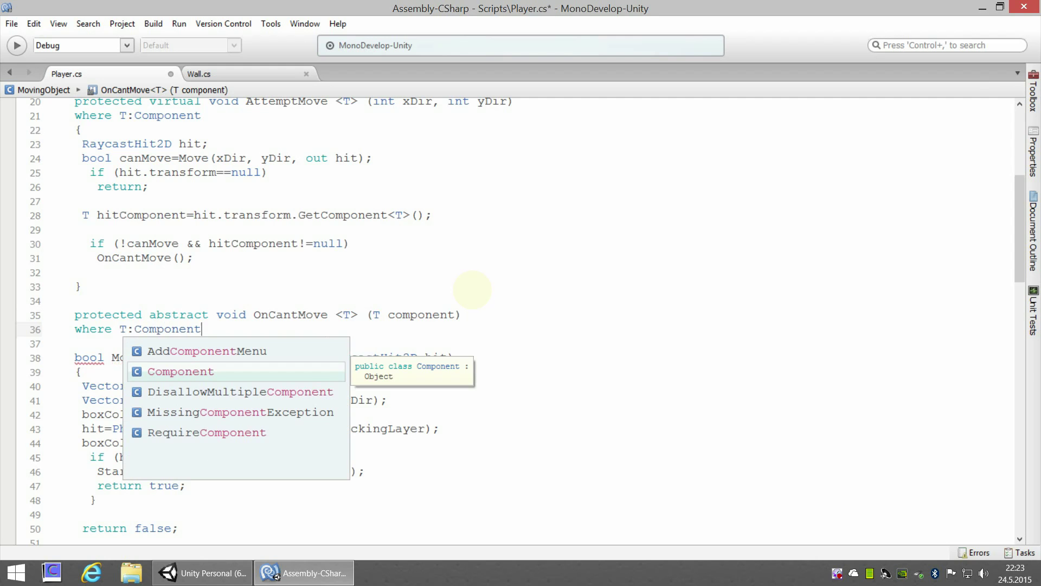
type(";")
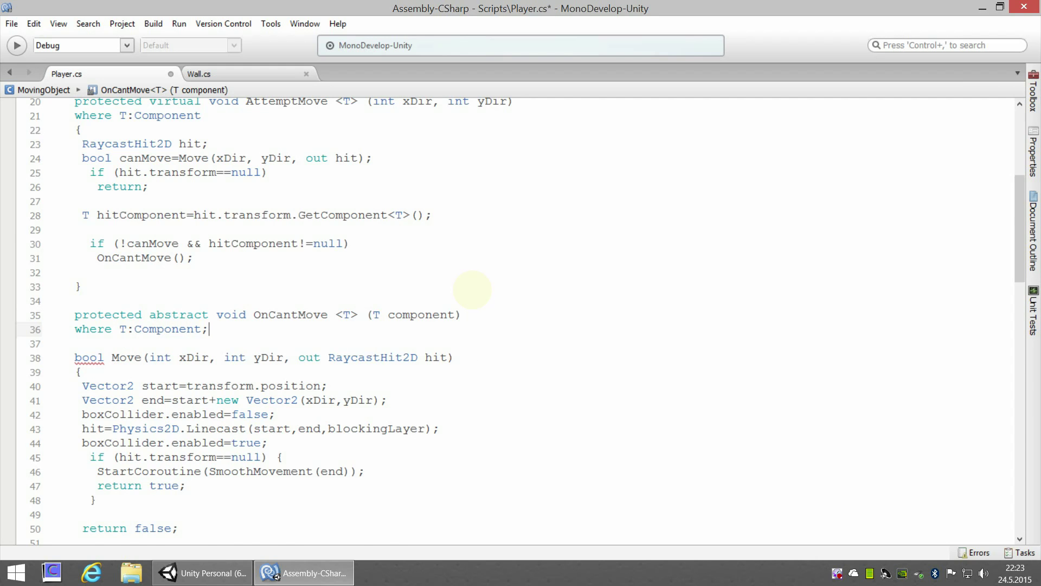
- Scroll down to Player's OnCantMove override
scroll(452, 285, "down", 2)
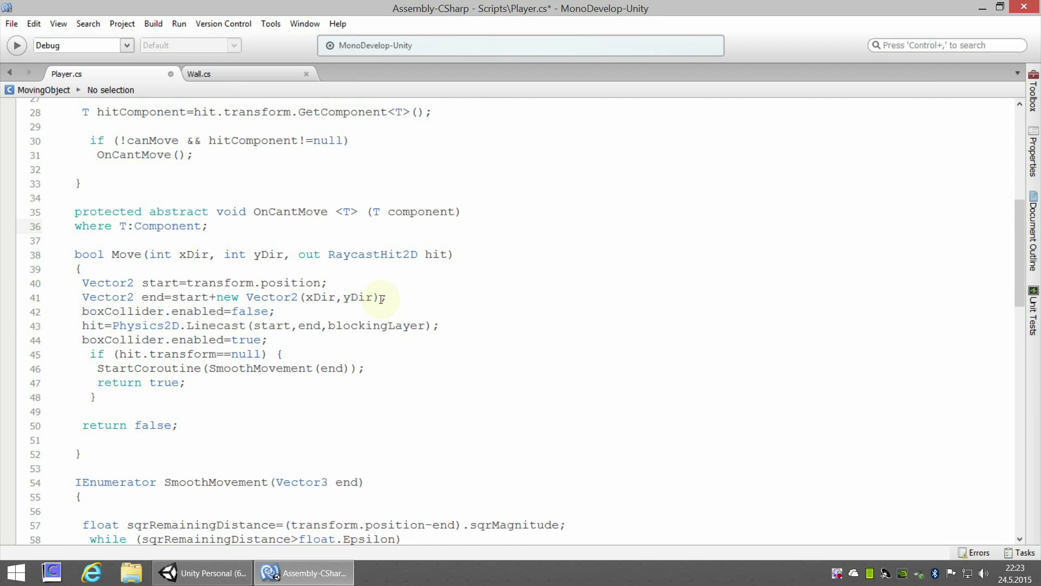
scroll(481, 372, "down", 1)
scroll(482, 375, "down", 5)
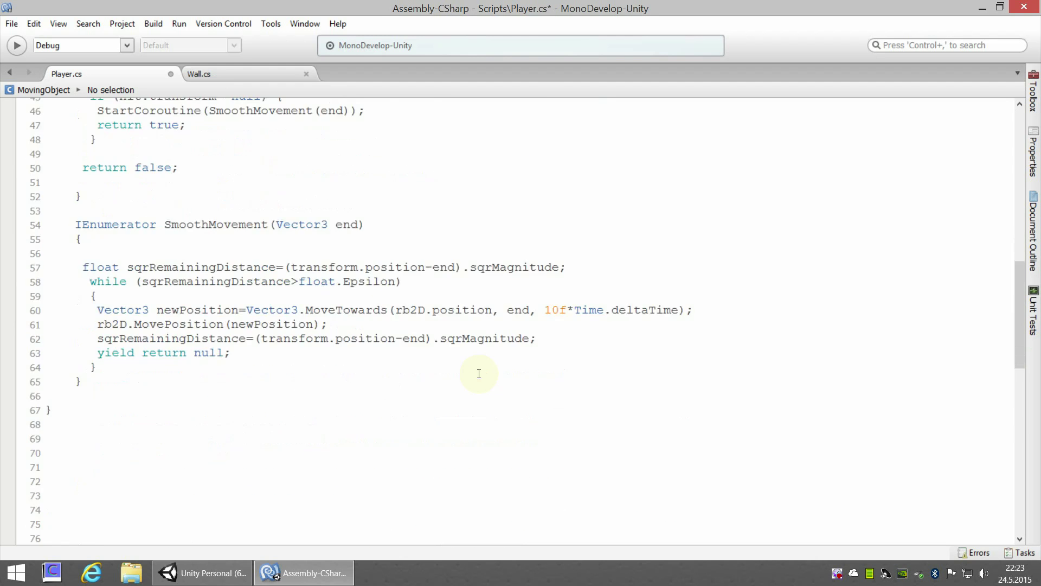
scroll(482, 374, "down", 6)
scroll(482, 374, "down", 2)
scroll(479, 373, "down", 4)
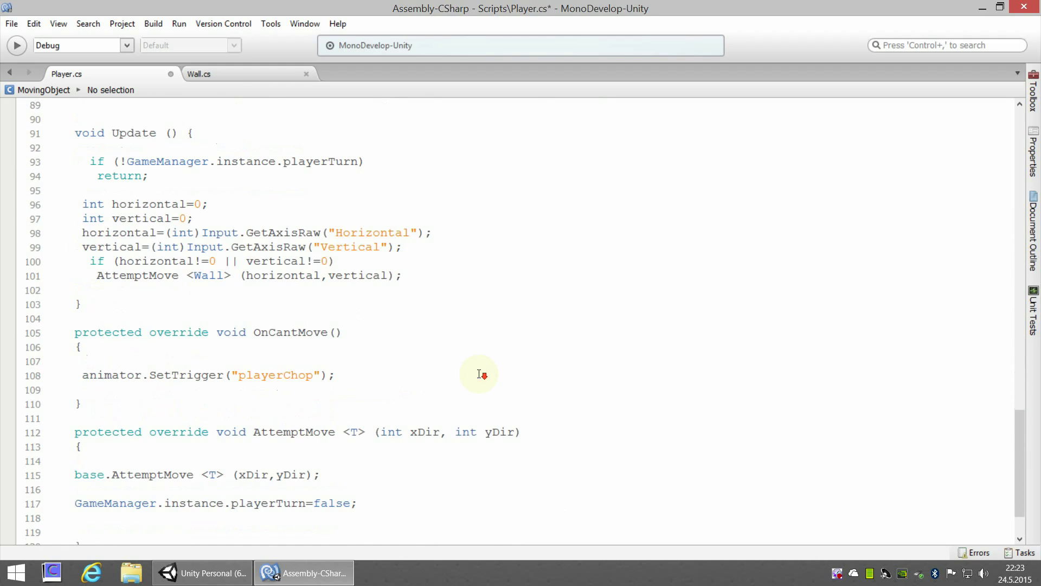
- Change Player's override signature to OnCantMove <T> (T component)
scroll(479, 373, "down", 1)
left_click(302, 280)
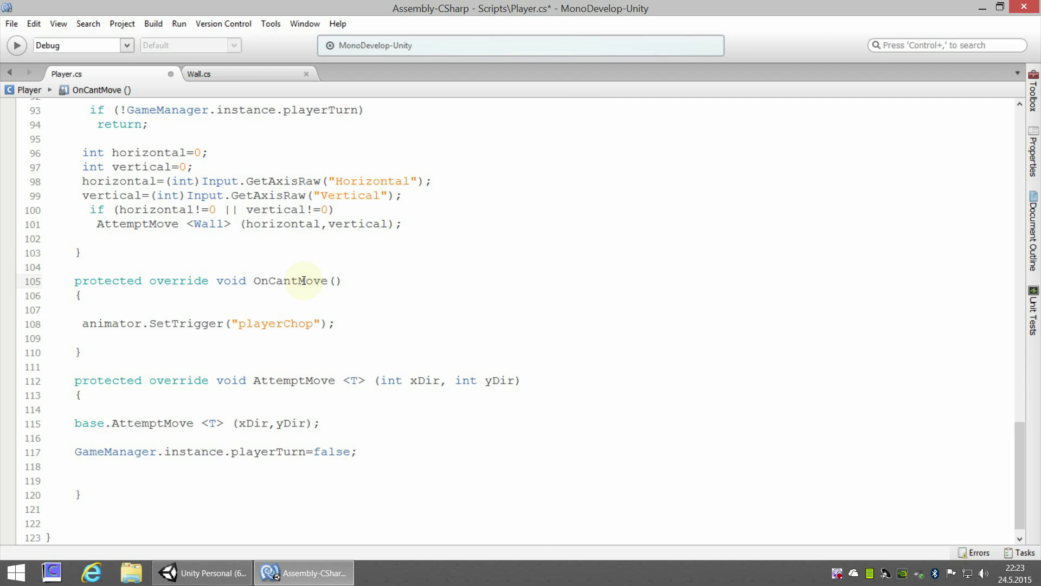
left_click(328, 280)
type("<T> (")
type("T com")
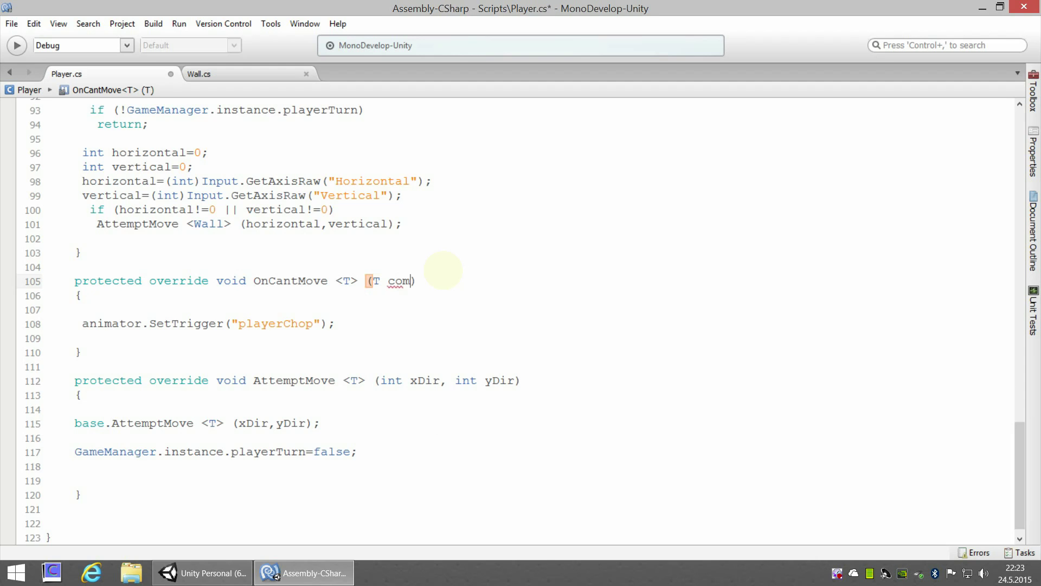
type("po")
type("nent")
- Add 'Wall hitWall=component as Wall;' at the top of the OnCantMove body
key("Down")
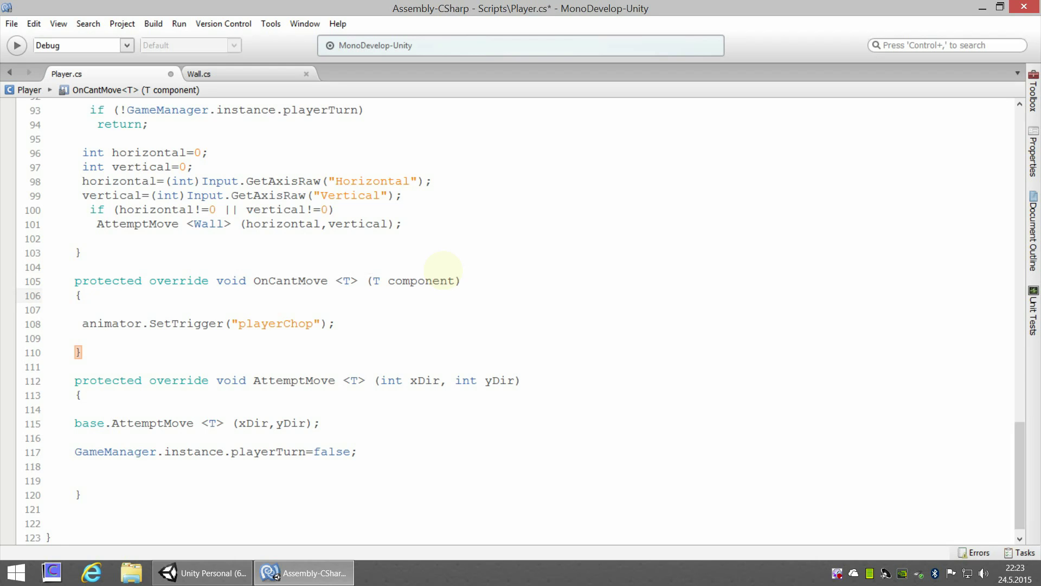
key("Return")
key("Return")
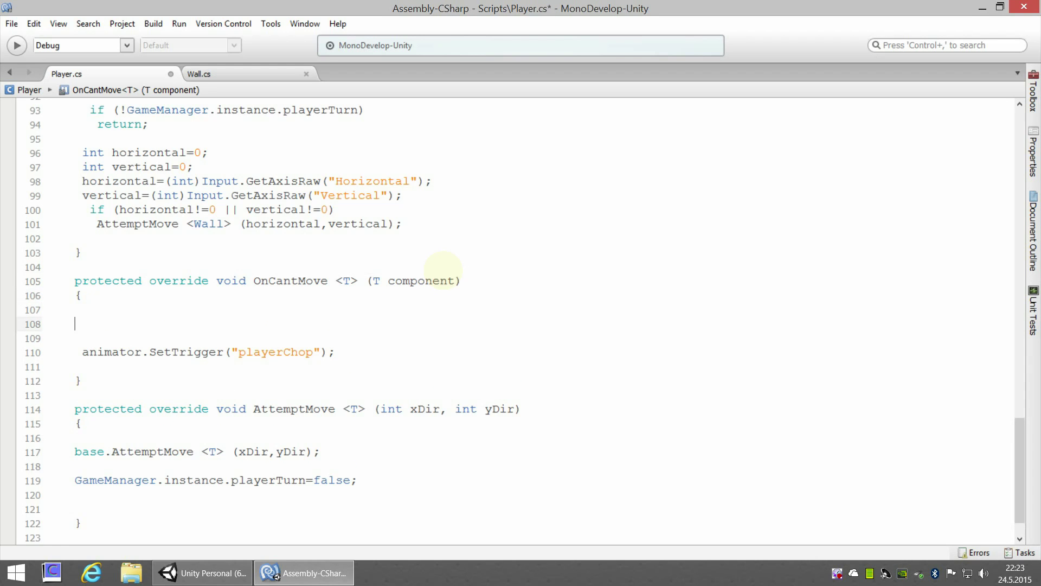
type("Wal")
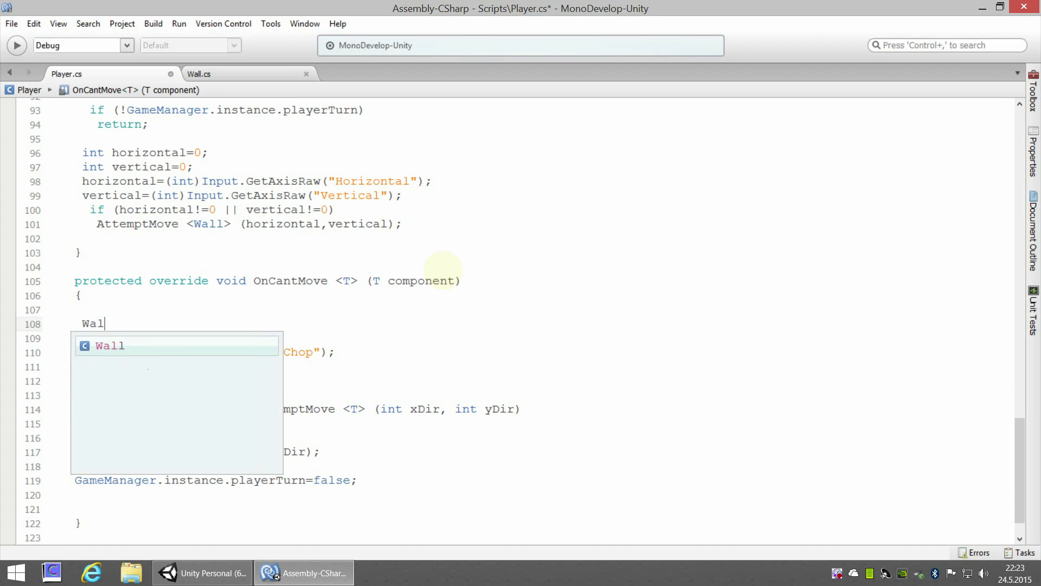
type("l h")
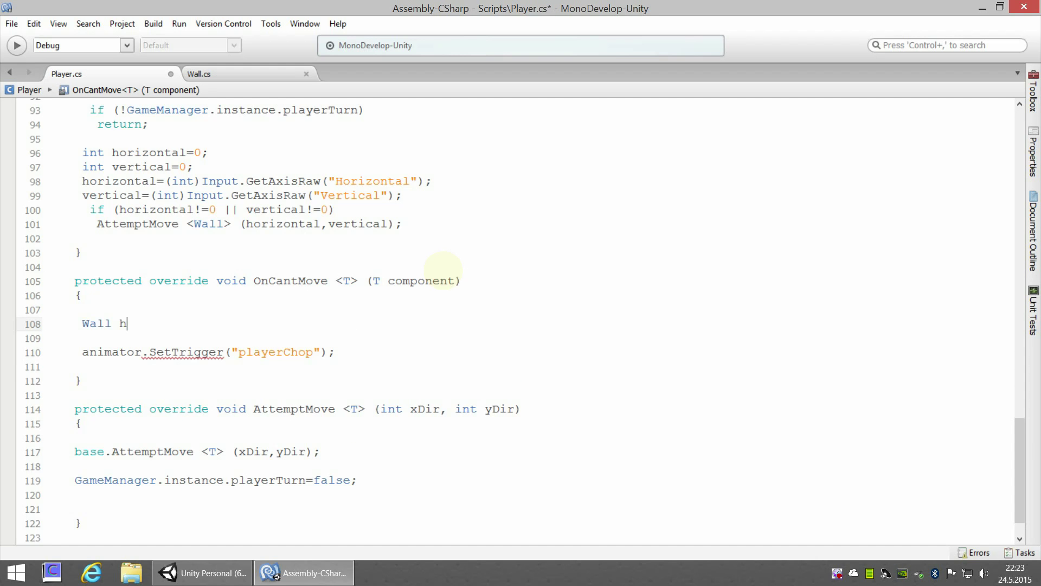
type("i")
key("BackSpace")
type("itWa")
type("ll")
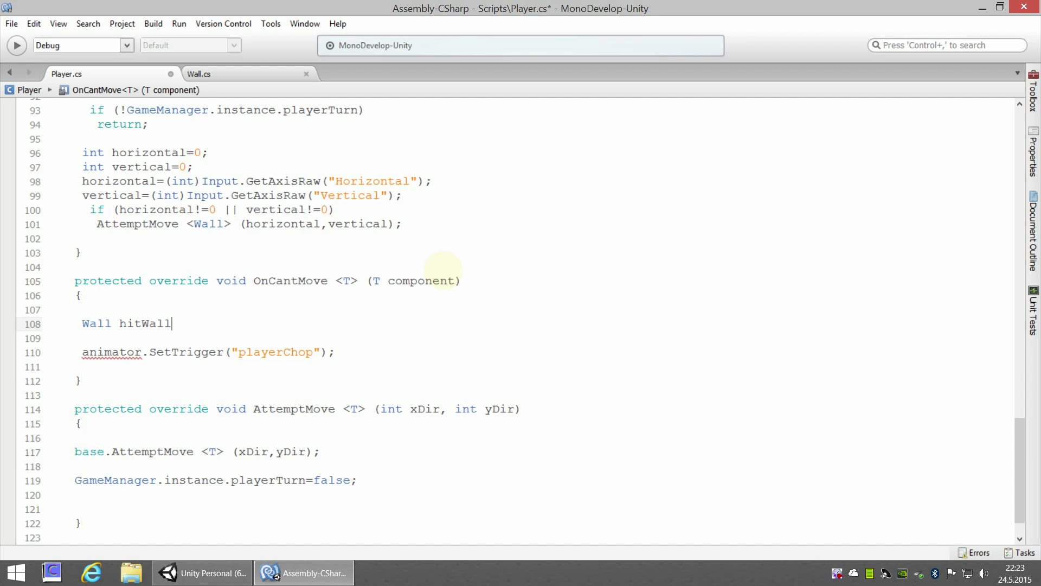
type("=compo")
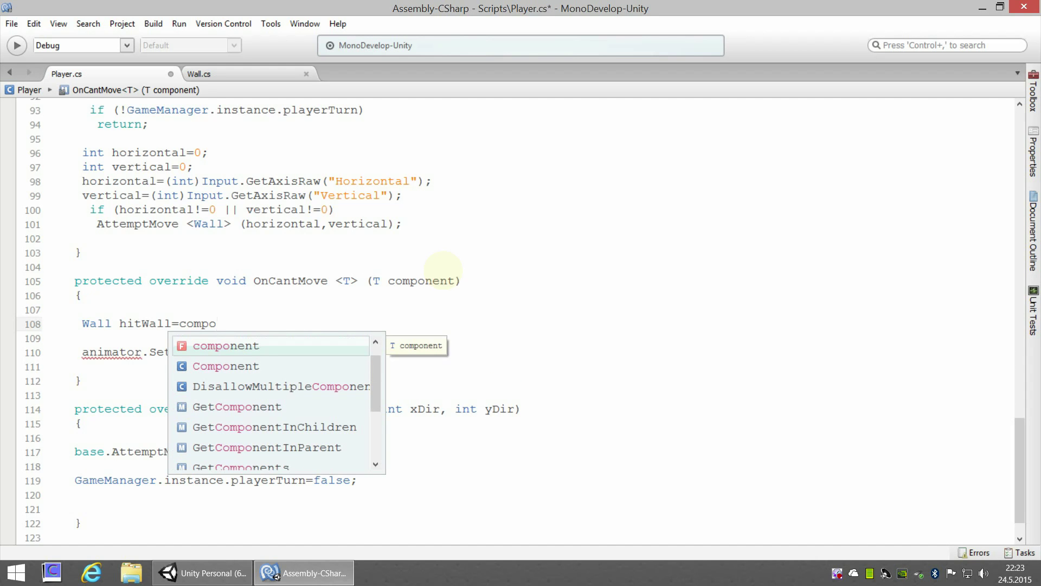
key("Return")
type("as ")
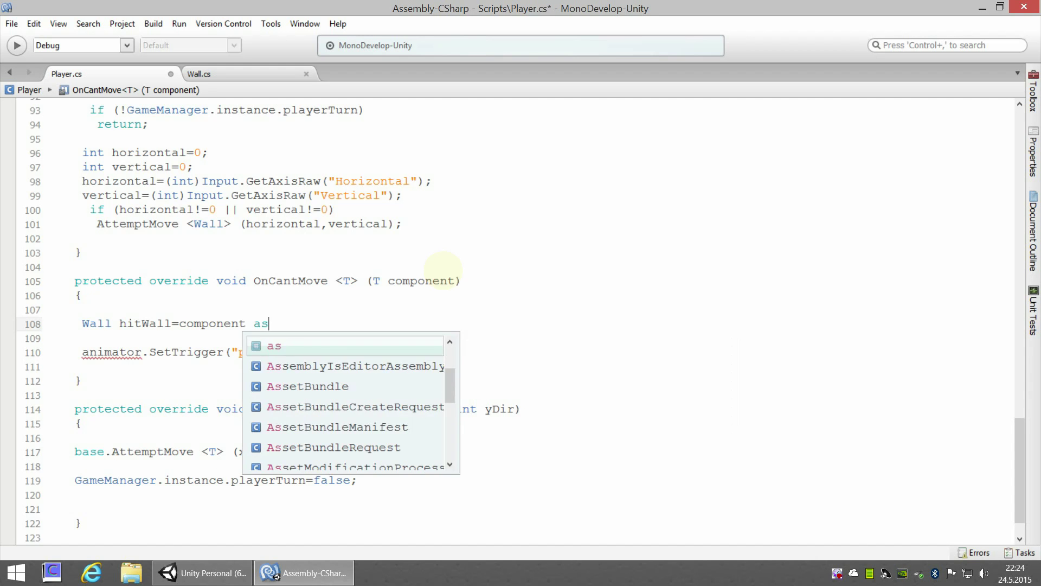
type("Wall;")
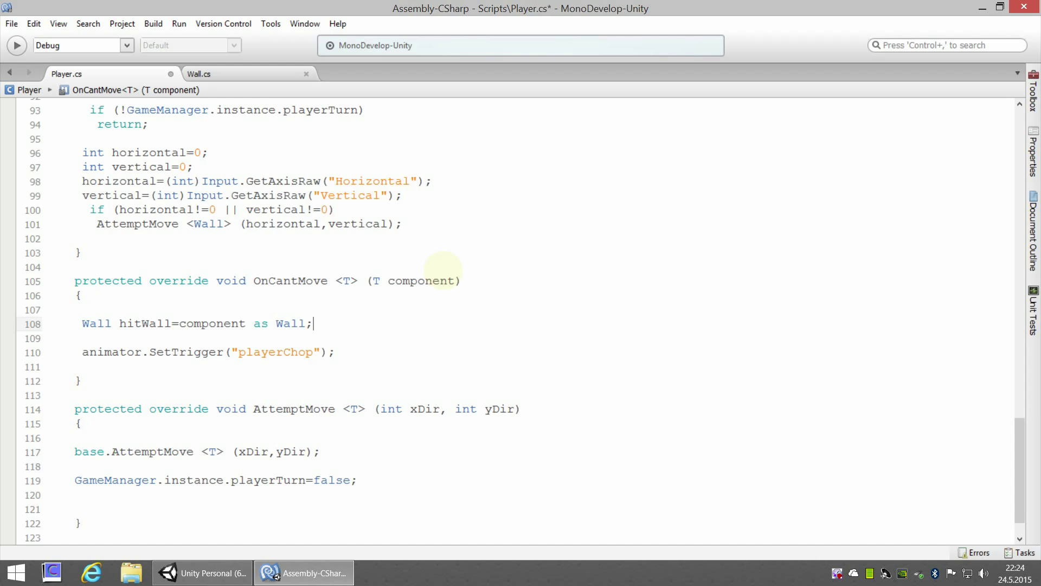
- Review the T component parameter and the hitWall cast line, then open a new line below it
left_click(375, 281)
double_click(376, 281)
left_click_drag(389, 281, 454, 282)
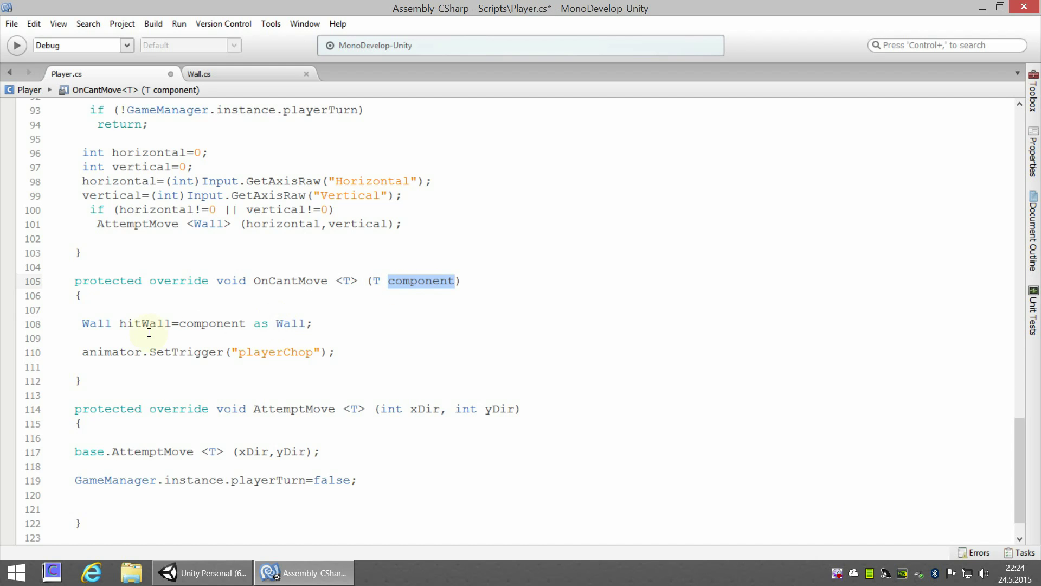
left_click_drag(82, 323, 316, 327)
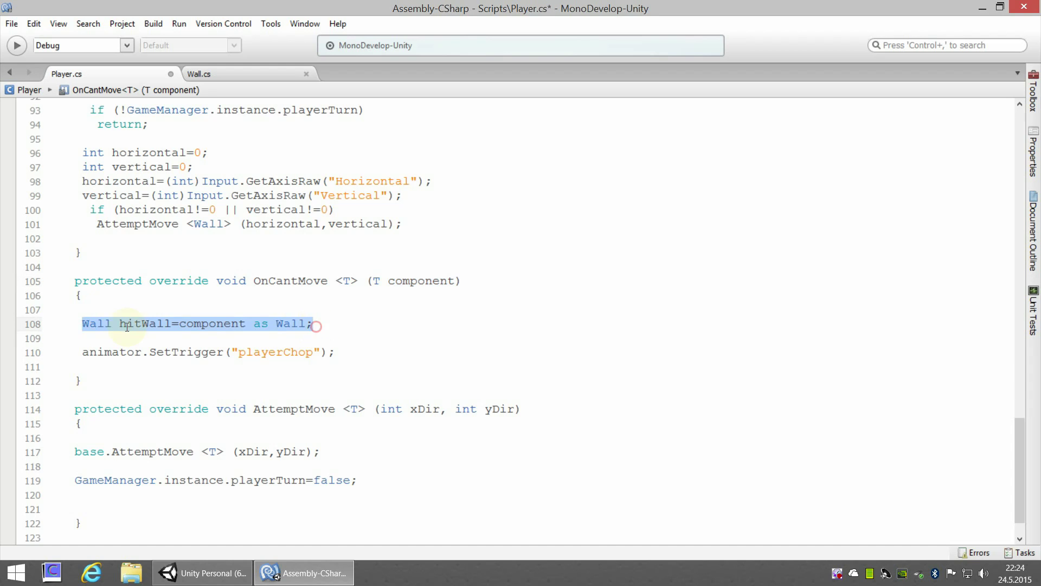
left_click(125, 325)
left_click(78, 323)
left_click_drag(77, 323, 111, 324)
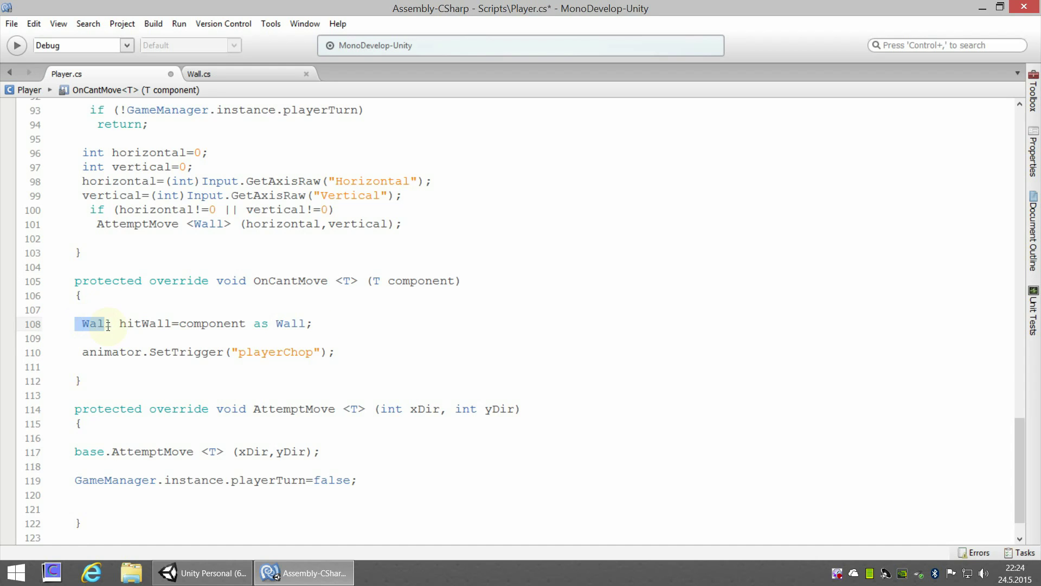
left_click(322, 323)
key("Return")
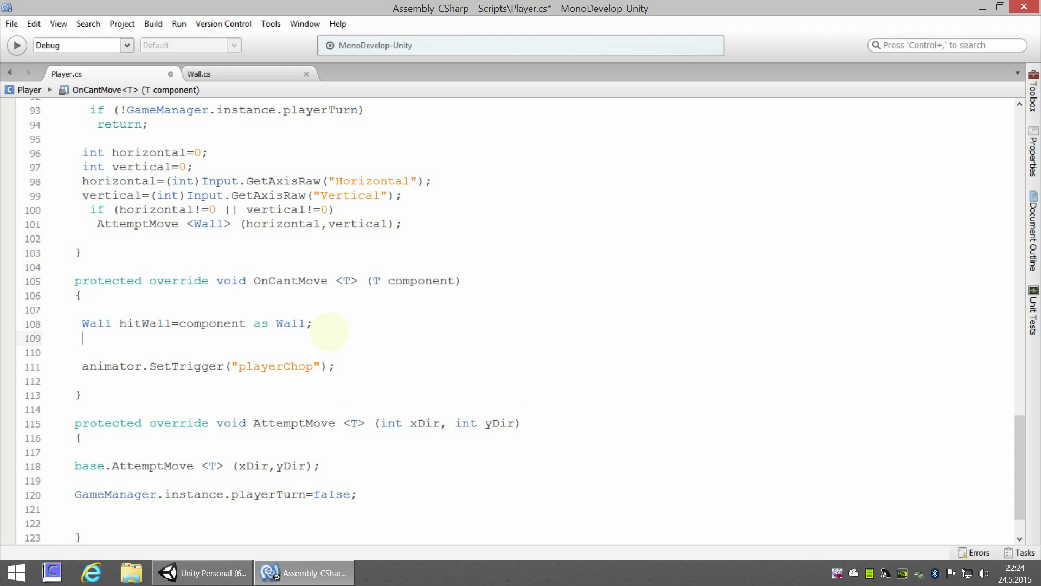
- Add hitWall.DamageWall(wallDamage); below the cast, then scroll up to the Player class header
type("hit")
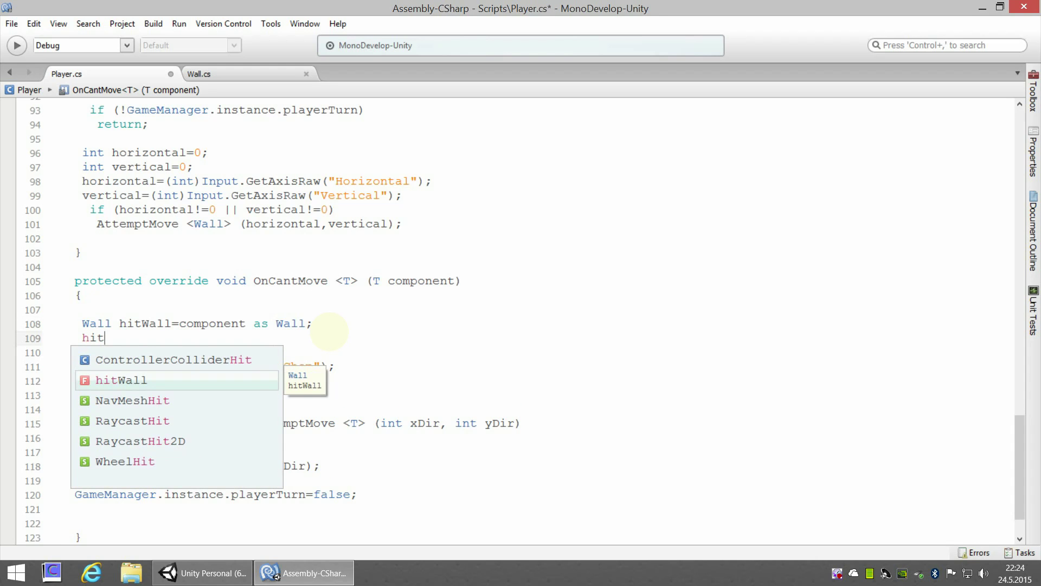
type("Wall.")
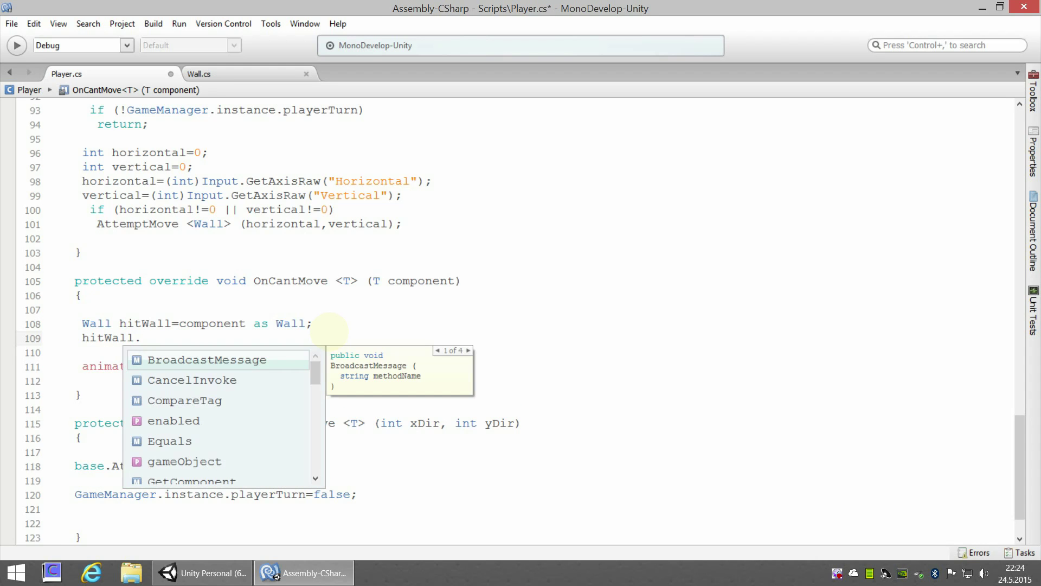
type("Damage")
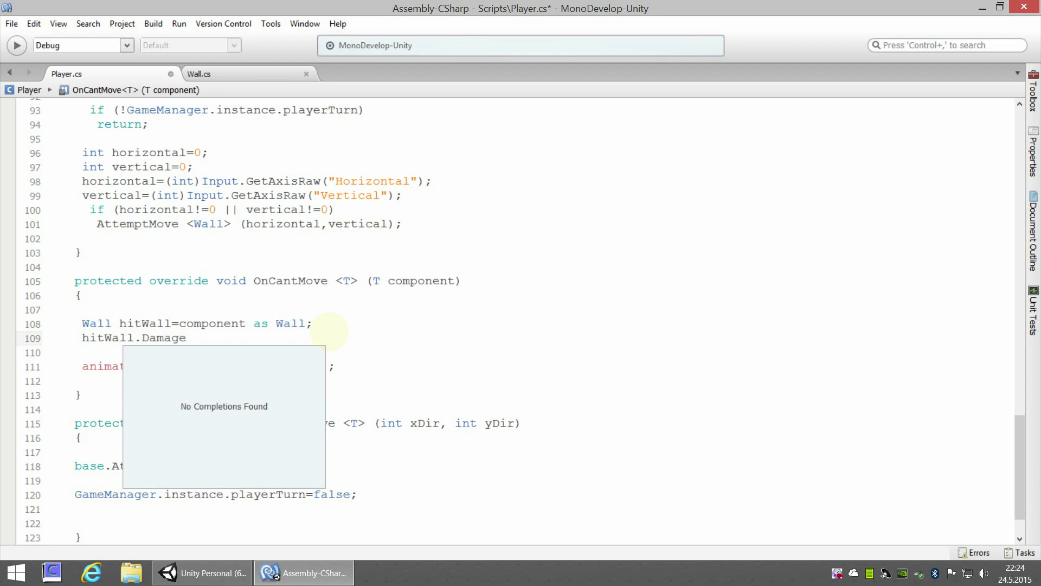
type("Wall")
type("(")
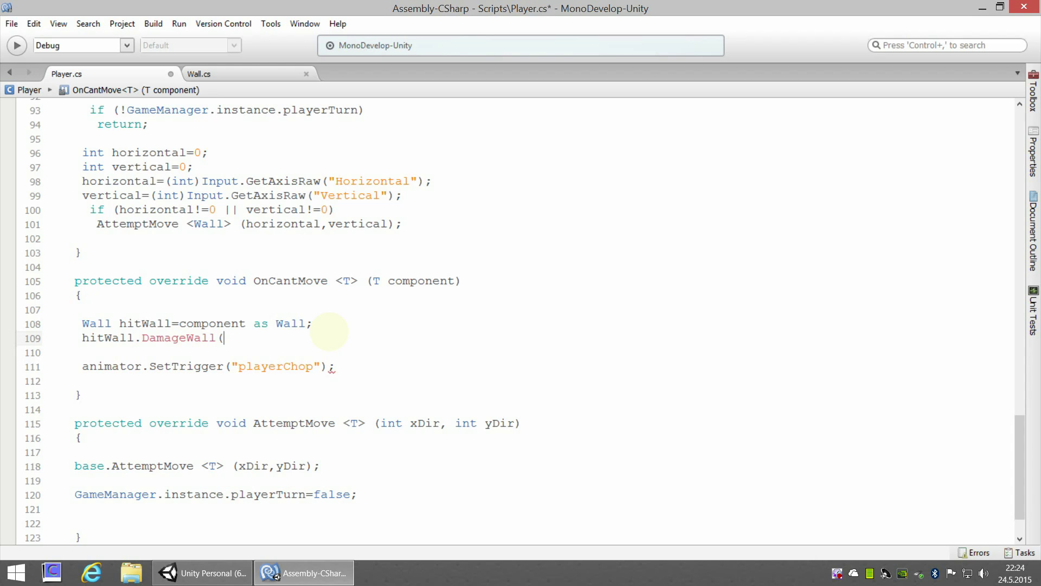
type("wallD")
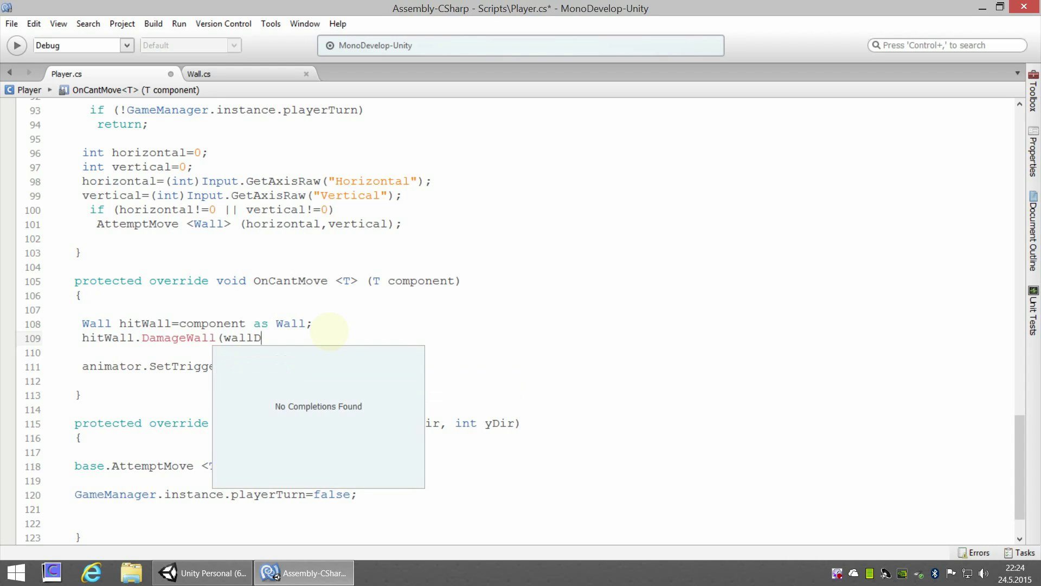
type("amage);")
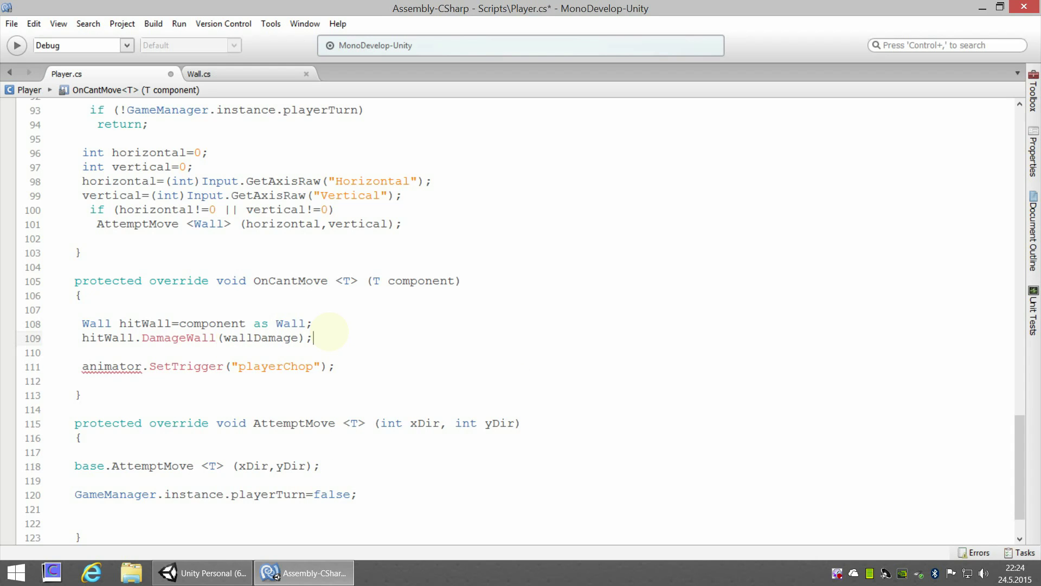
key("Down")
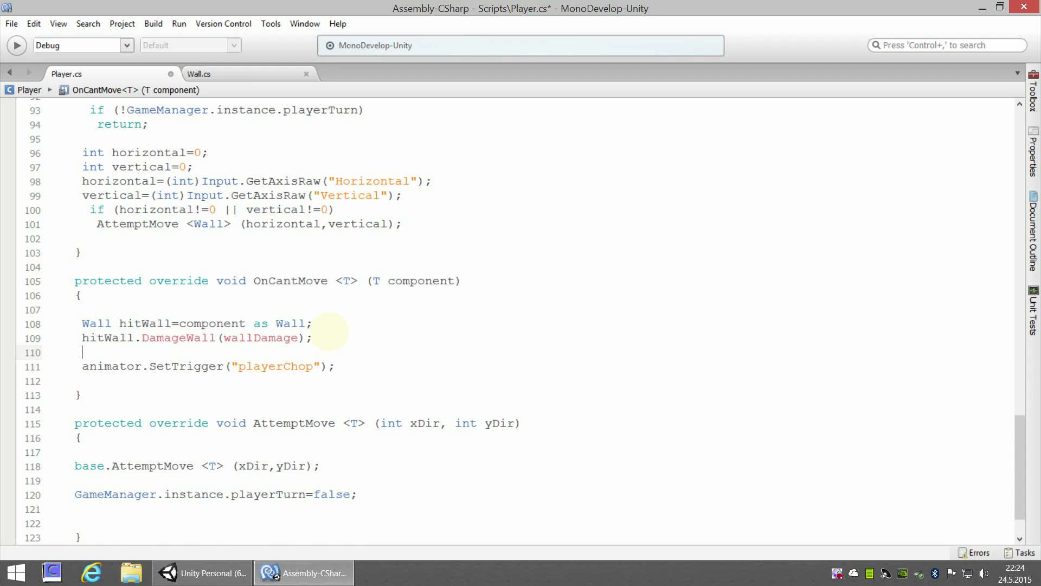
scroll(287, 314, "up", 4)
scroll(262, 313, "up", 1)
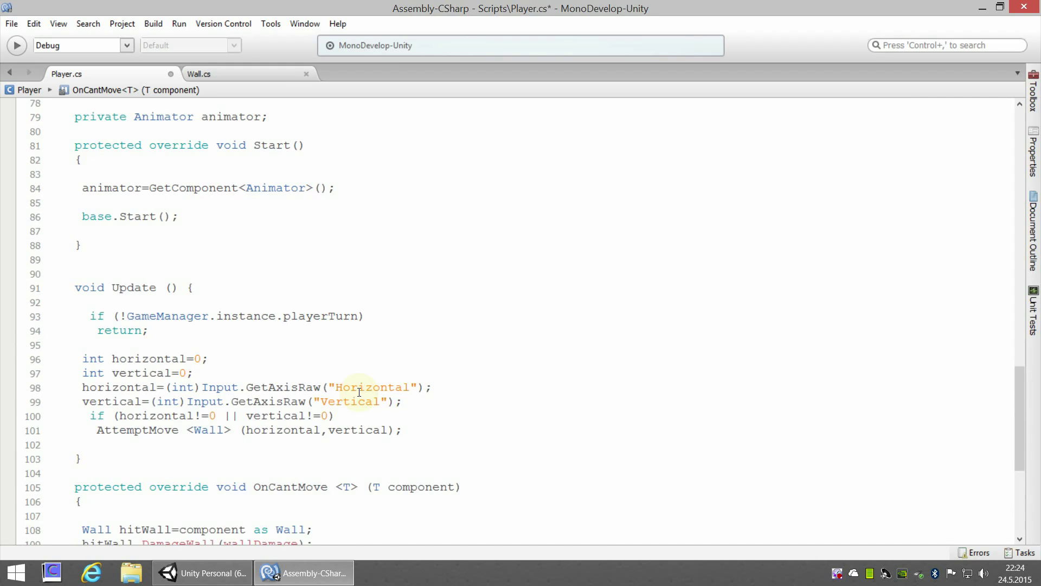
scroll(209, 282, "up", 2)
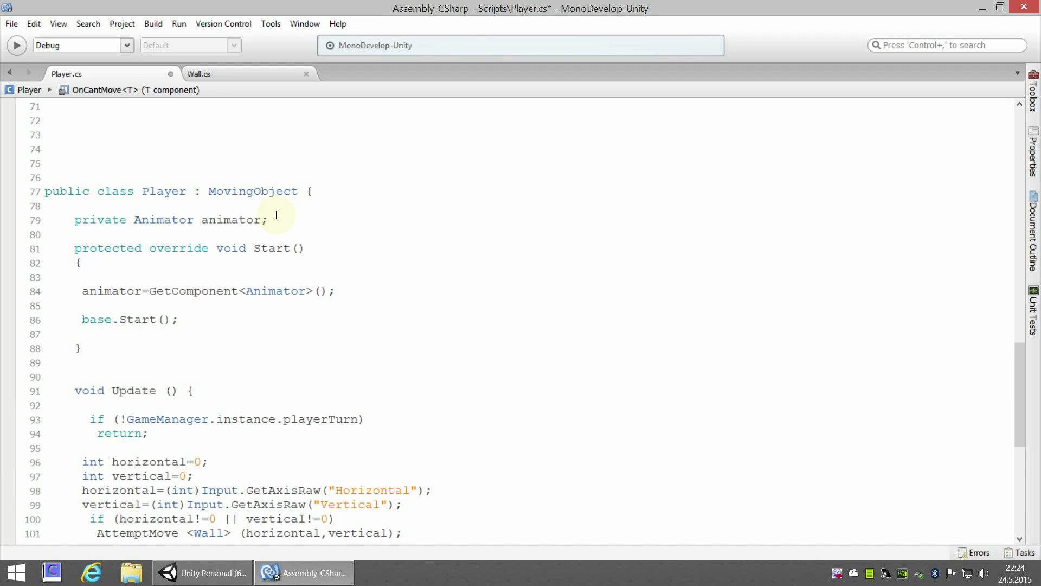
- Declare 'public int wallDamage=1;' just below the Player class header
left_click(344, 195)
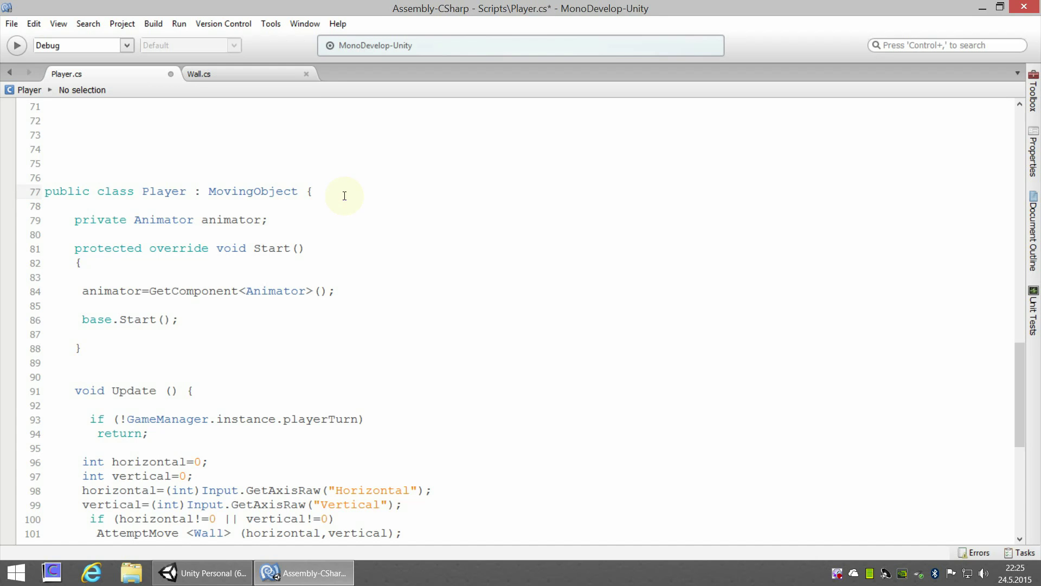
key("Return")
key("Return")
type("pub")
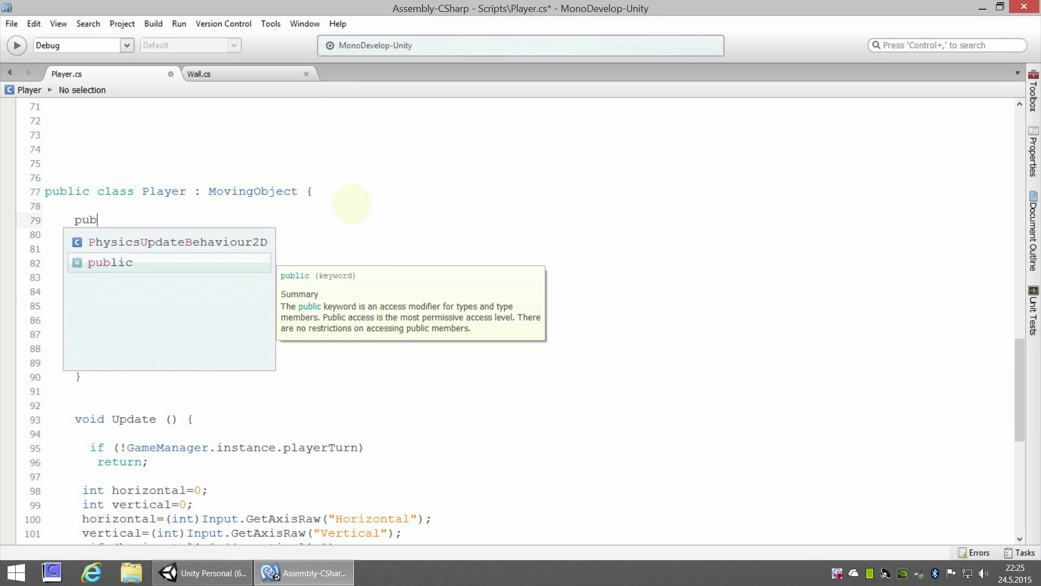
type("lic int")
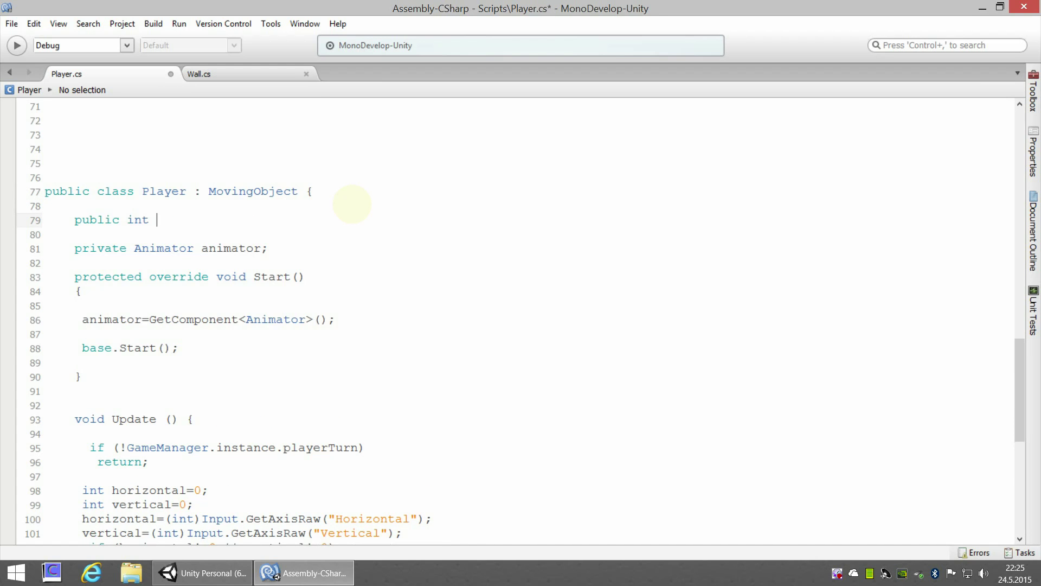
scroll(430, 302, "down", 5)
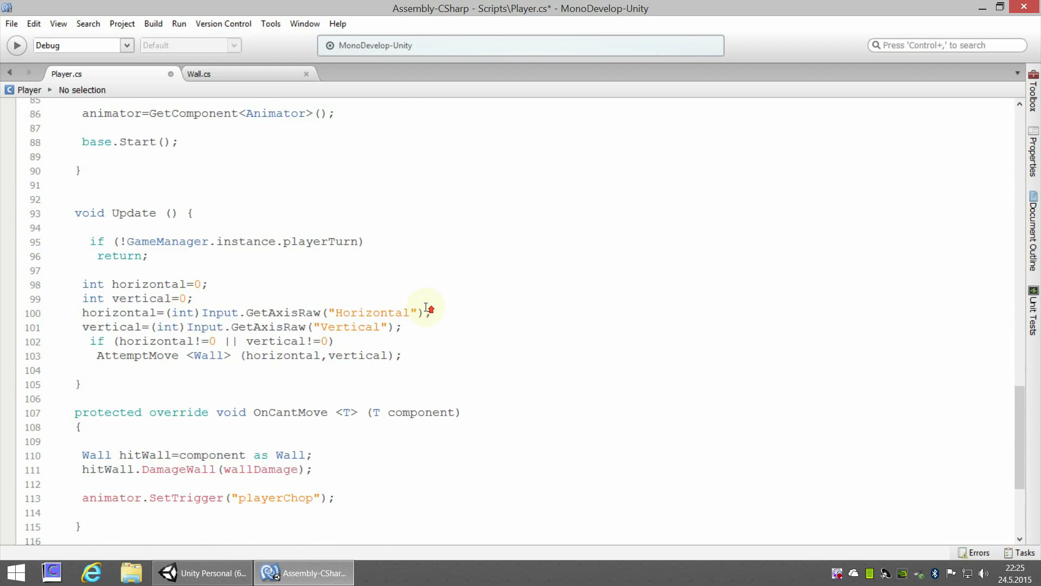
scroll(429, 306, "up", 4)
type("wall")
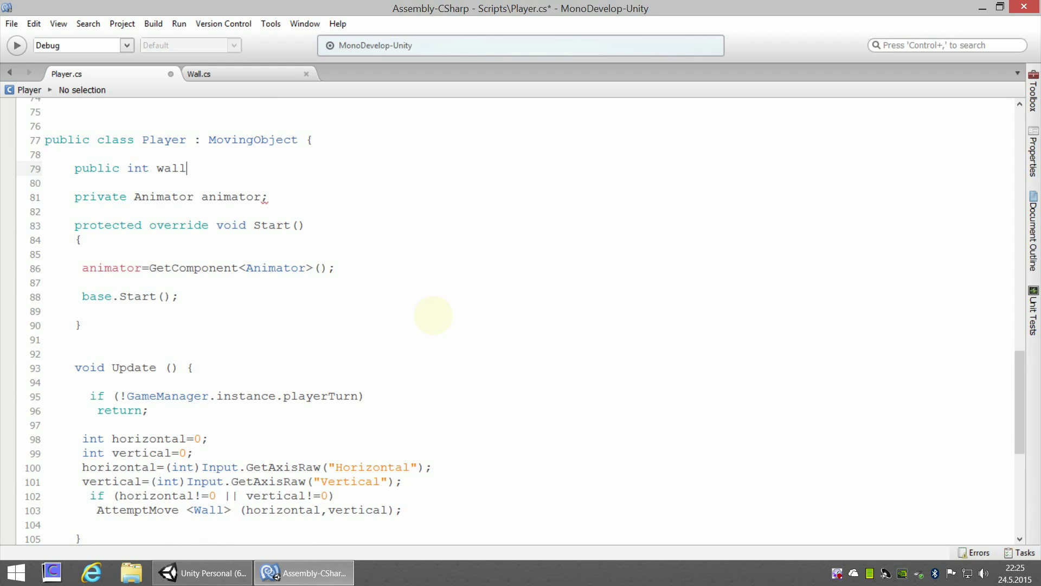
type("Damage=1")
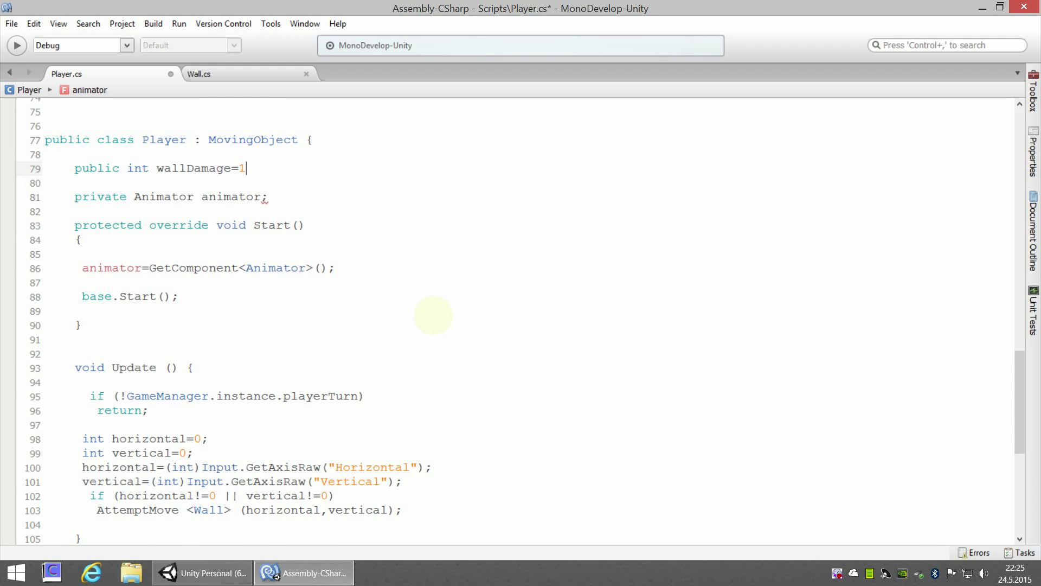
type(";")
- Check the DamageWall call in OnCantMove and save Player.cs
scroll(334, 343, "down", 3)
scroll(273, 435, "down", 1)
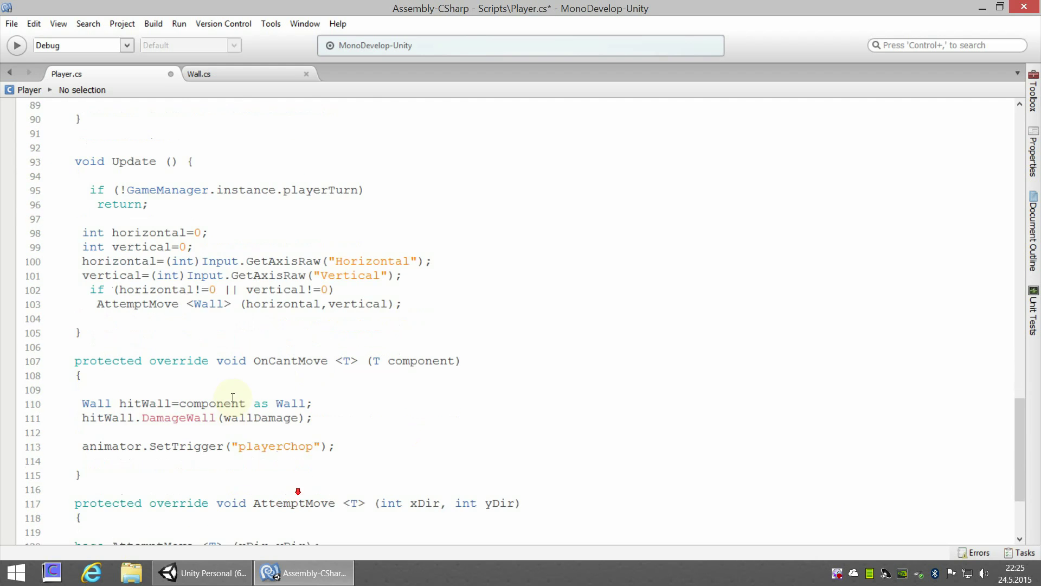
scroll(160, 422, "down", 1)
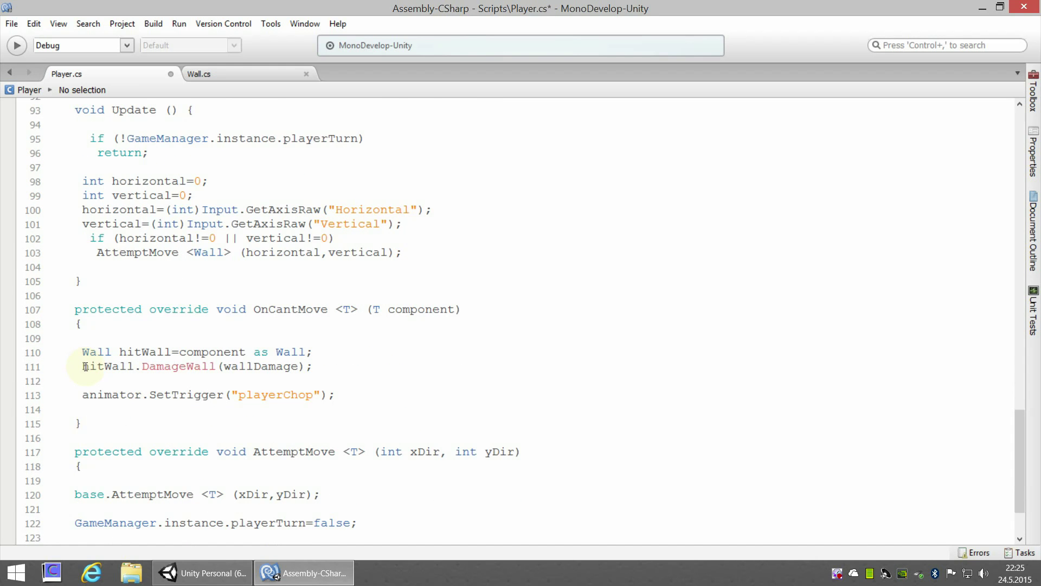
left_click_drag(140, 366, 216, 367)
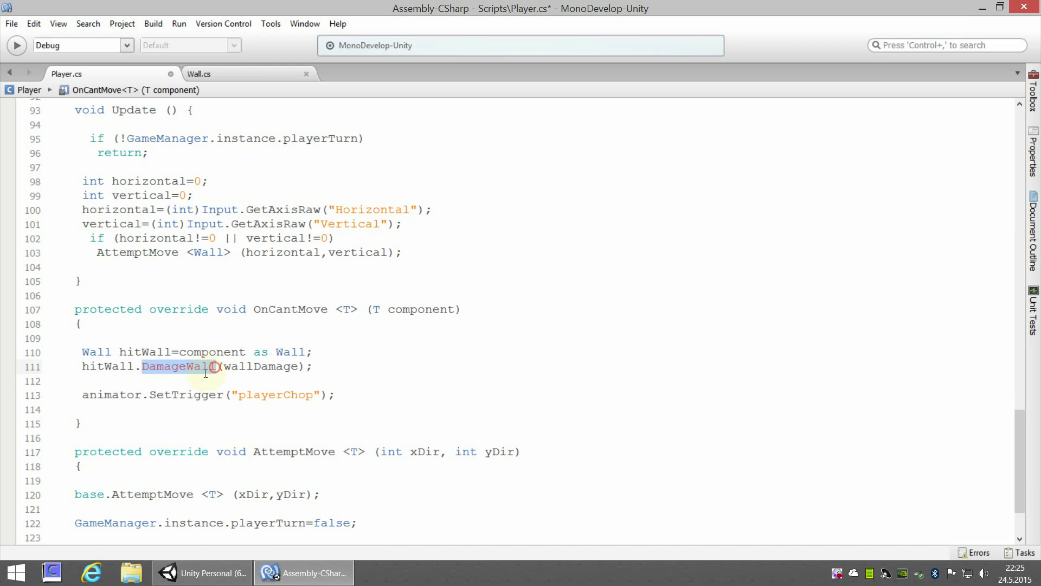
key("ctrl+s")
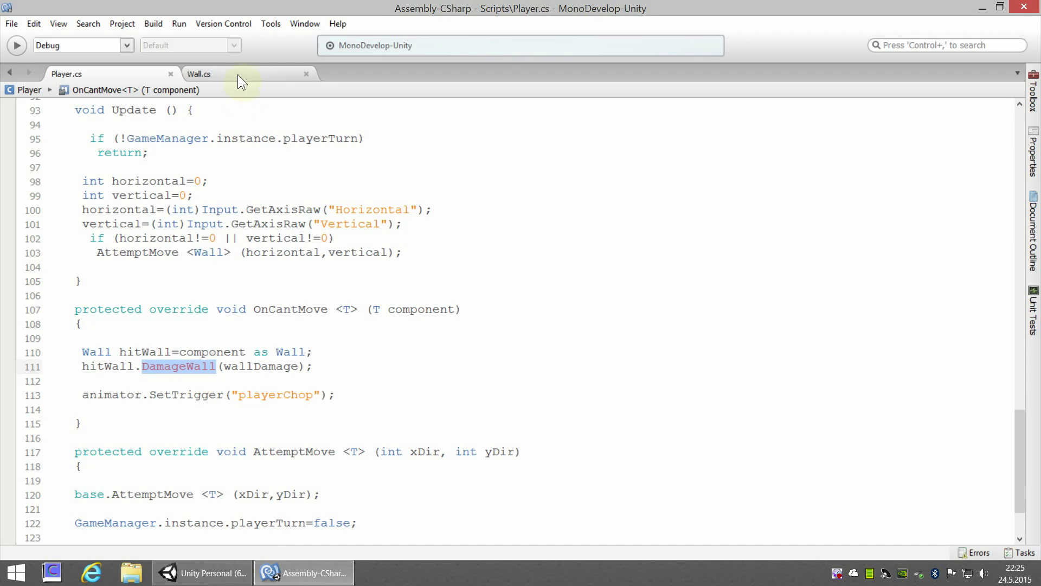
- Switch to Wall.cs and open blank lines inside the Wall class body
left_click(237, 73)
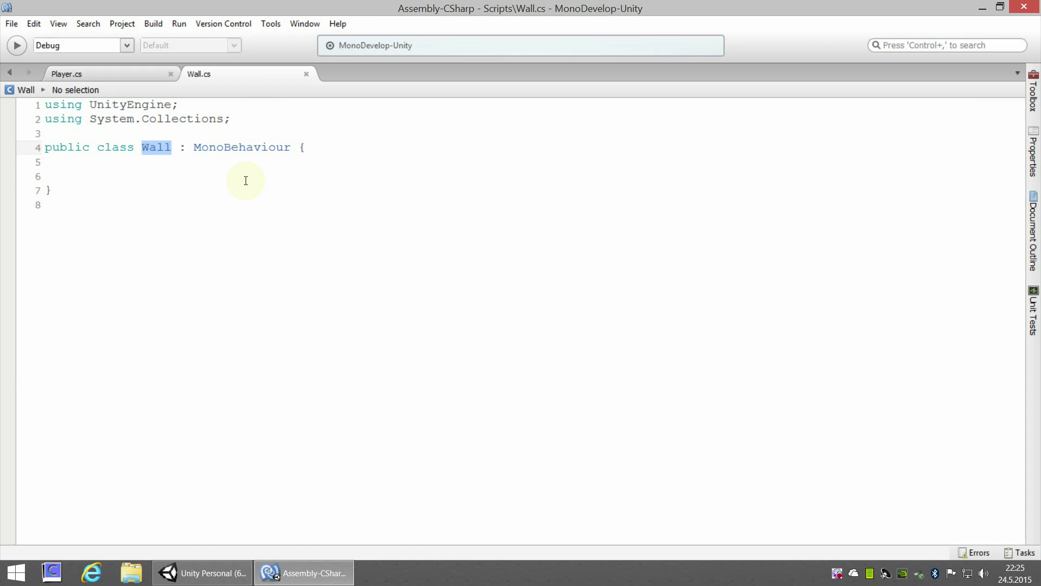
left_click(242, 179)
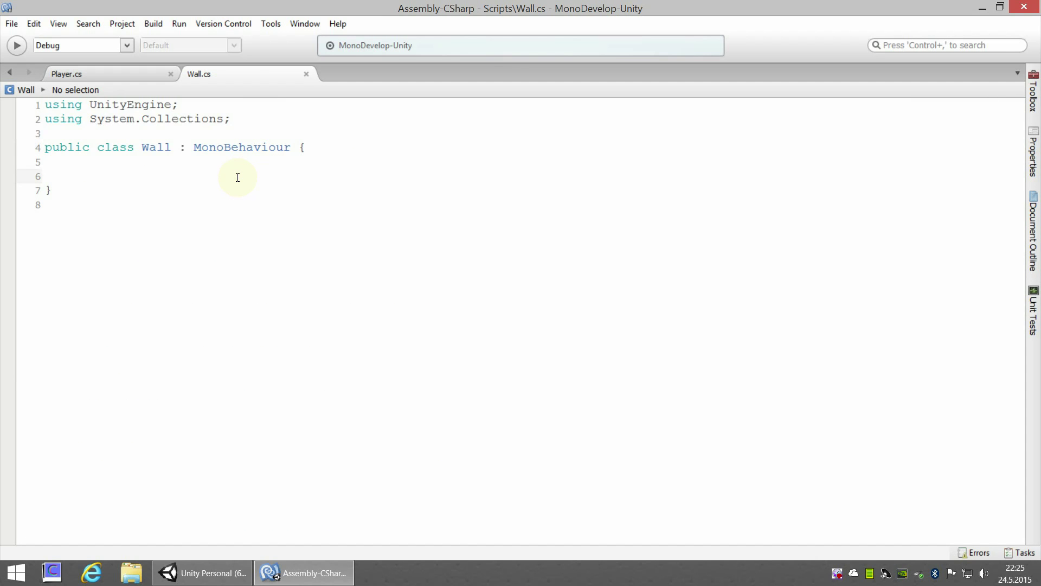
key("Up")
key("Return")
key("Return")
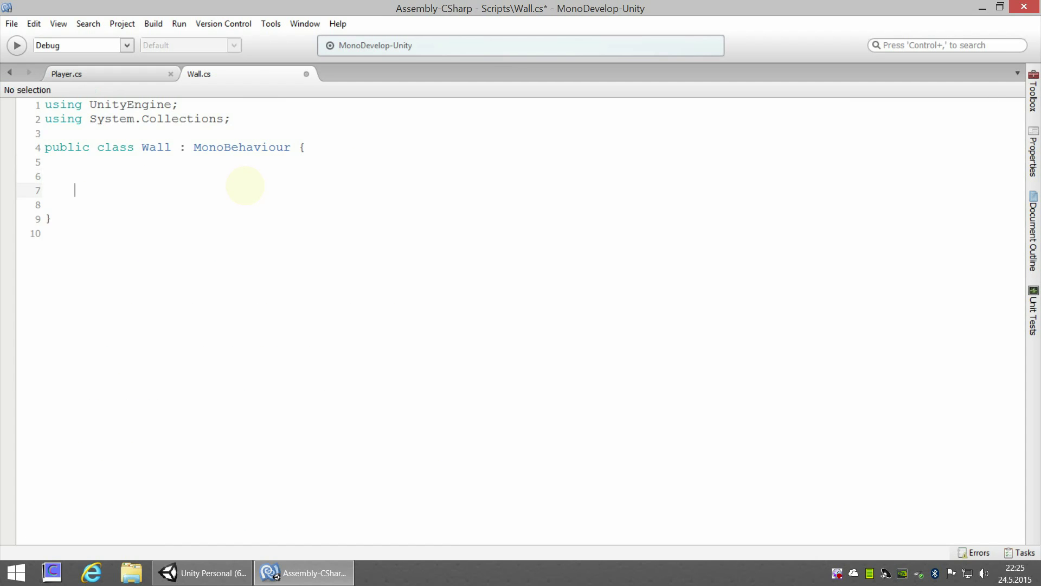
- Write an empty 'public void DamageWall(int loss)' method with blank lines inside its braces
type("public ")
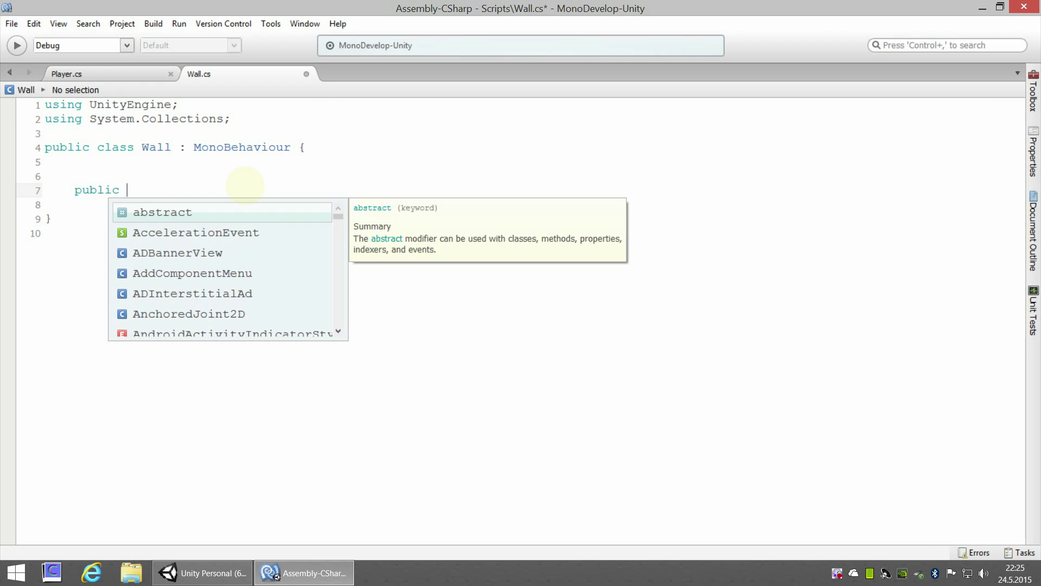
type("void ")
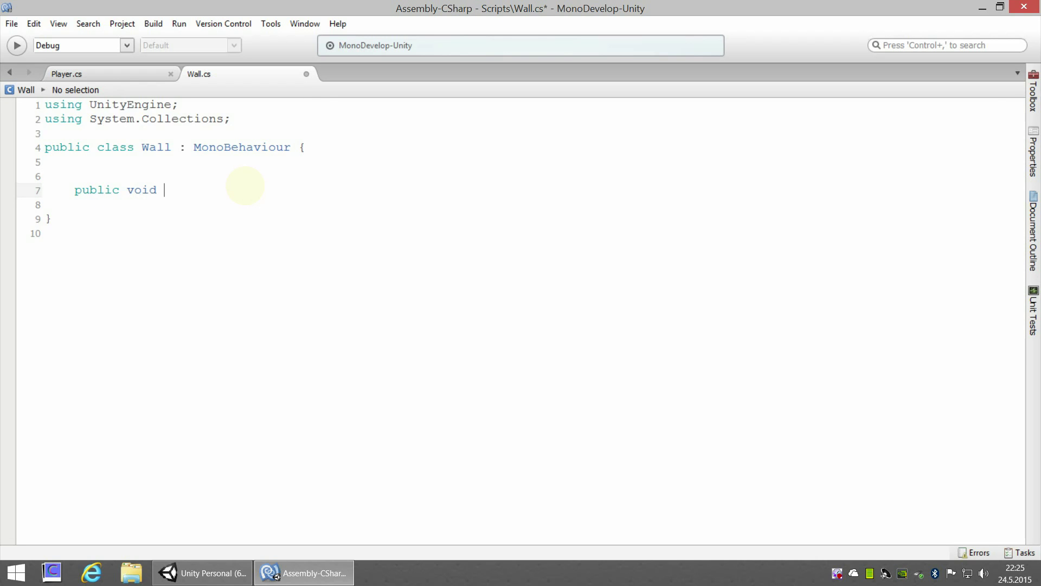
type("DamageWal")
type("l")
type("(")
type("int ")
type("los")
key("BackSpace")
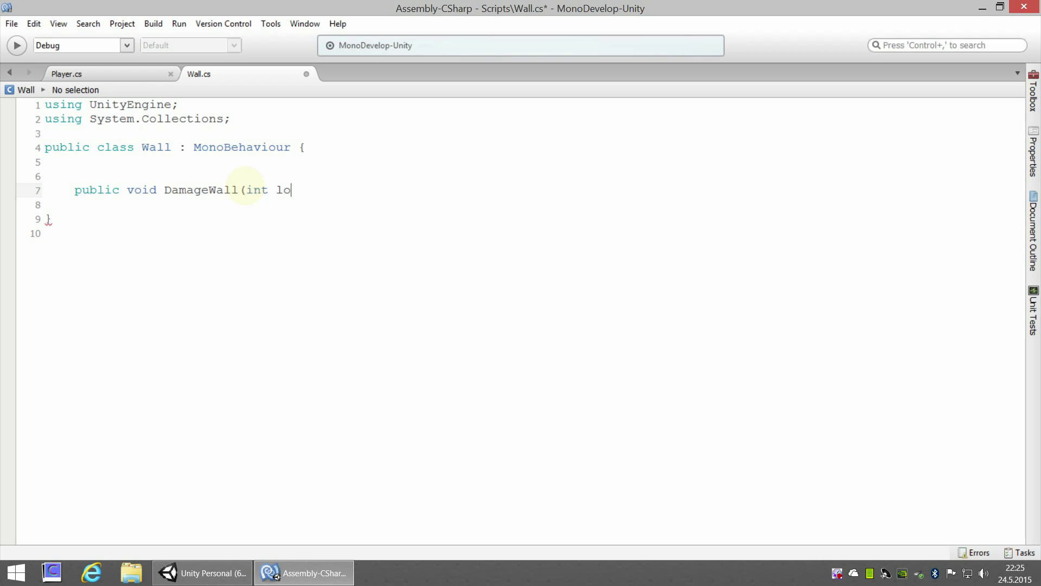
type("ss)")
key("Return")
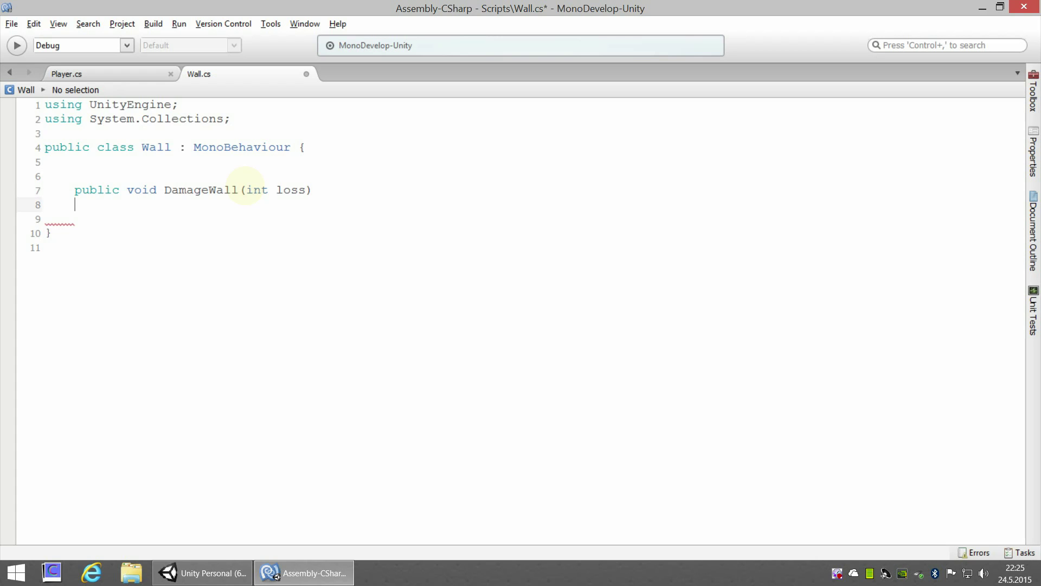
type("{")
key("Return")
key("Return")
key("Return")
type("}")
key("Up")
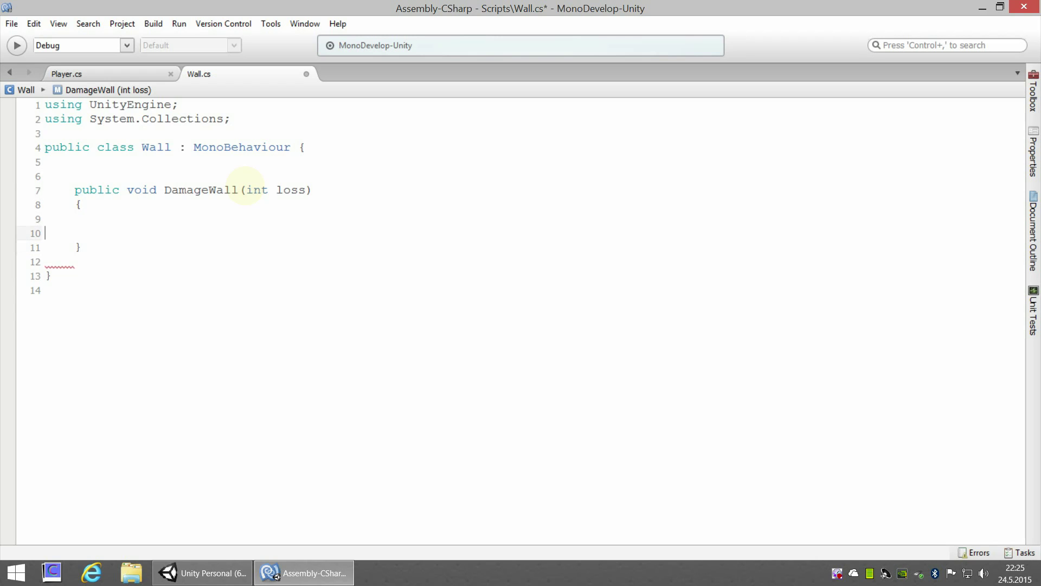
key("Up")
key("Return")
- Add a 'public int hp=4;' field above DamageWall
key("Up")
key("Up")
key("Up")
key("Up")
key("Return")
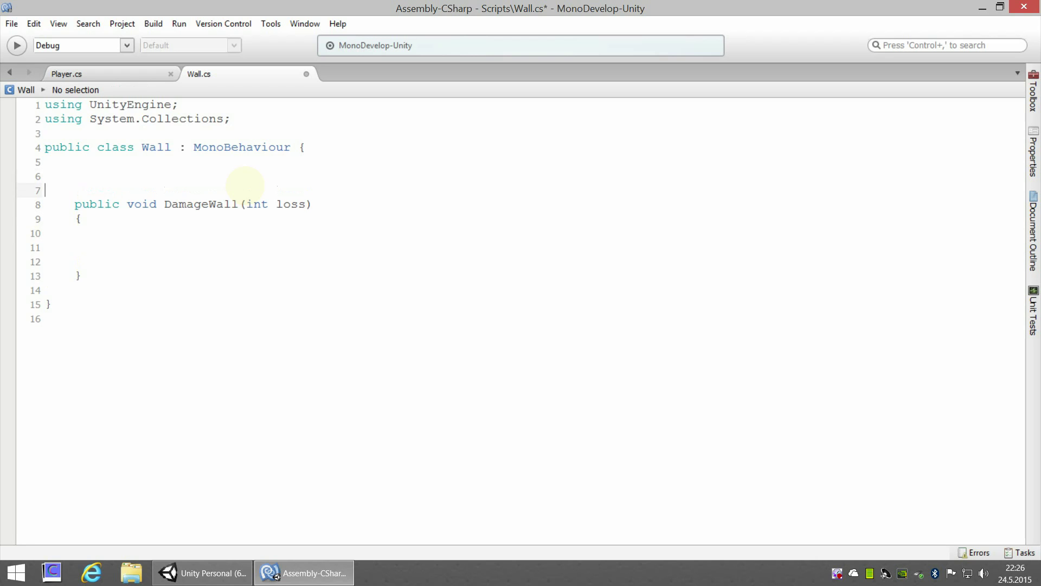
key("Up")
type("publ")
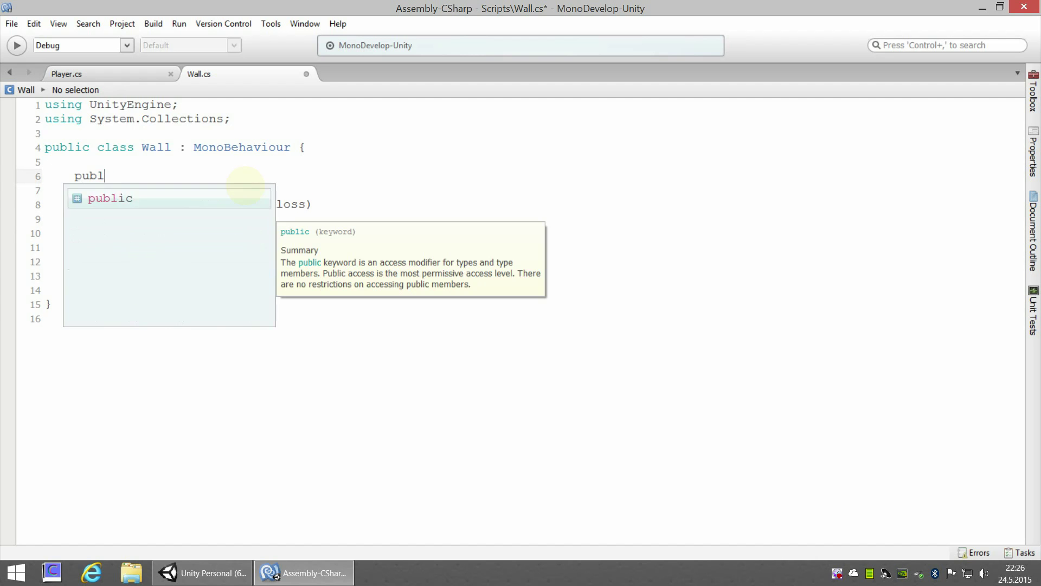
type("ic int h")
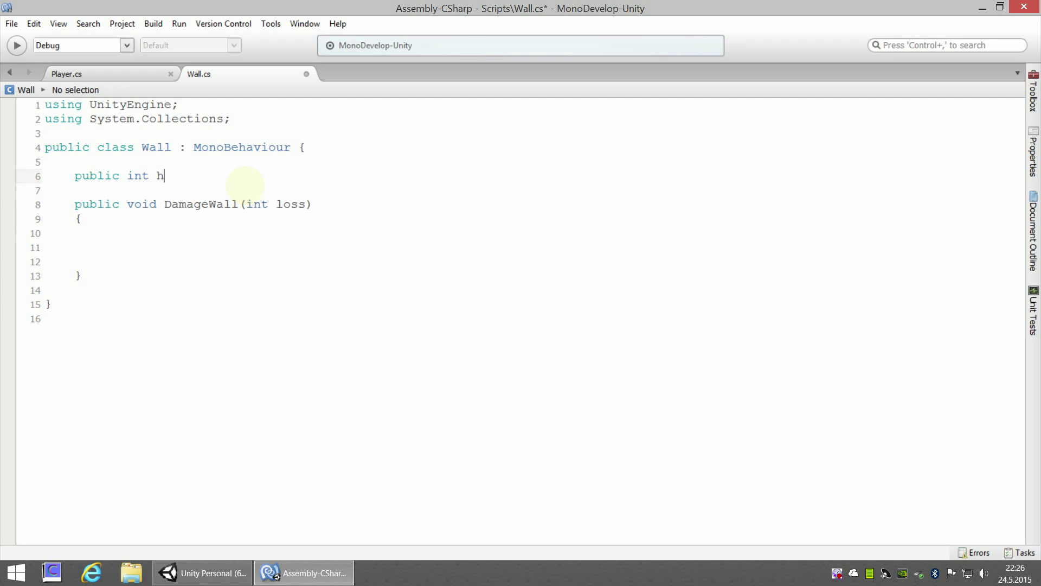
type("p=4;")
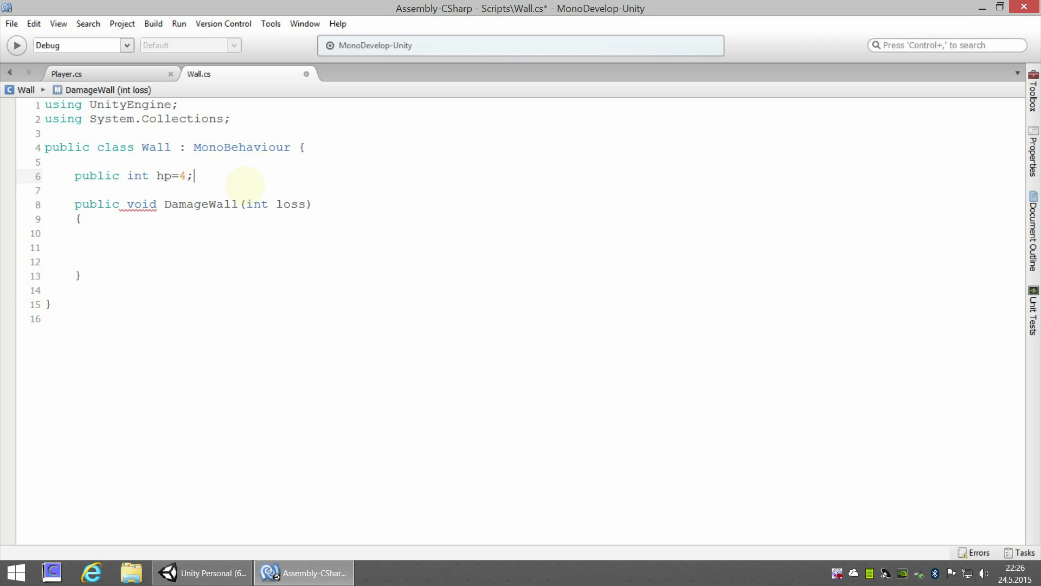
- Make DamageWall subtract loss from hp with 'hp -= loss;'
key("Down")
key("Down")
key("Down")
key("Down")
key("Return")
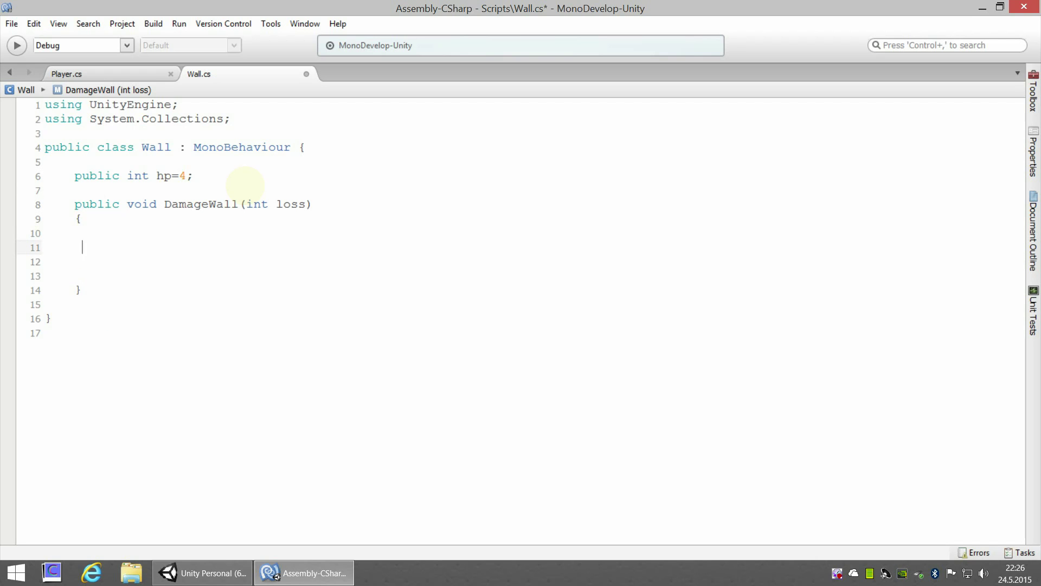
type("hp")
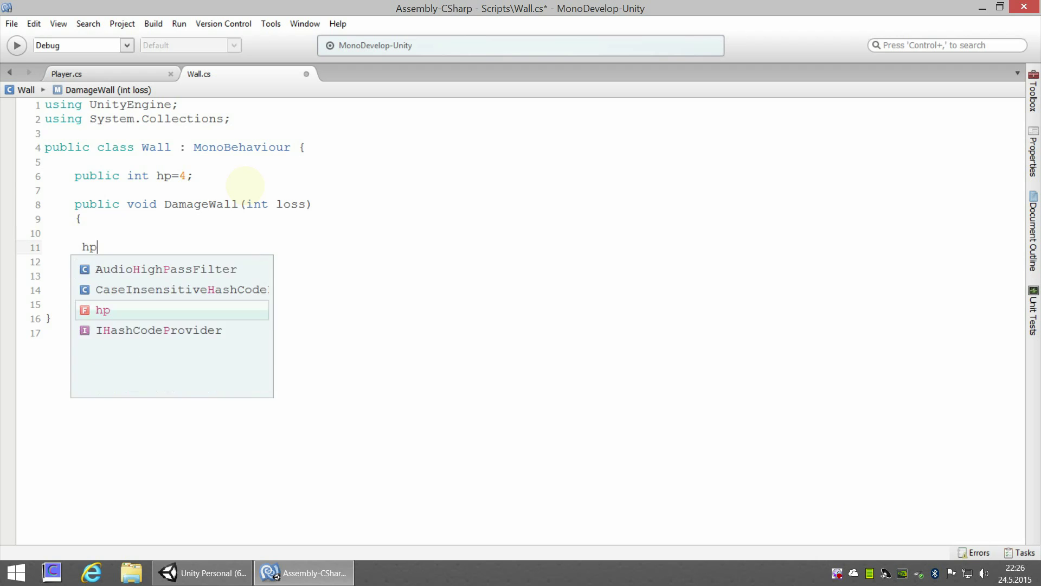
type(" -")
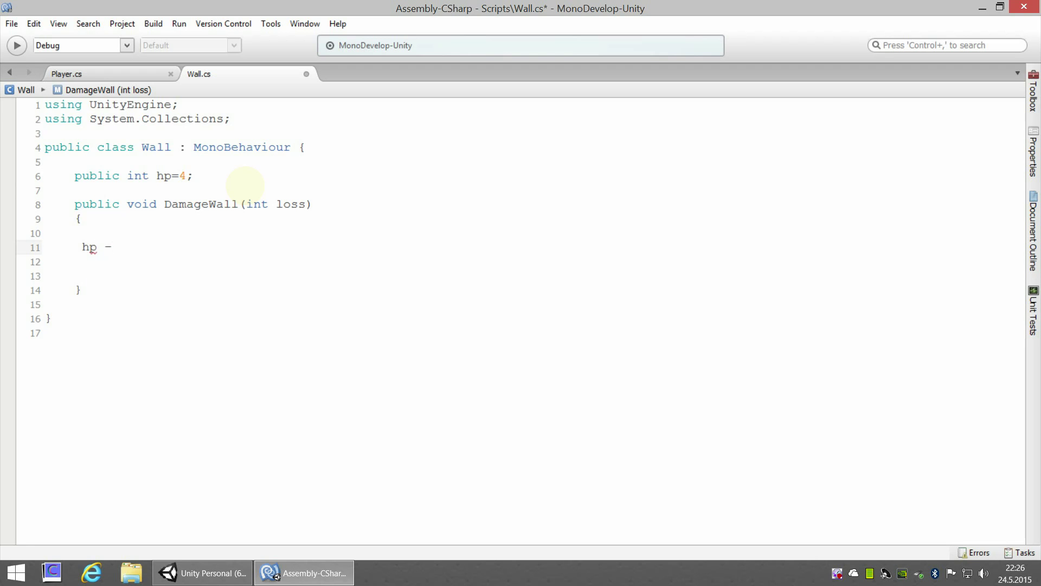
type("= 1oss")
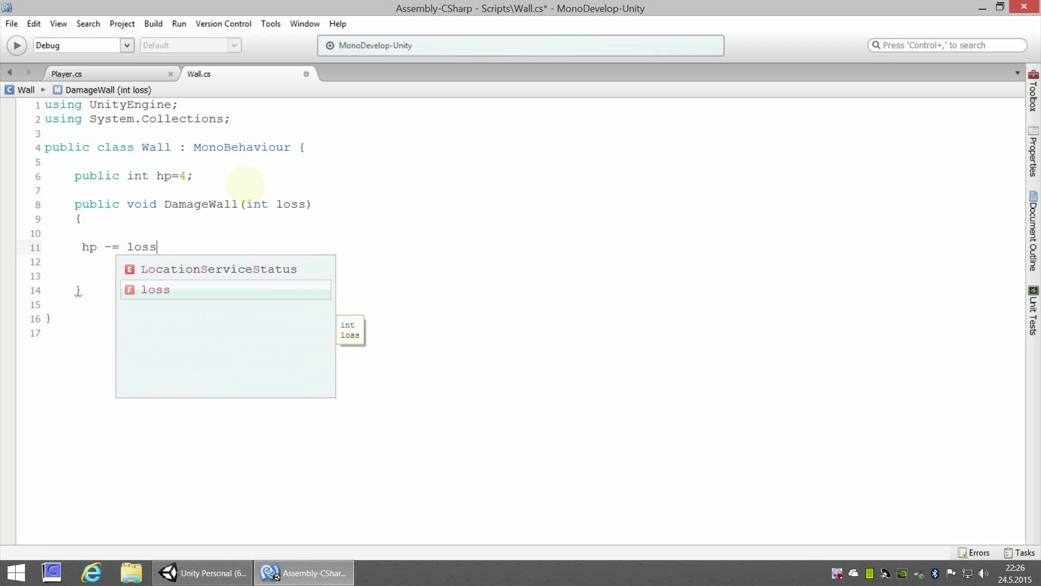
type(";")
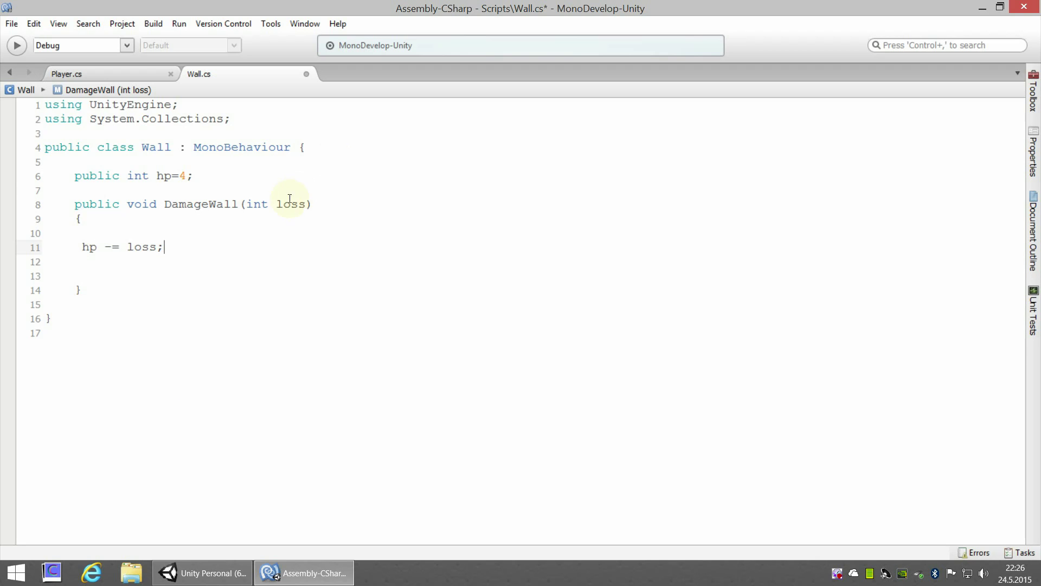
left_click_drag(283, 204, 302, 202)
left_click(291, 204)
left_click_drag(274, 204, 302, 204)
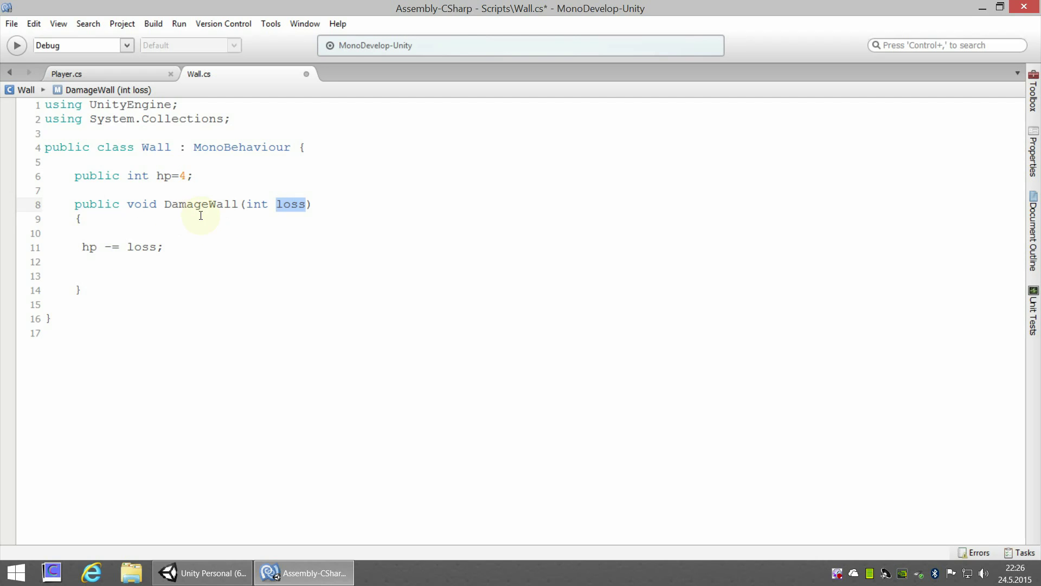
- Add 'if (hp<=0) gameObject.SetActive(false);' and save Wall.cs
left_click(183, 246)
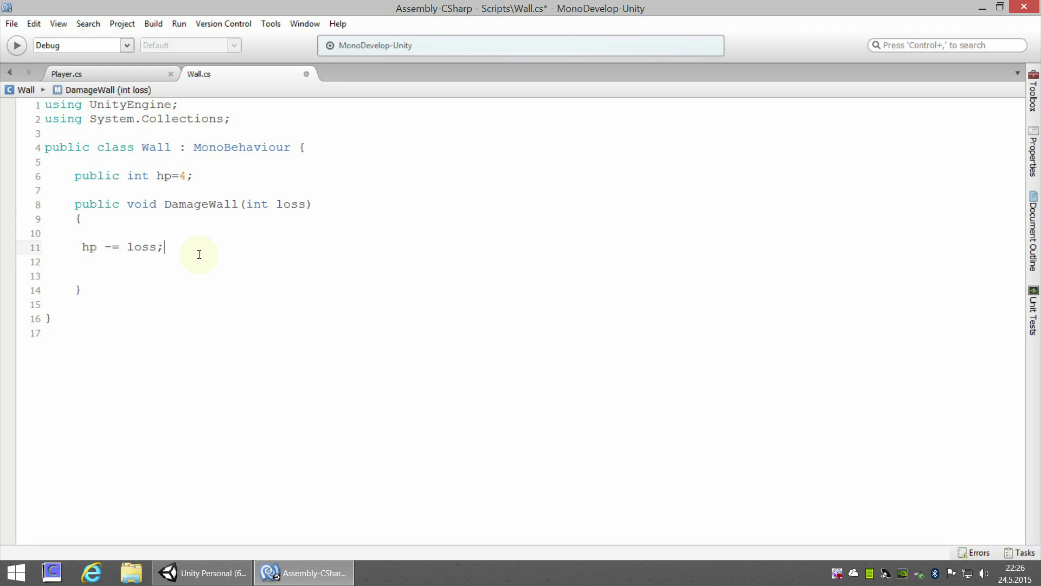
key("Return")
type("if (hp")
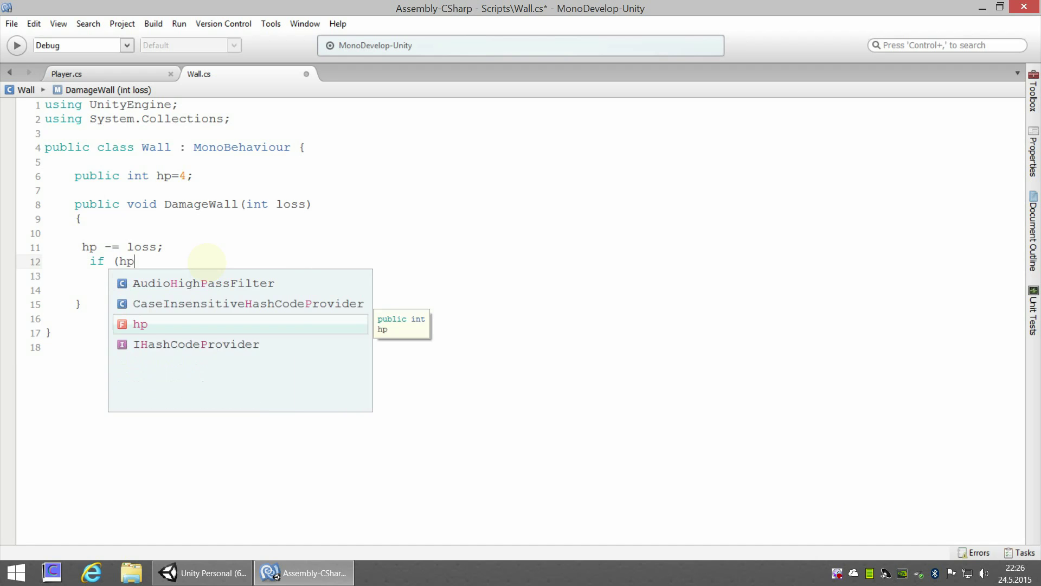
type("<=0)")
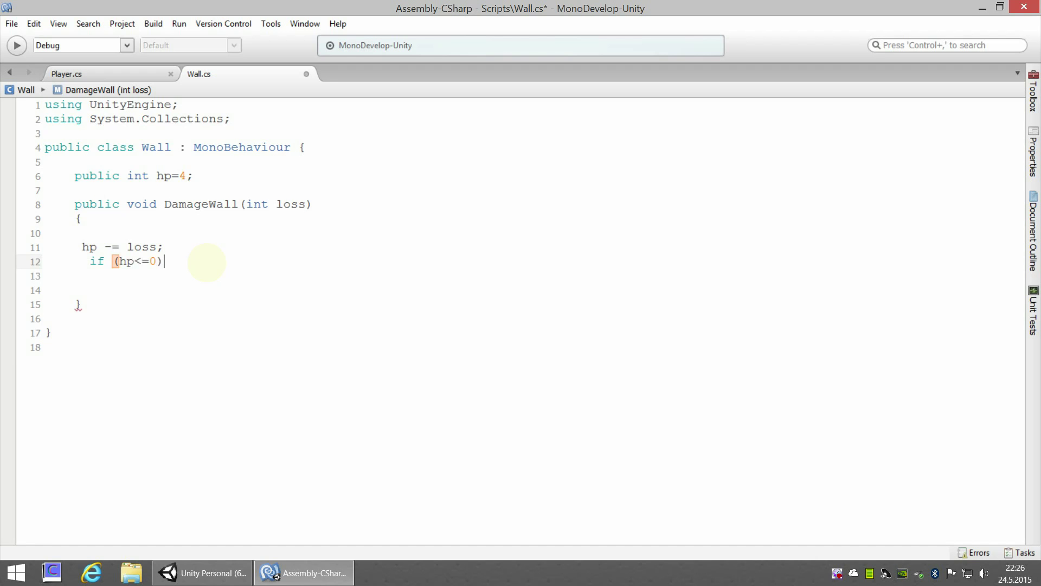
key("Return")
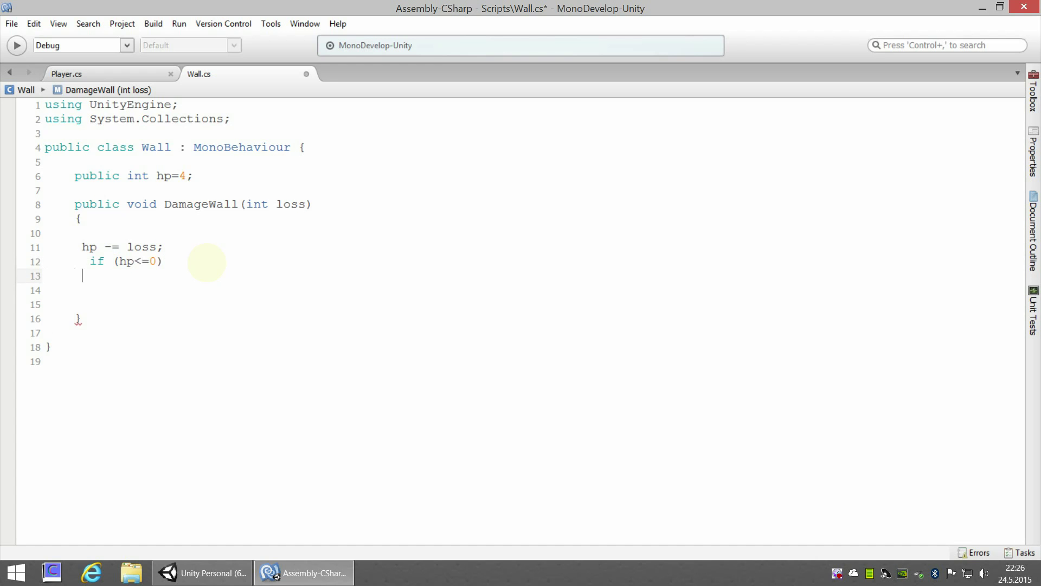
type("f")
key("BackSpace")
type("game")
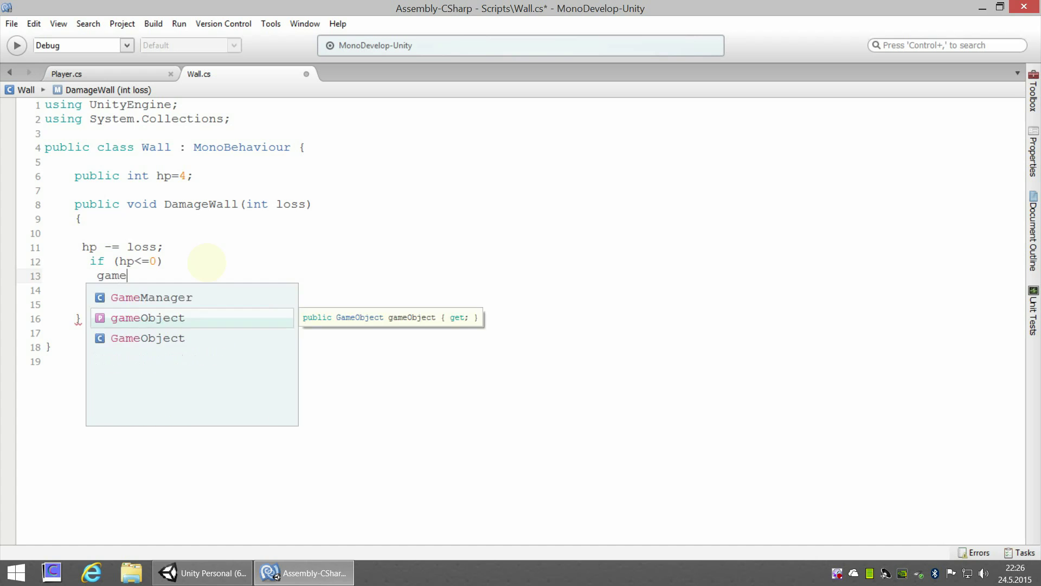
key("Return")
type(".se")
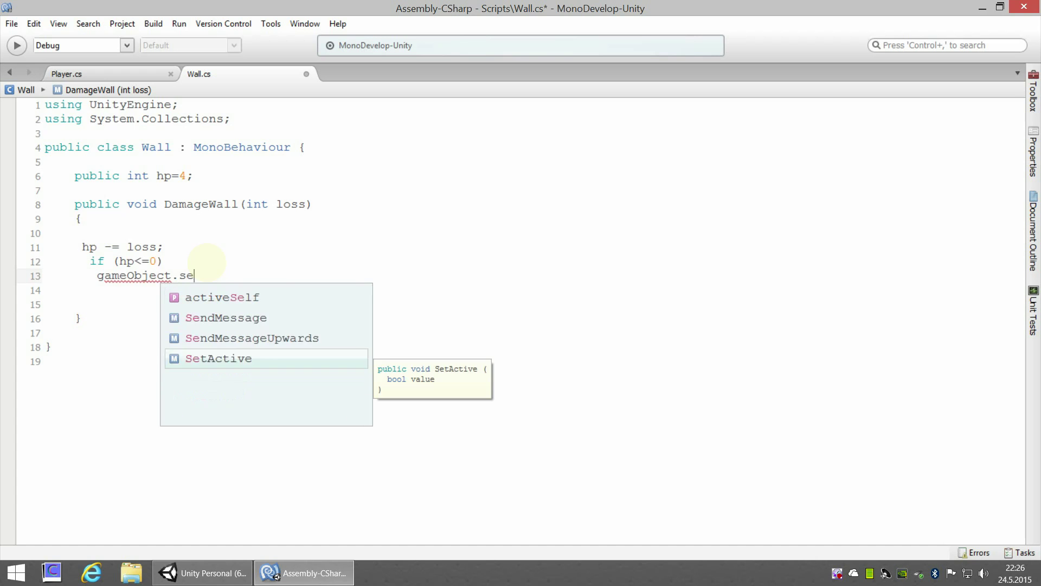
type("t")
key("Return")
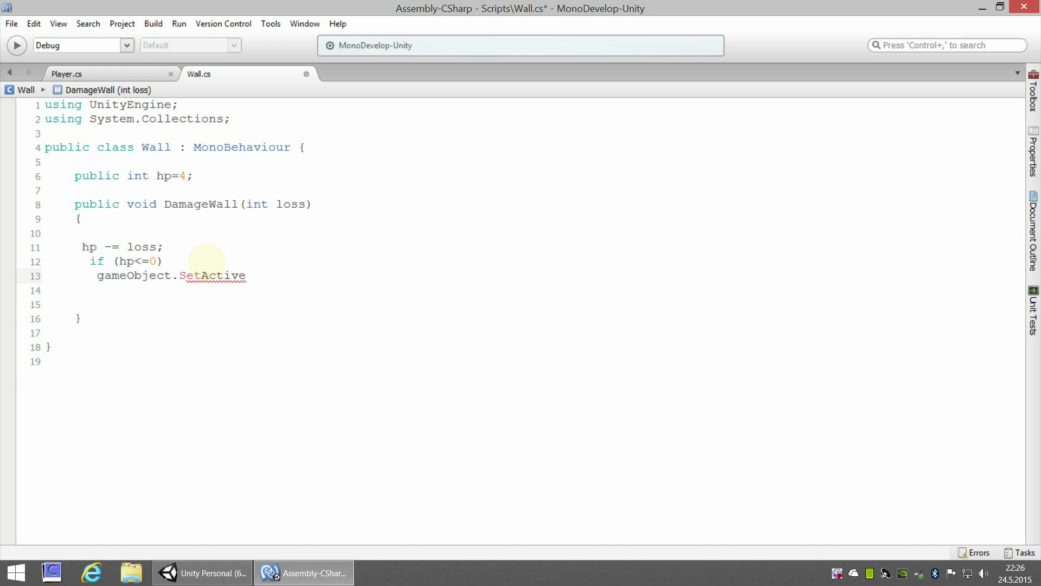
type("(false")
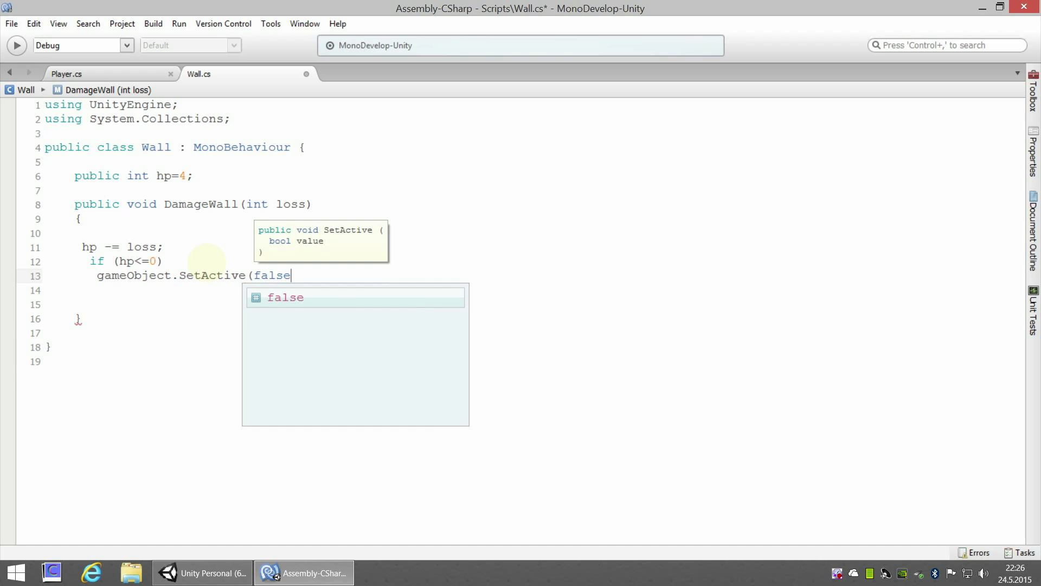
type(");")
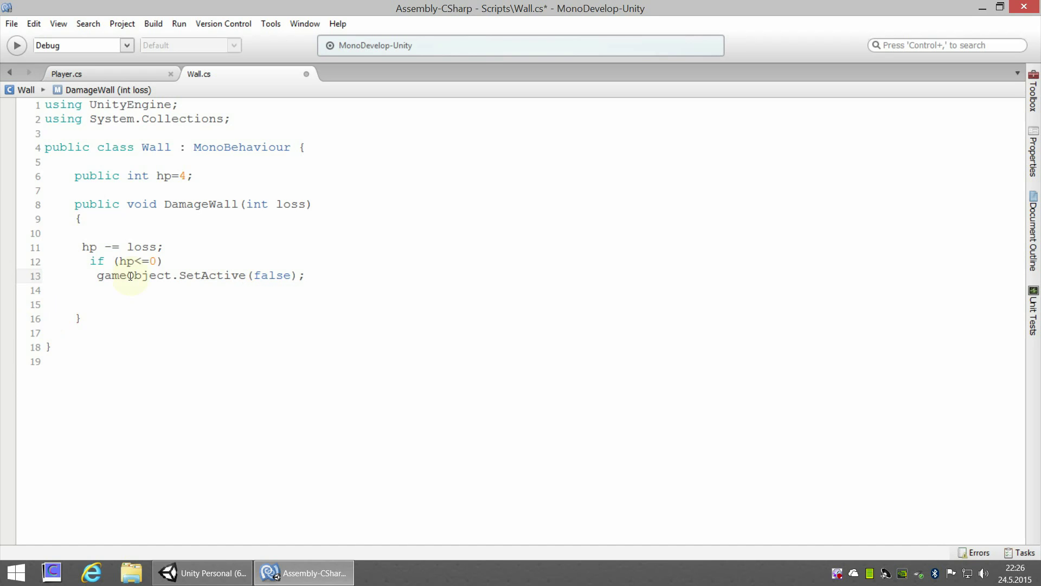
key("ctrl+s")
- Try Play in Unity, read the CS1501 OnCantMove errors in the Console, then return to MonoDevelop
left_click(217, 572)
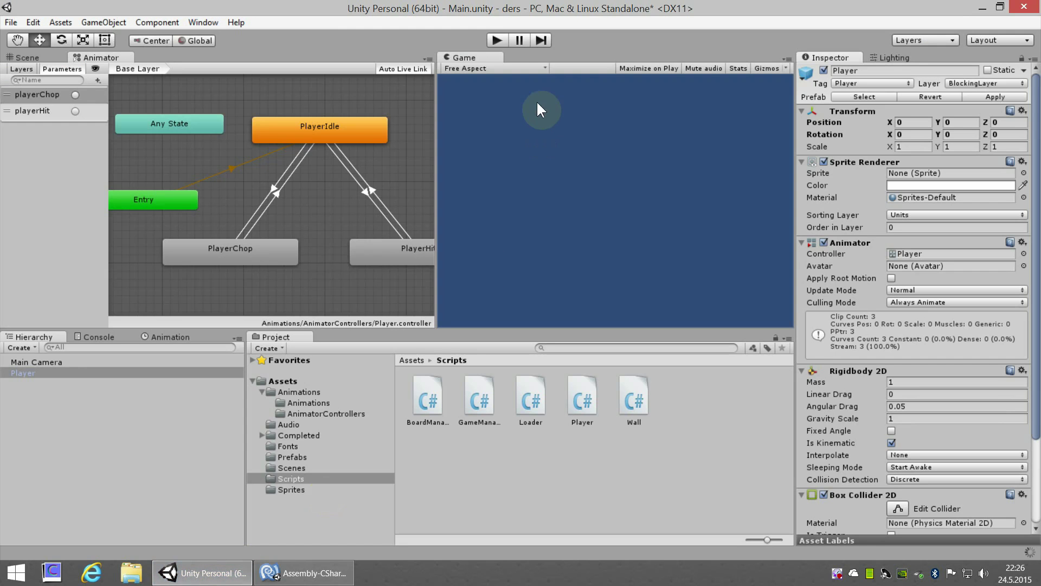
left_click(500, 41)
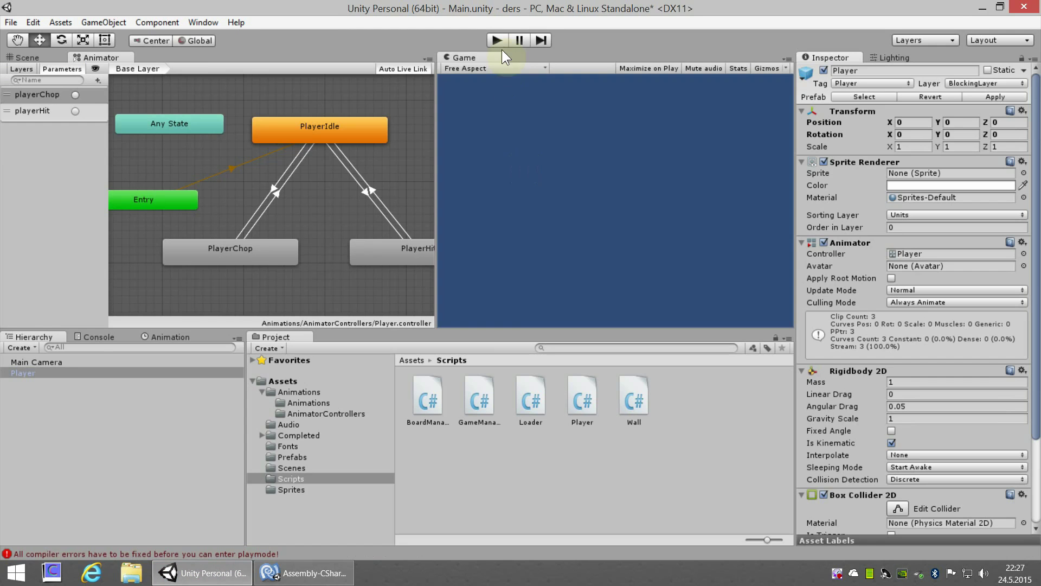
left_click(92, 339)
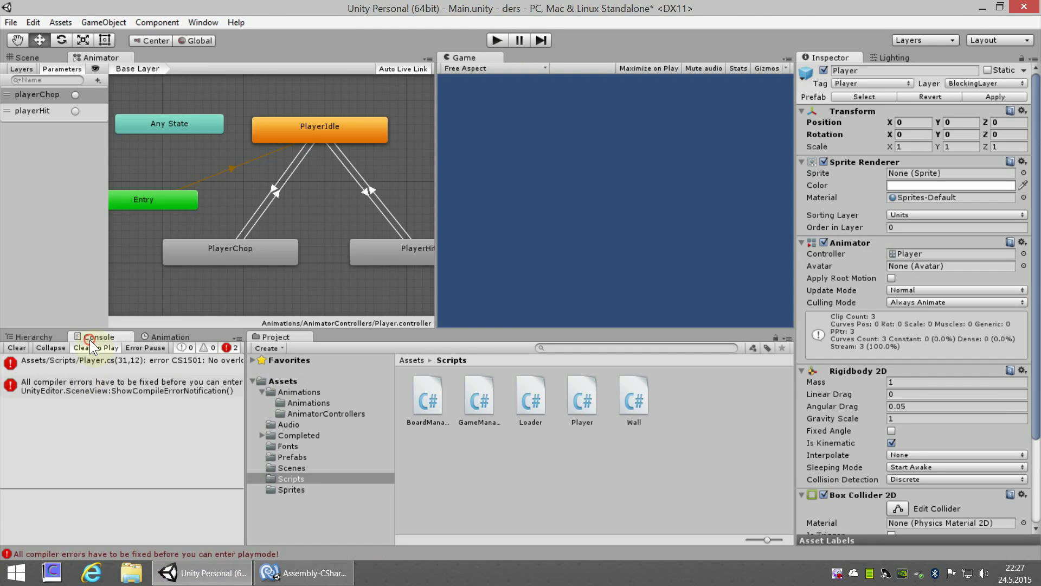
left_click(79, 382)
left_click(101, 363)
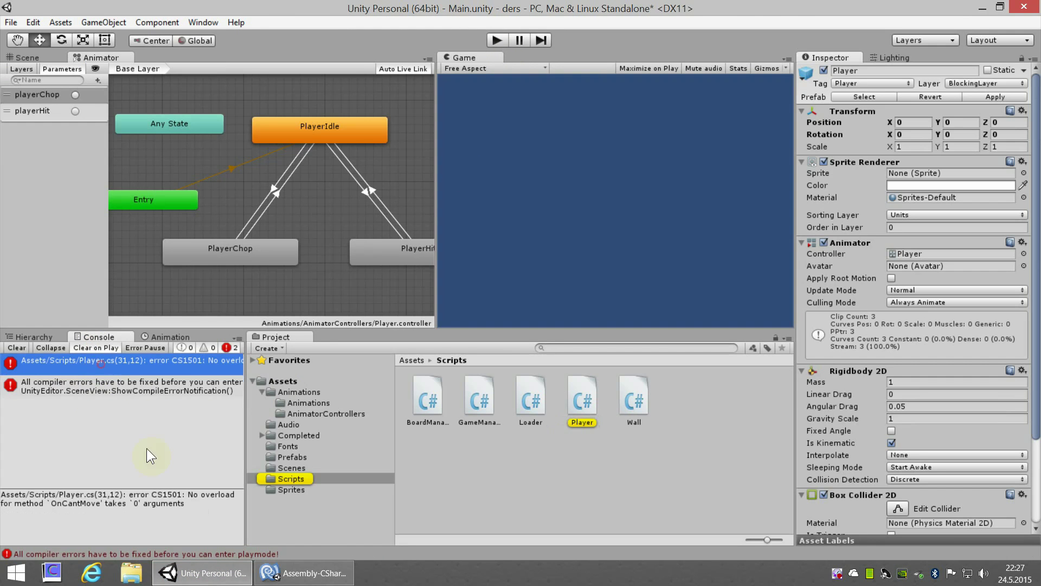
left_click(314, 572)
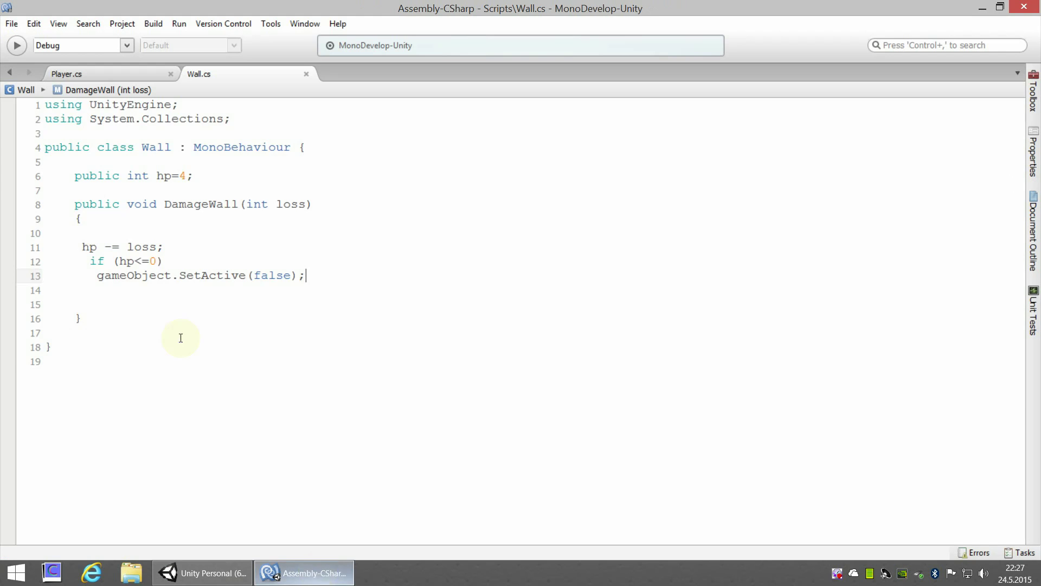
- In Player.cs, scroll up to the empty OnCantMove() call inside AttemptMove
left_click(111, 75)
scroll(86, 264, "up", 10)
scroll(97, 304, "up", 8)
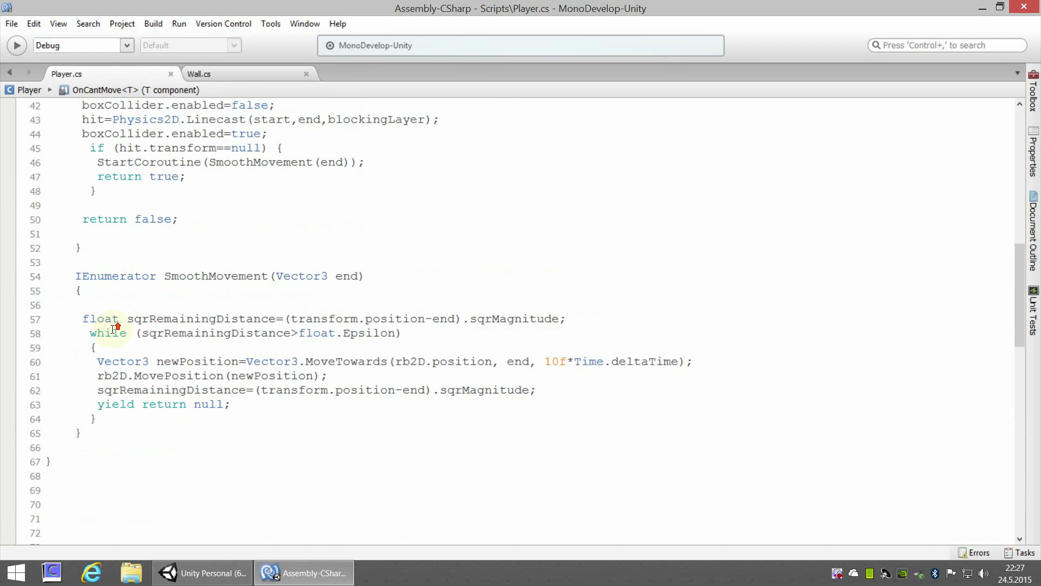
scroll(109, 326, "up", 6)
scroll(172, 251, "up", 1)
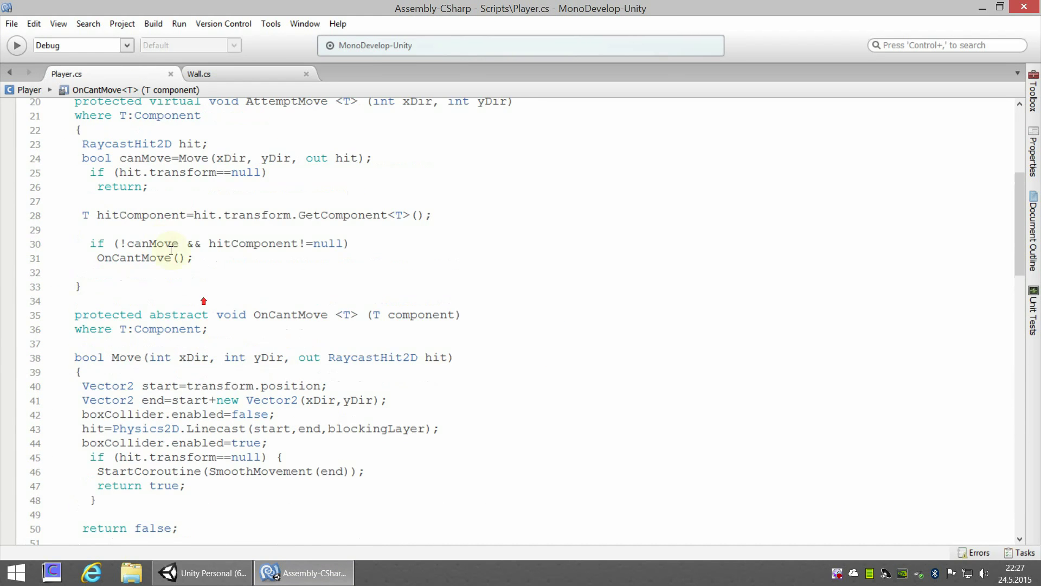
scroll(175, 270, "up", 1)
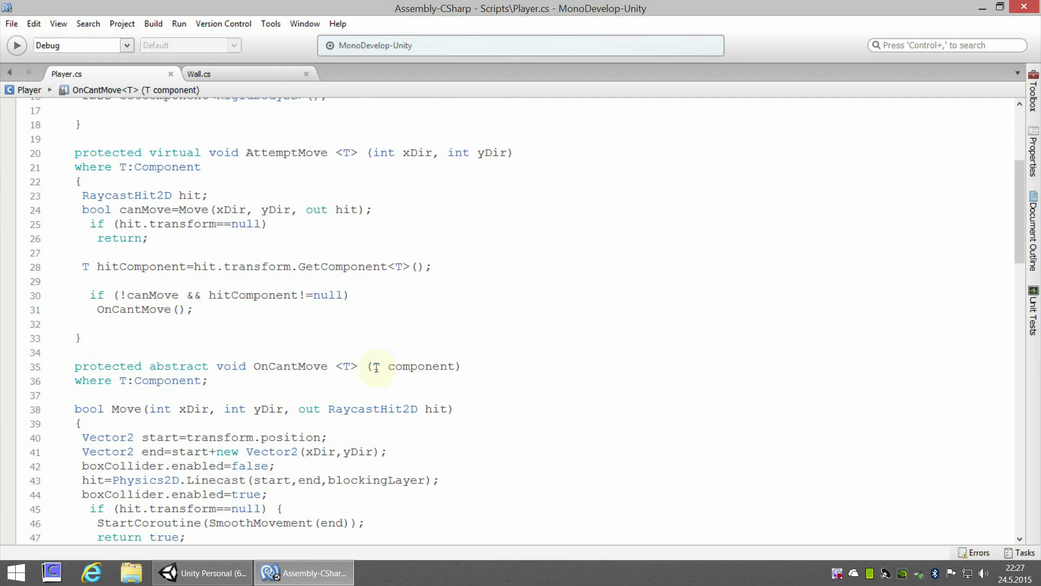
left_click_drag(373, 365, 450, 369)
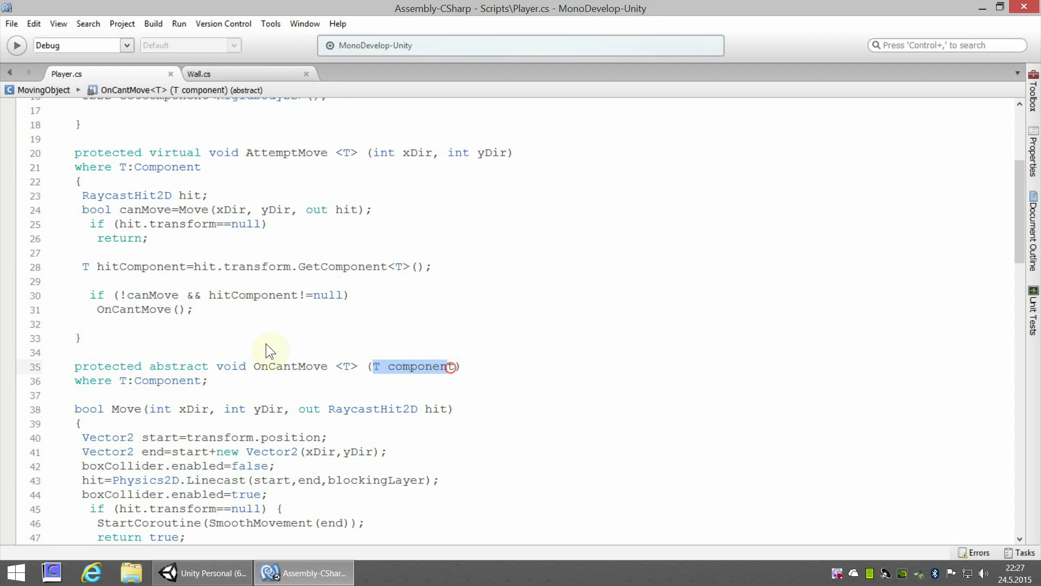
left_click(179, 309)
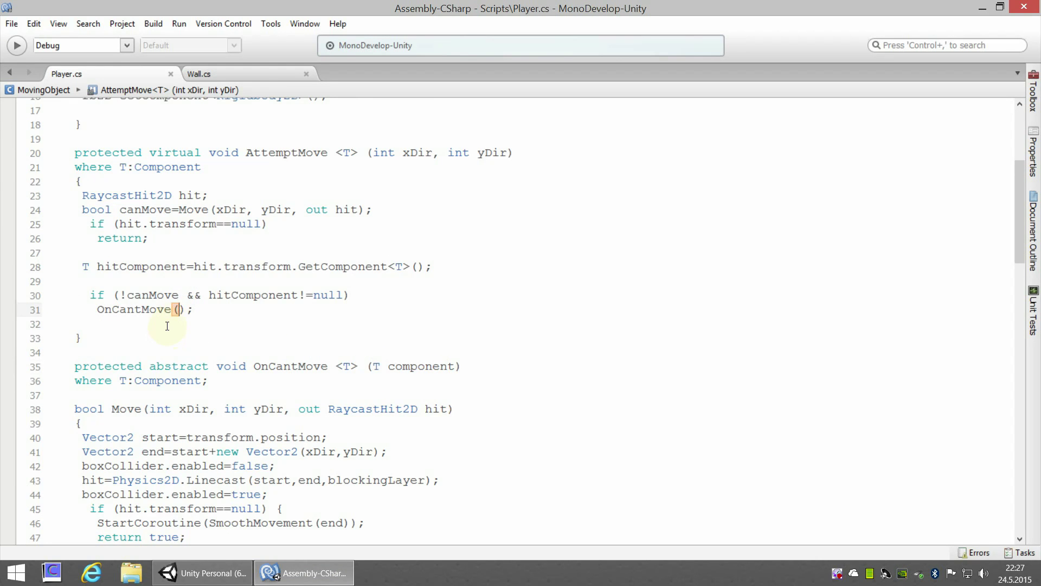
left_click(202, 320)
- Pass hitComponent into the OnCantMove call, save Player.cs, and return to Unity
mouse_move(235, 297)
left_click_drag(98, 267, 181, 269)
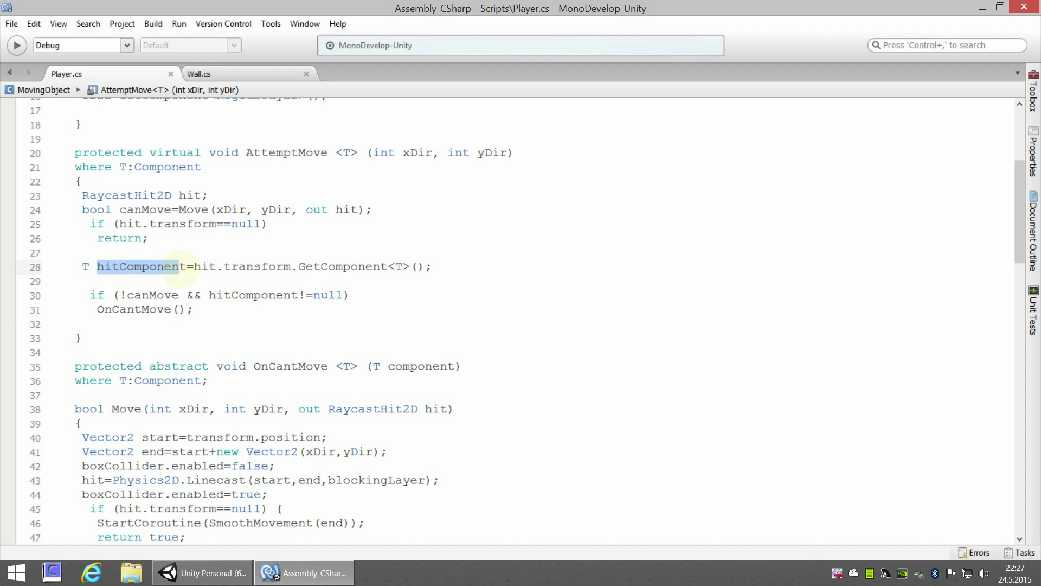
left_click(179, 310)
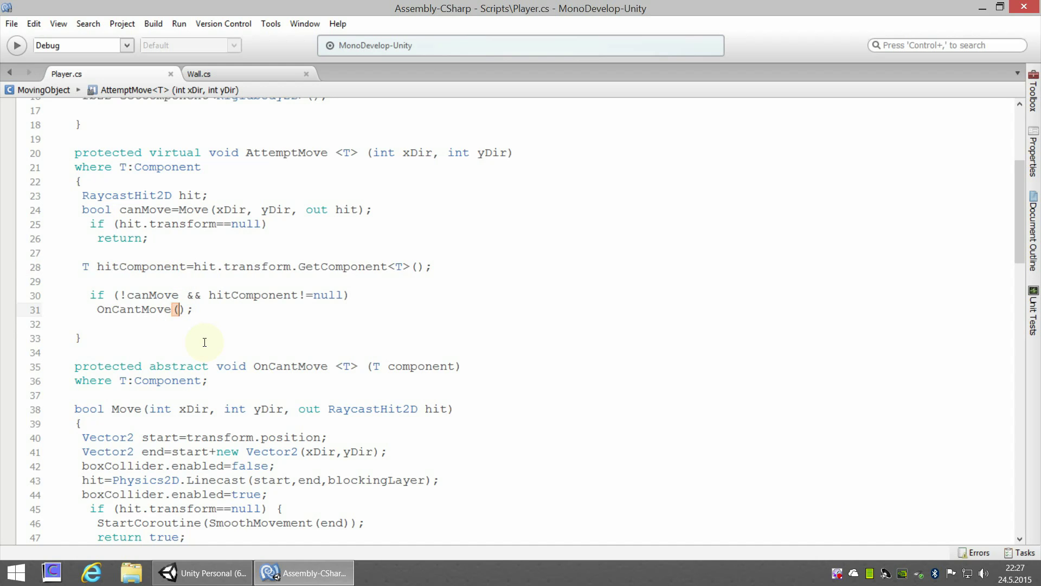
type("hitComp")
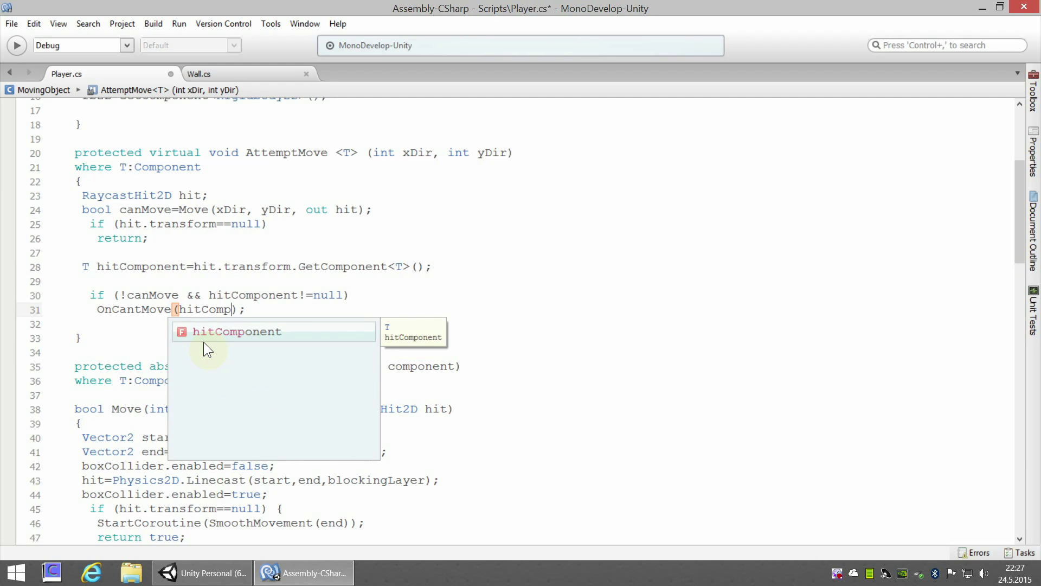
key("Return")
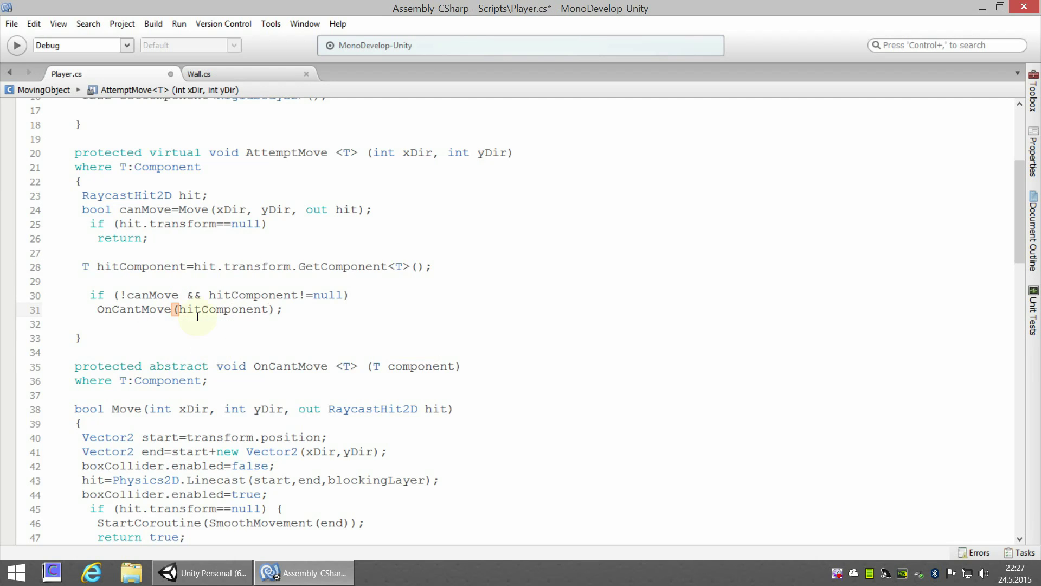
key("ctrl+s")
left_click(202, 572)
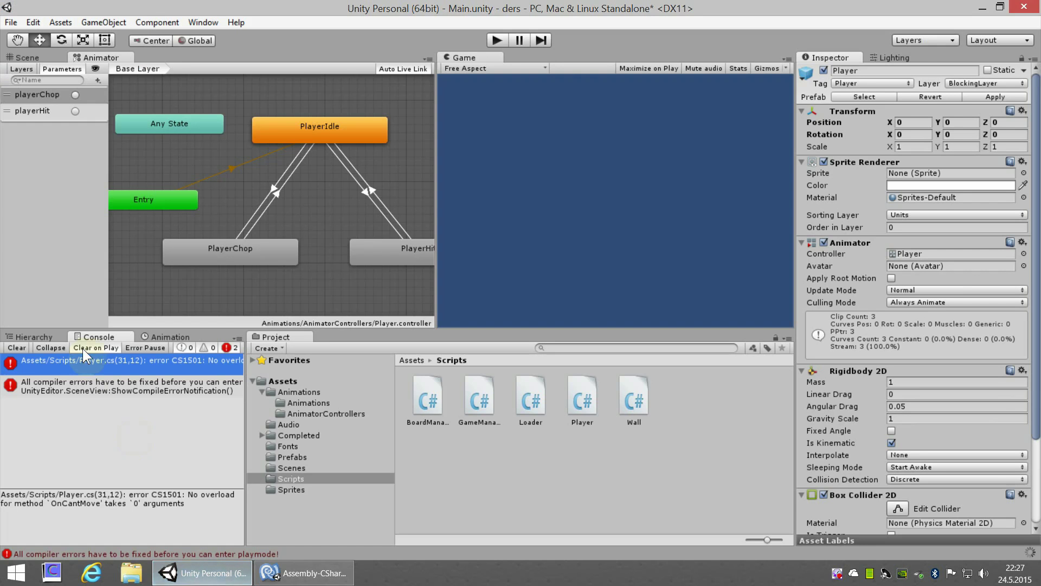
- Clear the old compile errors from the Console, start the game, and walk the player around
left_click(18, 349)
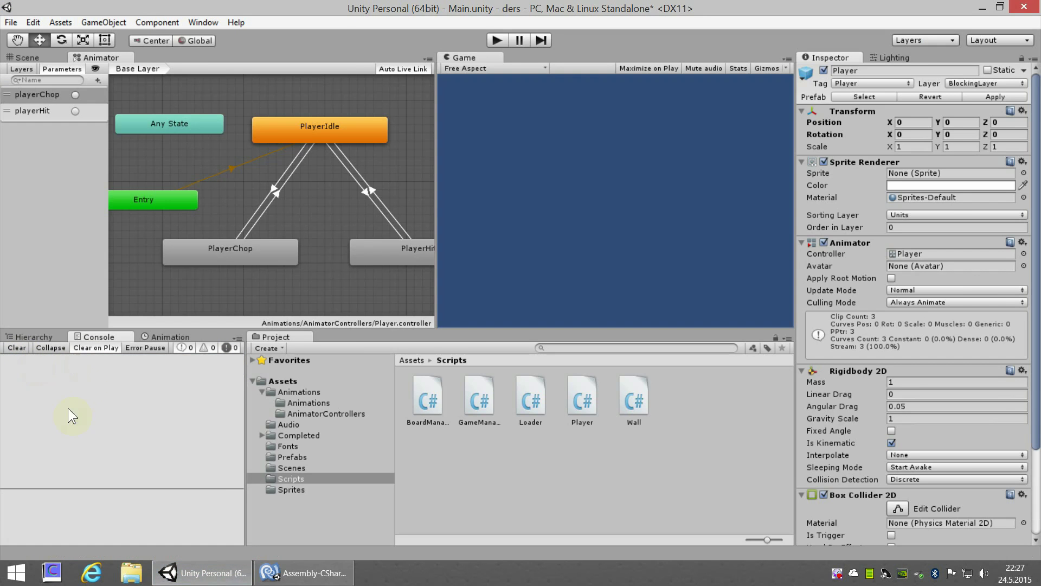
left_click(502, 41)
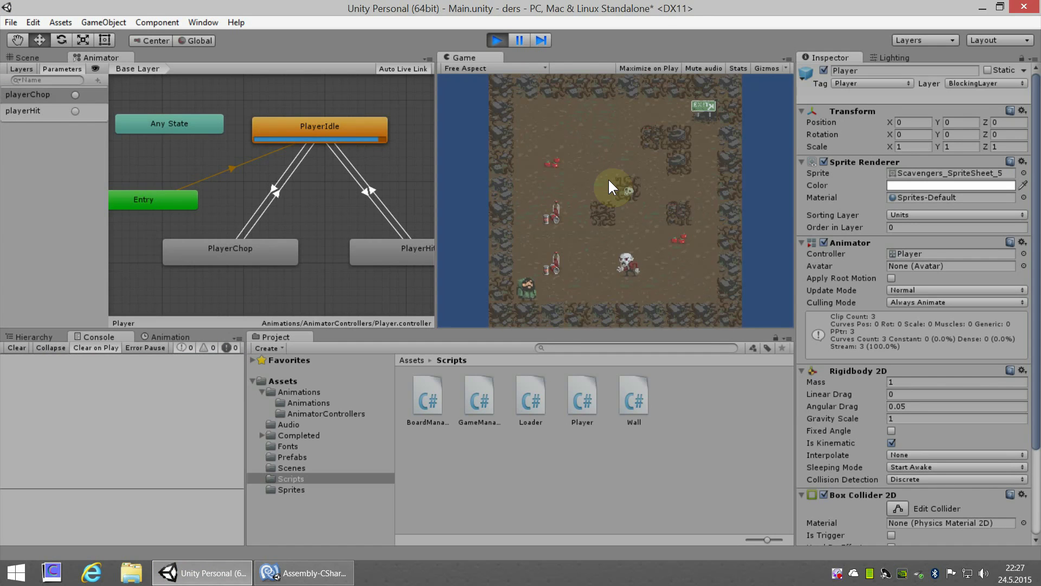
key("Right")
key("Left")
key("Right")
key("Right")
key("Left")
key("Left")
key("Right")
key("Right")
key("Up")
key("Left")
key("Left")
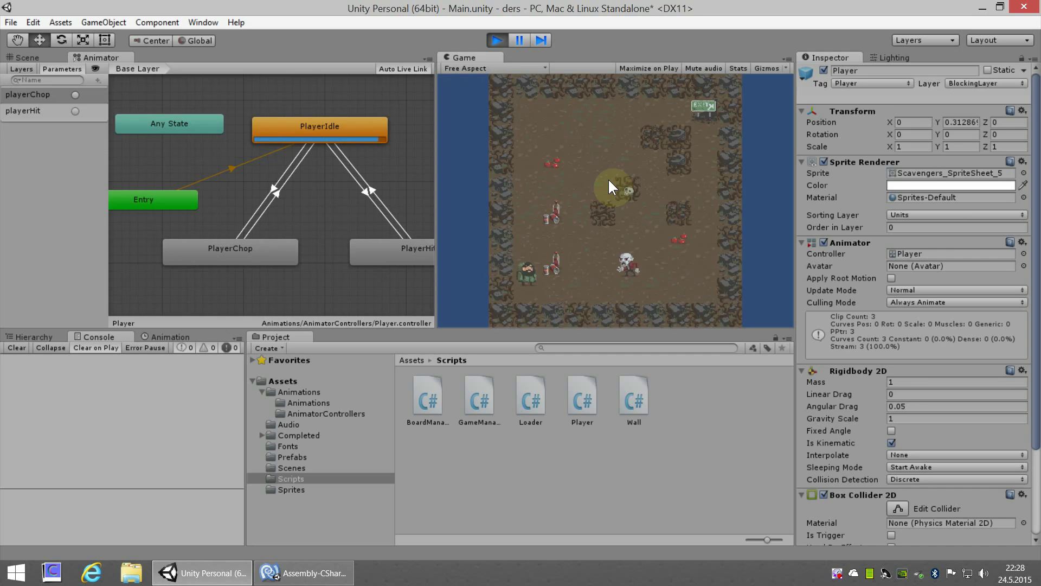
key("Up")
key("Up")
key("Up")
key("Up")
- Chop the wall to the right until it breaks, then chop through the walls below
key("Right")
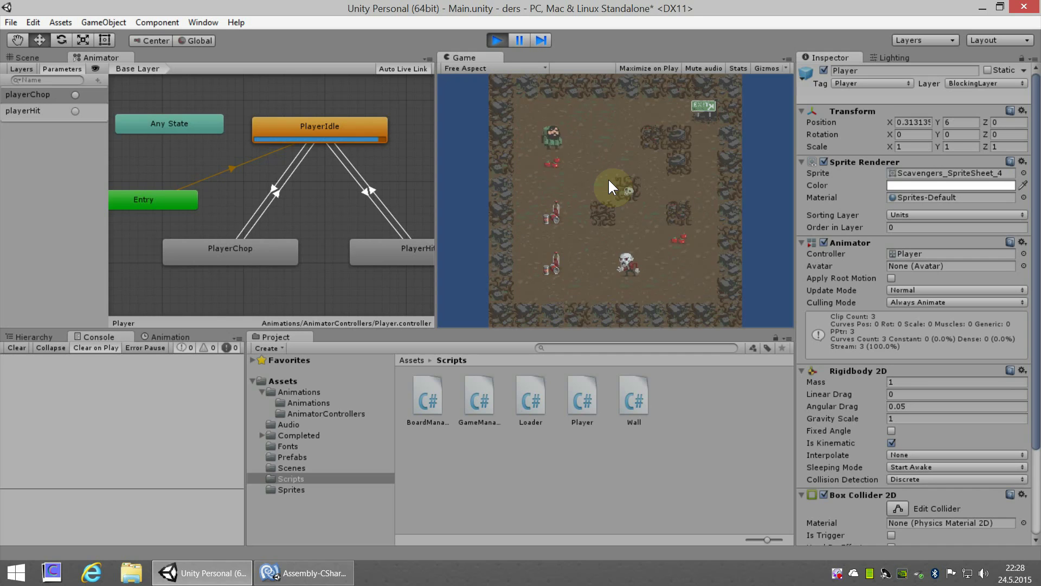
key("Right")
key("Right")
key("Right")
key("Right")
key("Right")
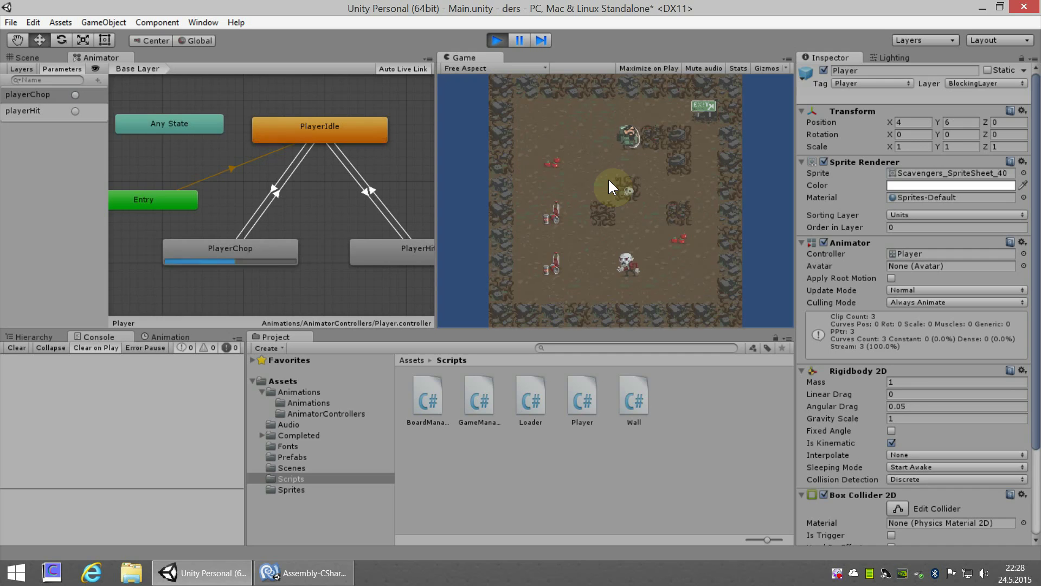
key("Right")
key("Right")
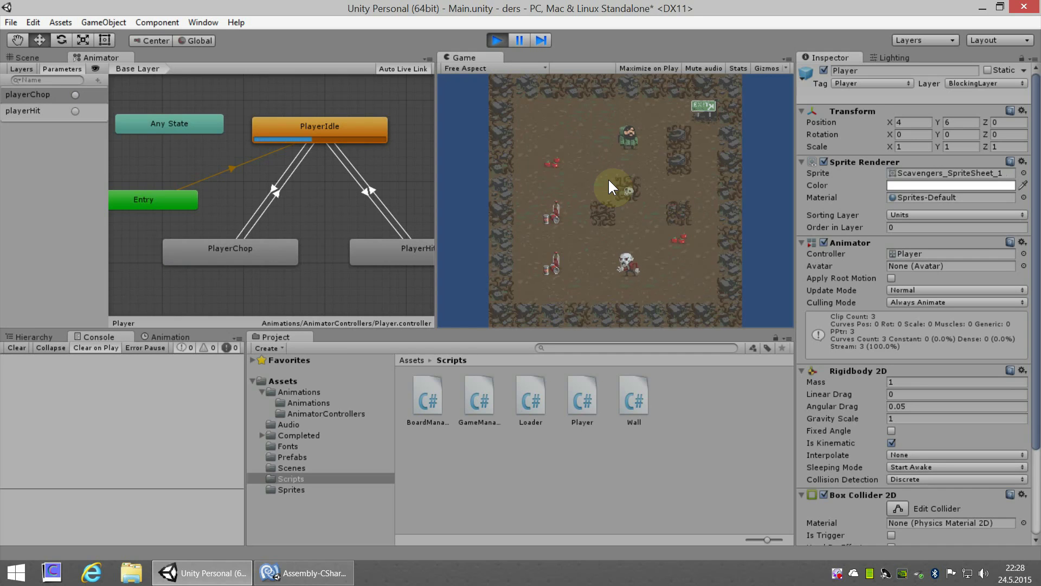
key("Right")
key("Right")
key("Right")
key("Down")
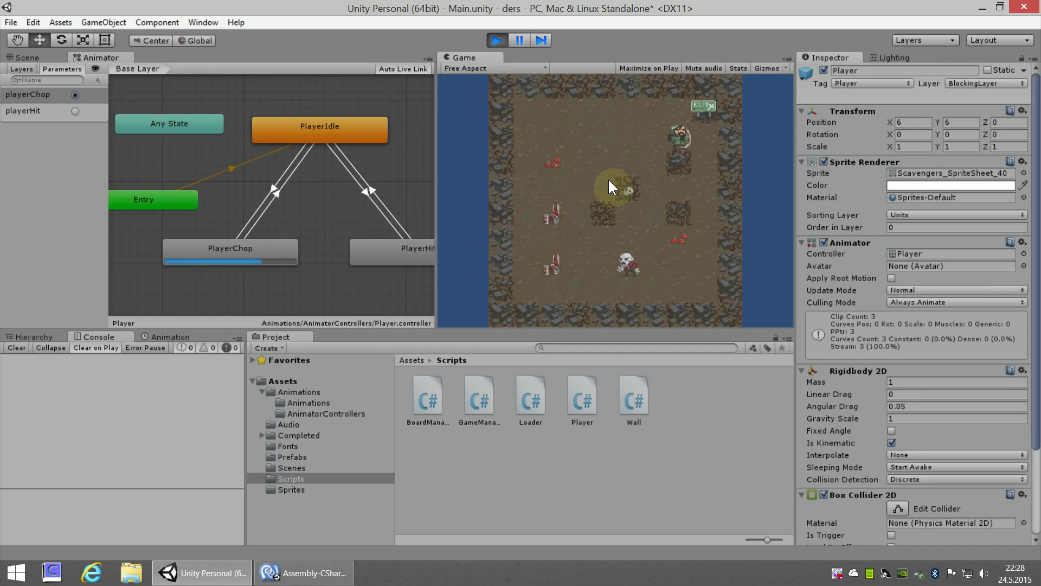
key("Down")
key("Down")
key("Down")
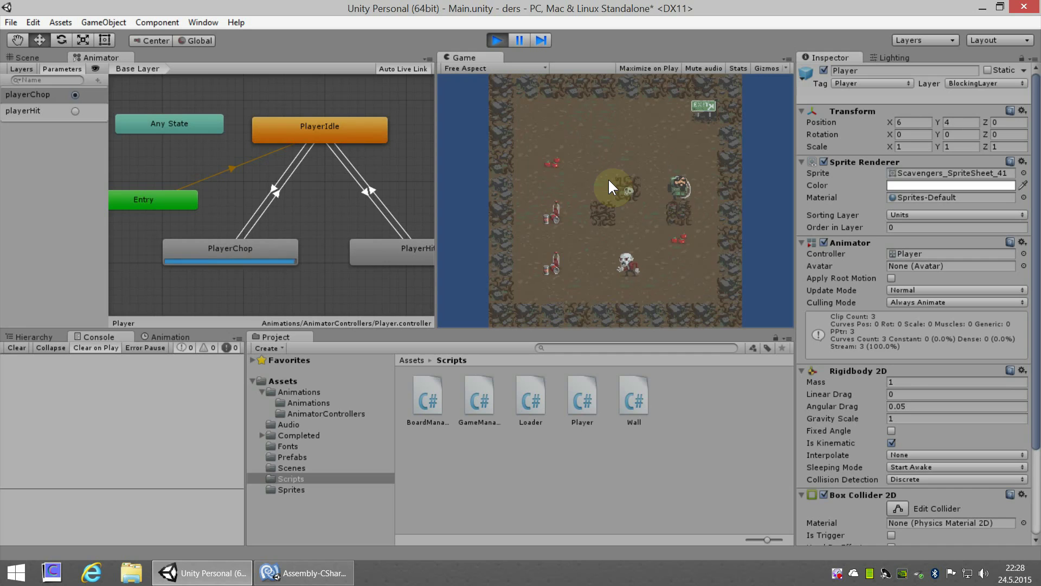
key("Down")
key("Left")
key("Down")
key("Left")
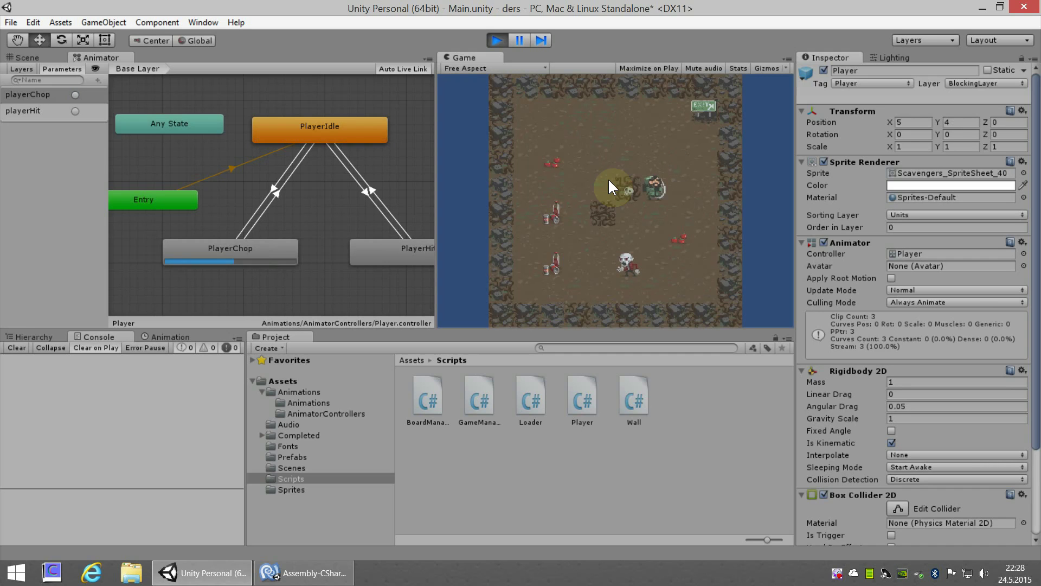
key("Left")
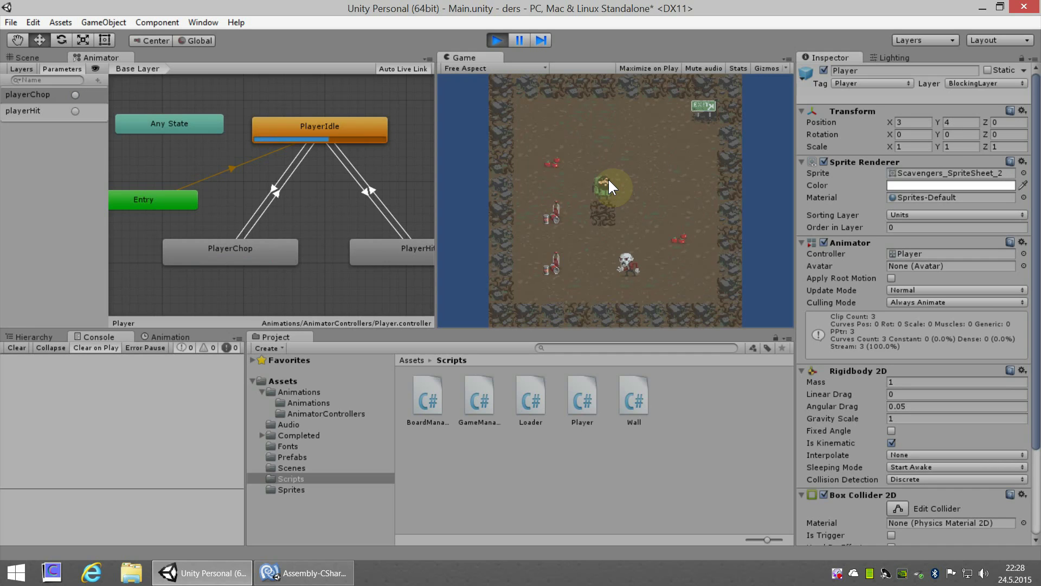
key("Down")
key("Down")
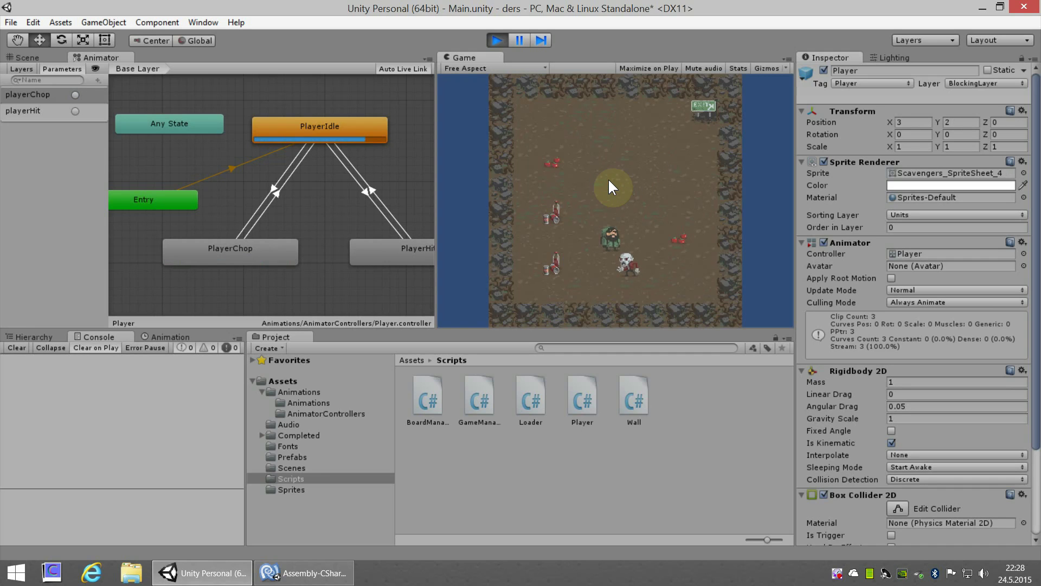
- Keep moving the player around the board in all four directions
key("Right")
key("Right")
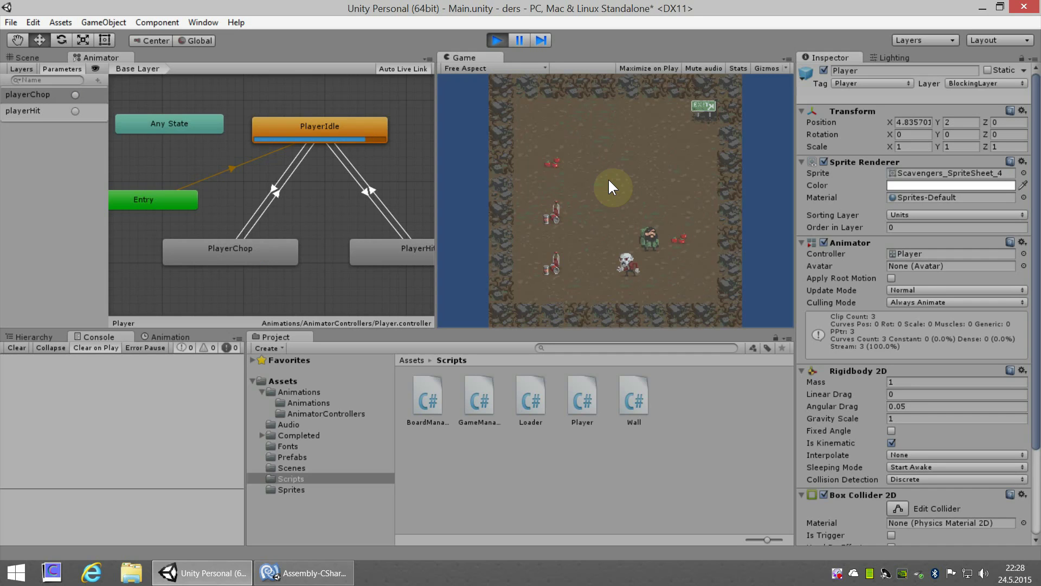
key("Left")
key("Left")
key("Left")
key("Left")
key("Up")
key("Up")
key("Up")
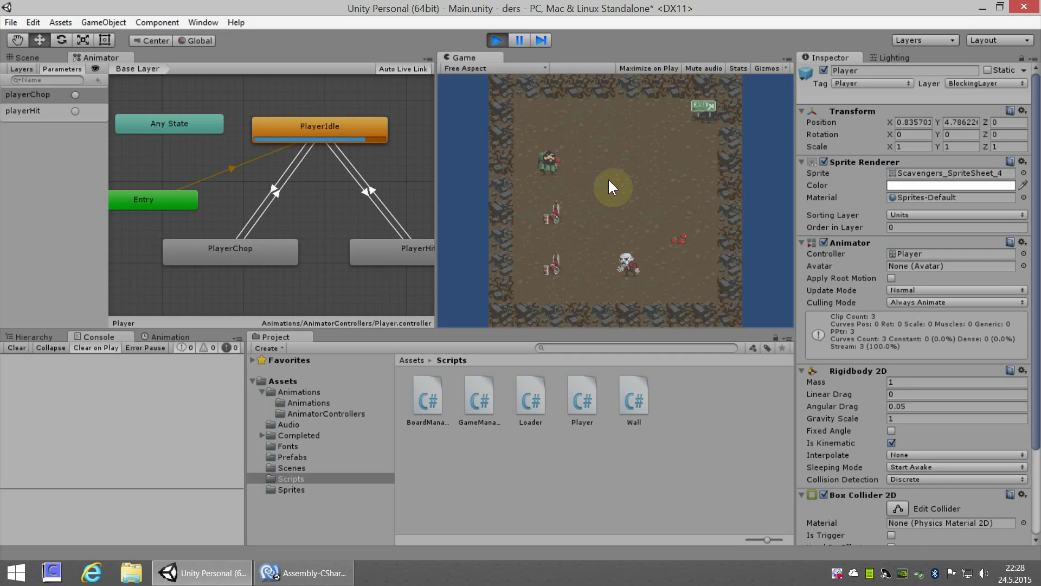
key("Down")
key("Down")
key("Down")
key("Down")
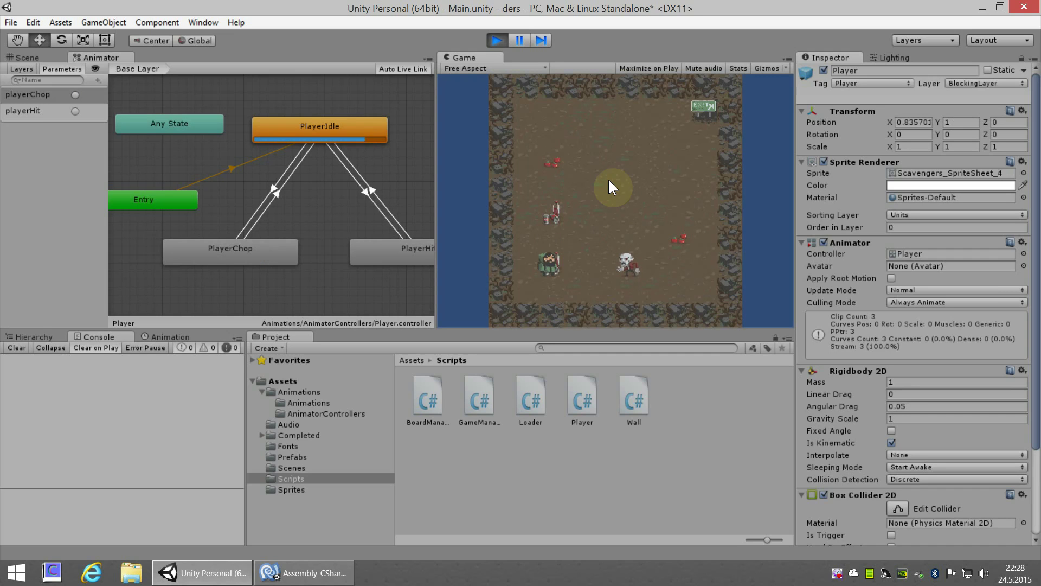
key("Right")
key("Right")
key("Up")
key("Right")
key("Right")
key("Right")
key("Right")
key("Down")
key("Down")
key("Up")
key("Up")
key("Up")
key("Up")
key("Up")
key("Up")
key("Up")
key("Left")
key("Left")
key("Left")
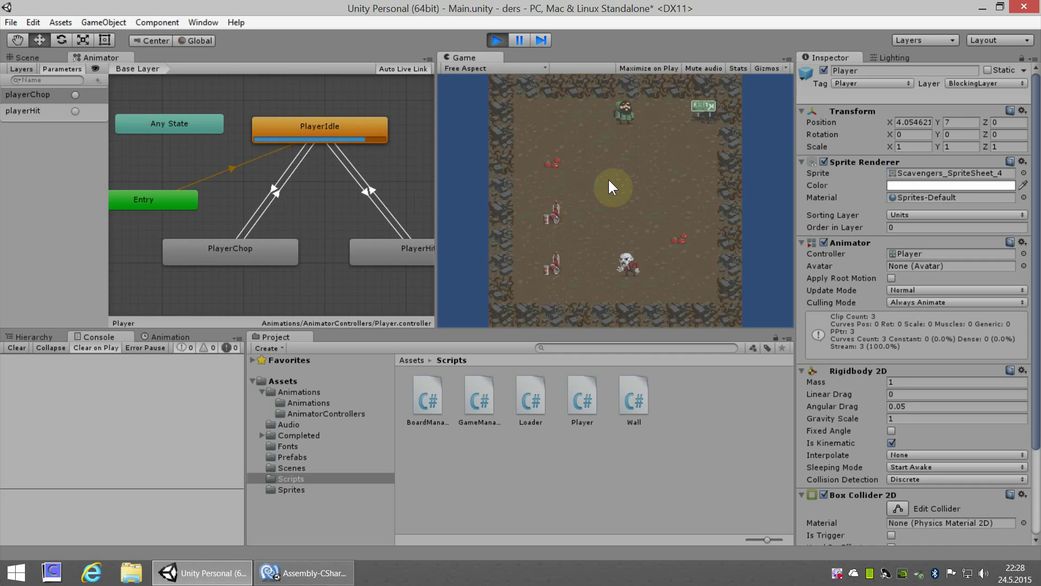
key("Left")
key("Left")
key("Down")
key("Down")
key("Down")
key("Down")
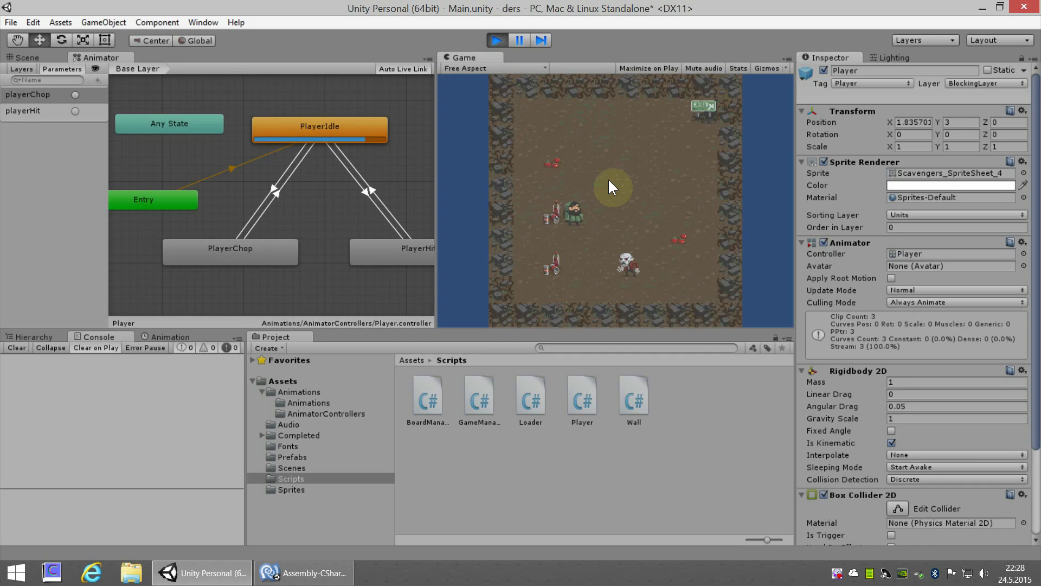
- Restart the playtest and move the player right and up against a wall
left_click(496, 41)
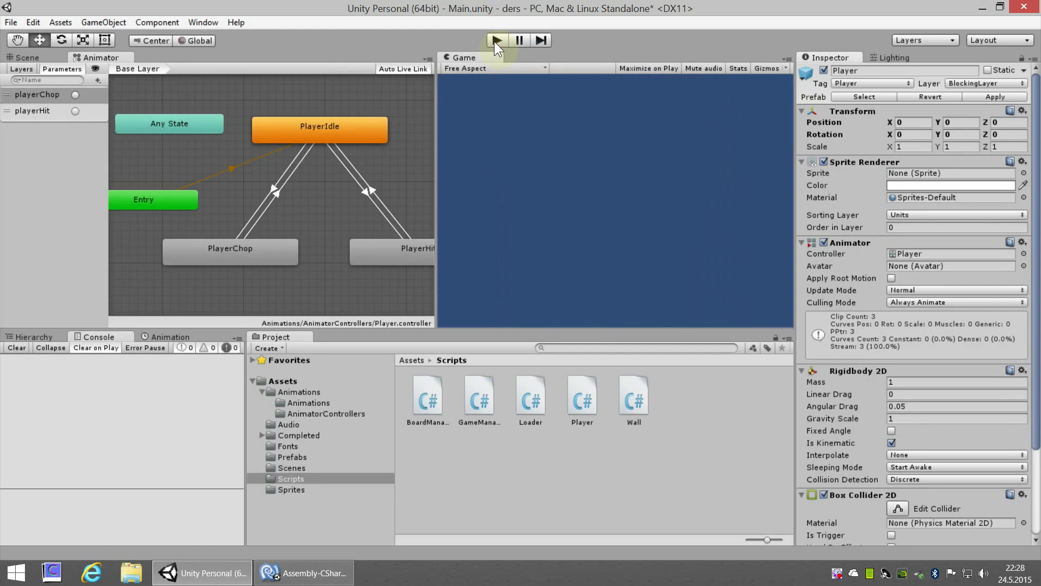
left_click(493, 42)
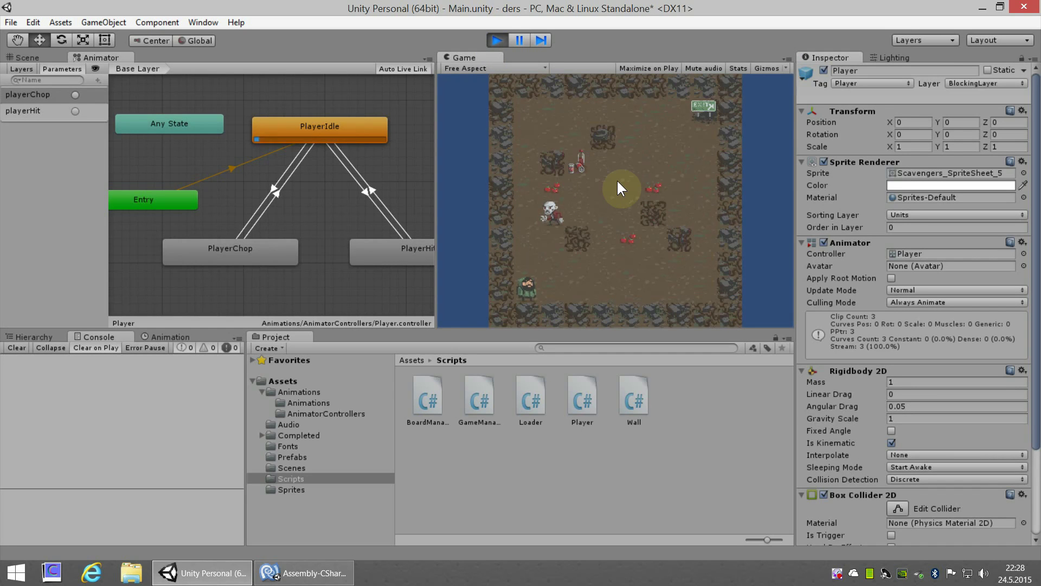
key("Right")
key("Right")
key("Right")
key("Right")
key("Right")
key("Right")
key("Right")
key("Up")
key("Up")
key("Left")
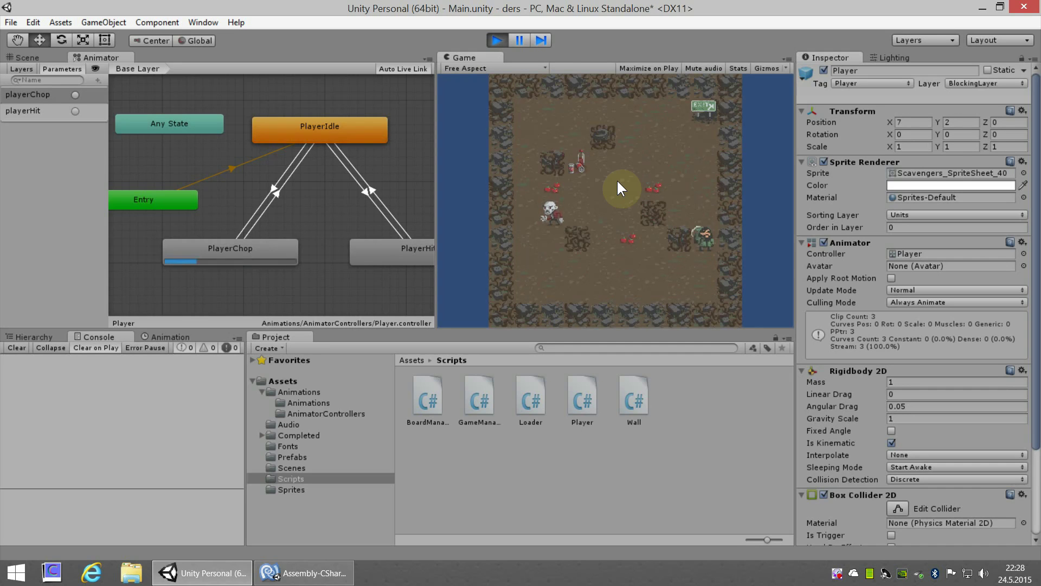
- Chop the walls to the left until they disappear, then walk toward the enemy
key("Left")
key("Left")
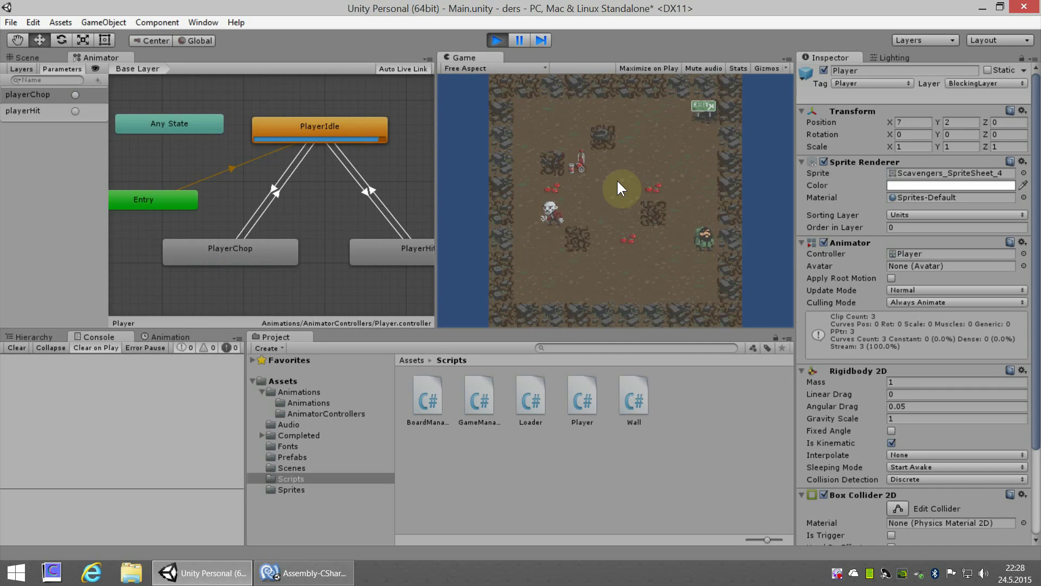
key("Left")
key("Up")
key("Left")
key("Left")
key("Left")
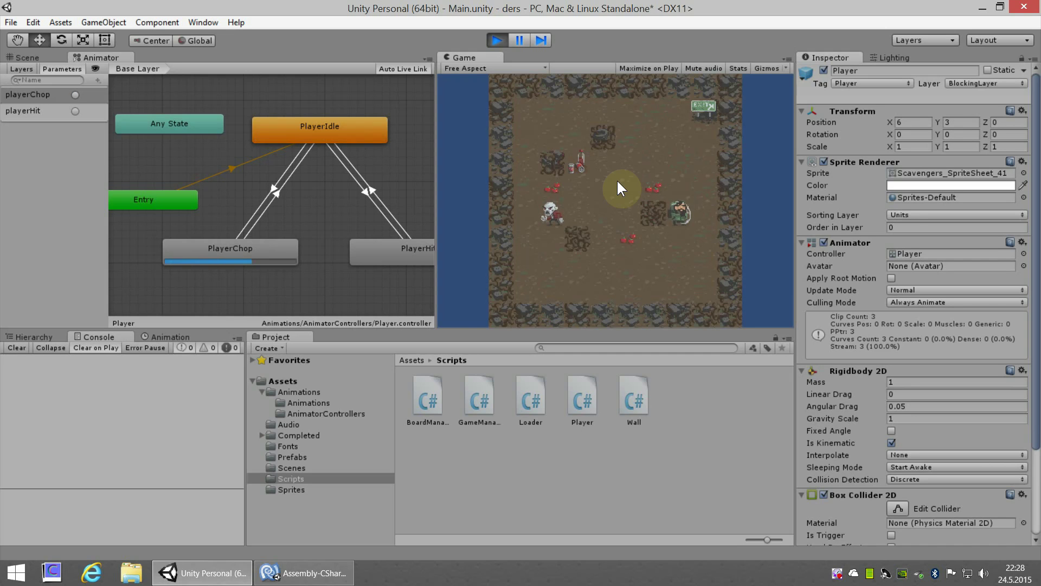
key("Left")
key("Left")
key("Left")
key("Left")
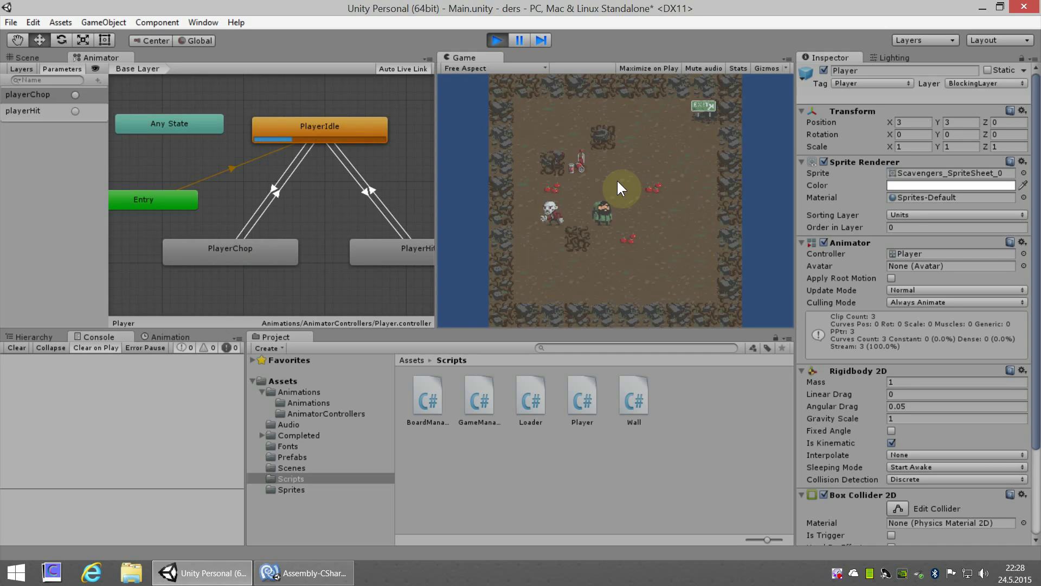
key("Left")
key("Left")
key("Left")
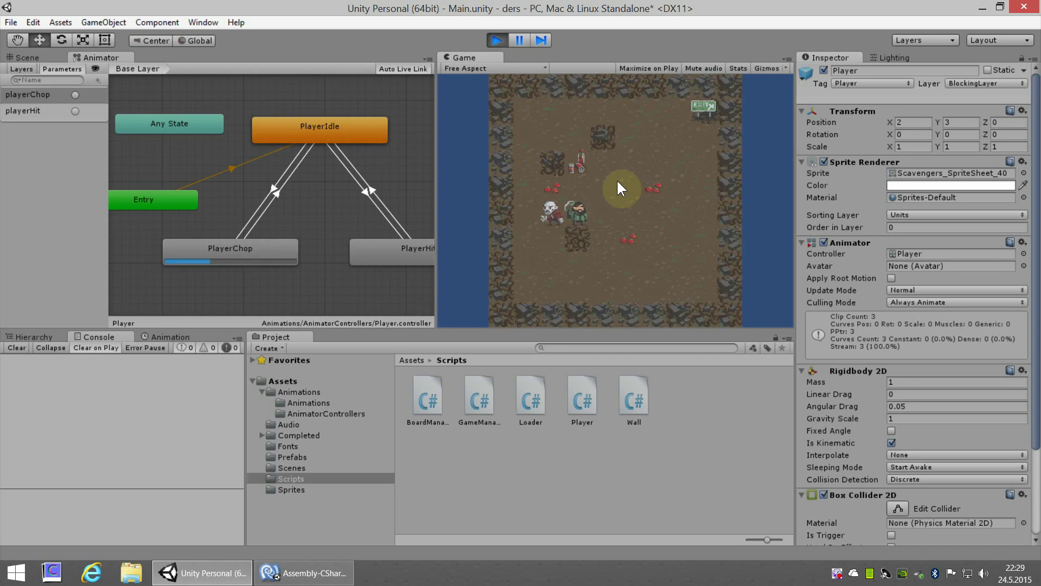
- Move the player up toward the rock, back down and right, and chop beside the enemy
key("Left")
key("Up")
key("Right")
key("Right")
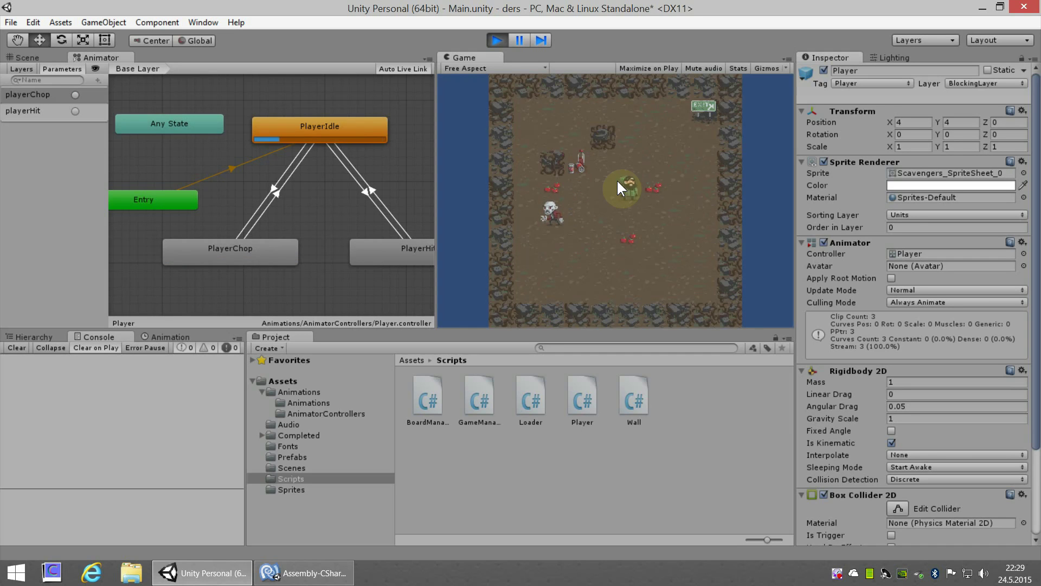
key("Up")
key("Up")
key("Down")
key("Down")
key("Right")
key("Left")
key("Left")
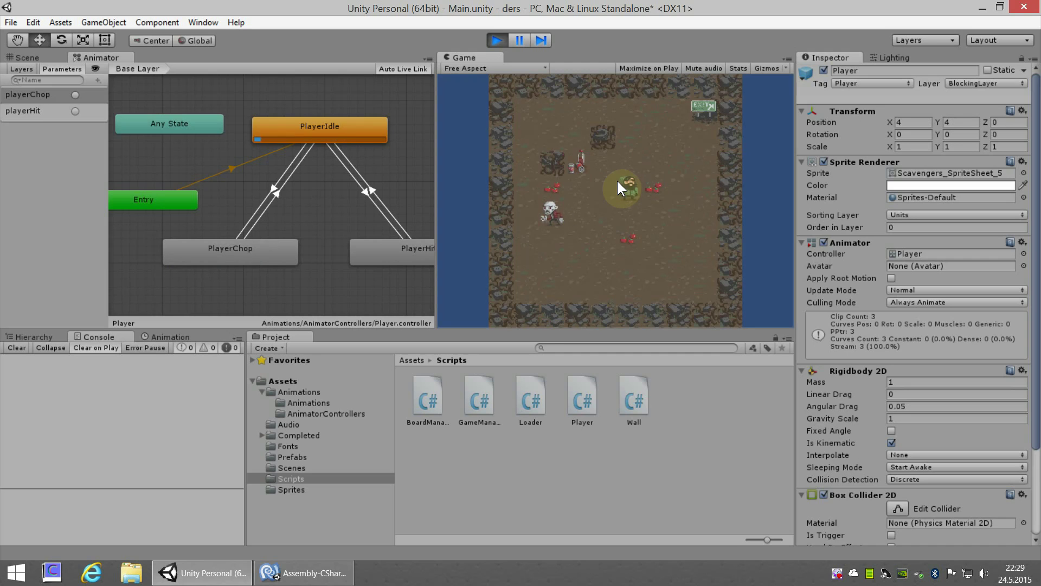